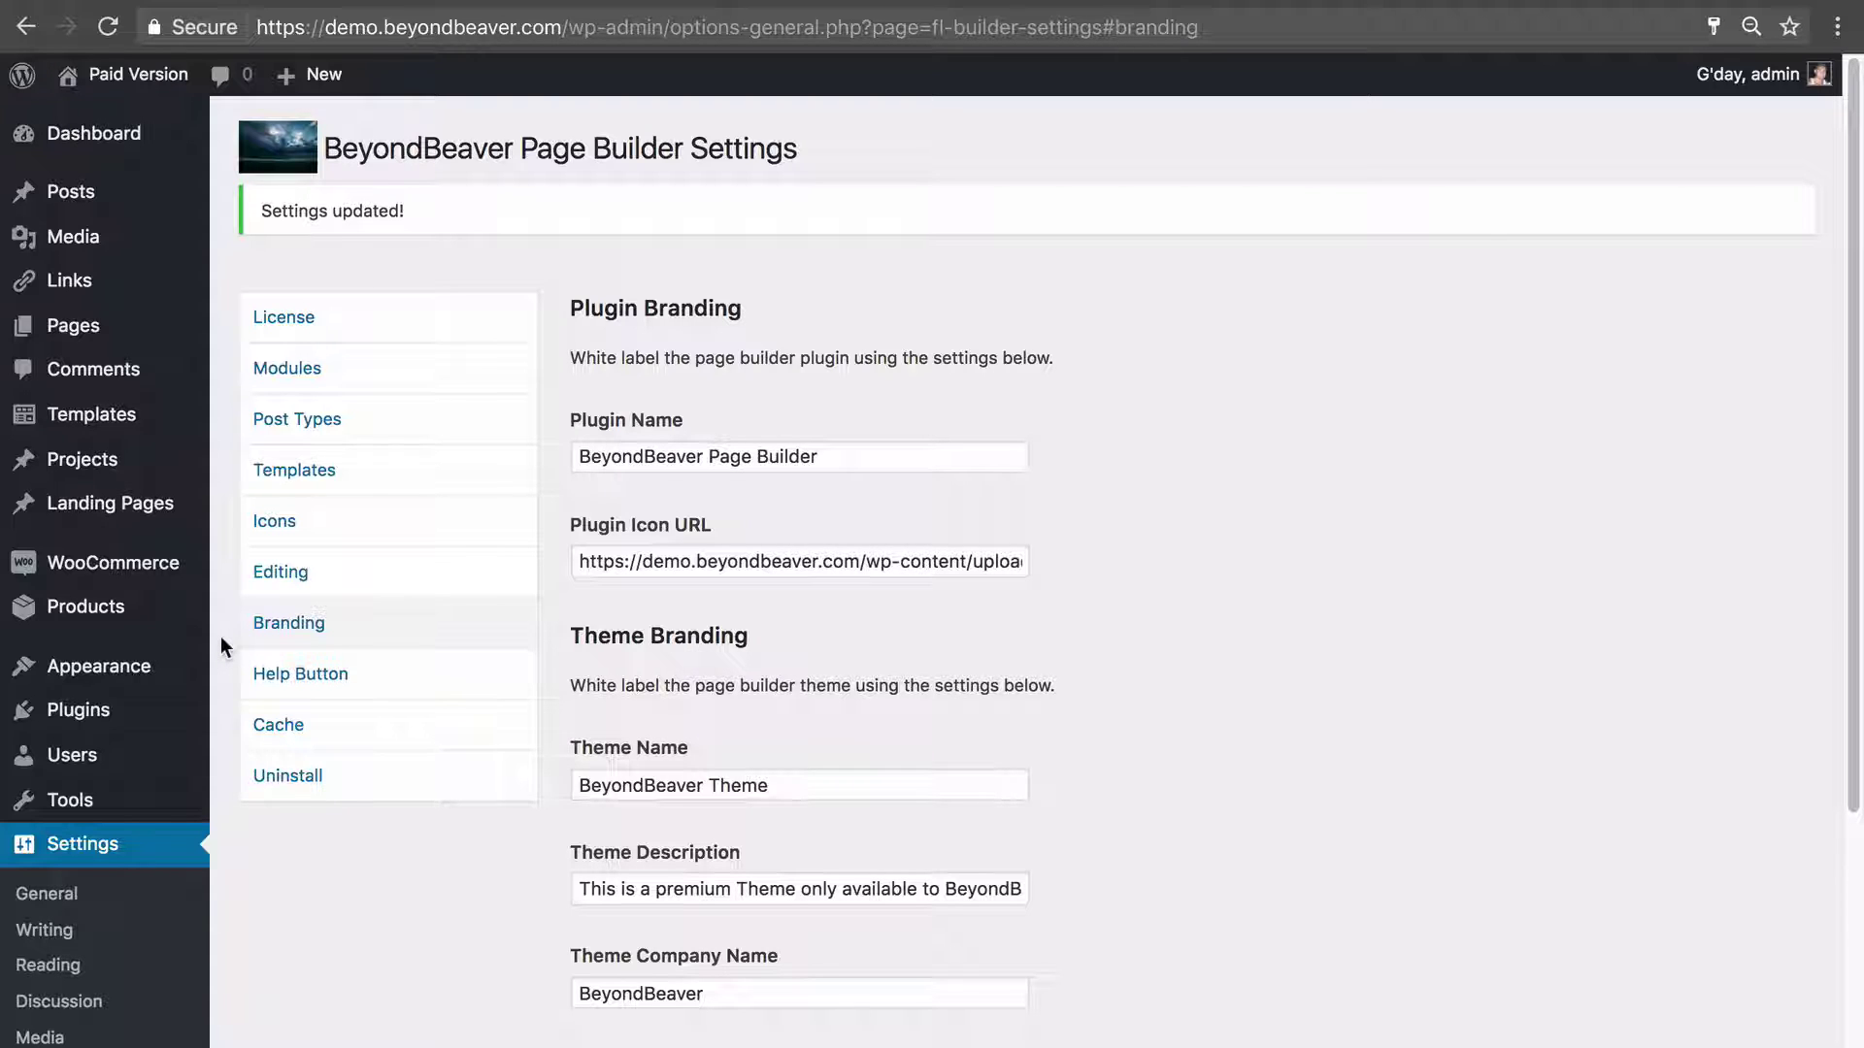
In a new private window, search 'generate wp' and open GenerateWP's Tools and Generators list.
key(super+shift+n)
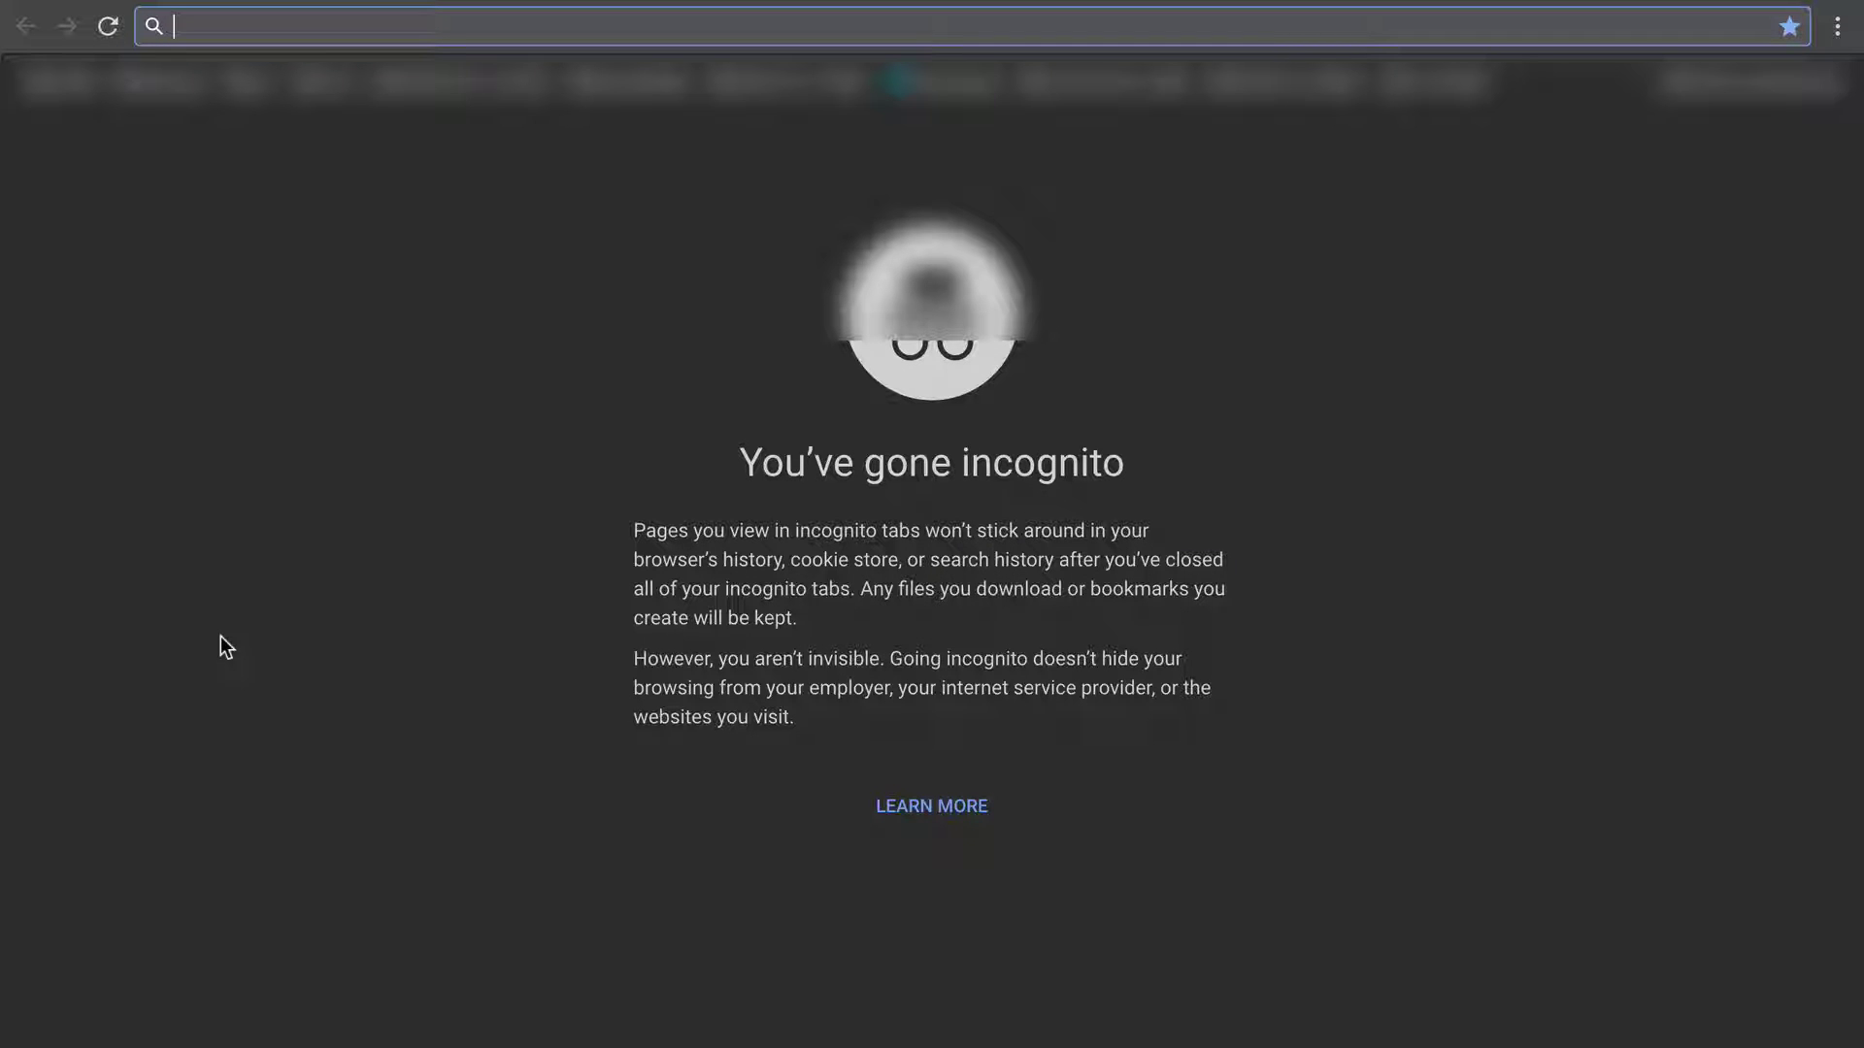
text(genera)
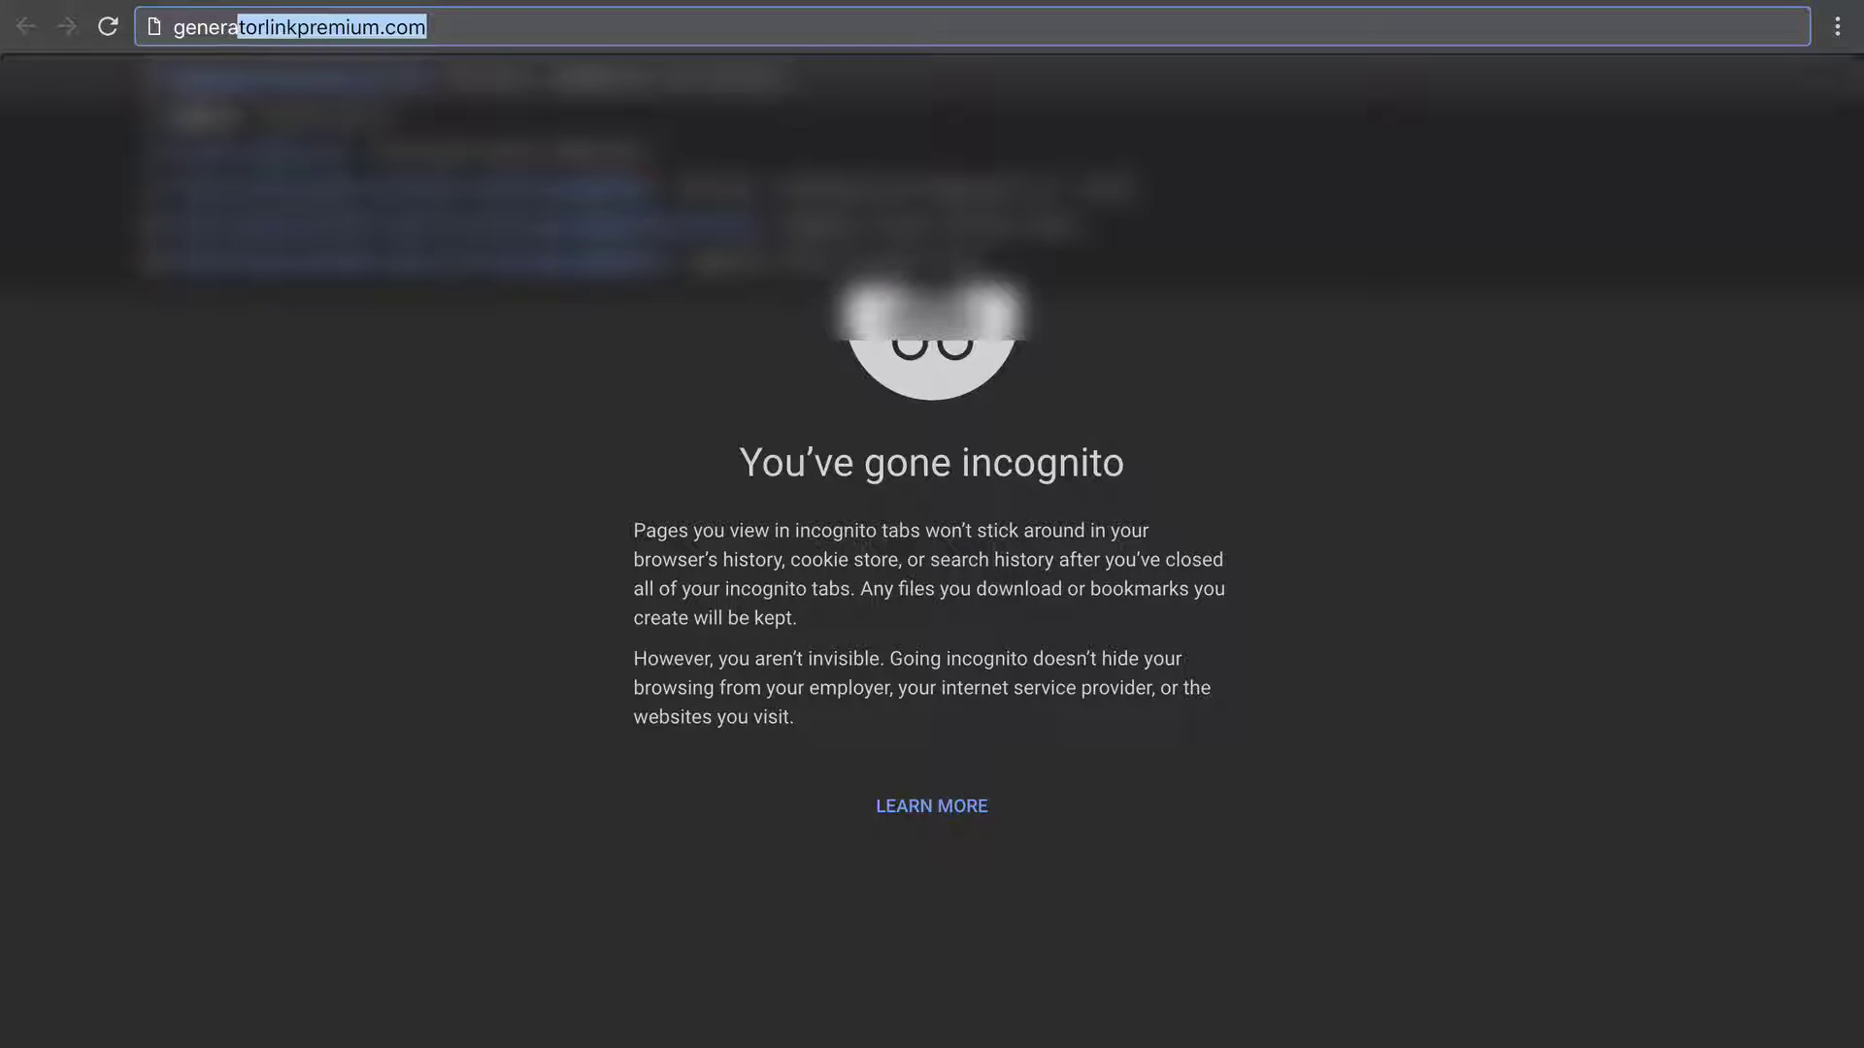
text(te wp)
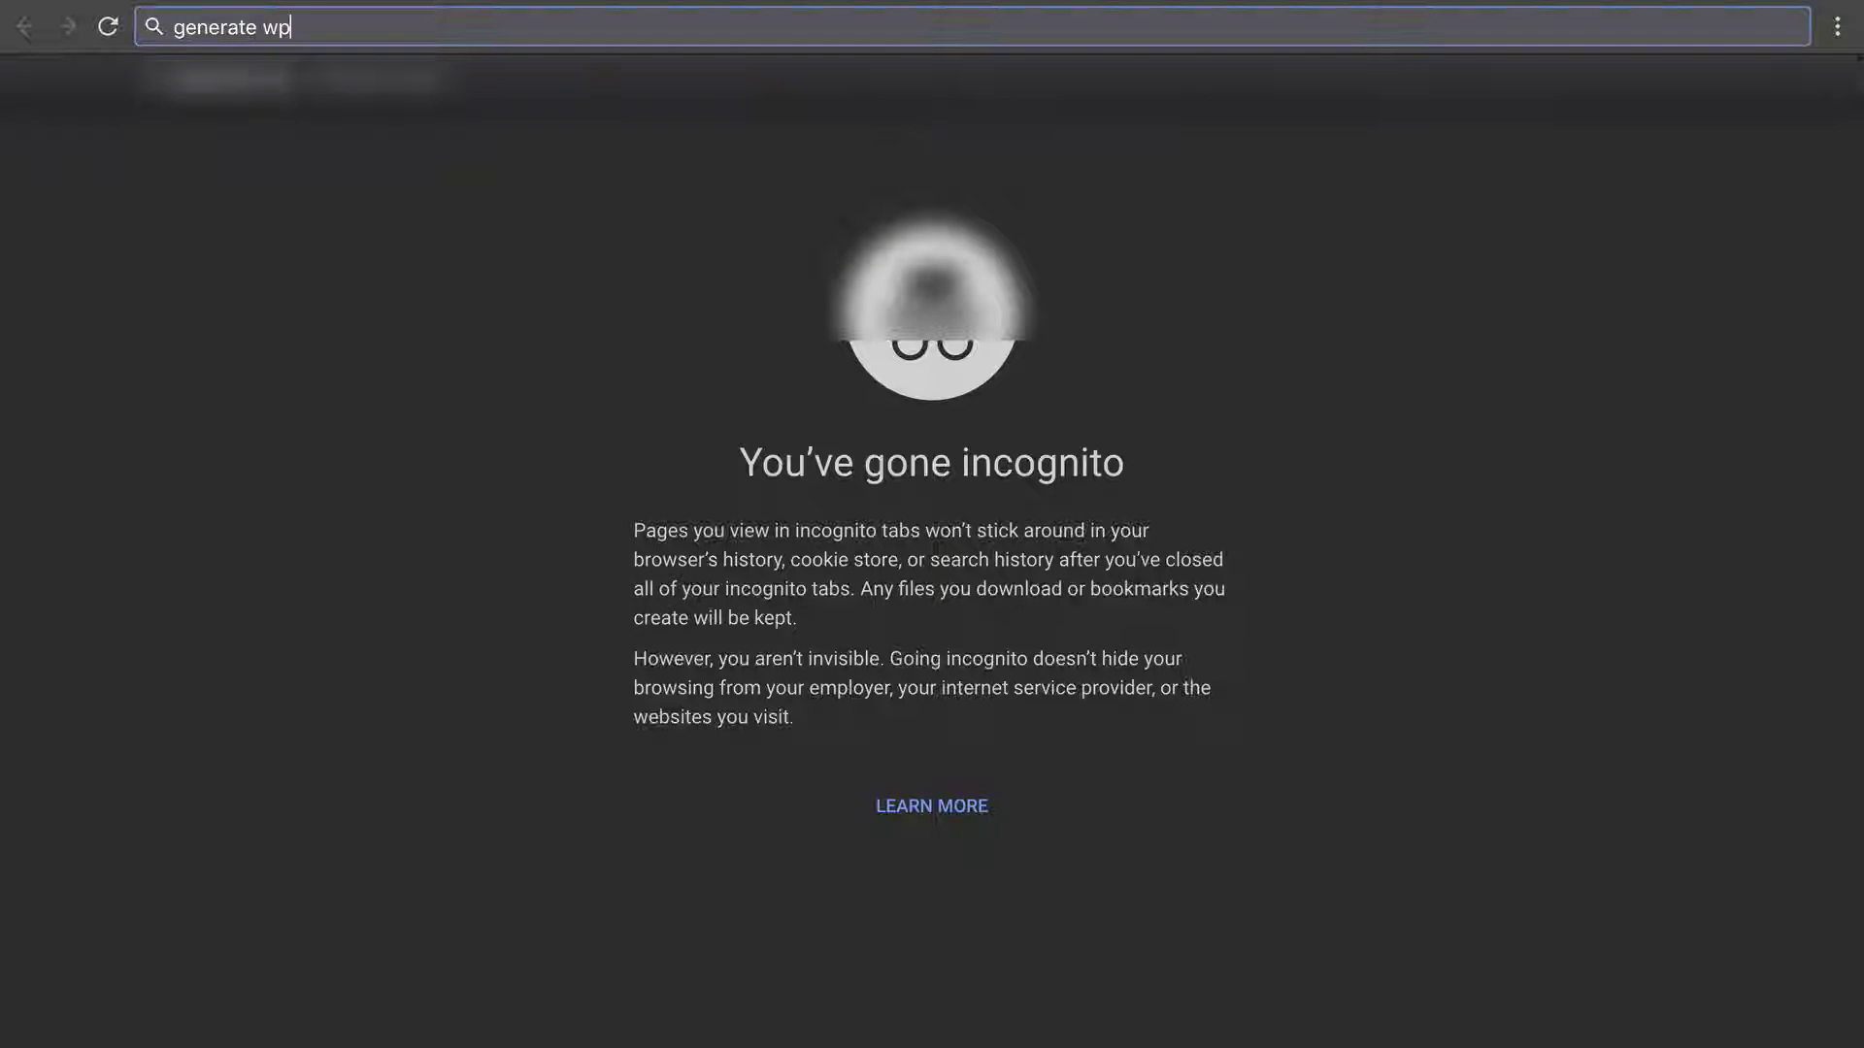
key(Return)
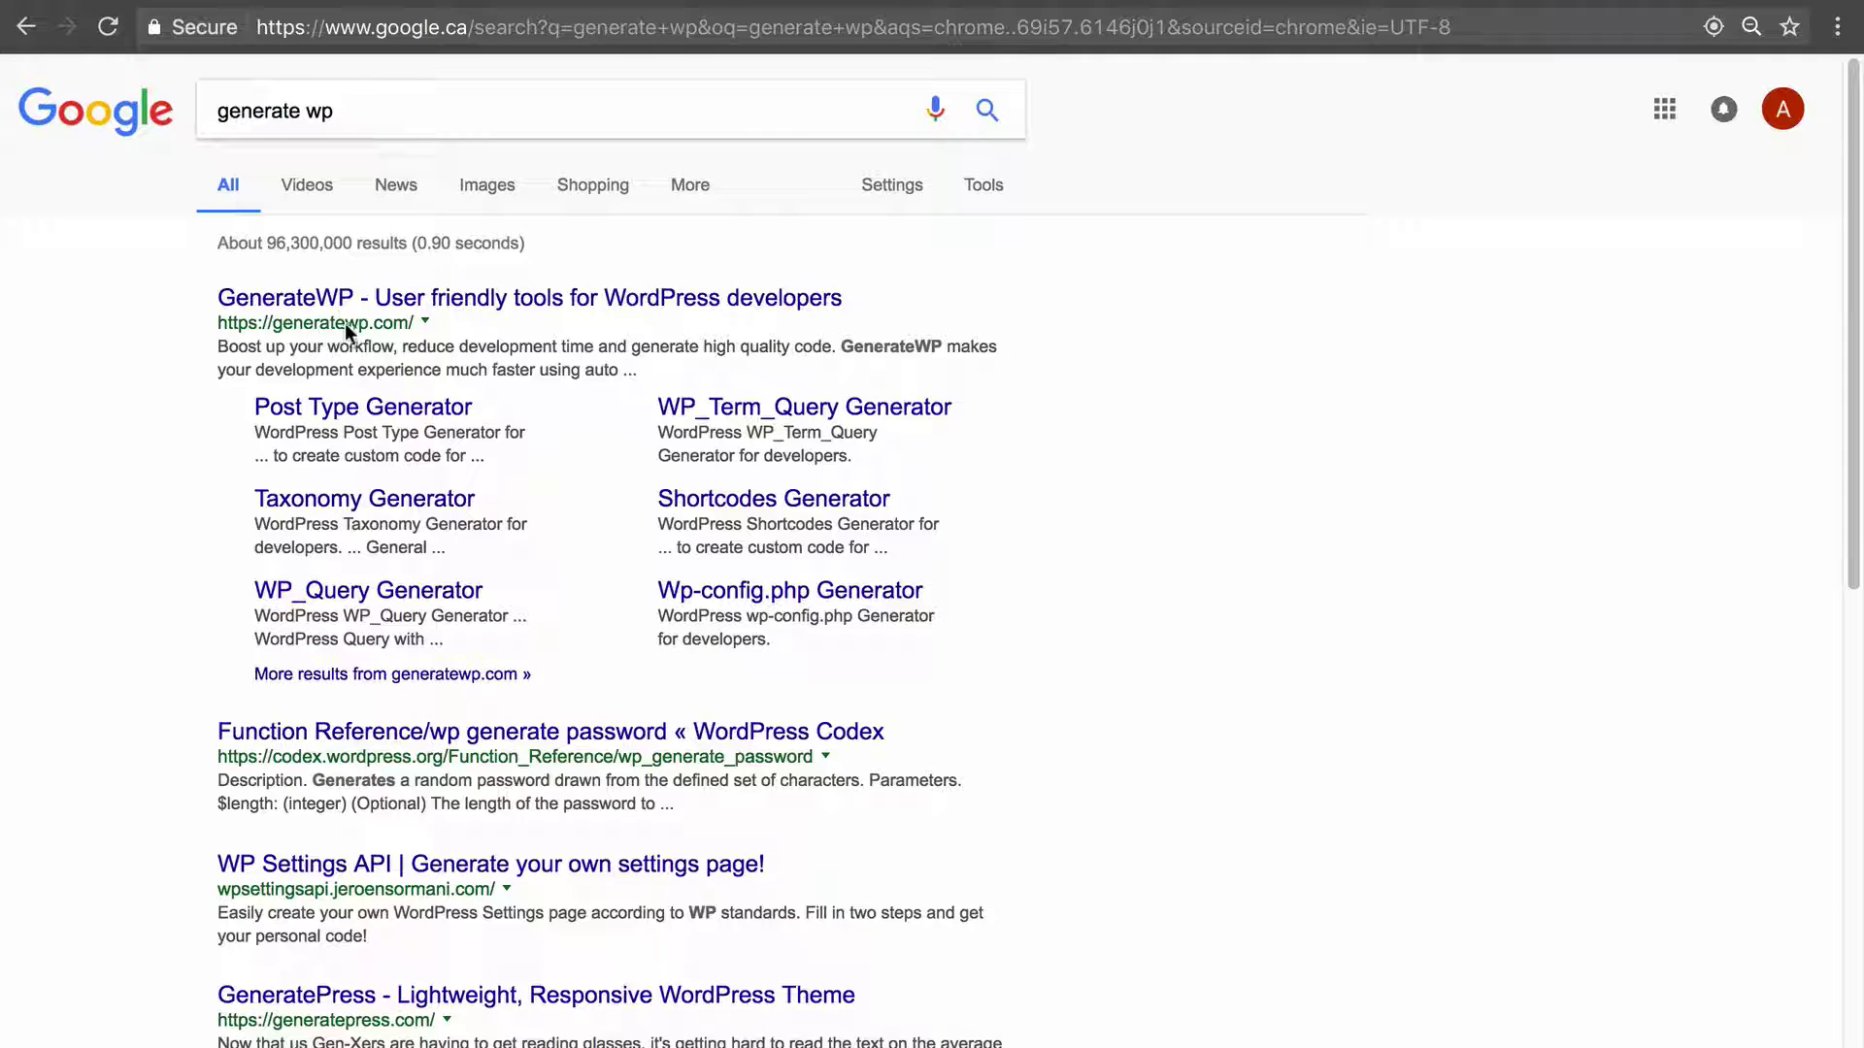
click(391, 299)
scroll(461, 612, down, 5)
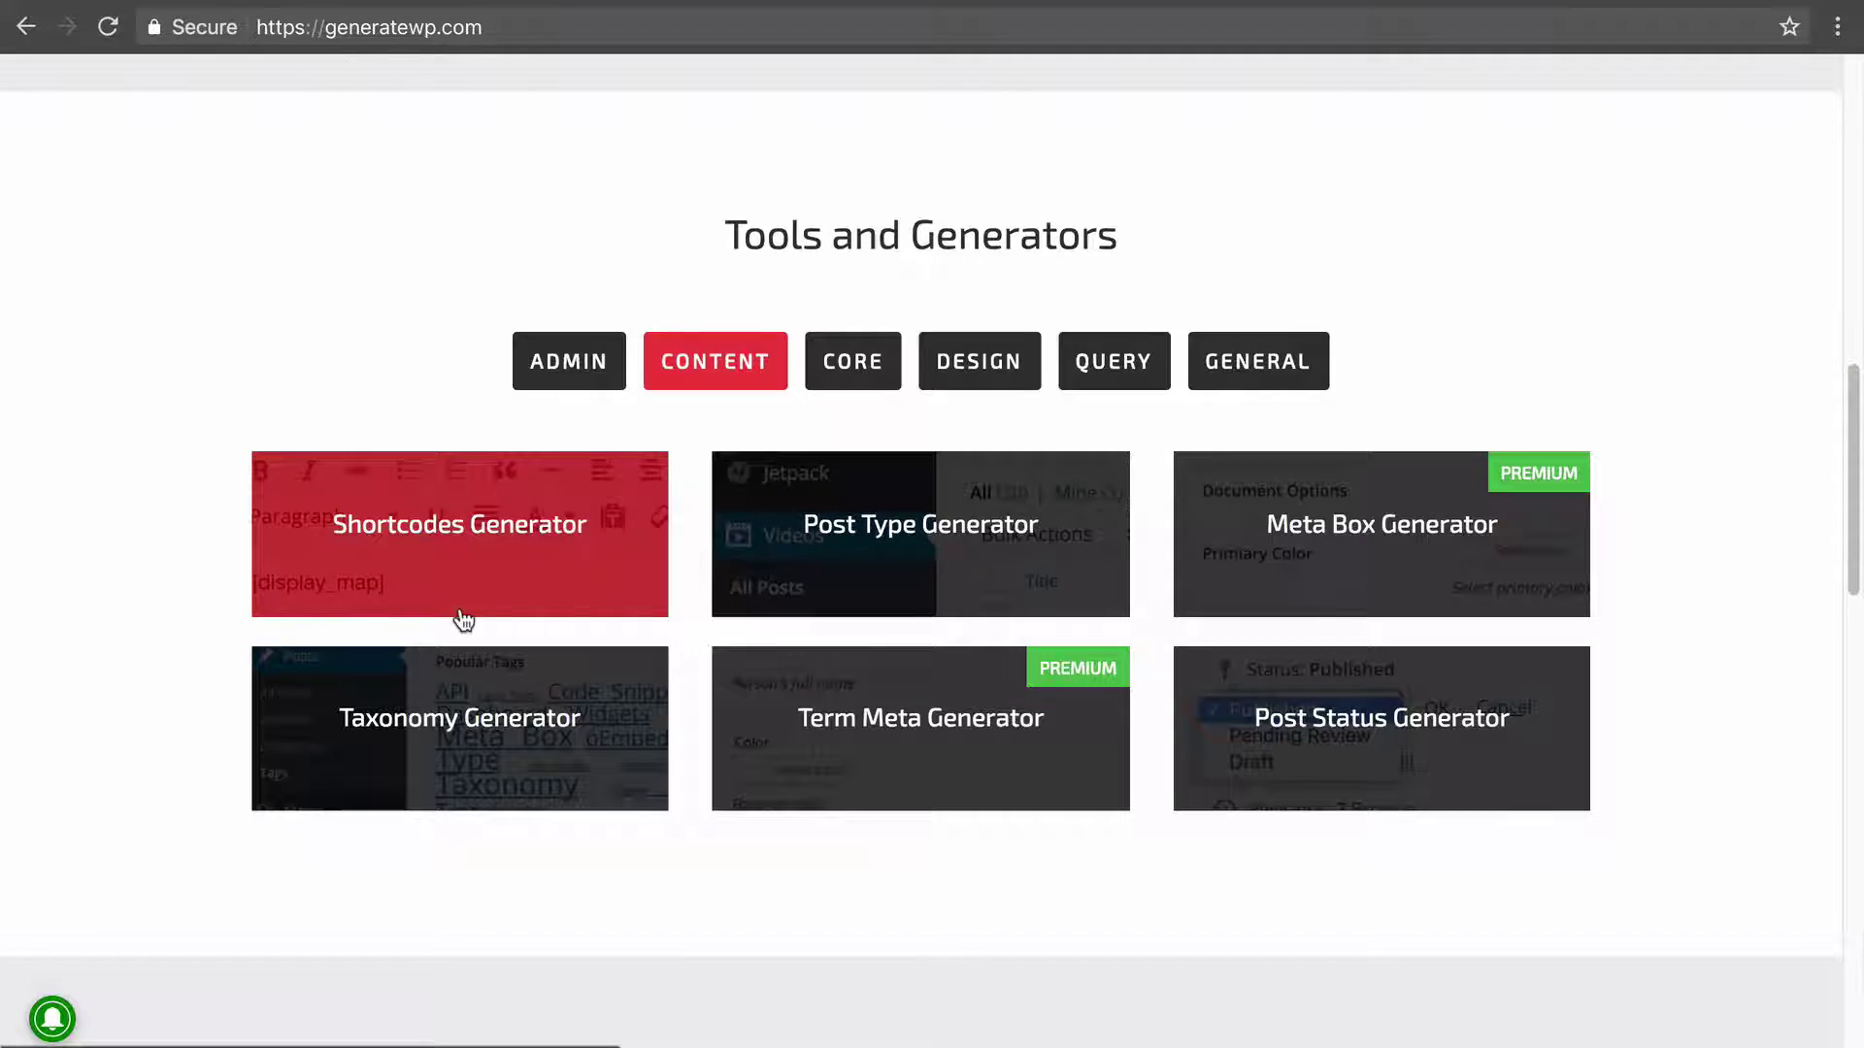
Open the Post Type Generator and look through its General, Post Type, Labels, Options and Visibility tabs.
click(912, 529)
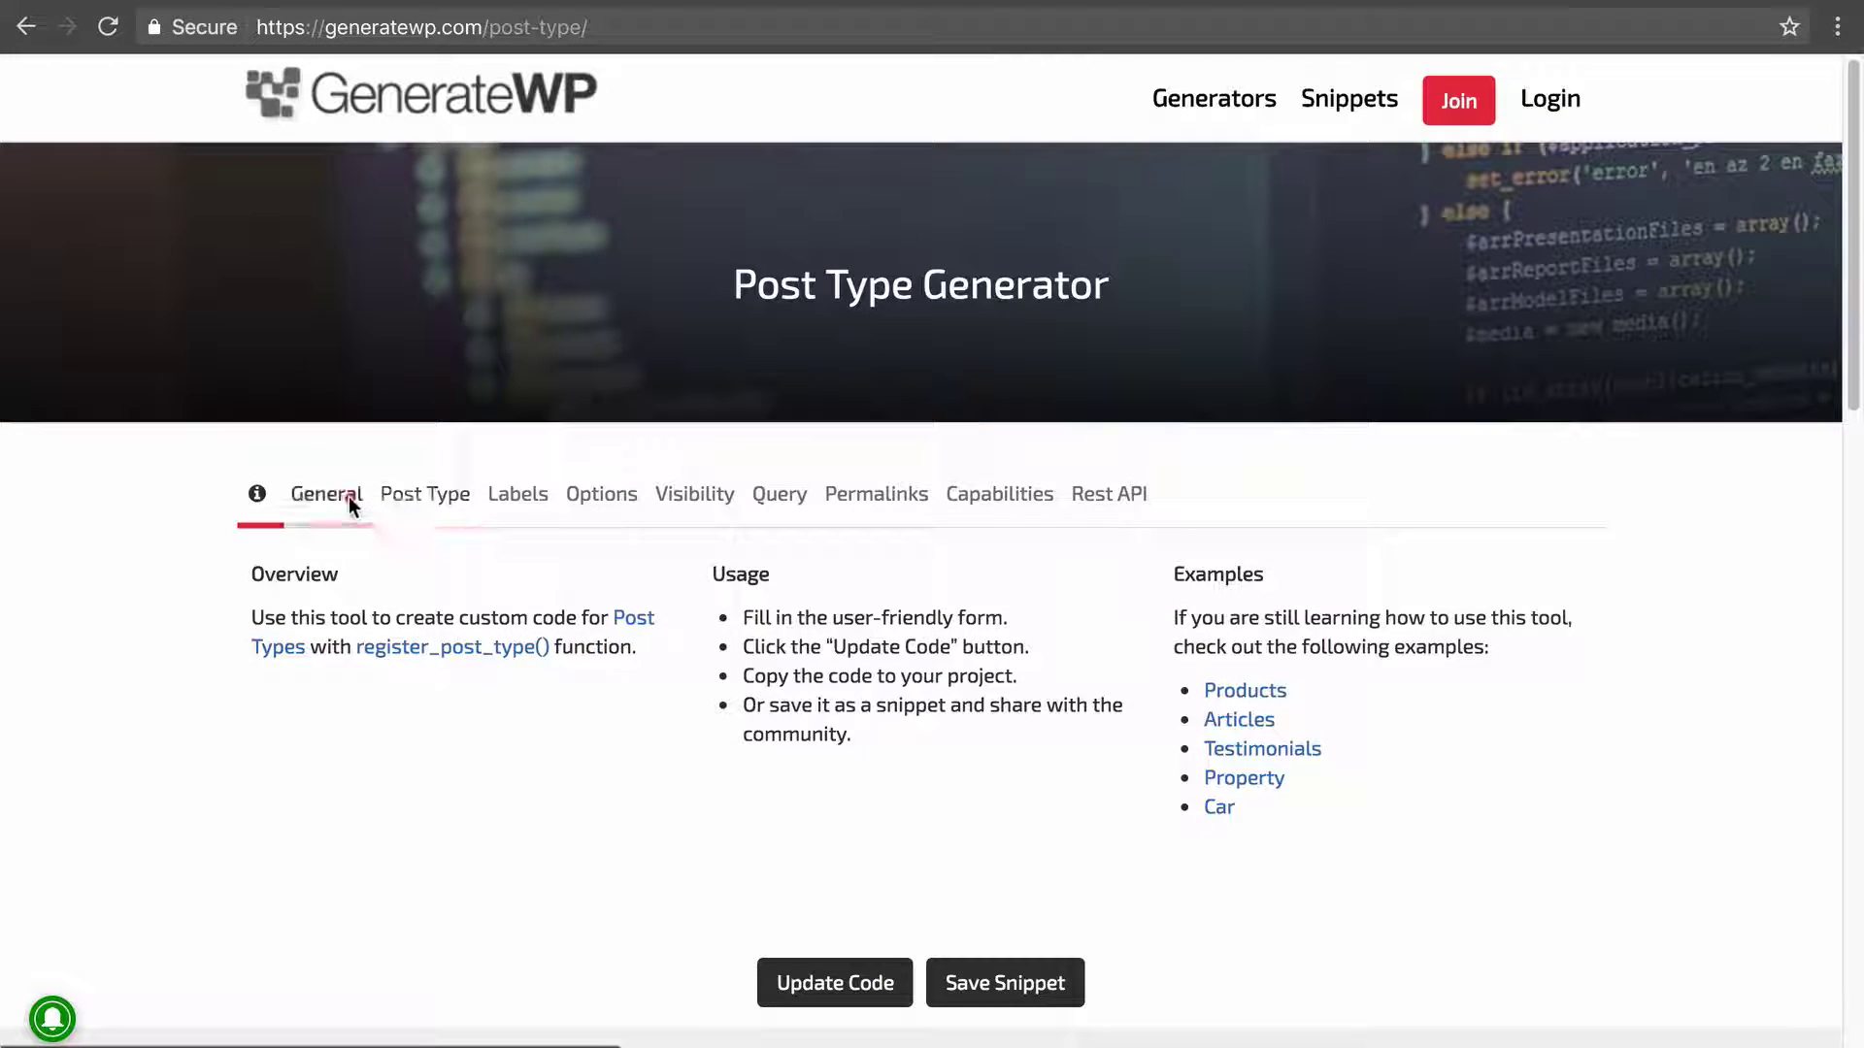
click(347, 497)
click(421, 509)
click(526, 500)
click(599, 502)
click(704, 500)
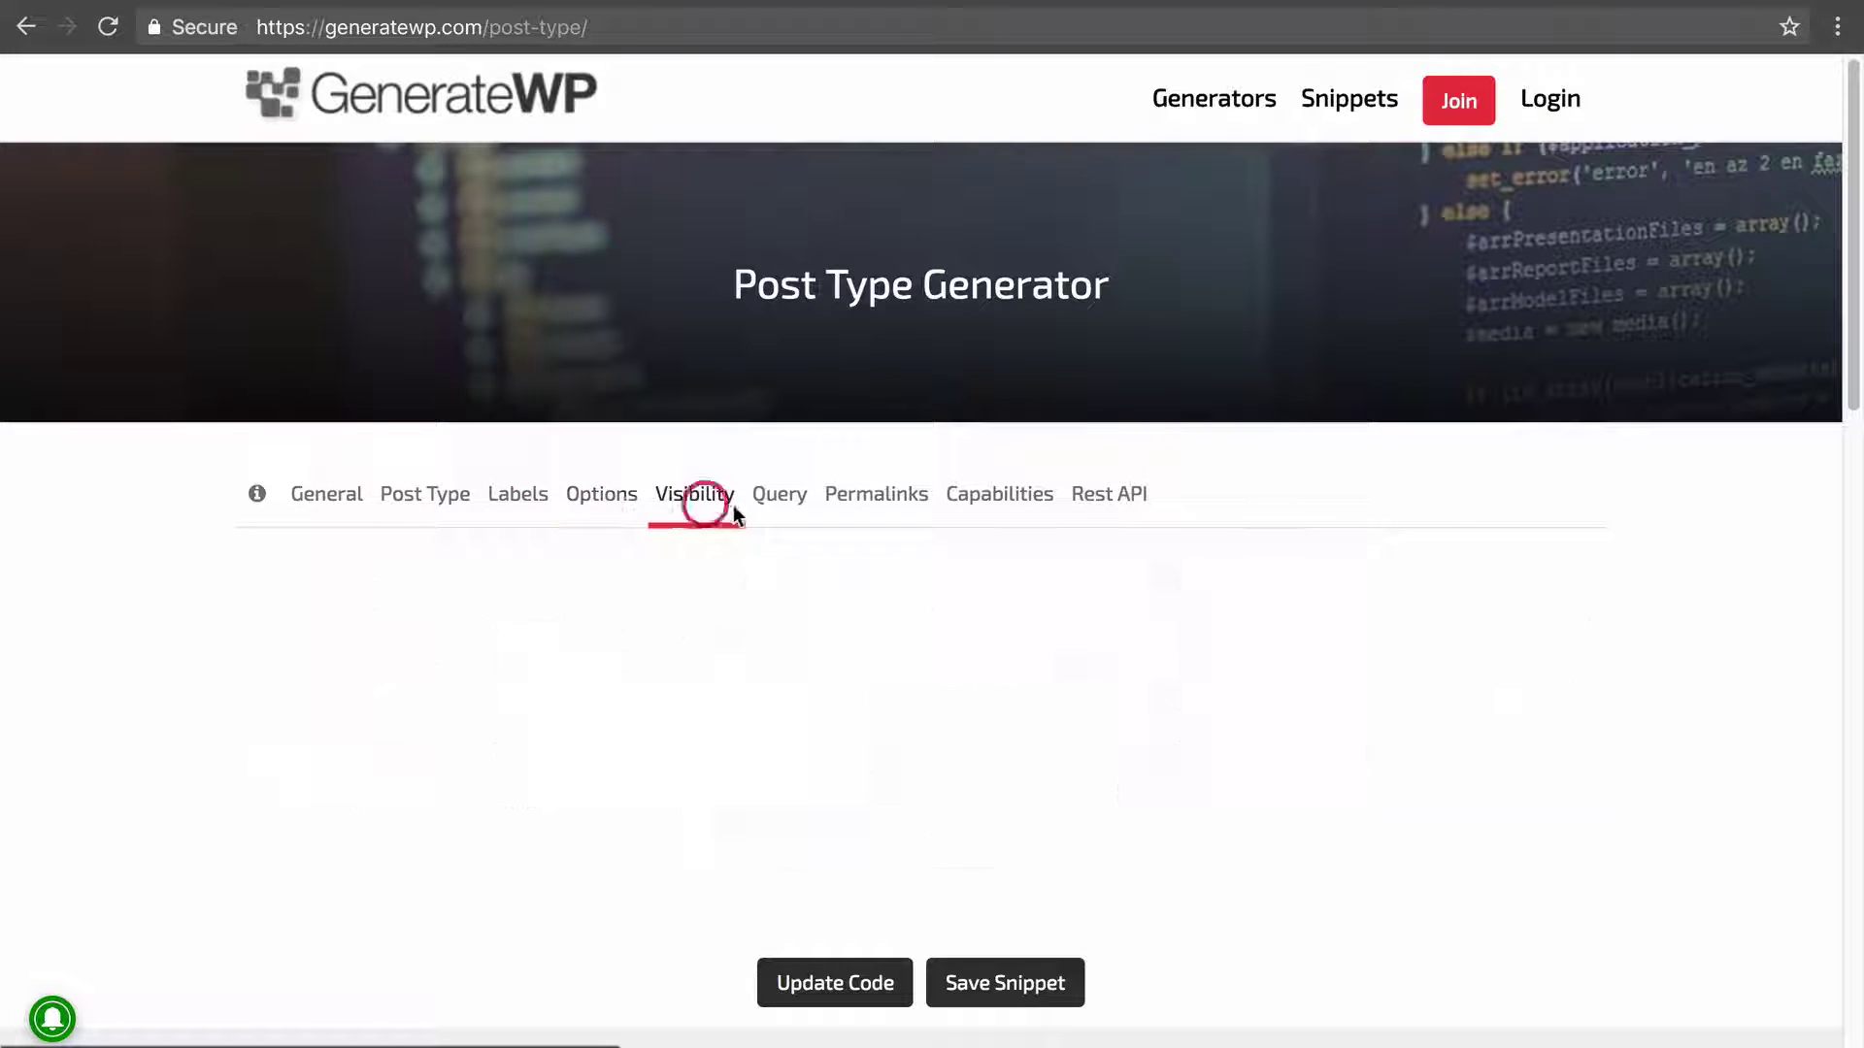
click(456, 499)
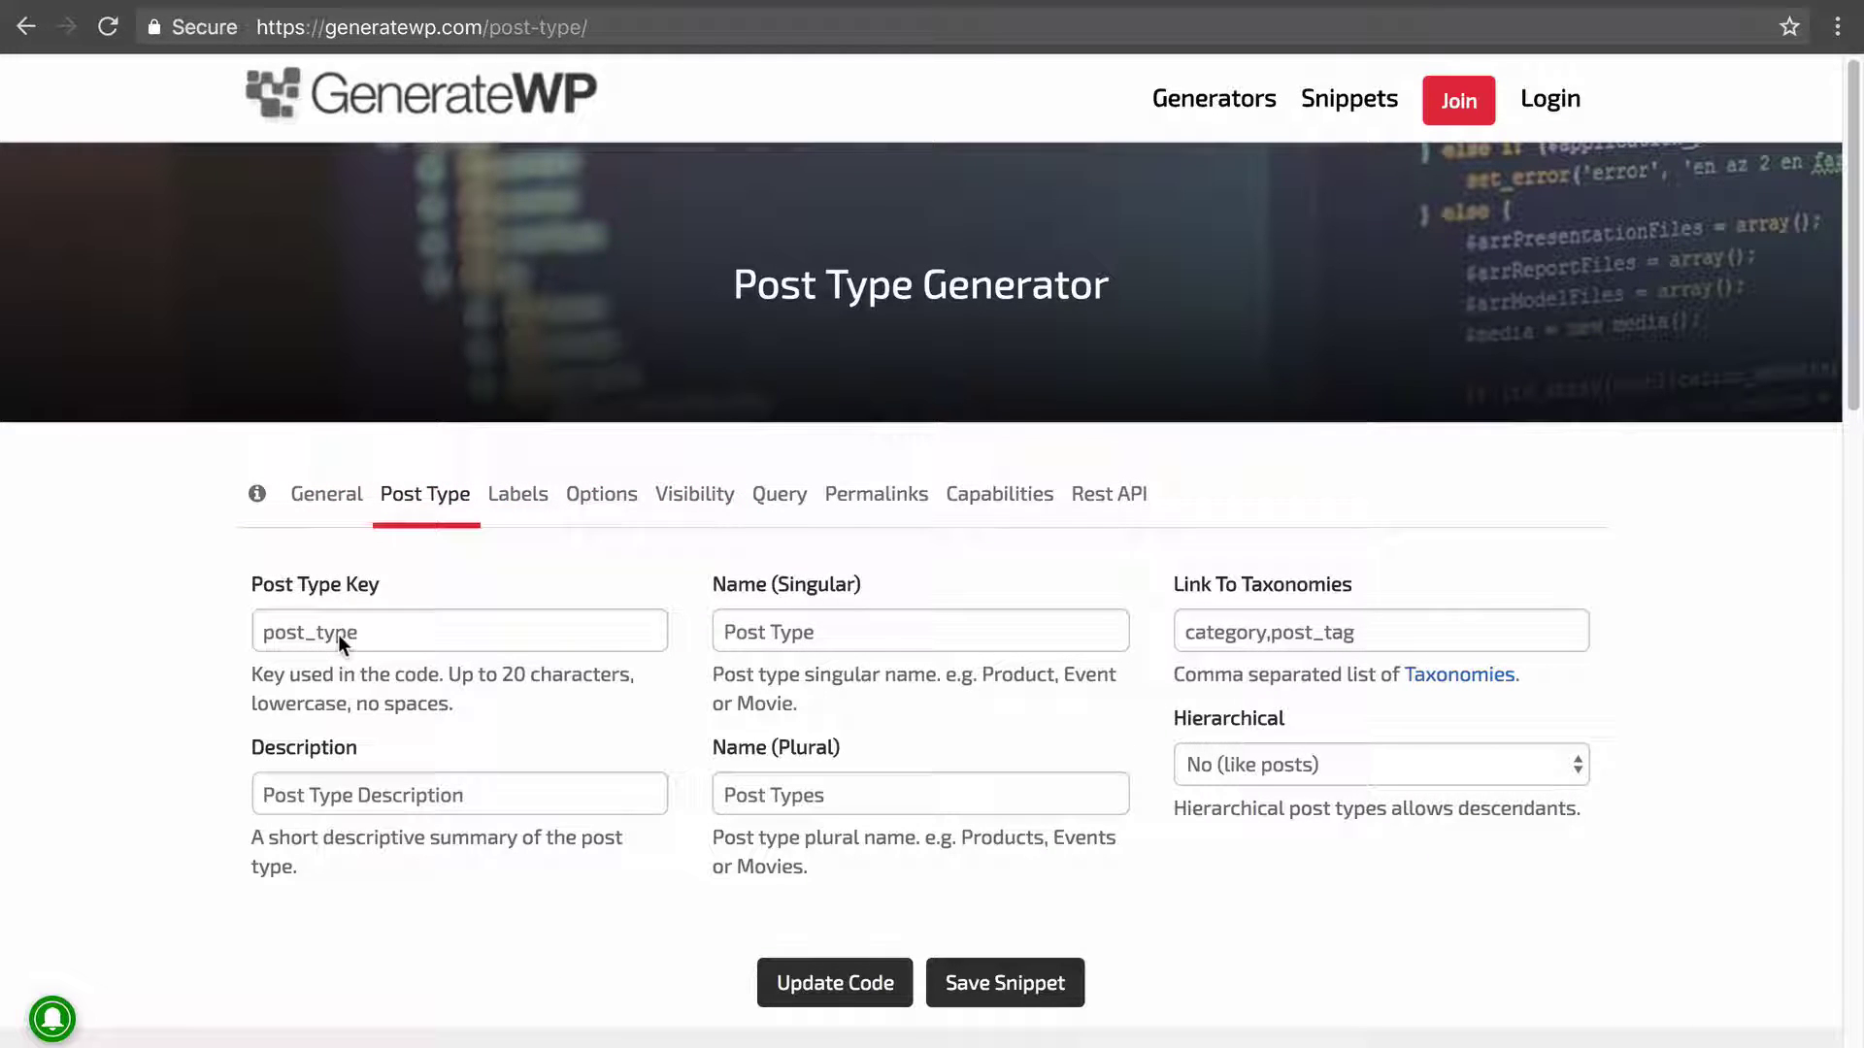
Select the 'Post Type' singular name value and scroll down to the generated registration code.
click(862, 633)
scroll(1347, 596, down, 5)
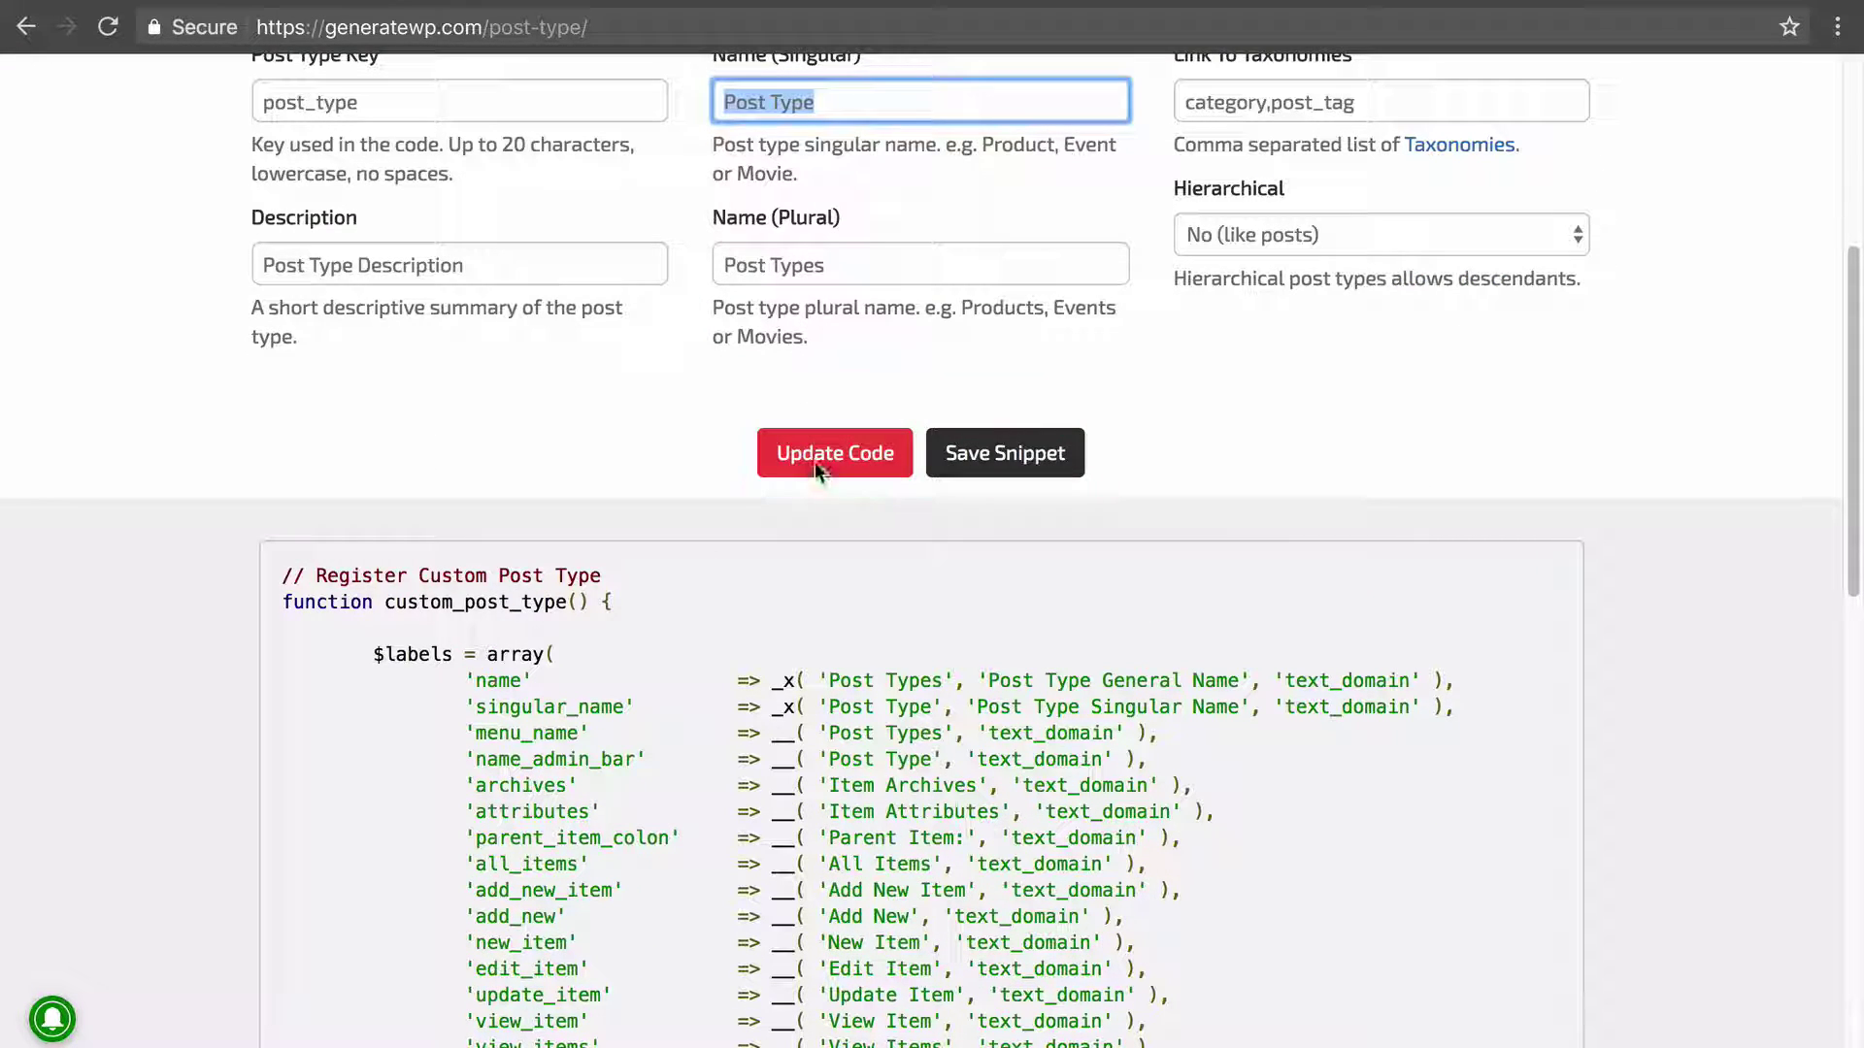
scroll(1408, 456, down, 3)
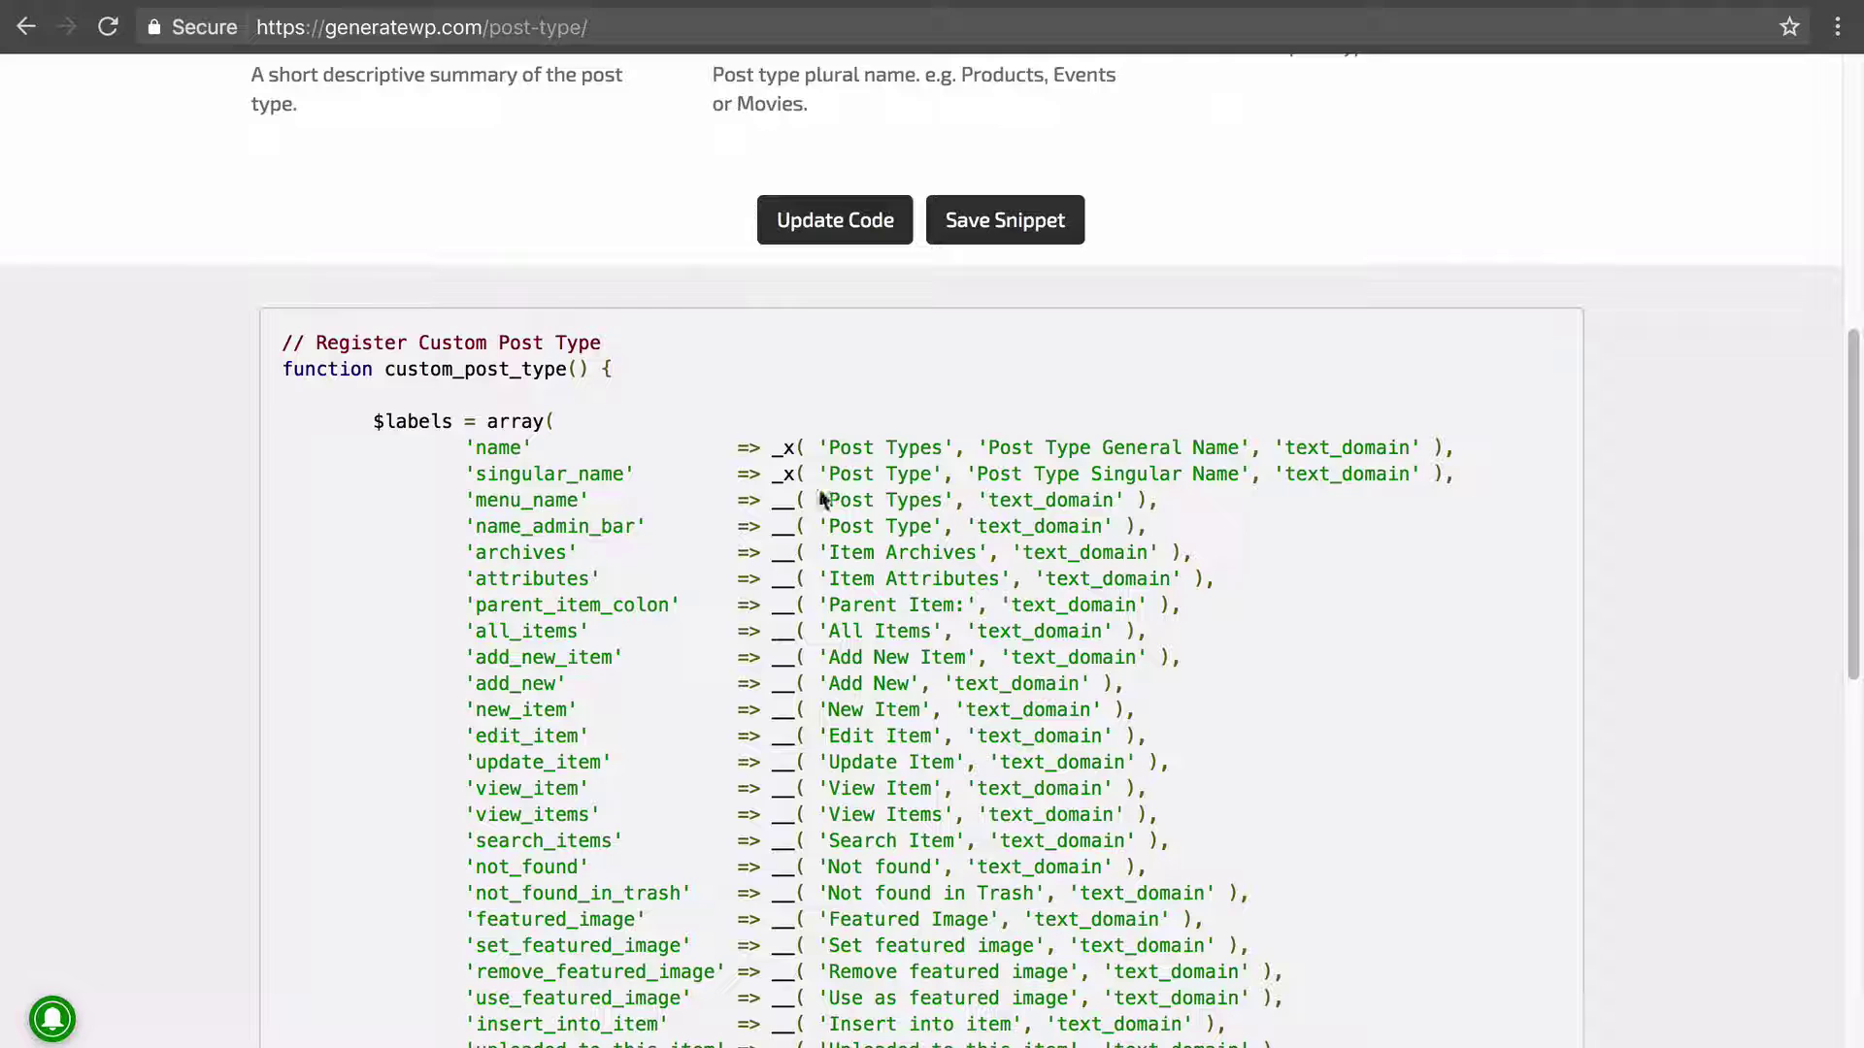
scroll(1213, 641, down, 4)
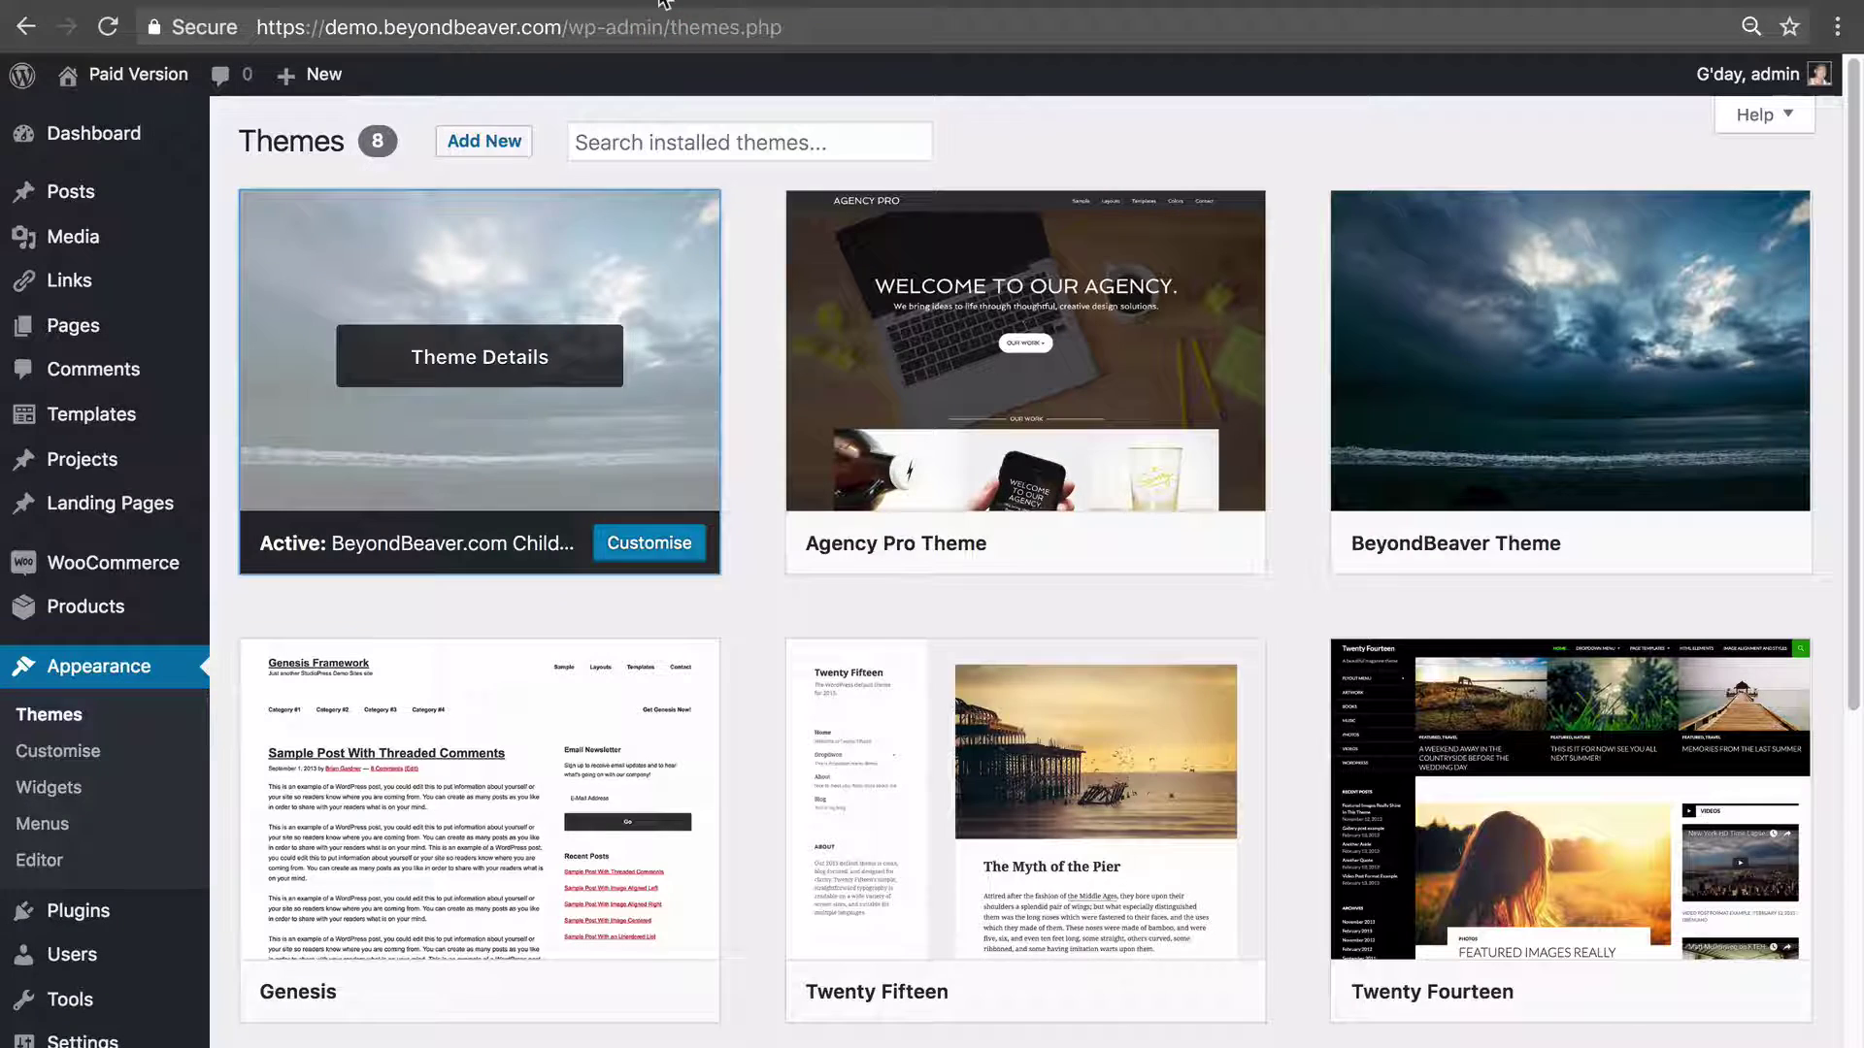
Go to Plugins > Installed Plugins and highlight the Custom Post Type UI entry.
scroll(1100, 173, down, 5)
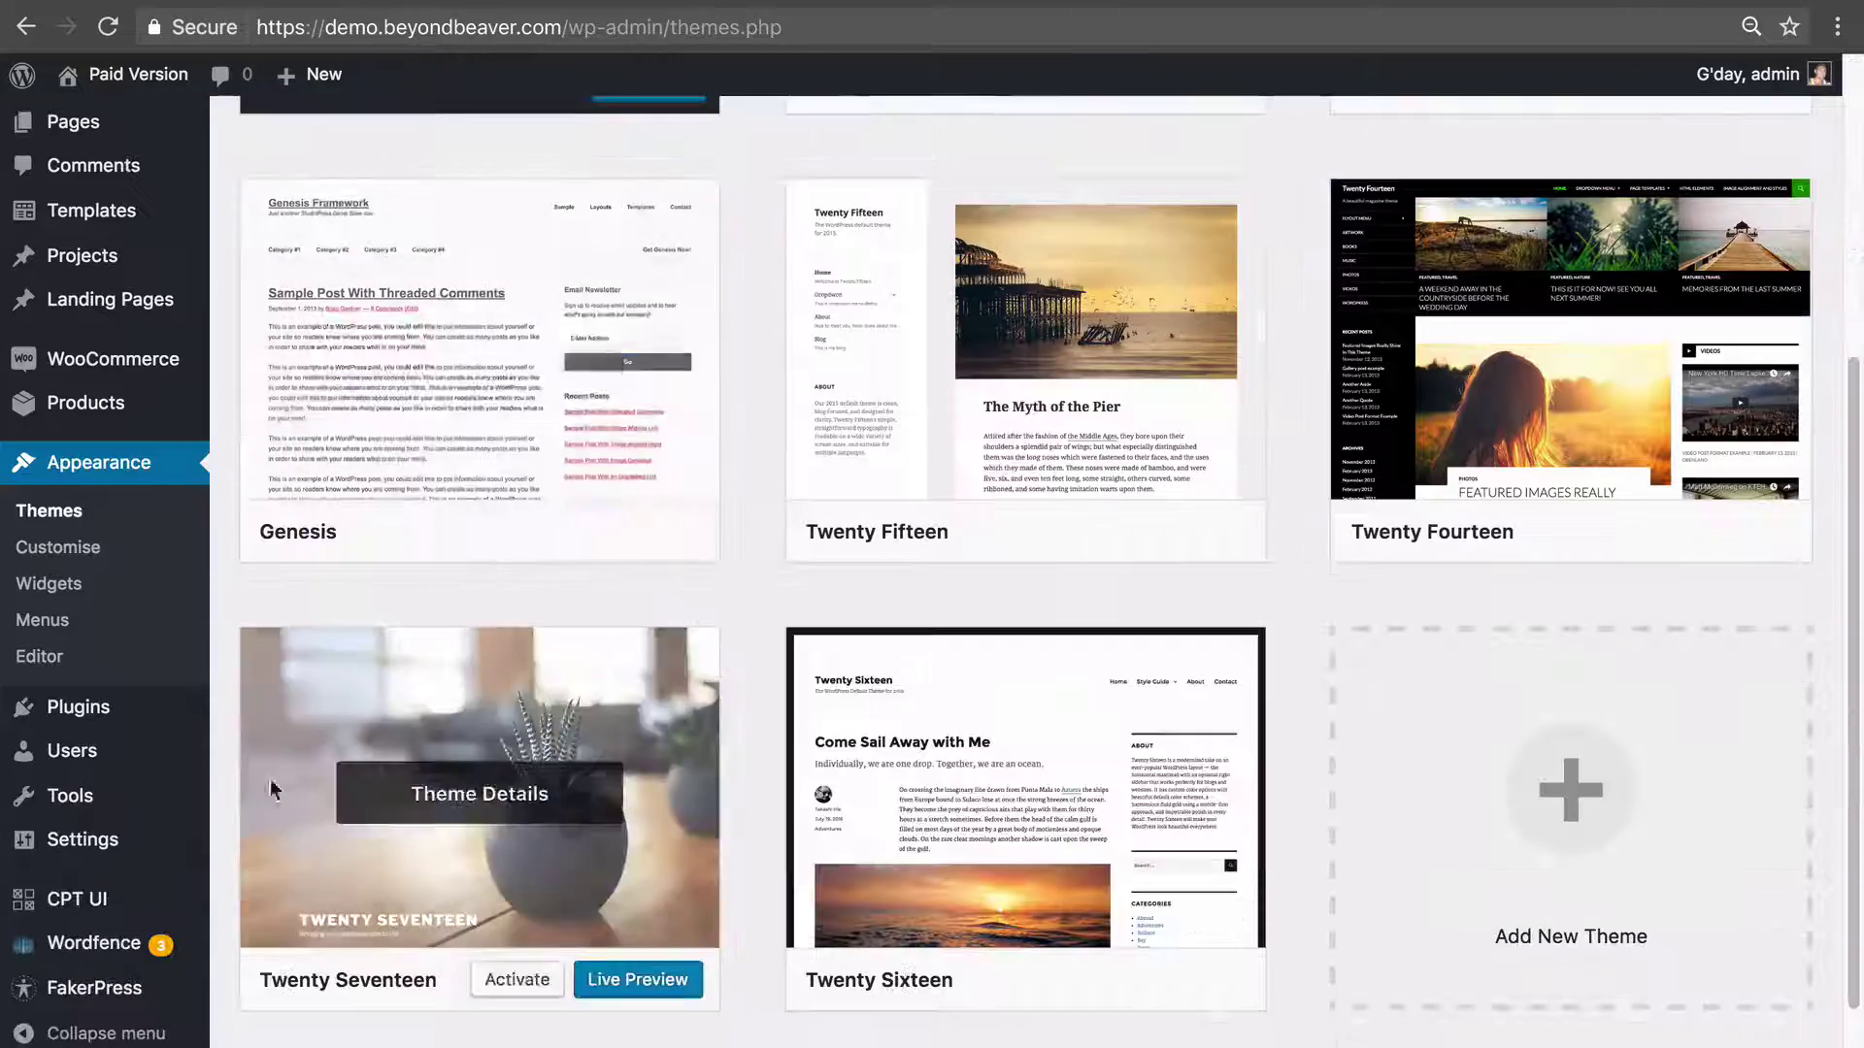
mouse_move(58, 708)
click(377, 708)
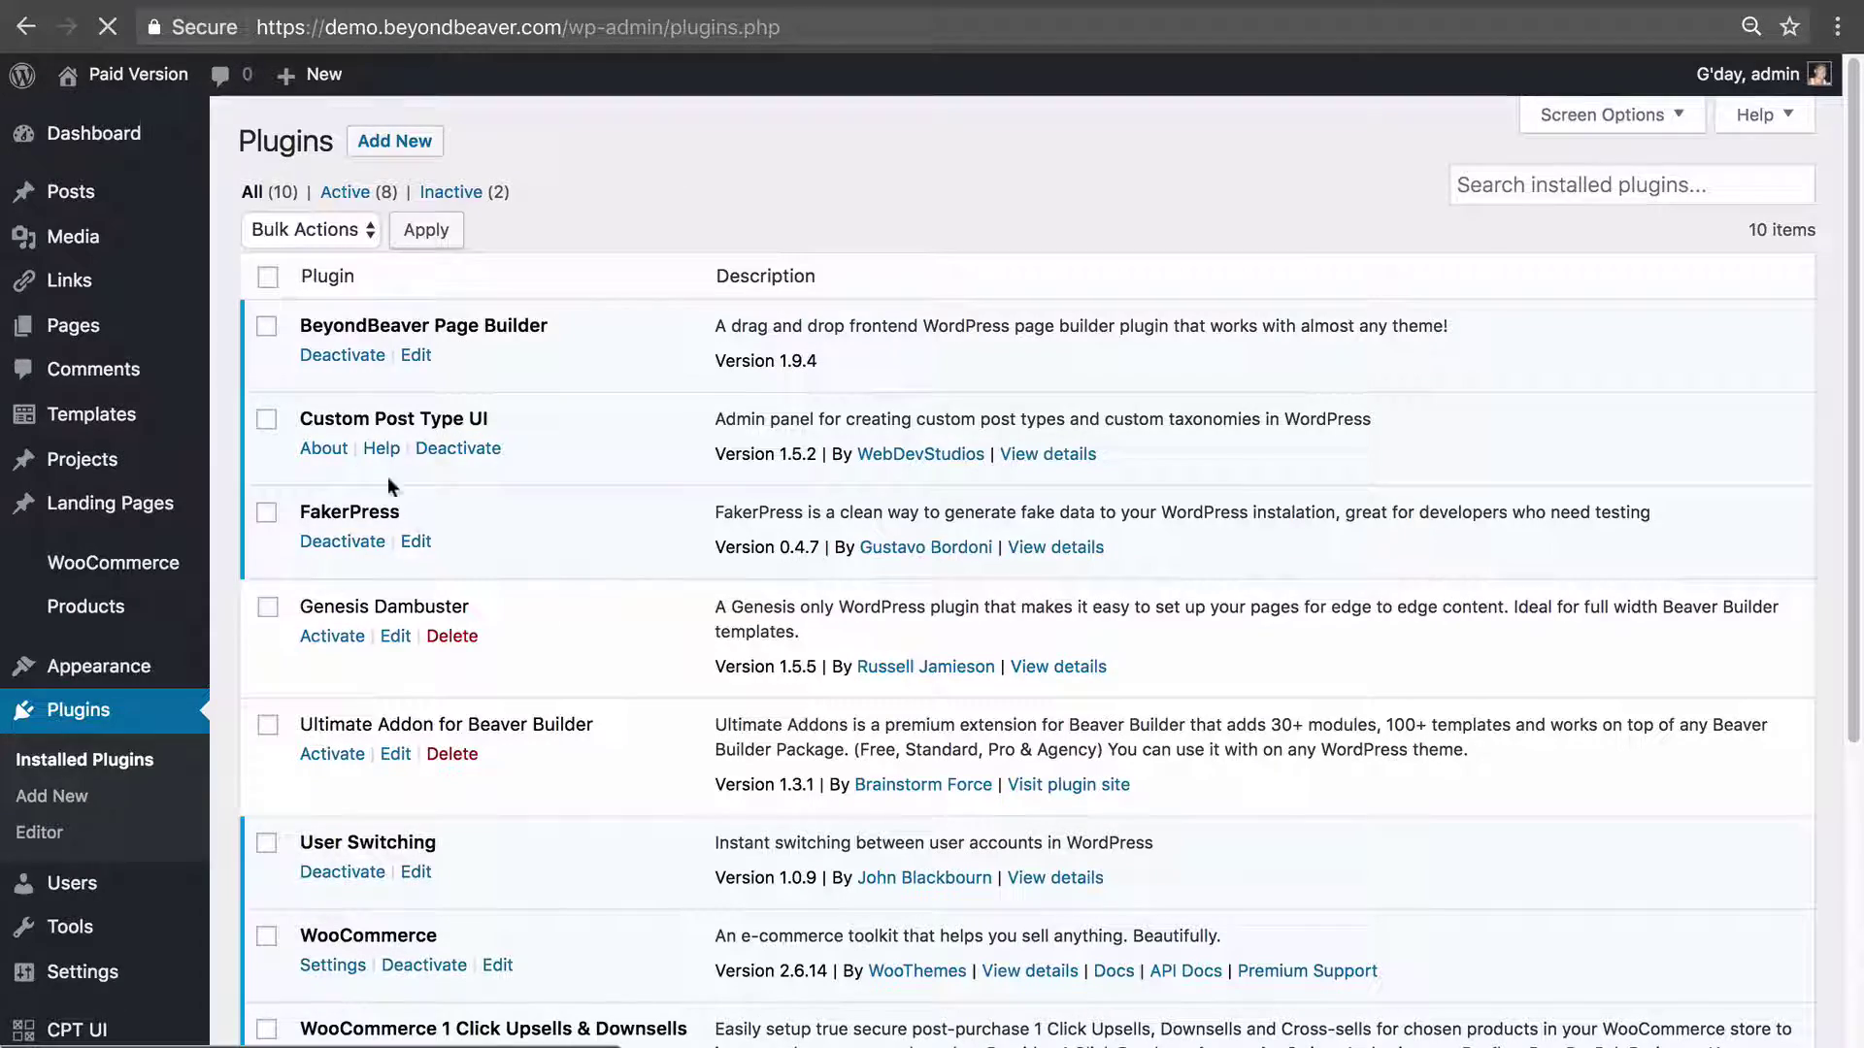
drag(298, 418, 500, 419)
click(500, 418)
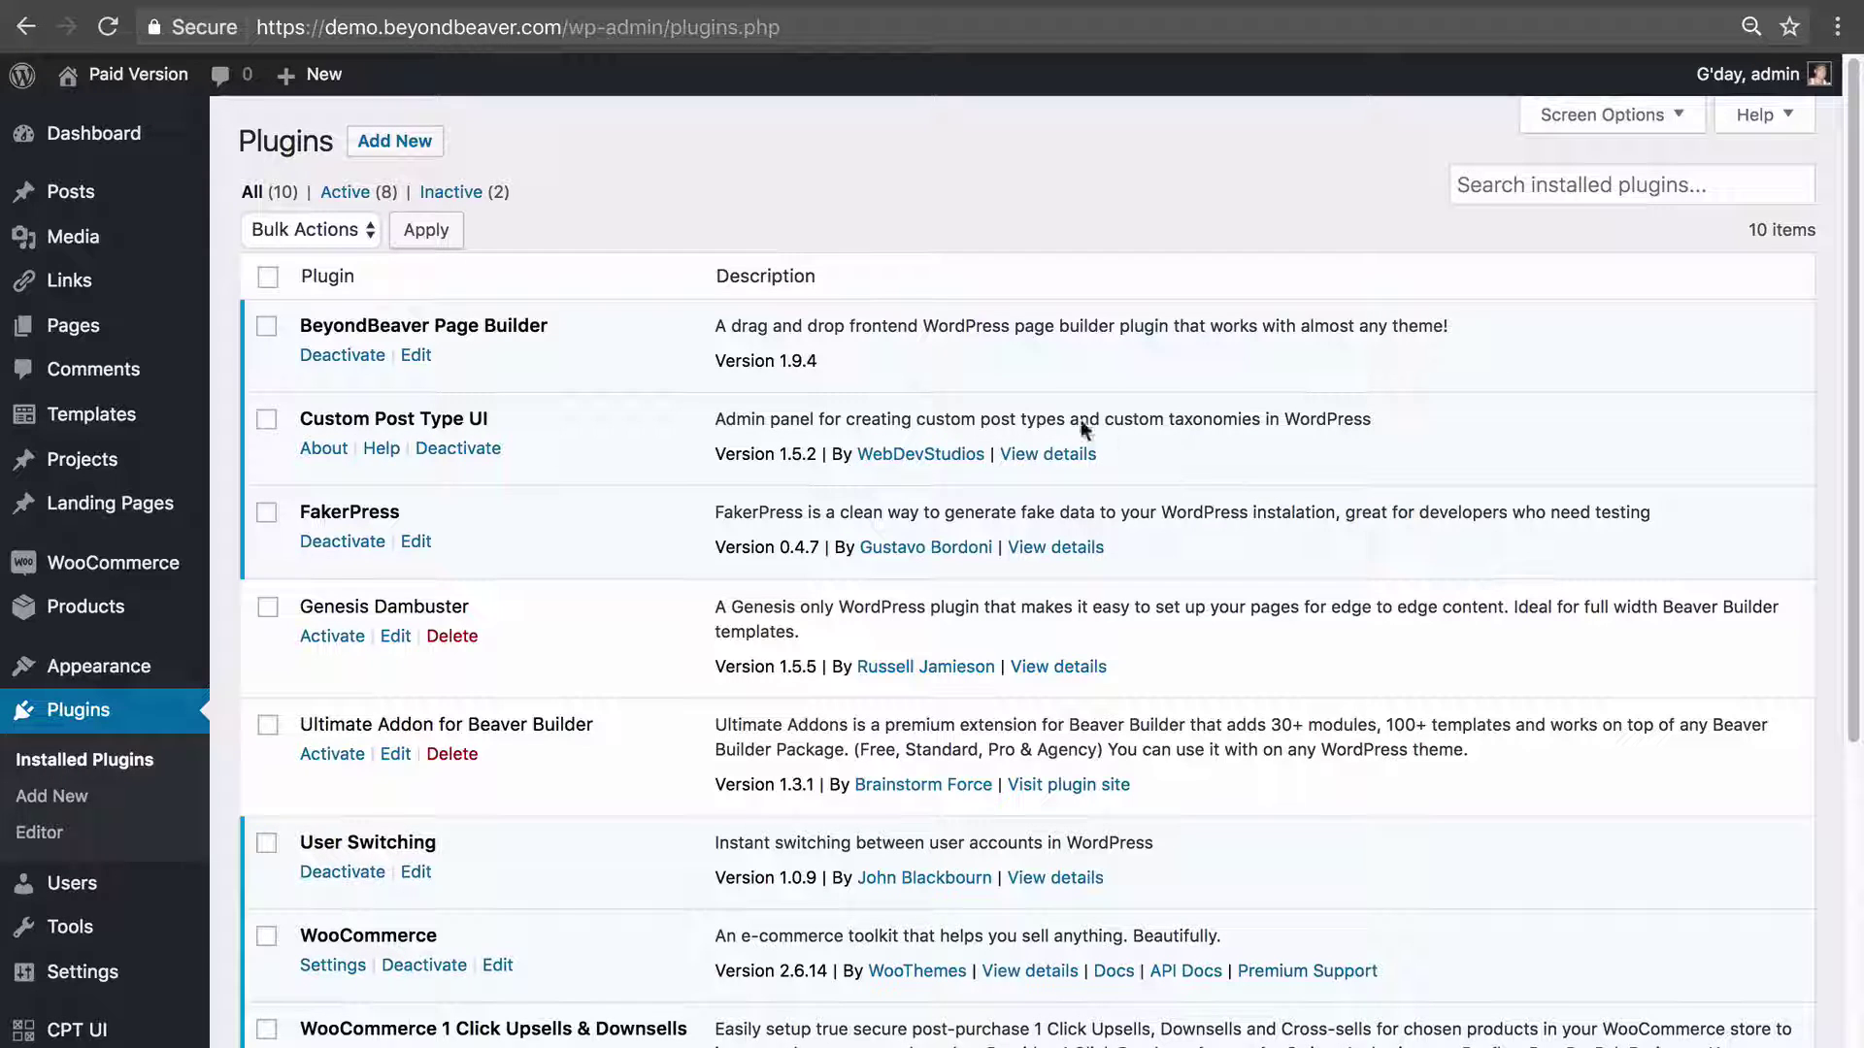
Review the Custom Post Type UI plugin details, then close them.
click(1040, 454)
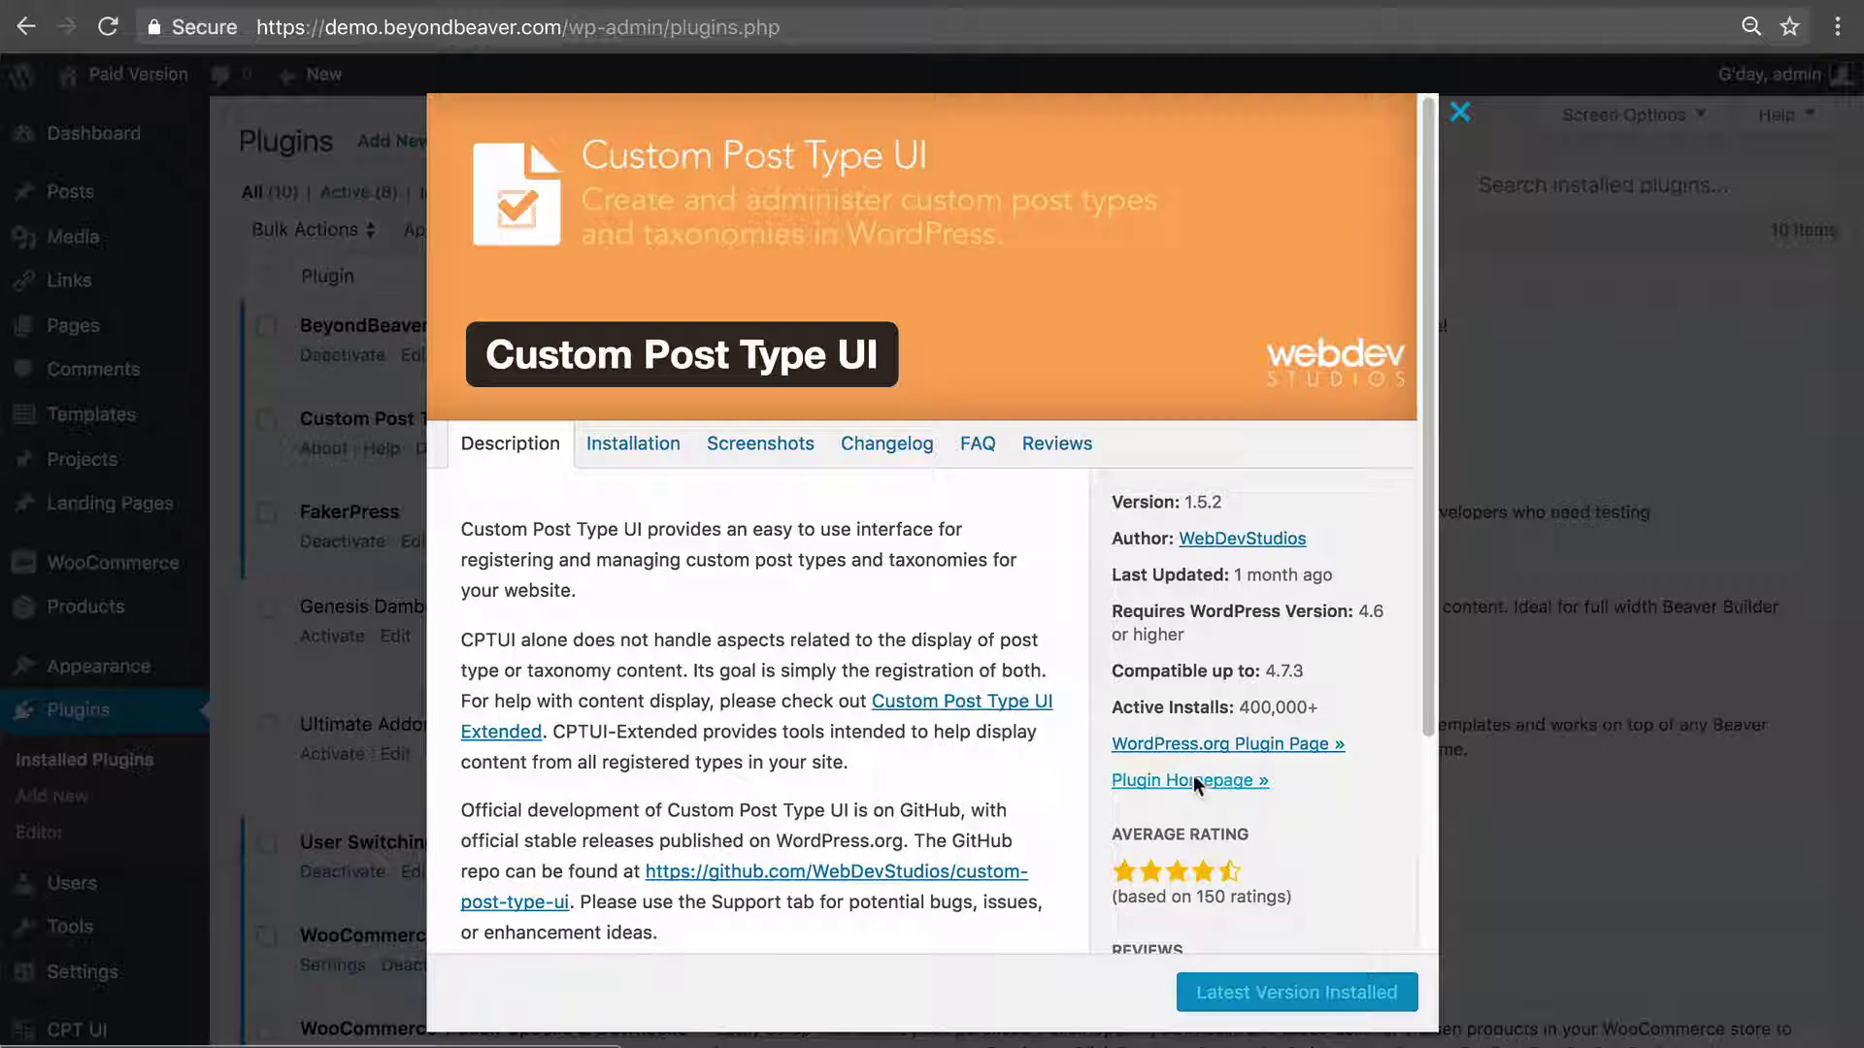
scroll(1253, 767, down, 2)
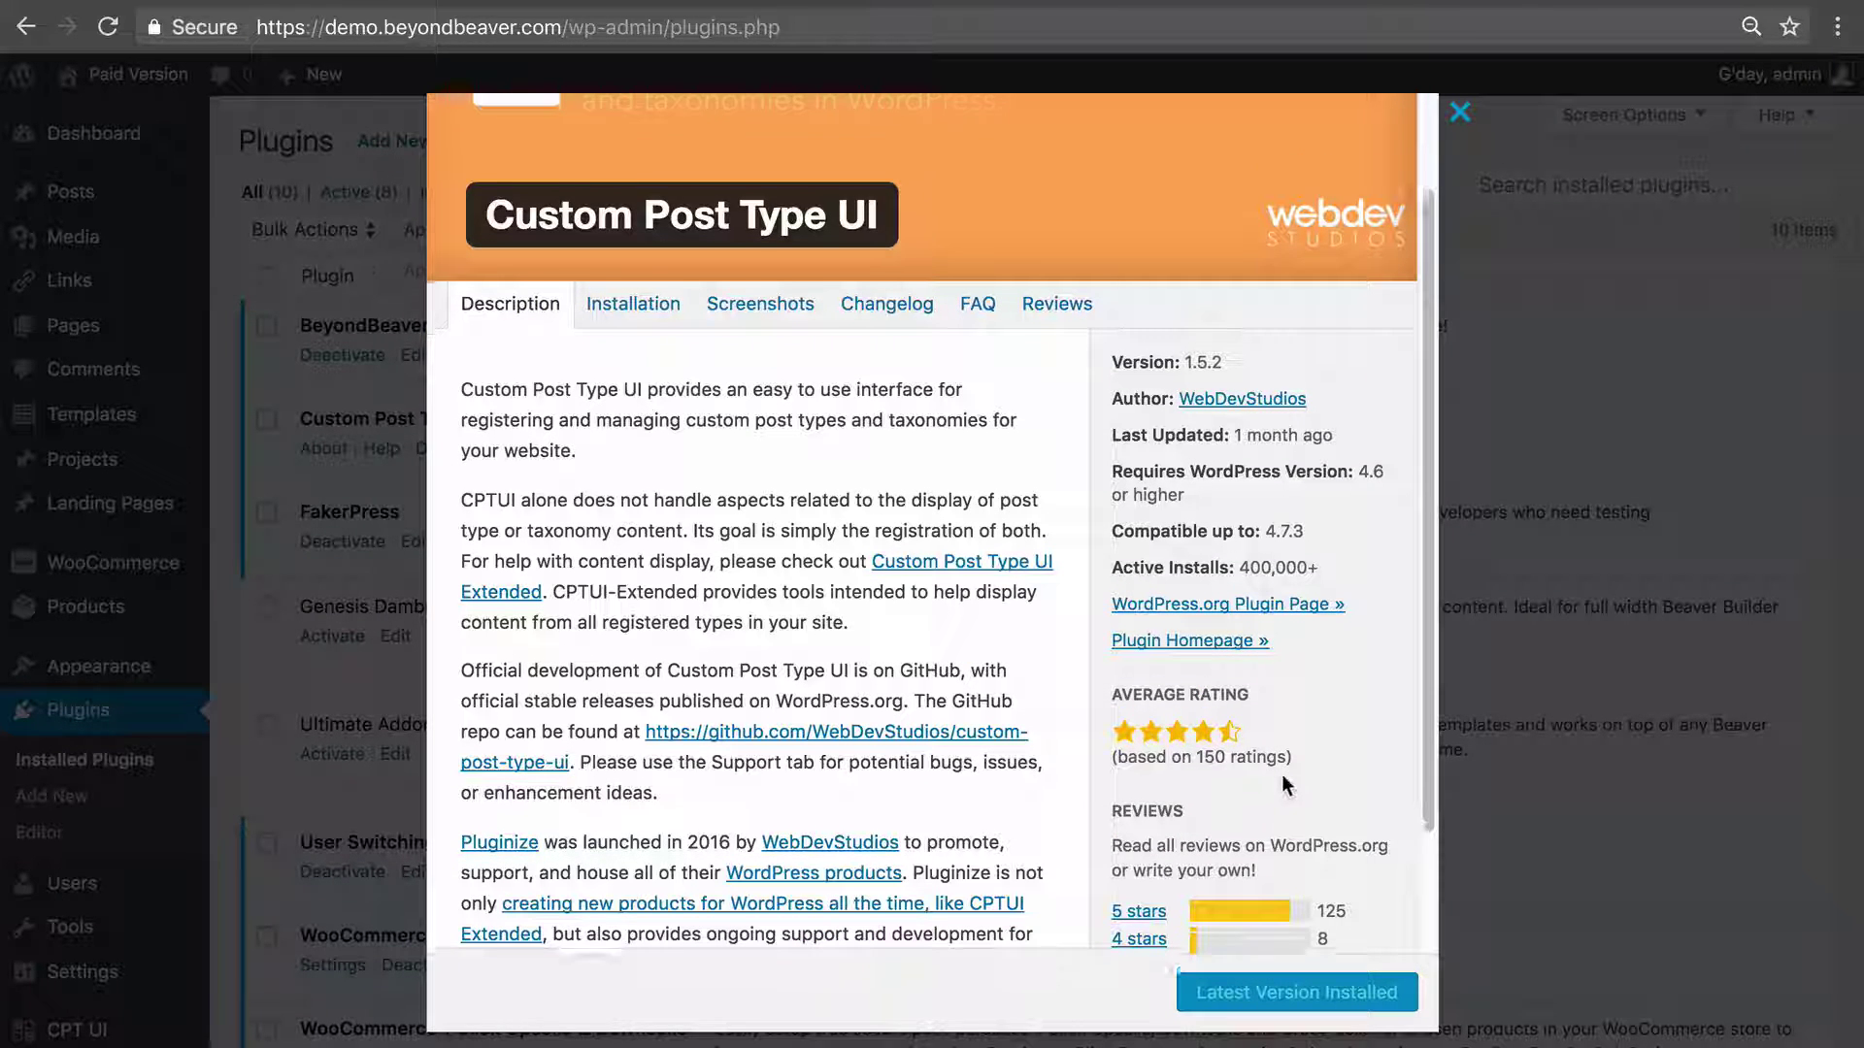
scroll(1272, 781, down, 2)
click(1565, 607)
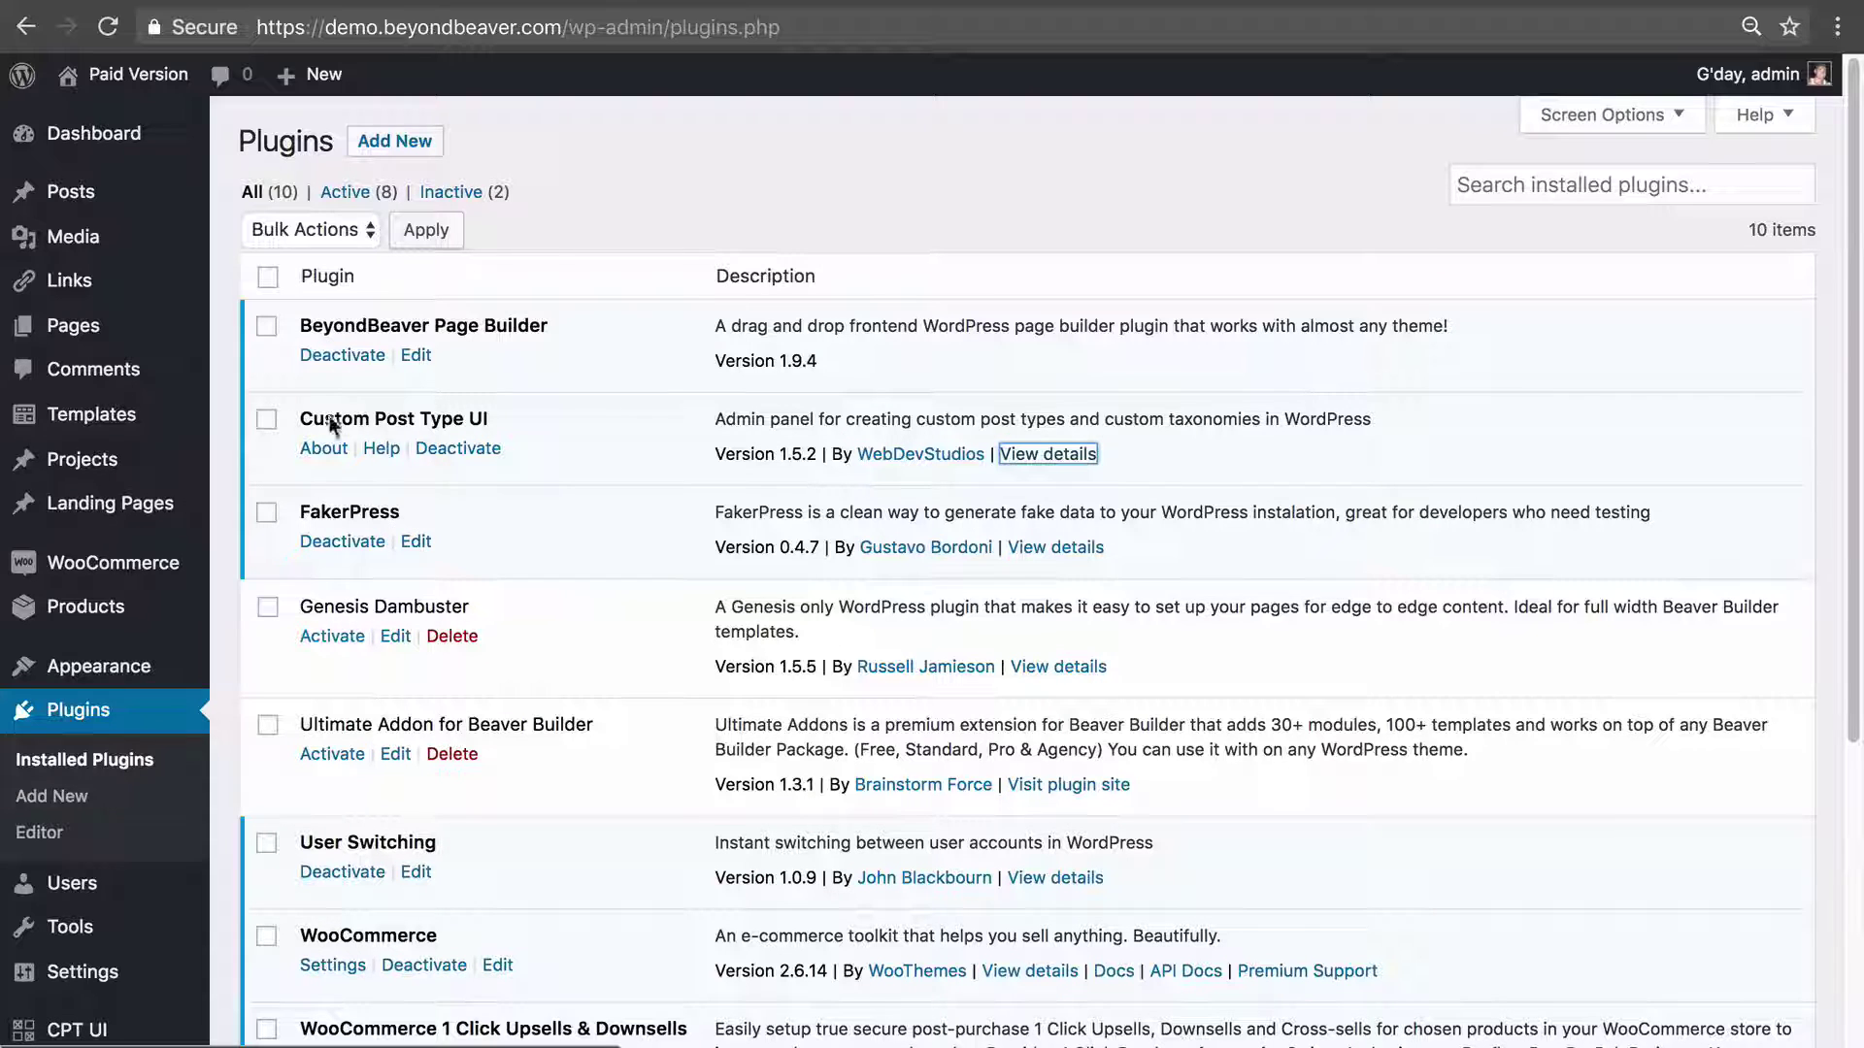
Highlight the Custom Post Type UI name again and scroll down to the CPT UI sidebar menu.
drag(302, 427, 513, 423)
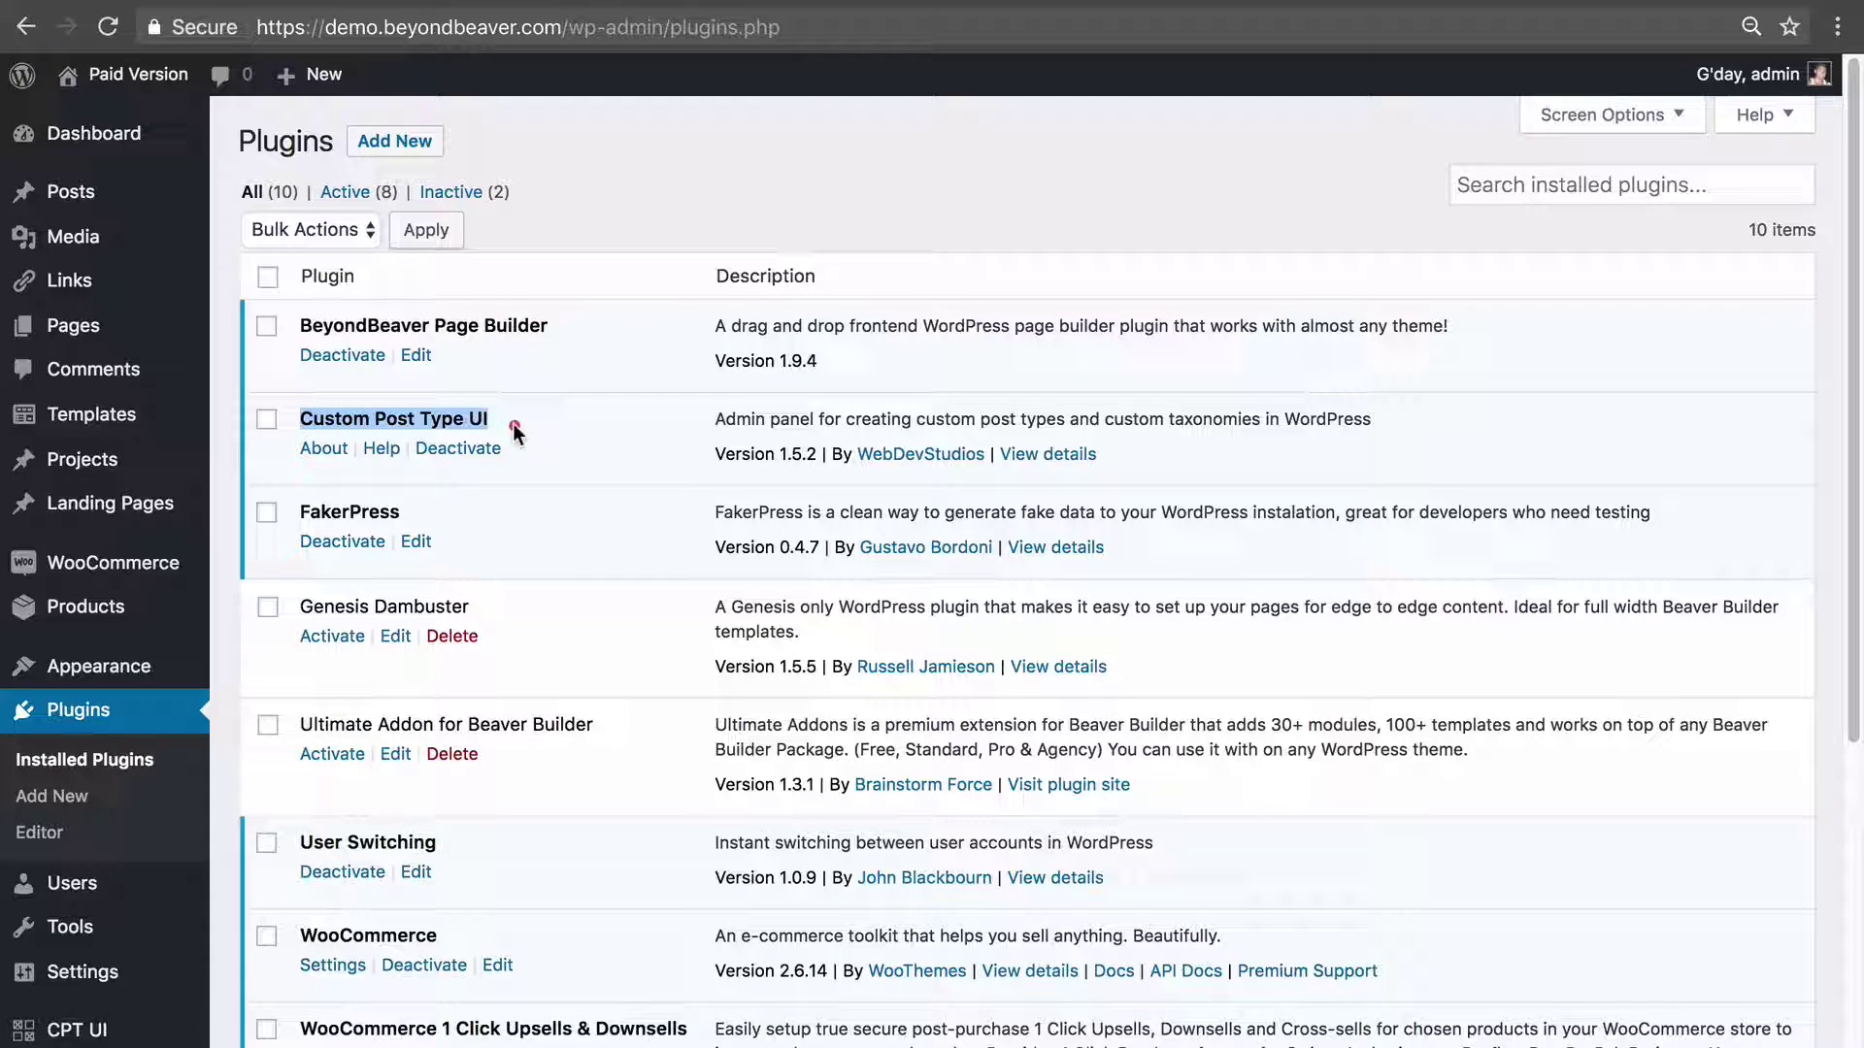
click(432, 419)
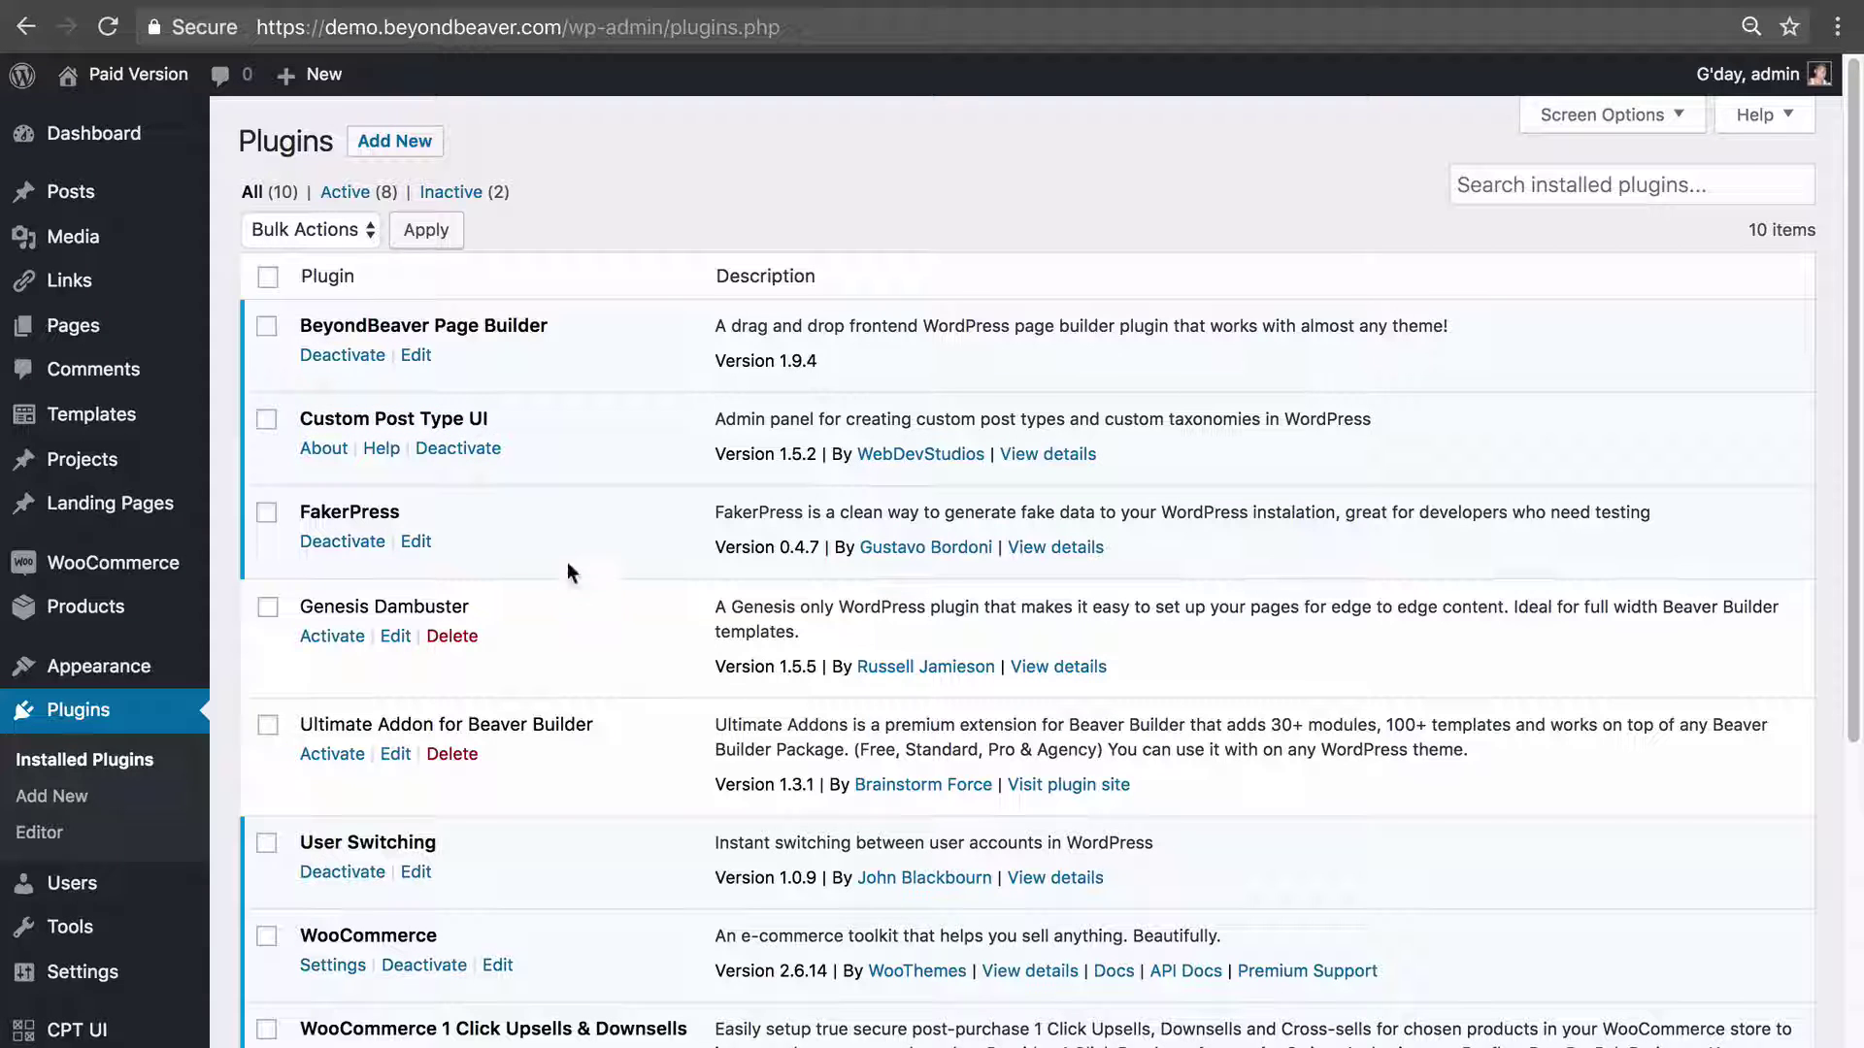
scroll(580, 608, down, 2)
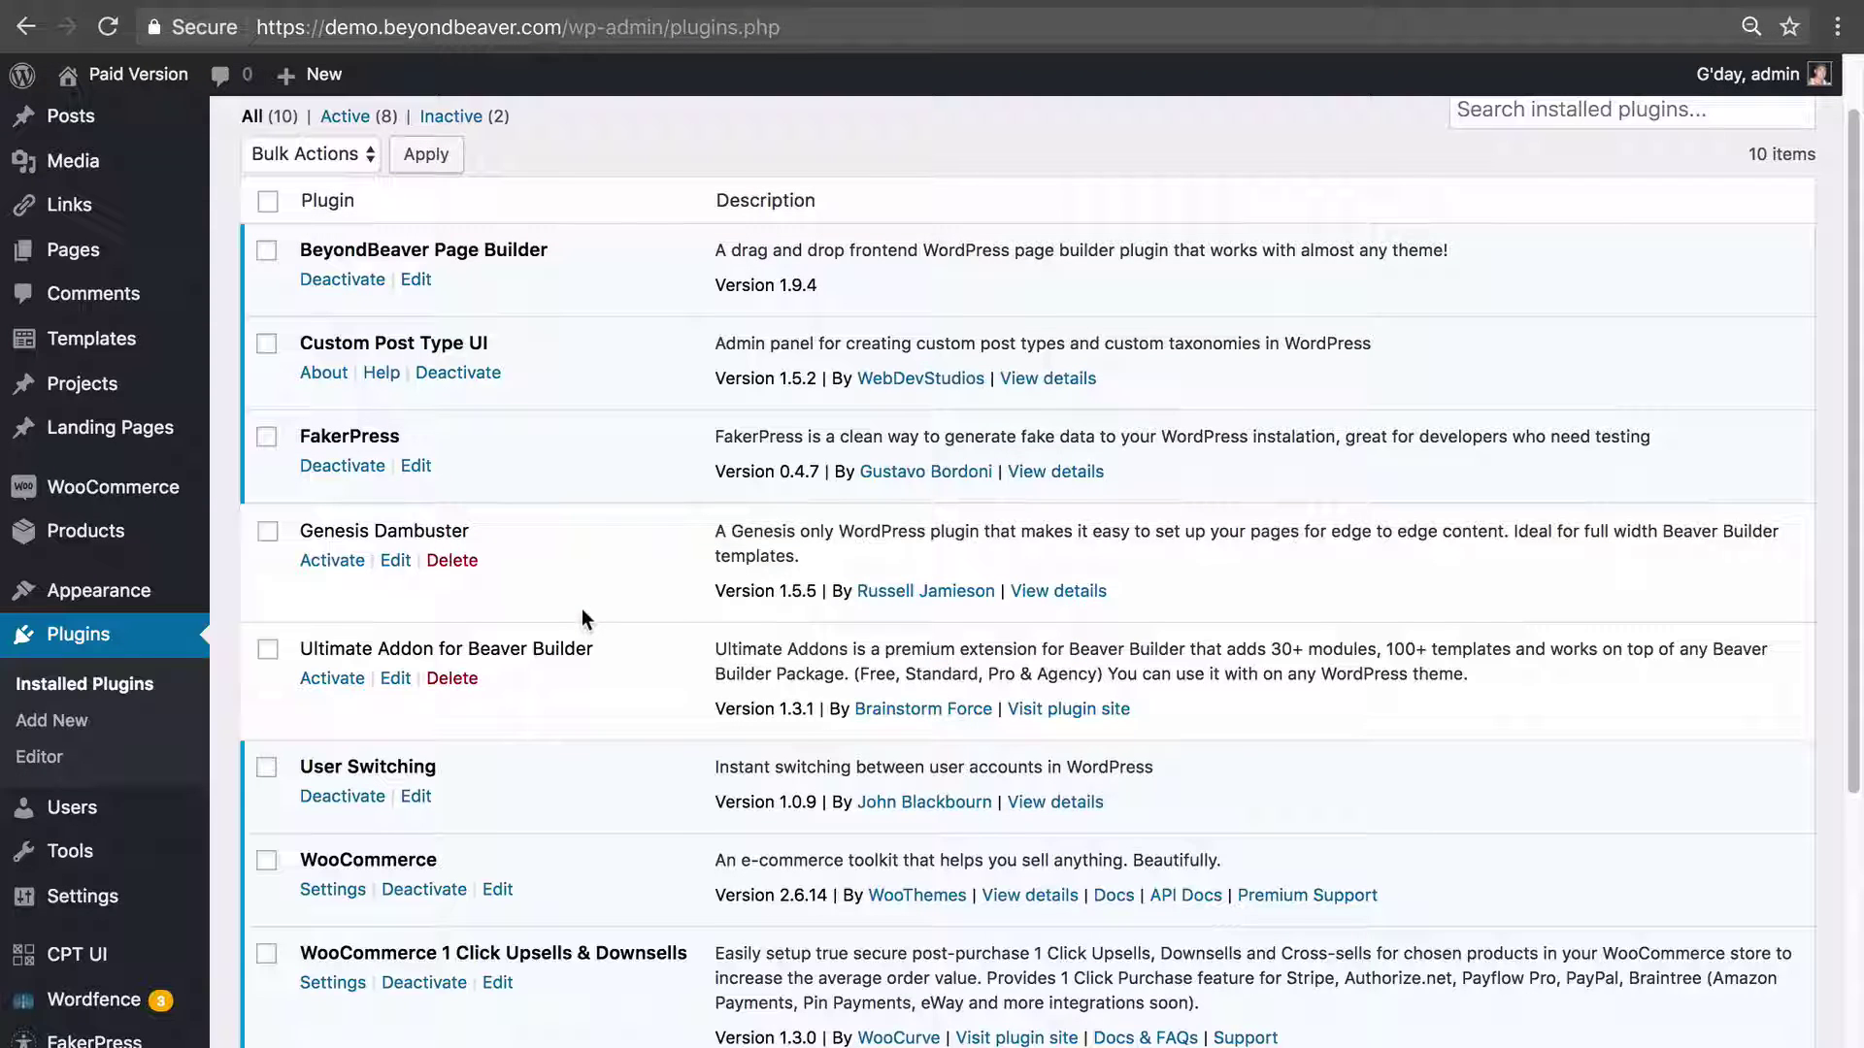
scroll(582, 613, down, 3)
mouse_move(70, 1012)
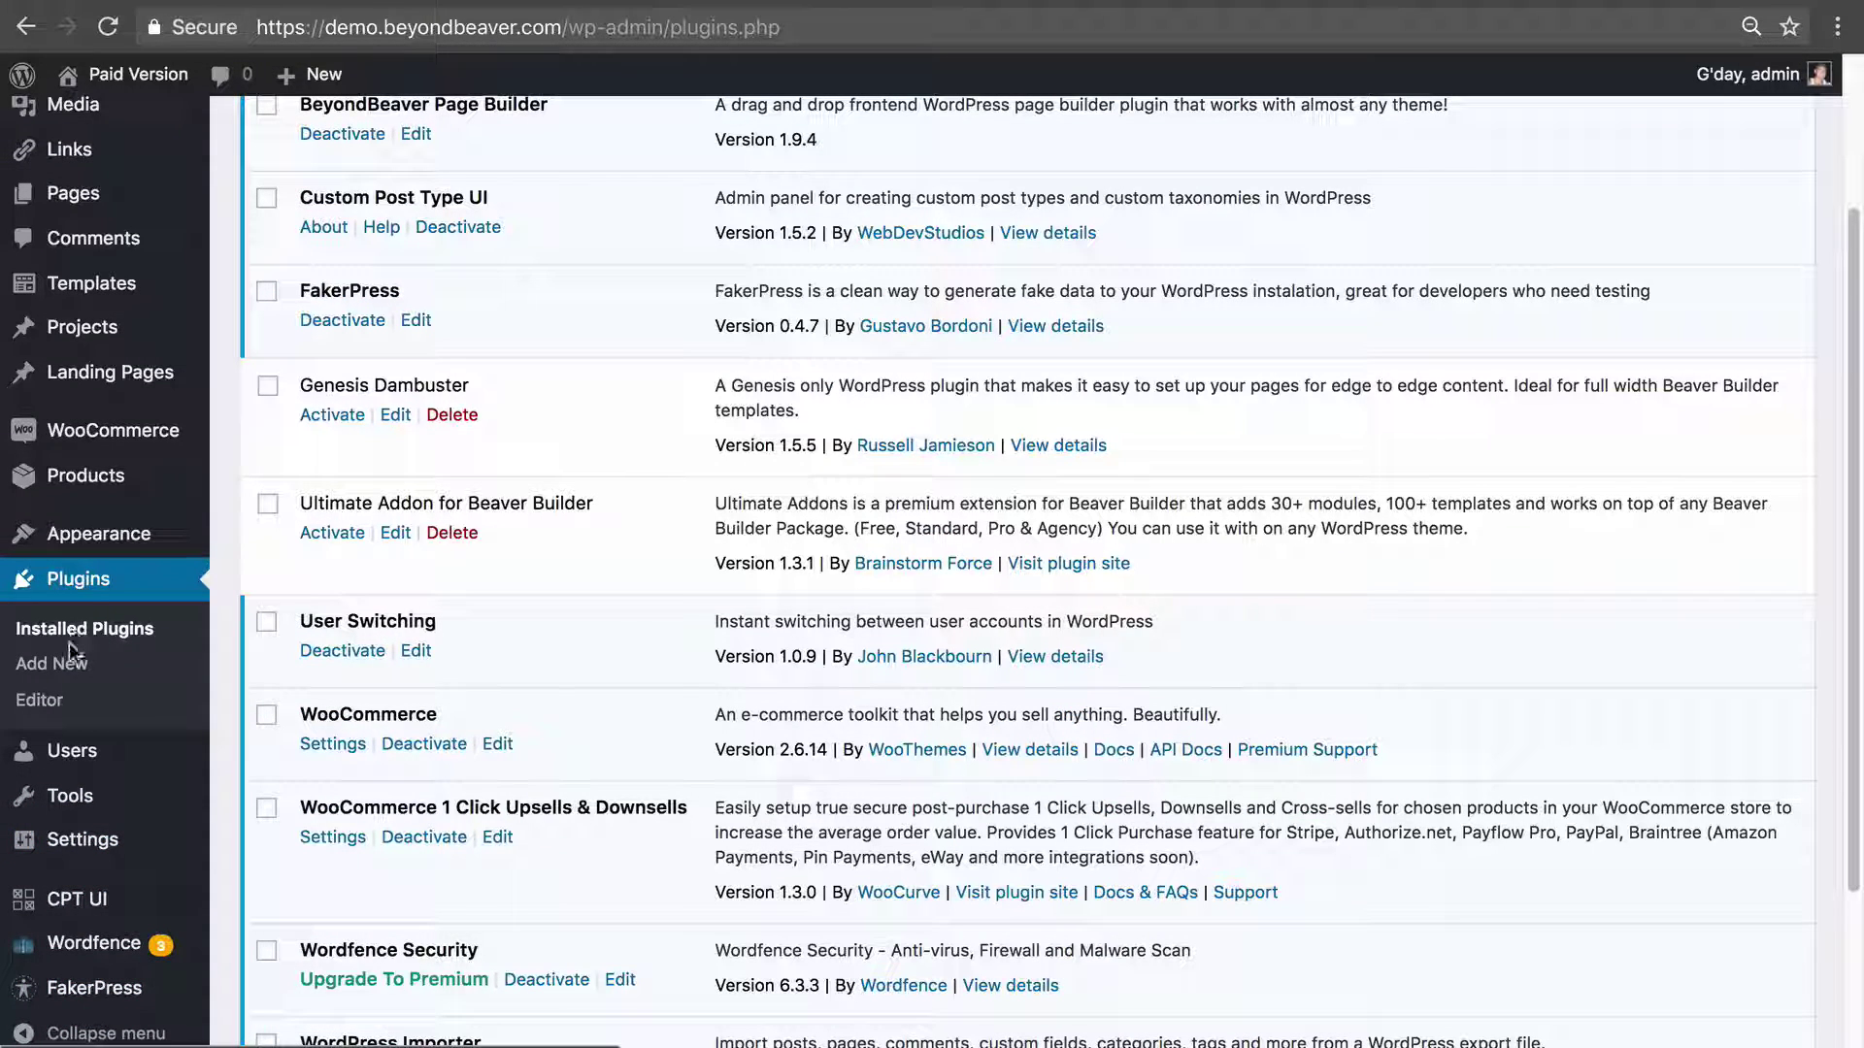
mouse_move(60, 901)
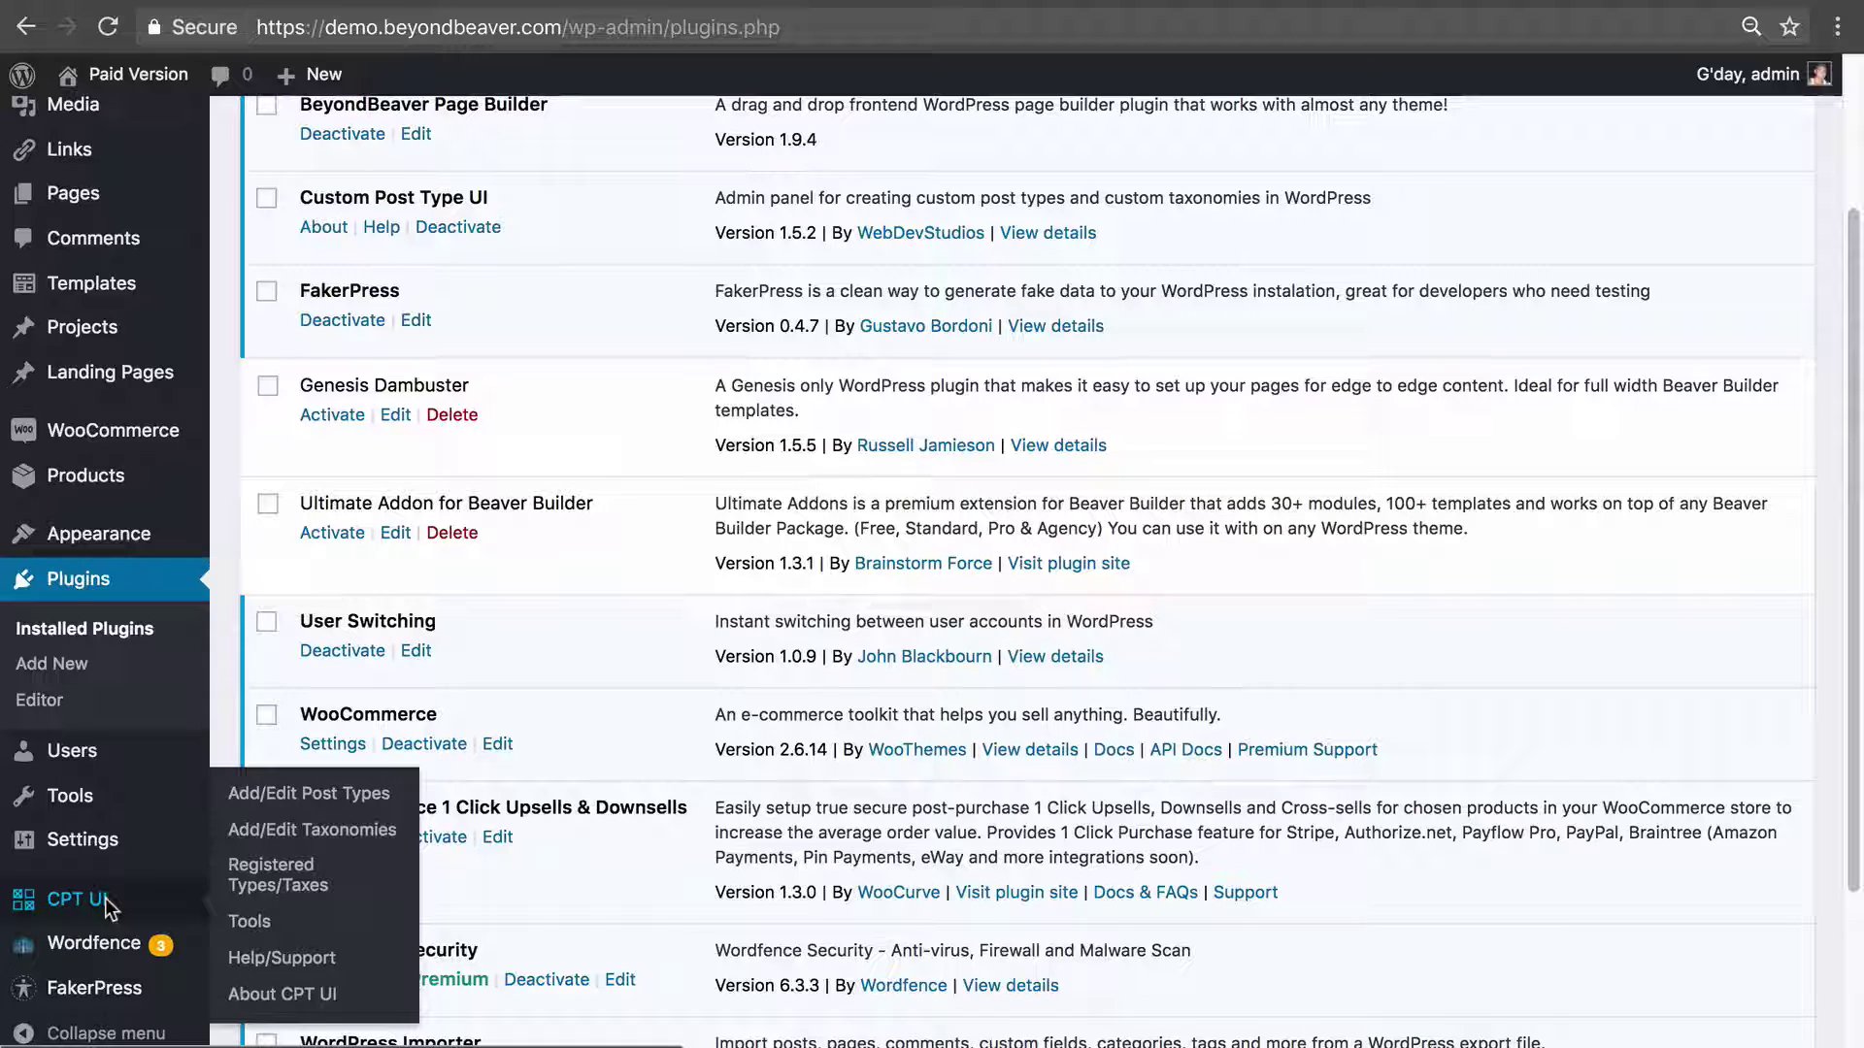
On Add New Post Type, enter the slug company_team and remove the underscore to make companyteam.
click(260, 796)
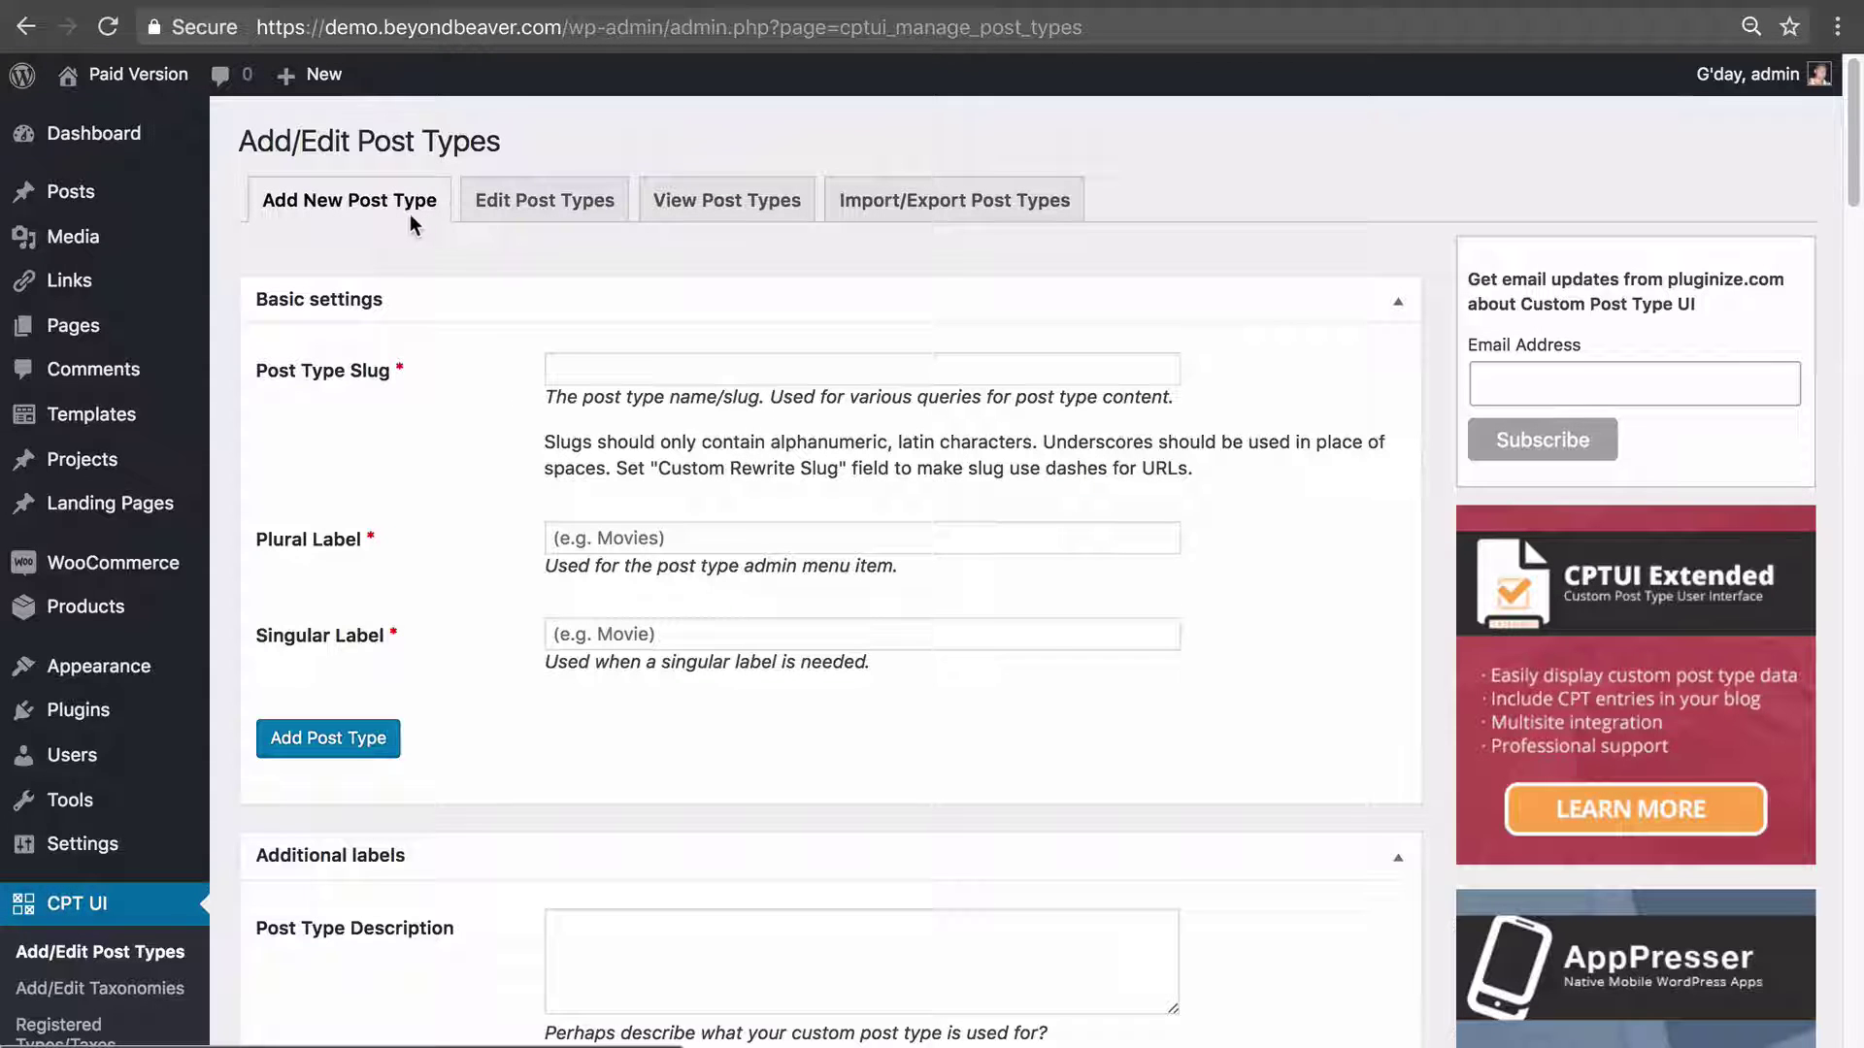
click(644, 369)
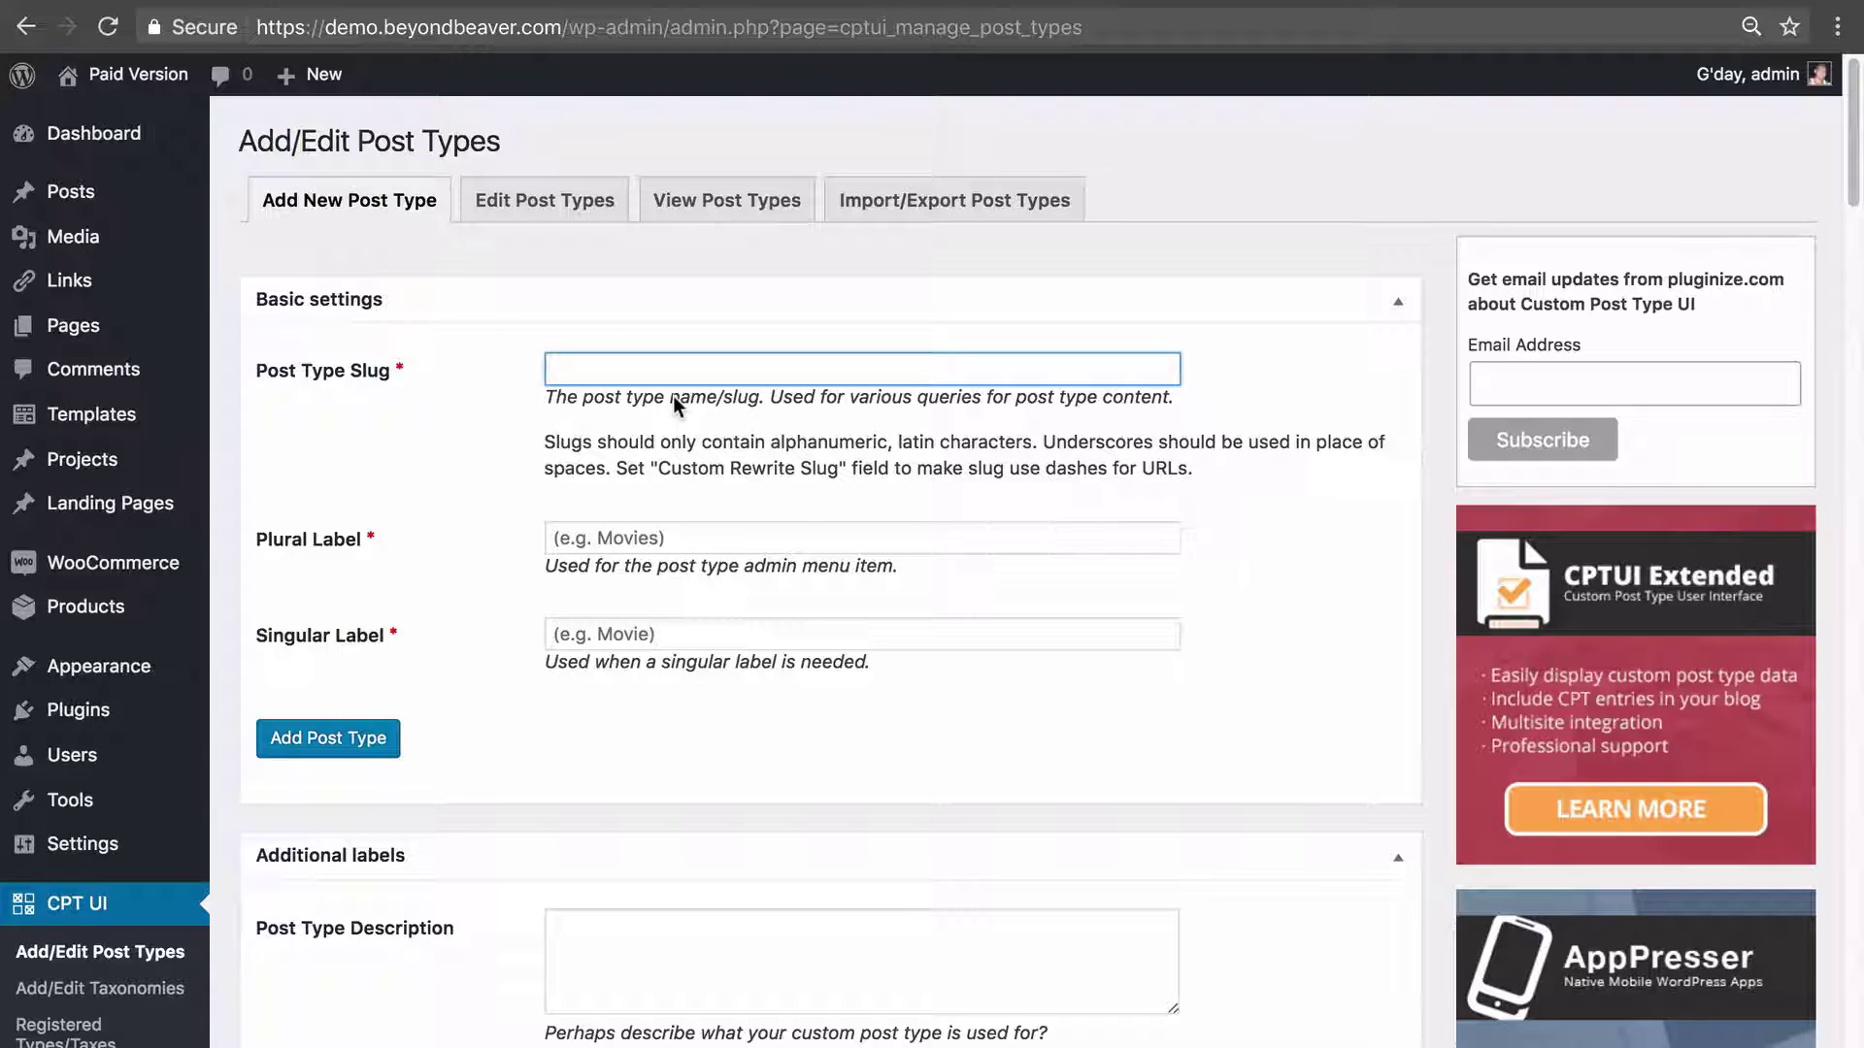
text(company_team)
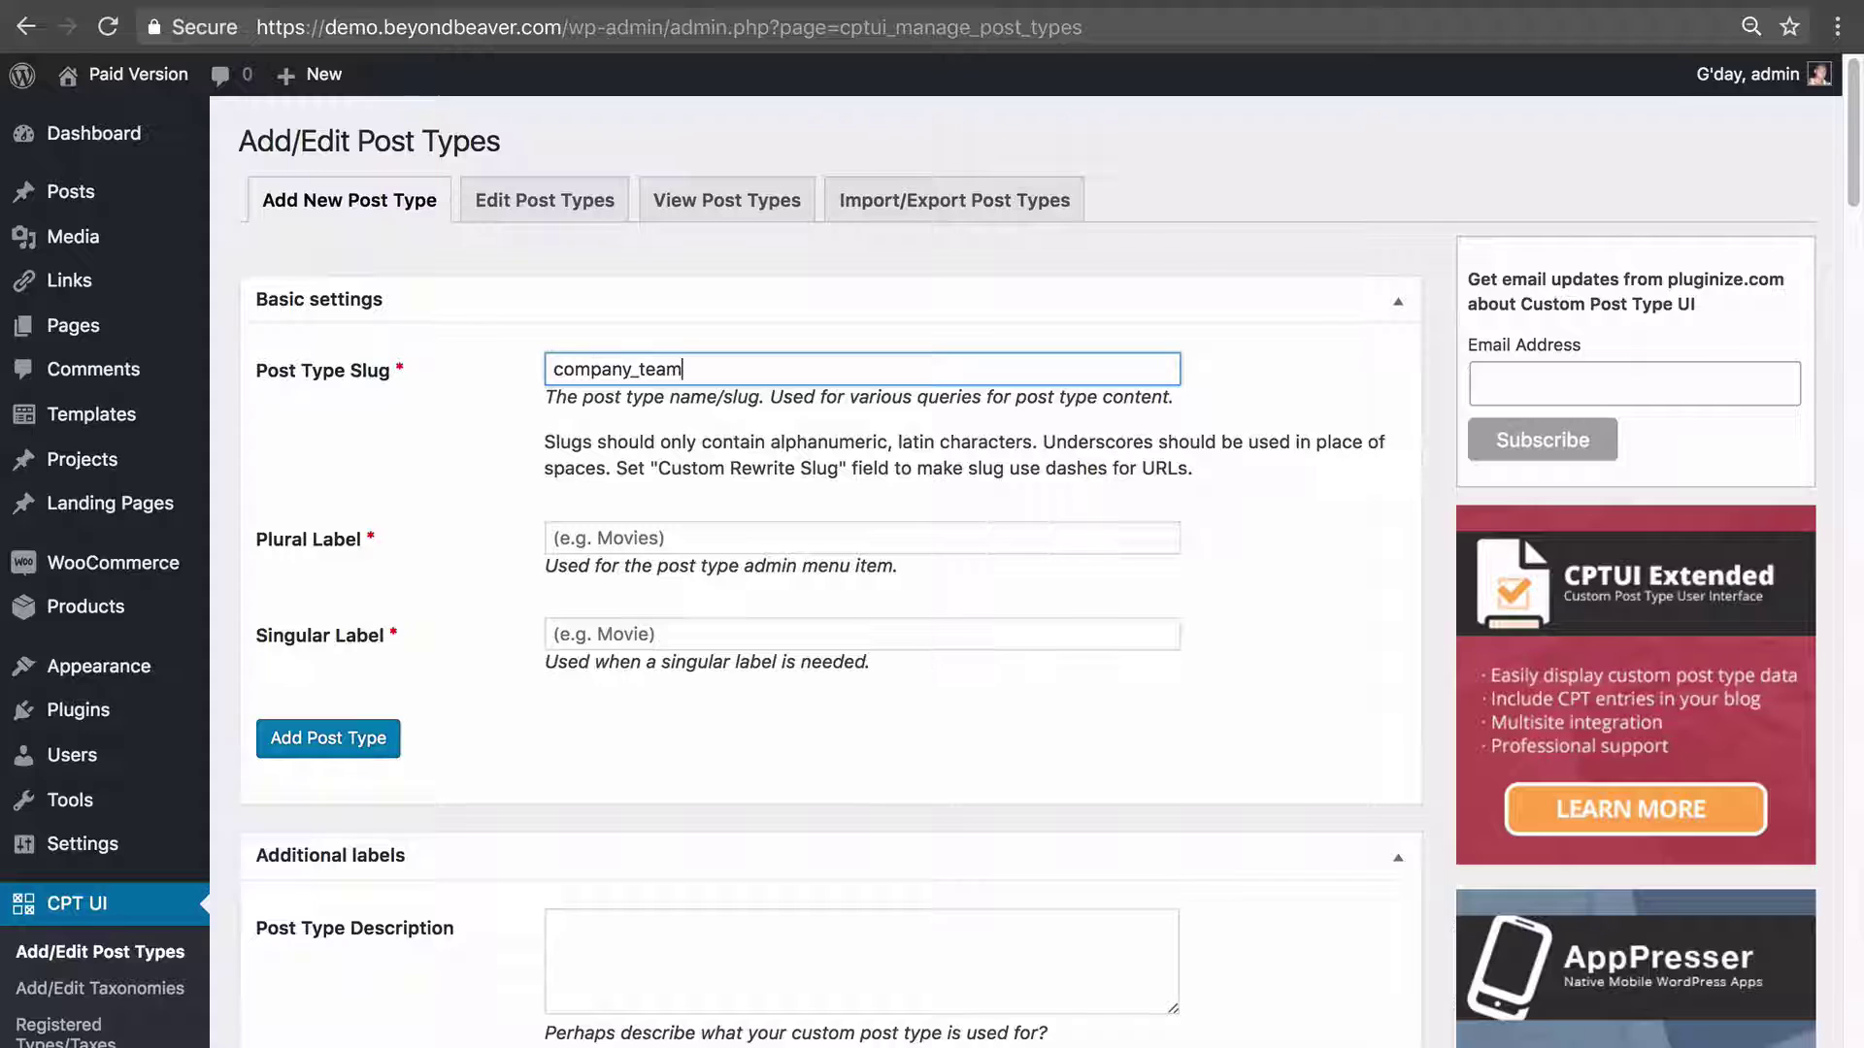
click(484, 437)
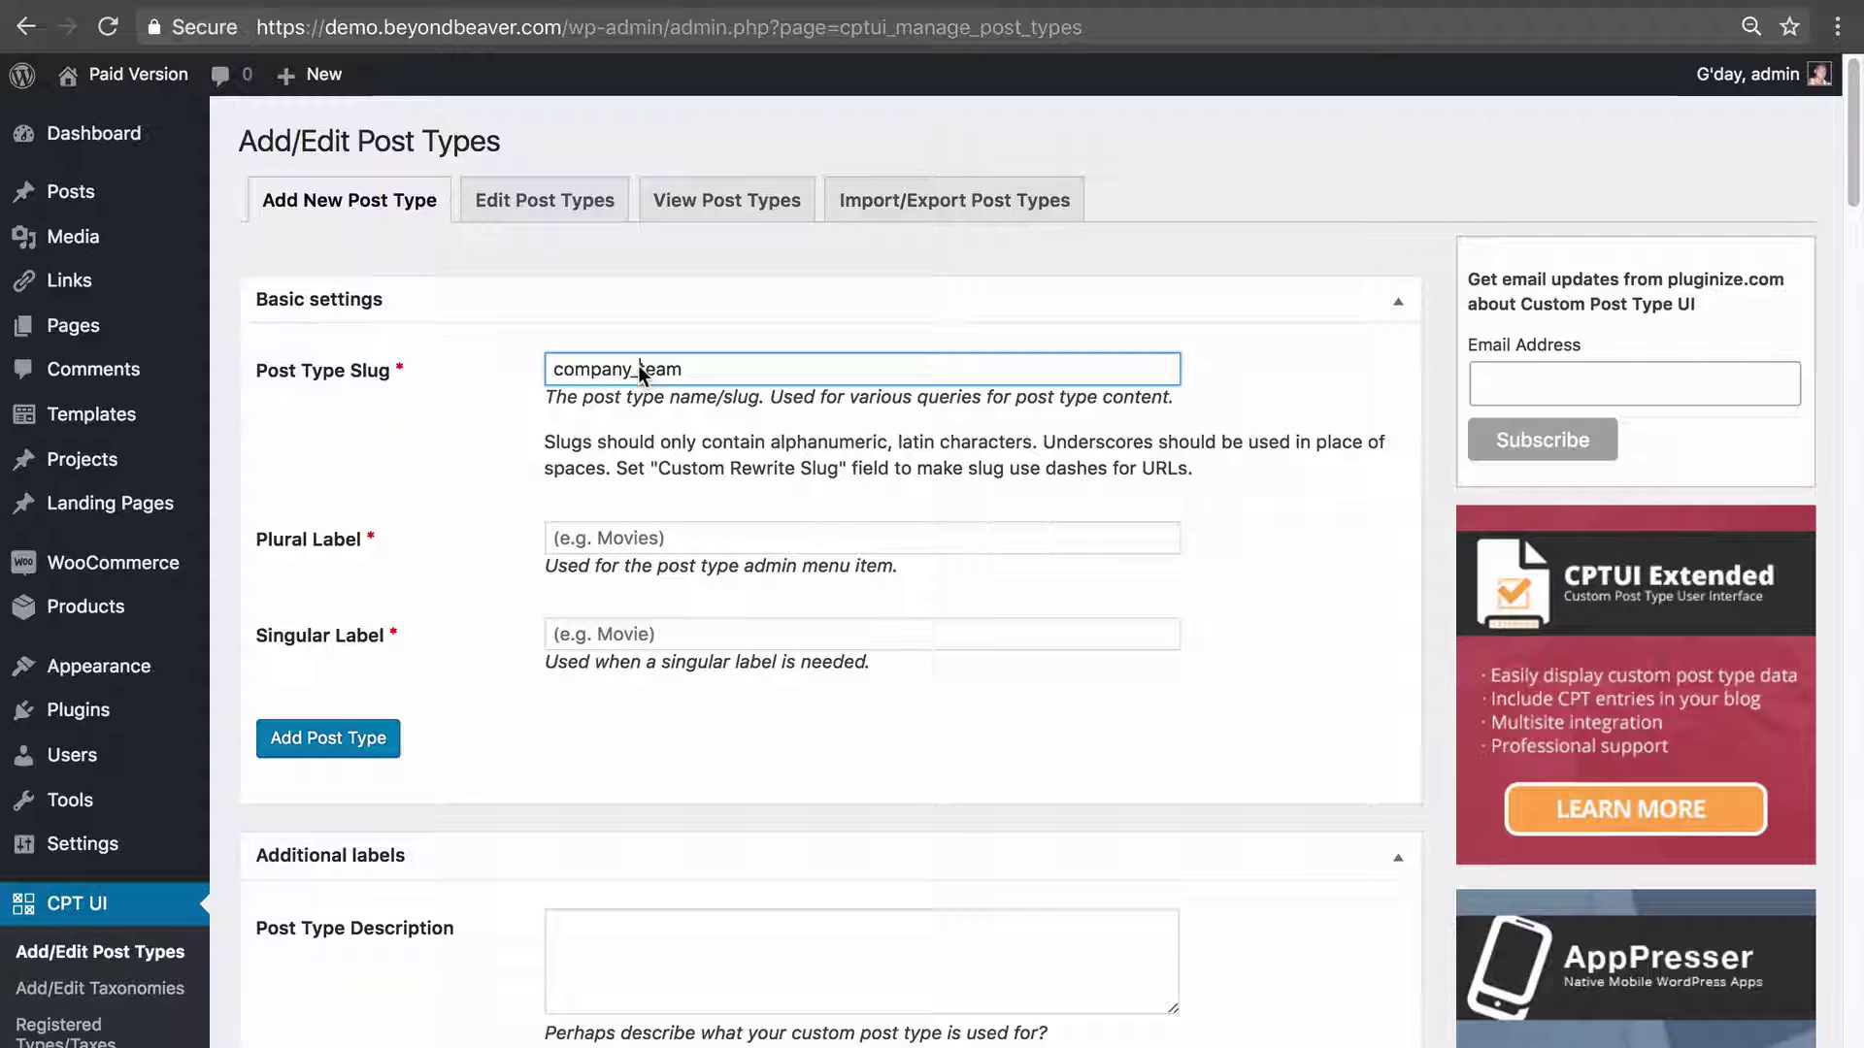
click(677, 307)
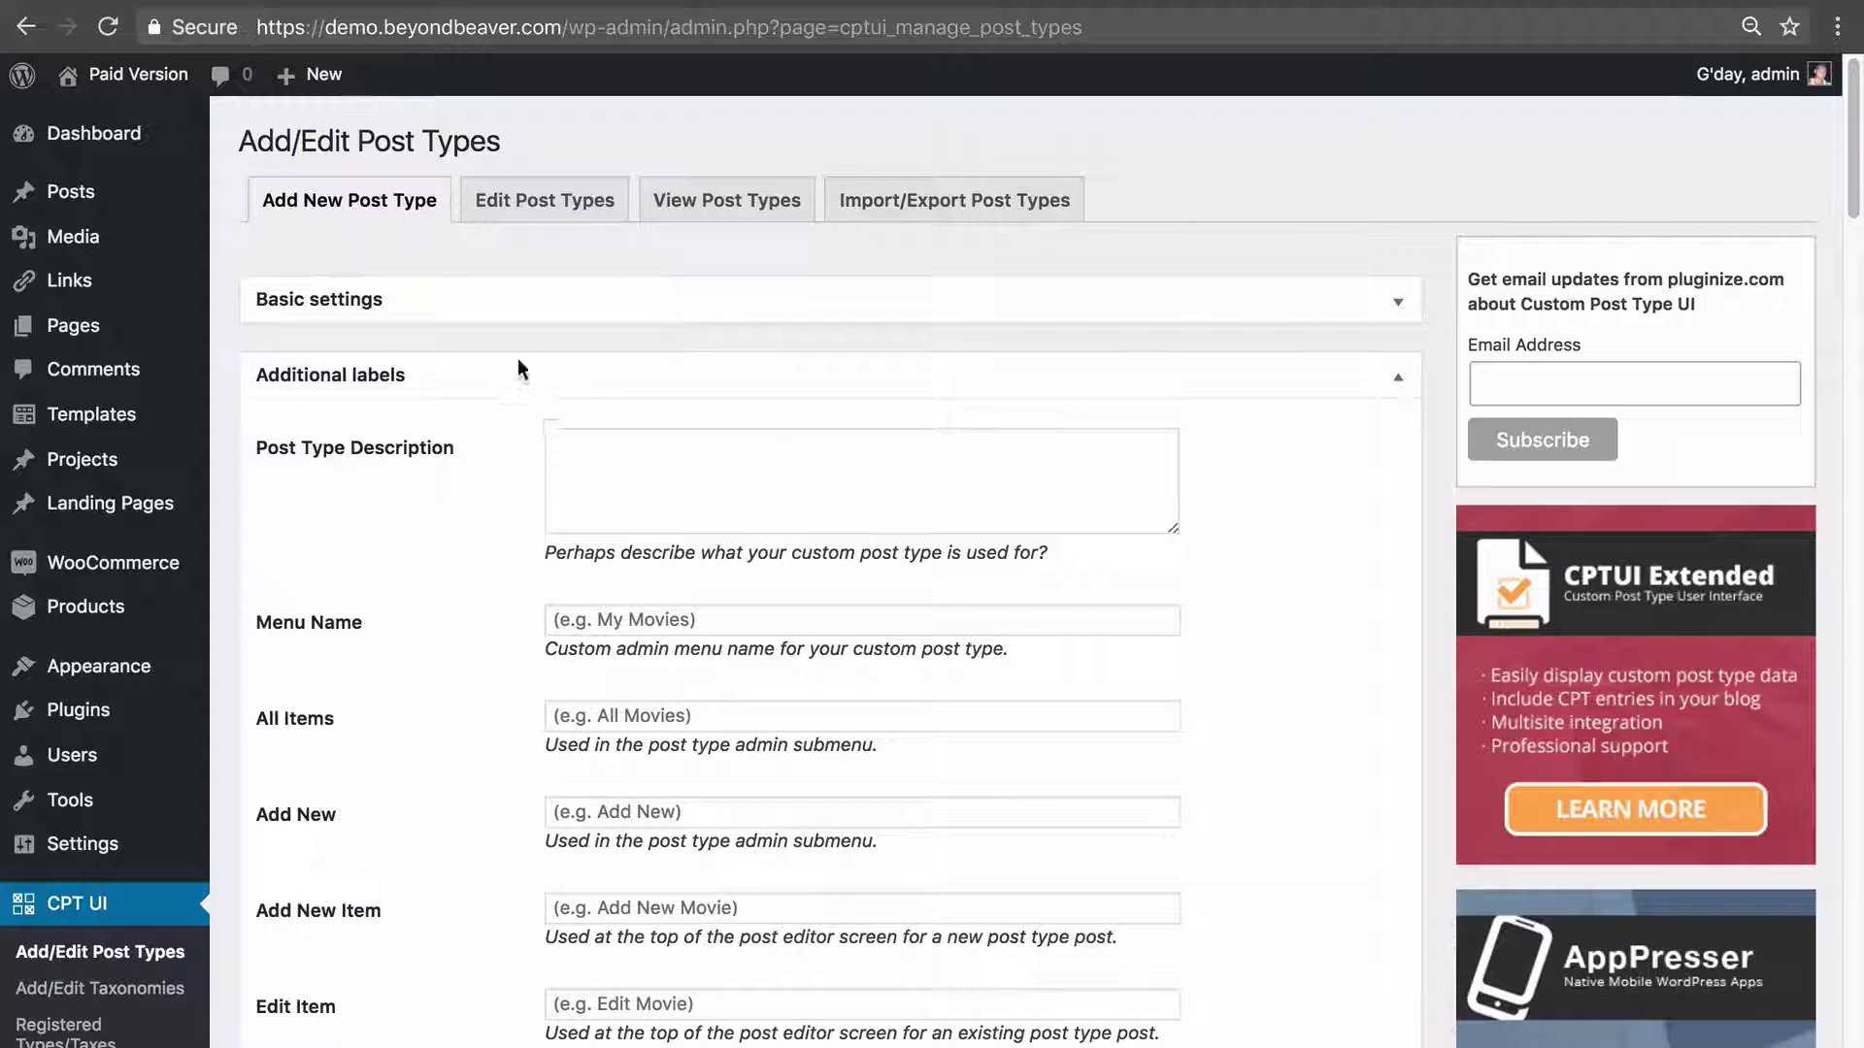
click(521, 317)
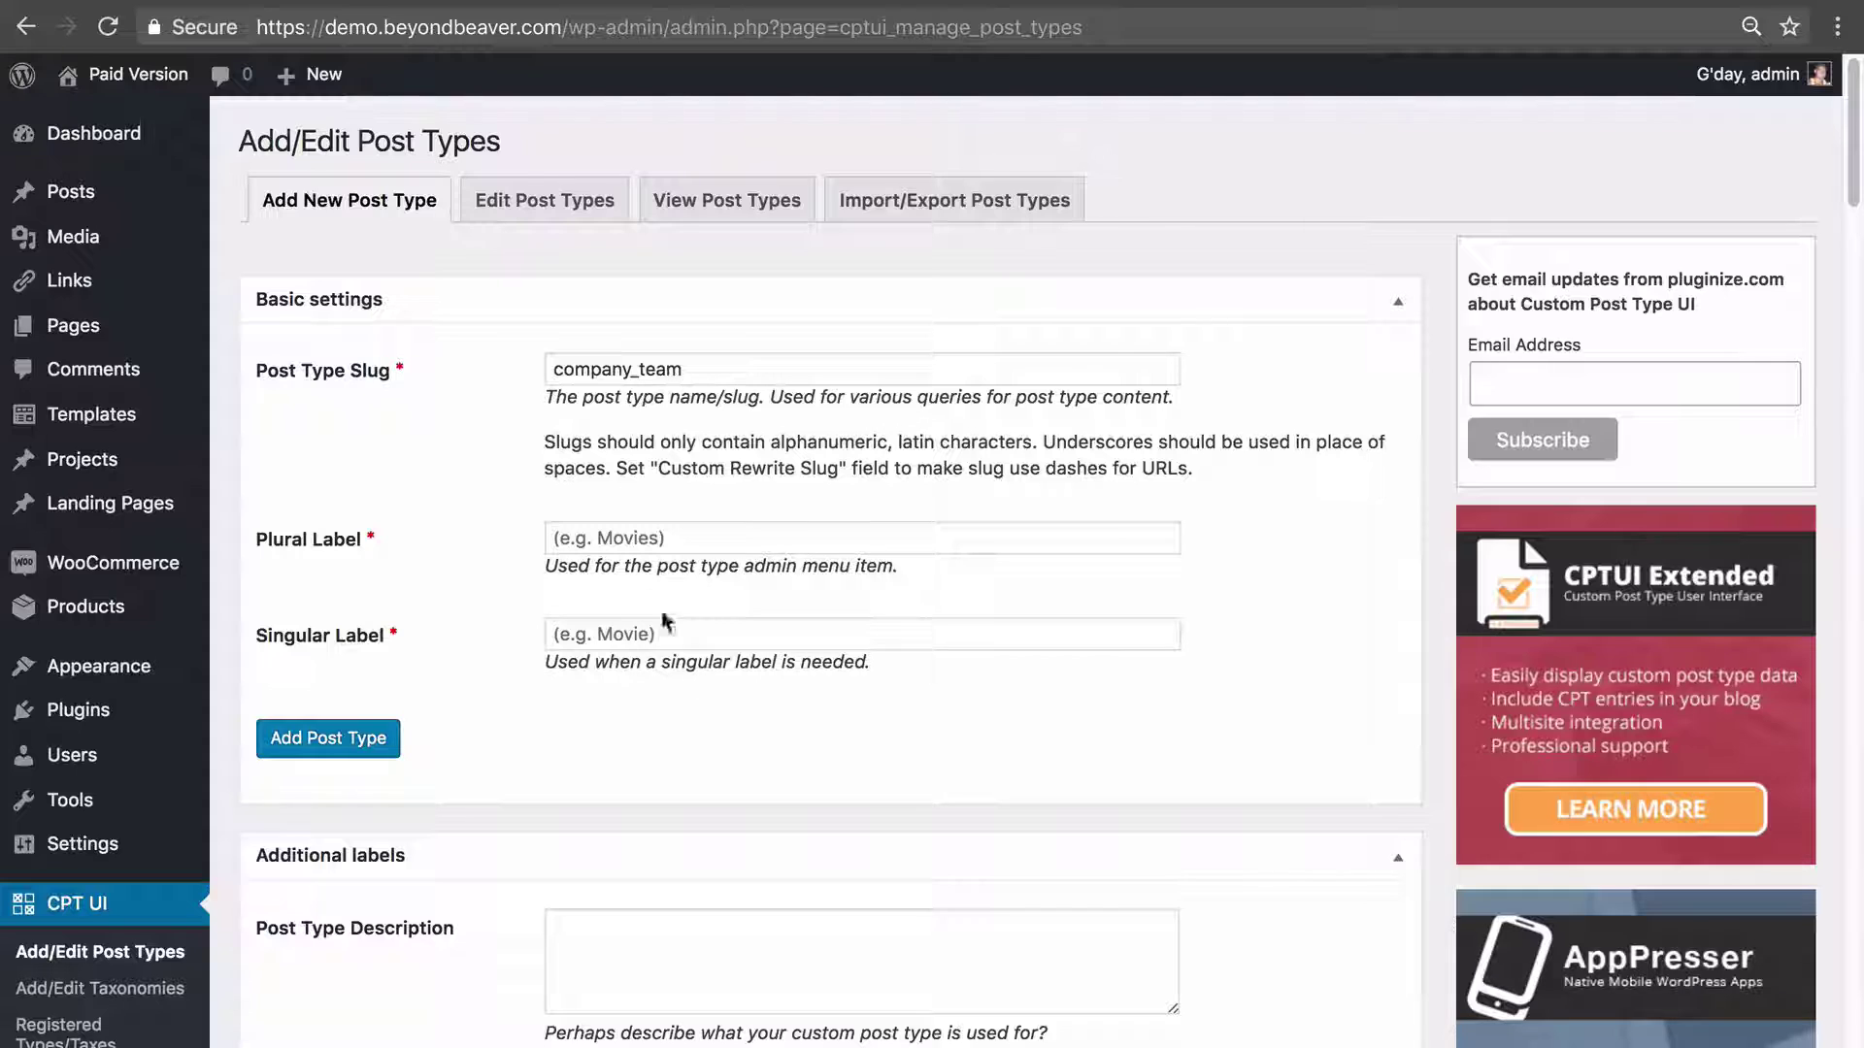
click(303, 542)
click(638, 370)
key(BackSpace)
key(Left)
key(Left)
key(Left)
click(408, 500)
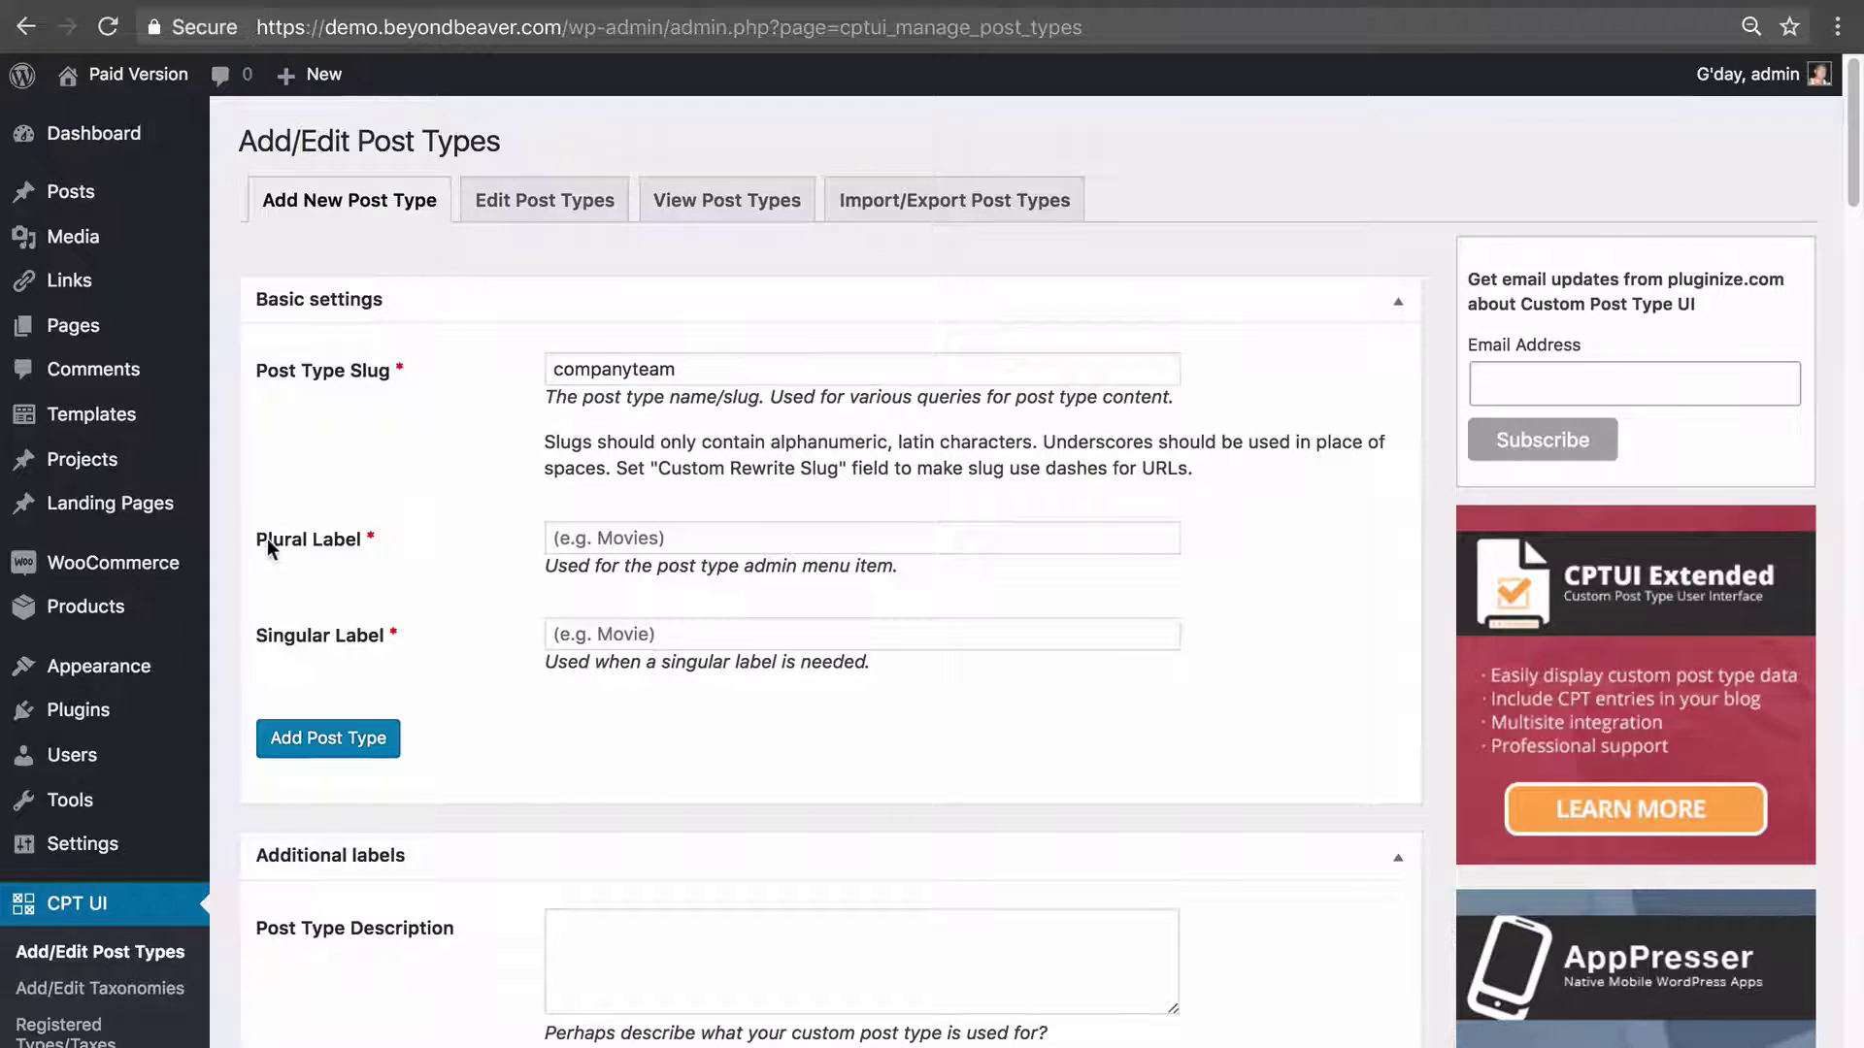
Set plural label 'Team Members' and singular label 'Team Member', then add the post type.
click(730, 546)
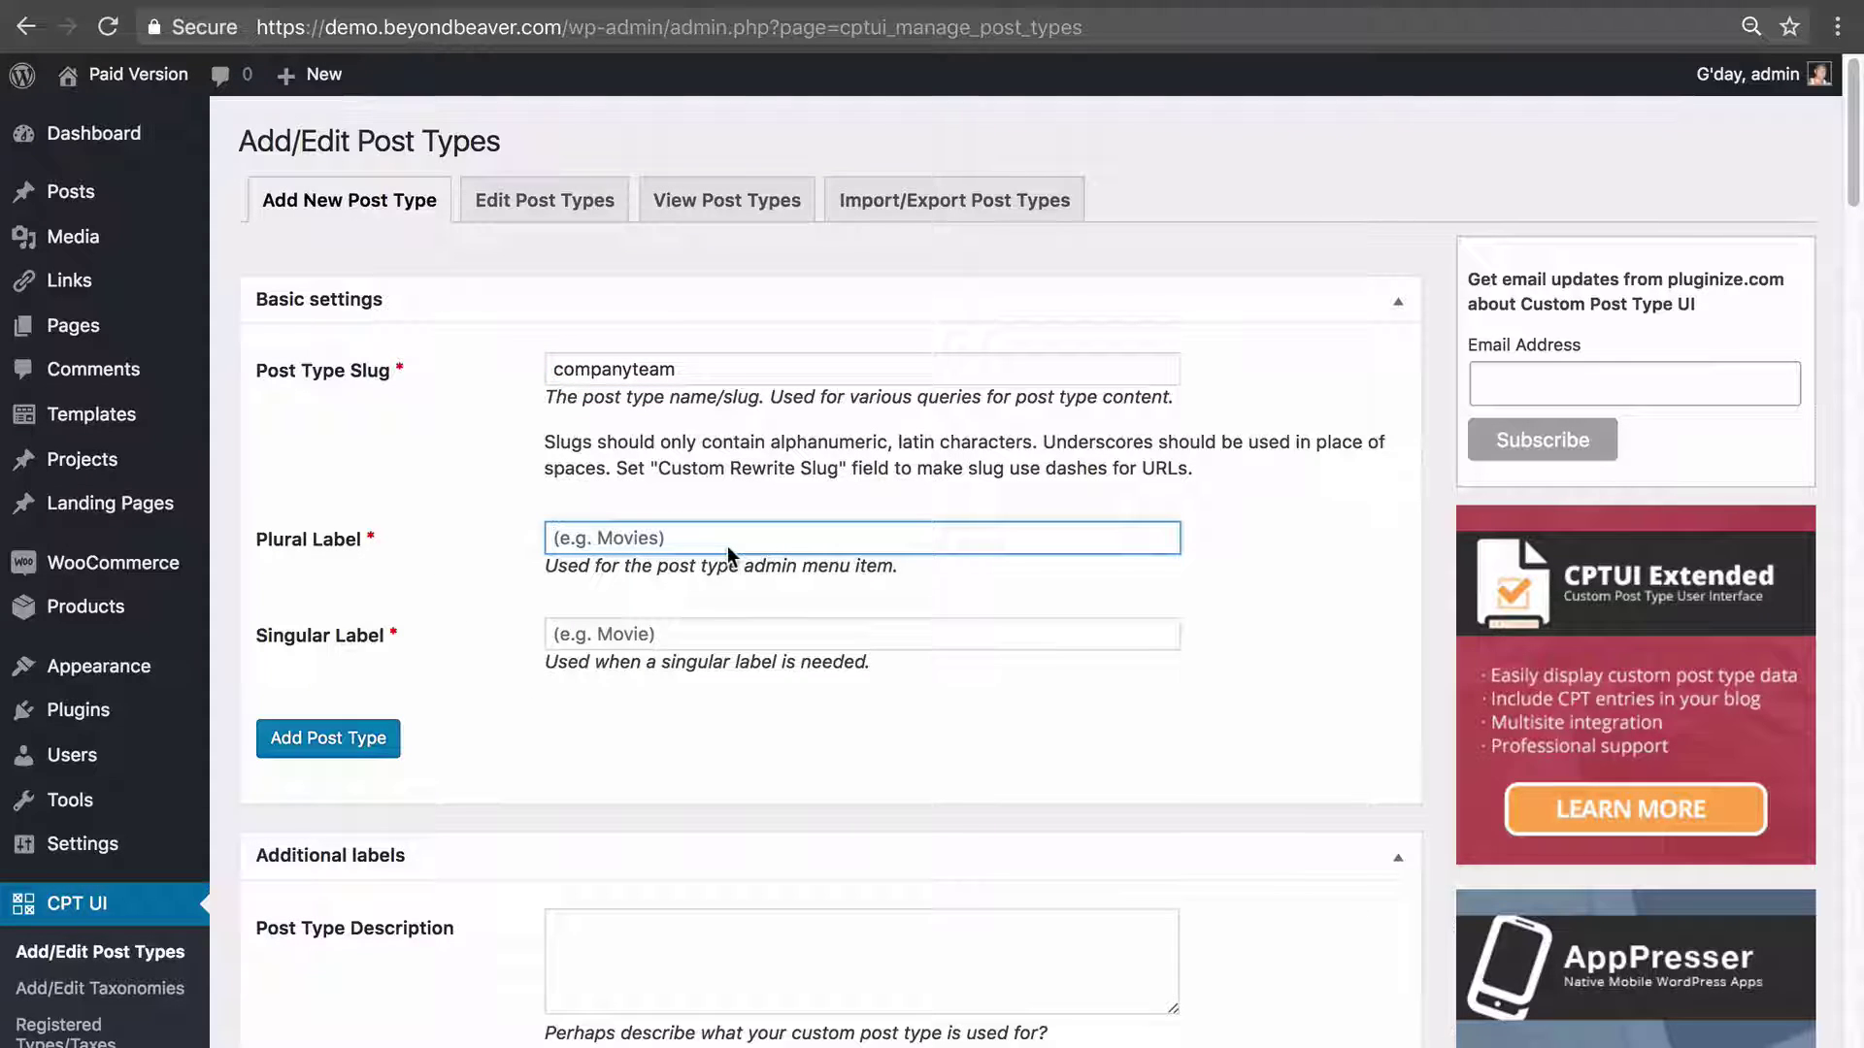
text(Team Members)
key(Tab)
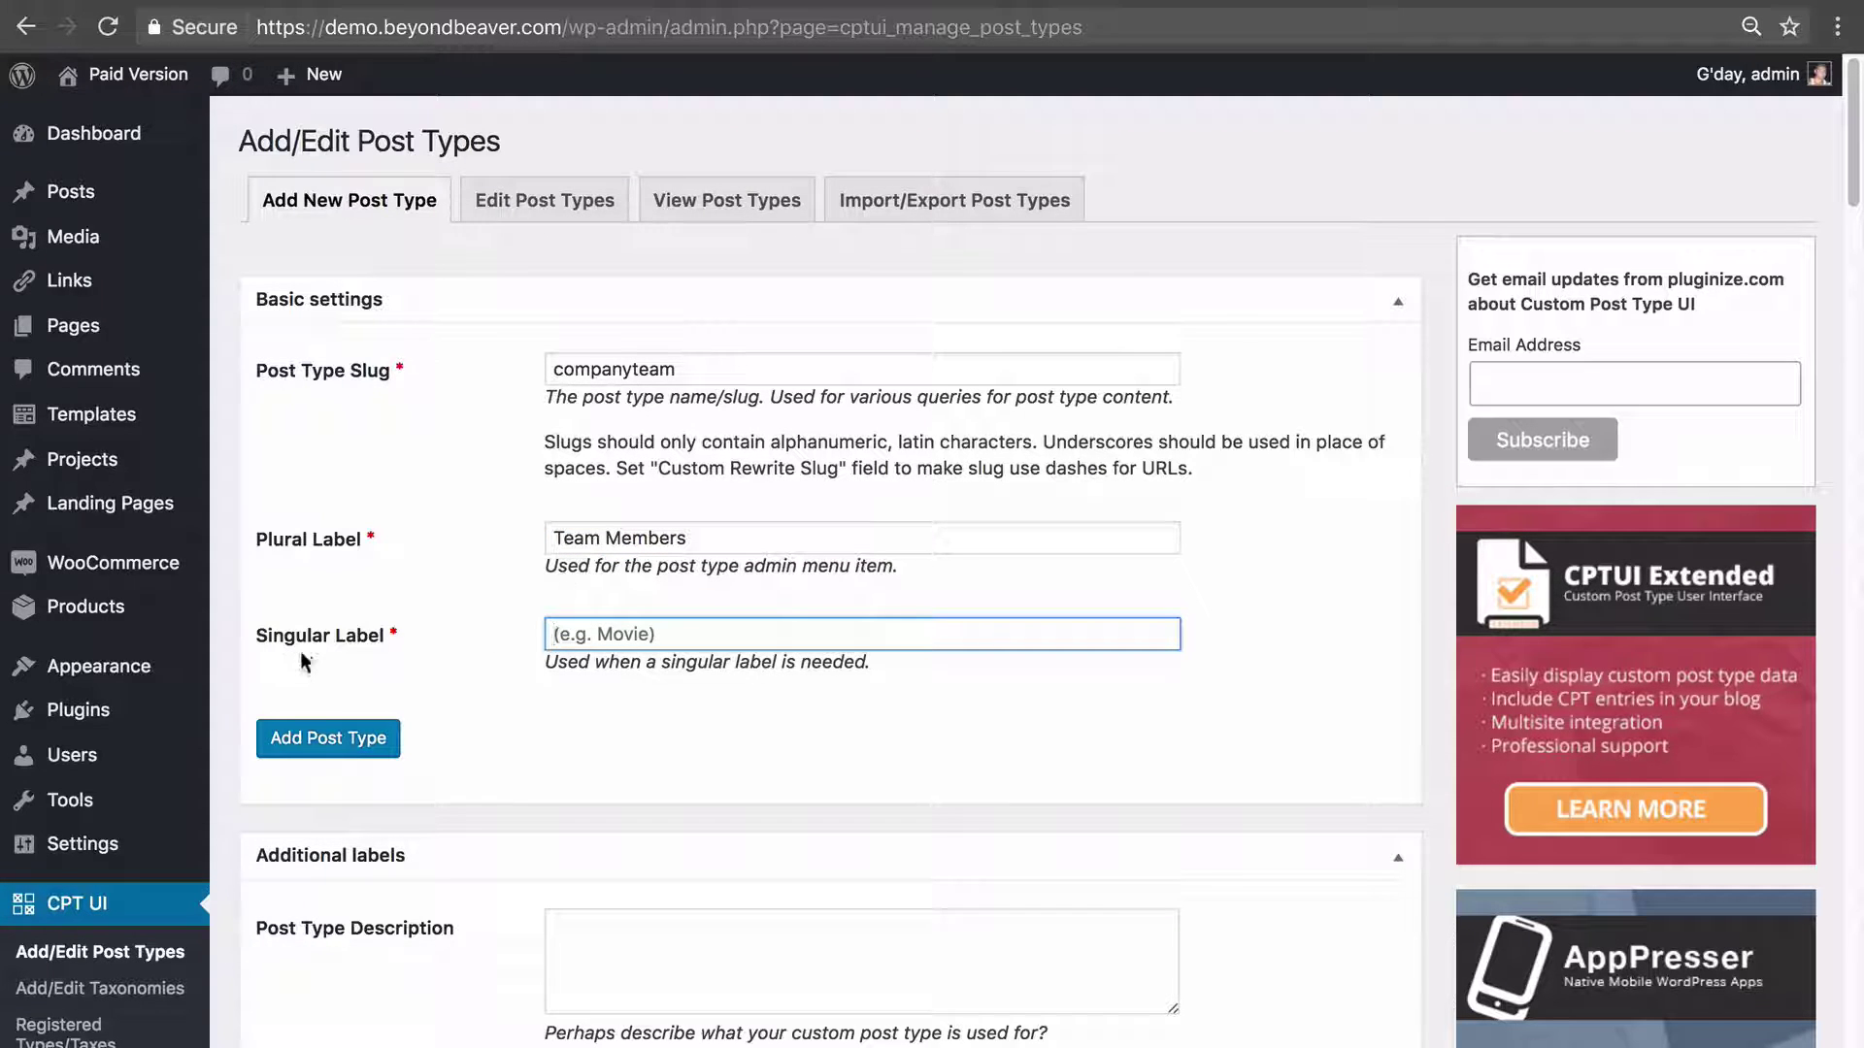
text(Team Member)
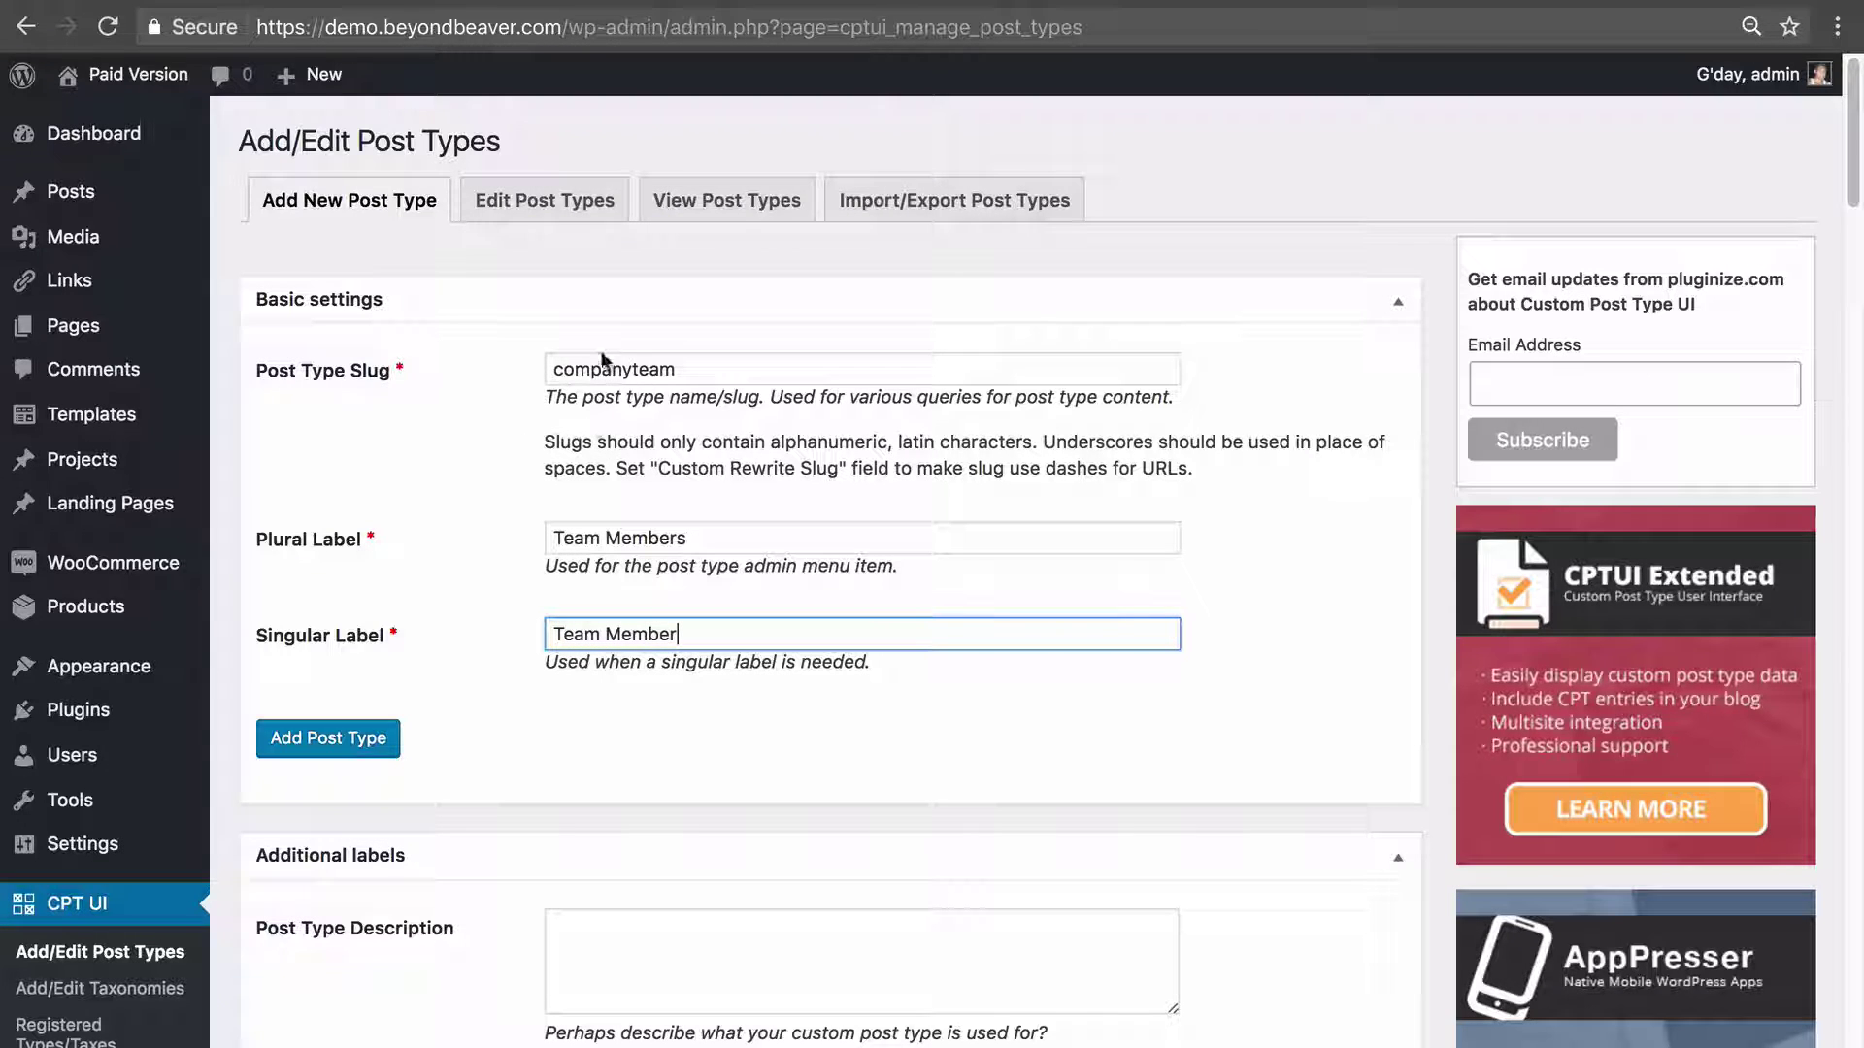
click(296, 749)
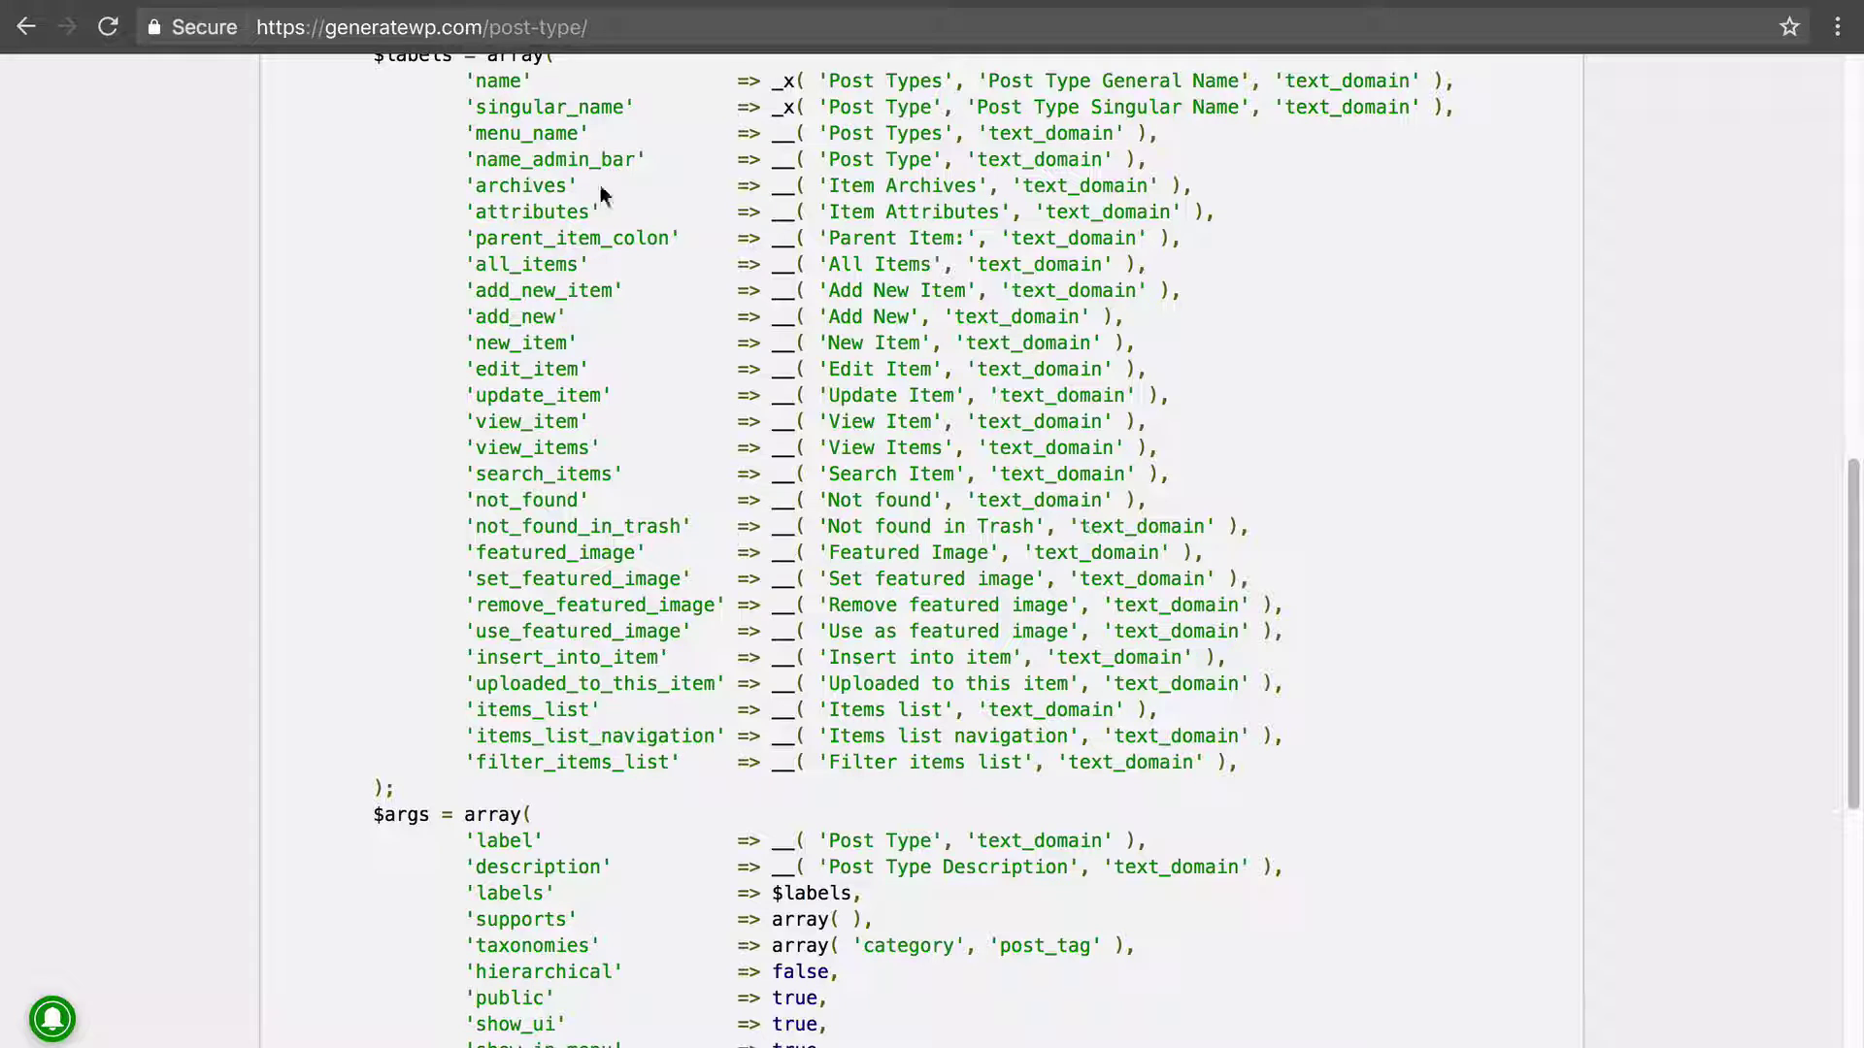
Scroll through GenerateWP's register_post_type code, then return to the WordPress post types tab.
scroll(778, 219, down, 12)
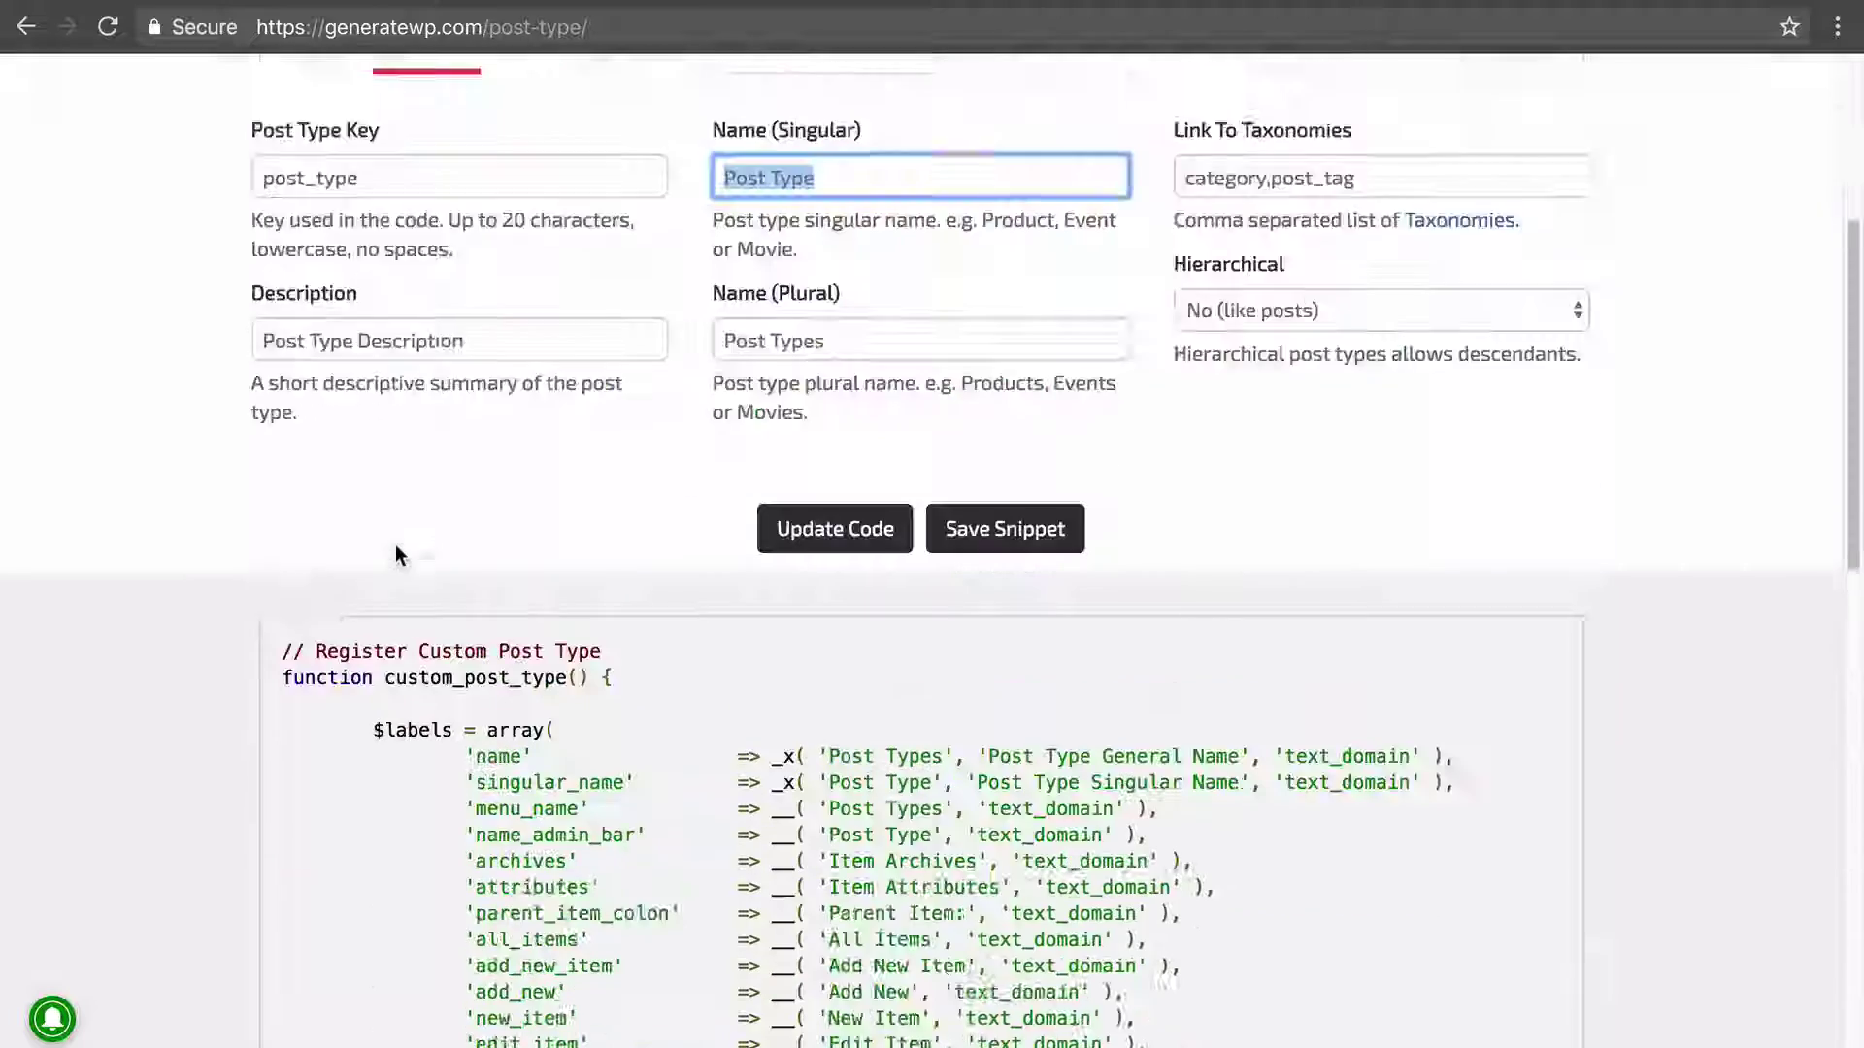
scroll(397, 555, down, 1)
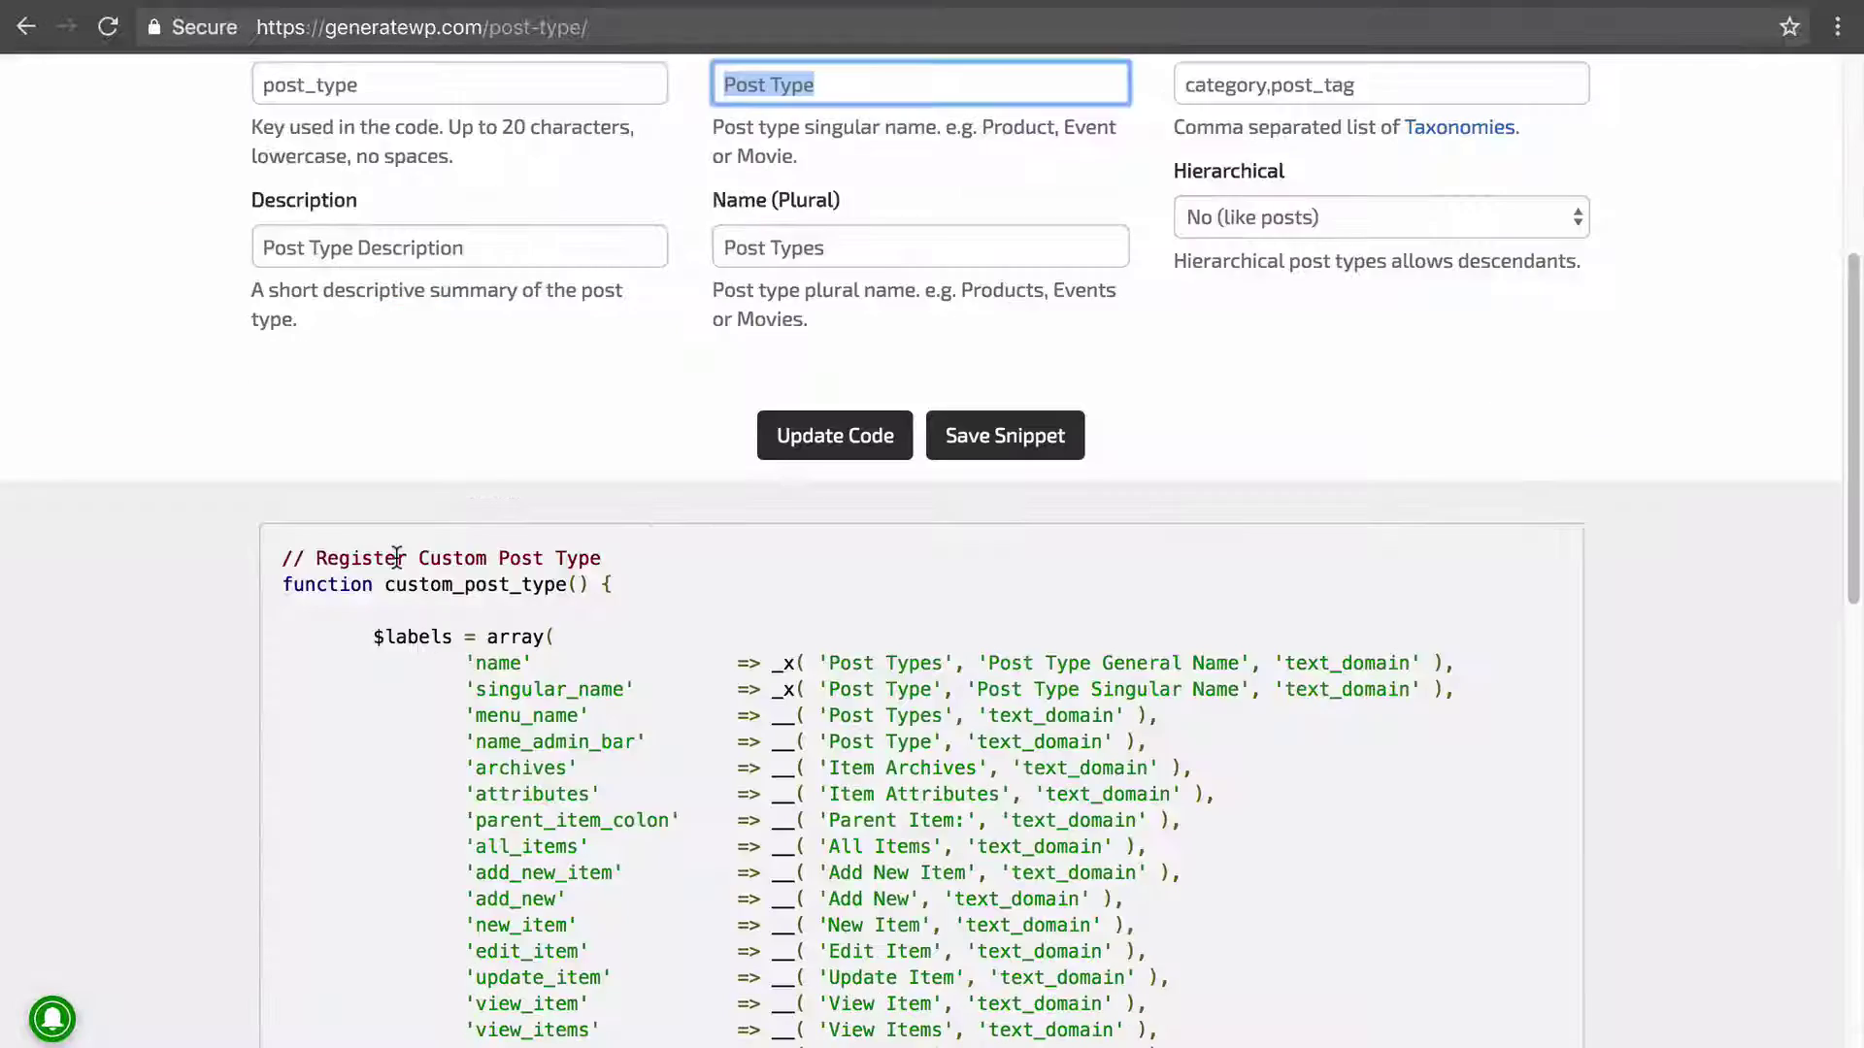
scroll(397, 555, down, 2)
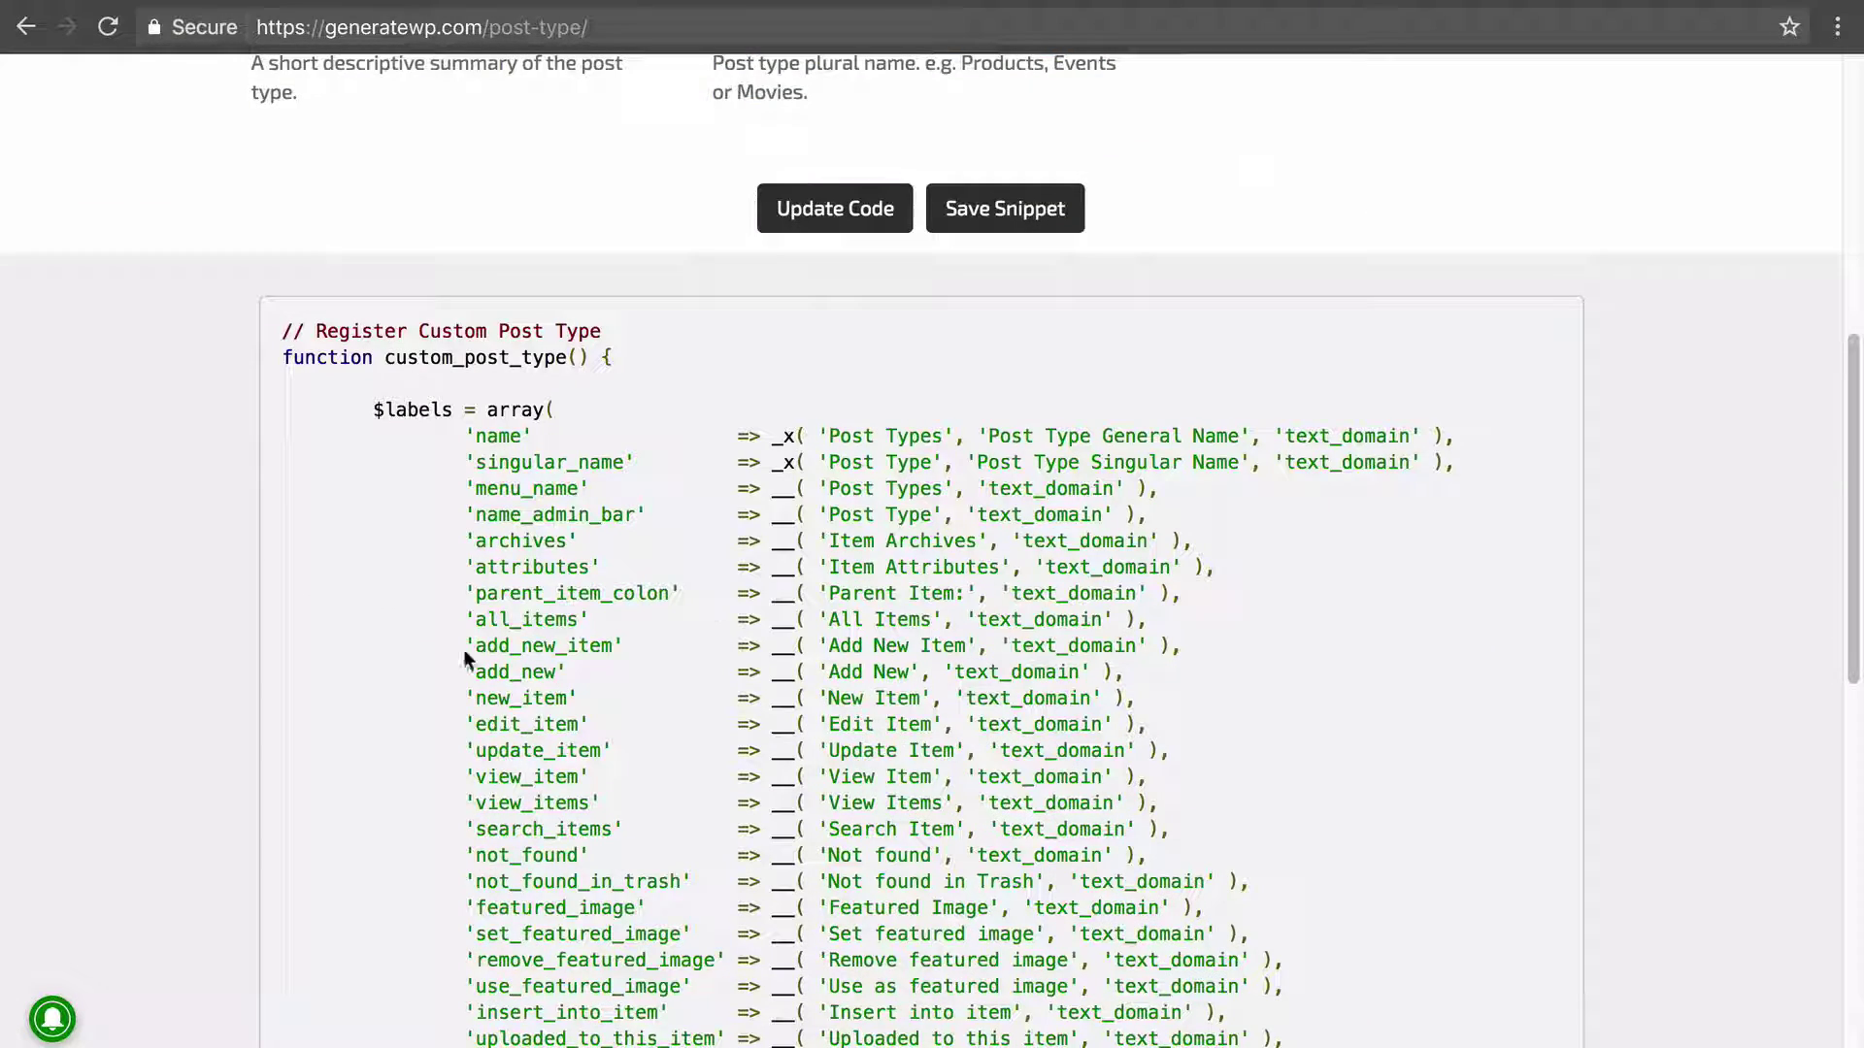
click(695, 2)
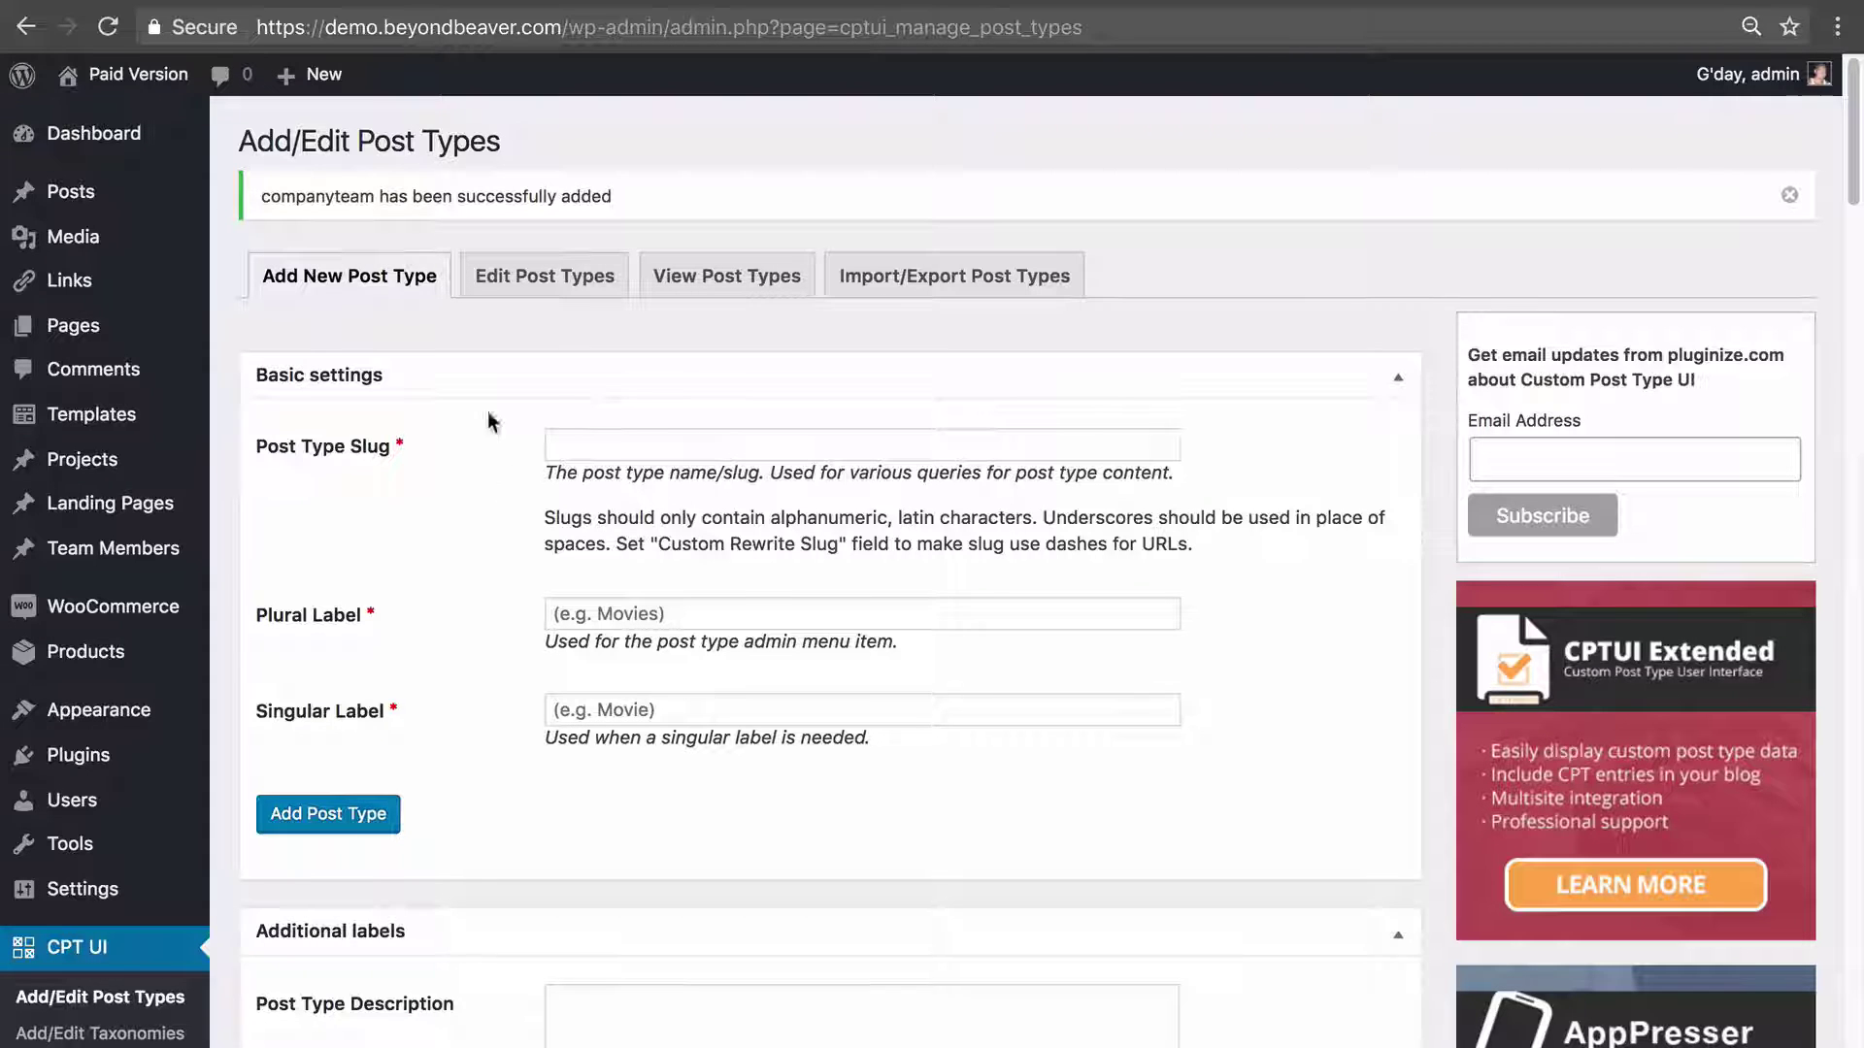
Select Team Members under Edit Post Types and scroll to its Show in Menu and Supports settings.
click(491, 272)
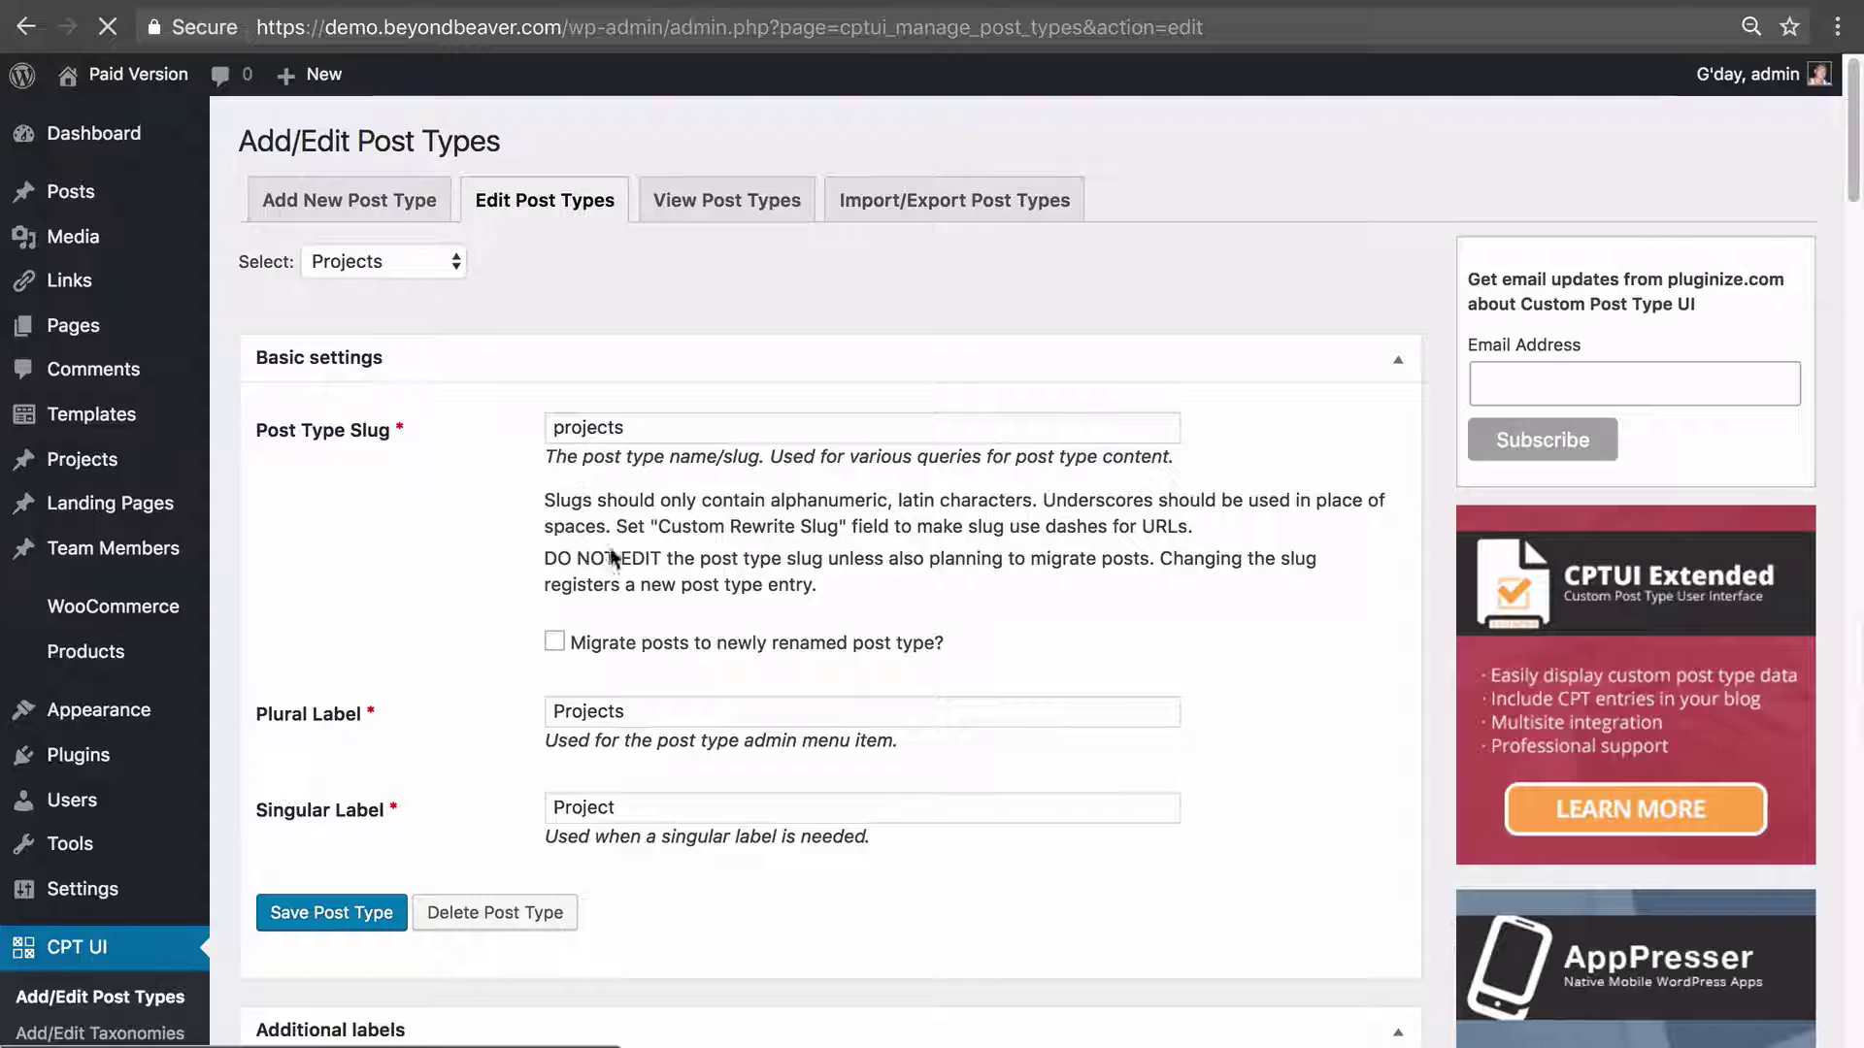
click(446, 263)
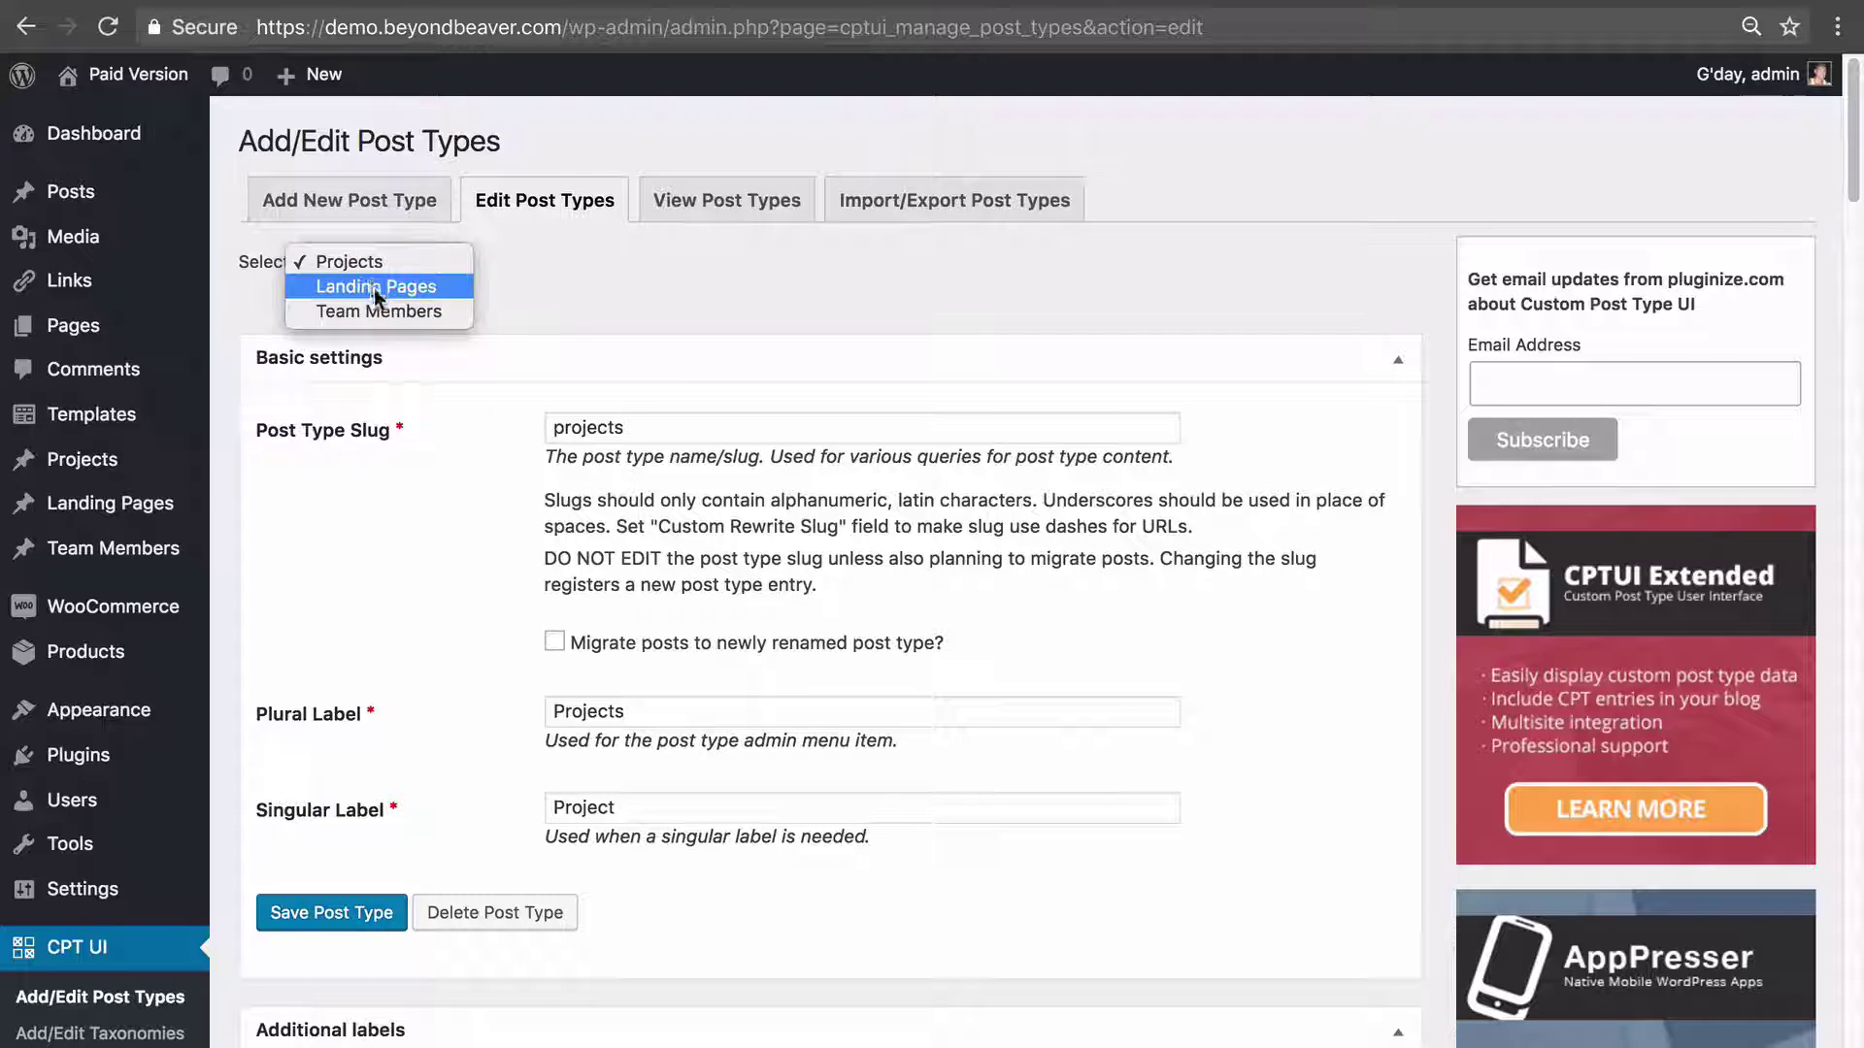
click(424, 315)
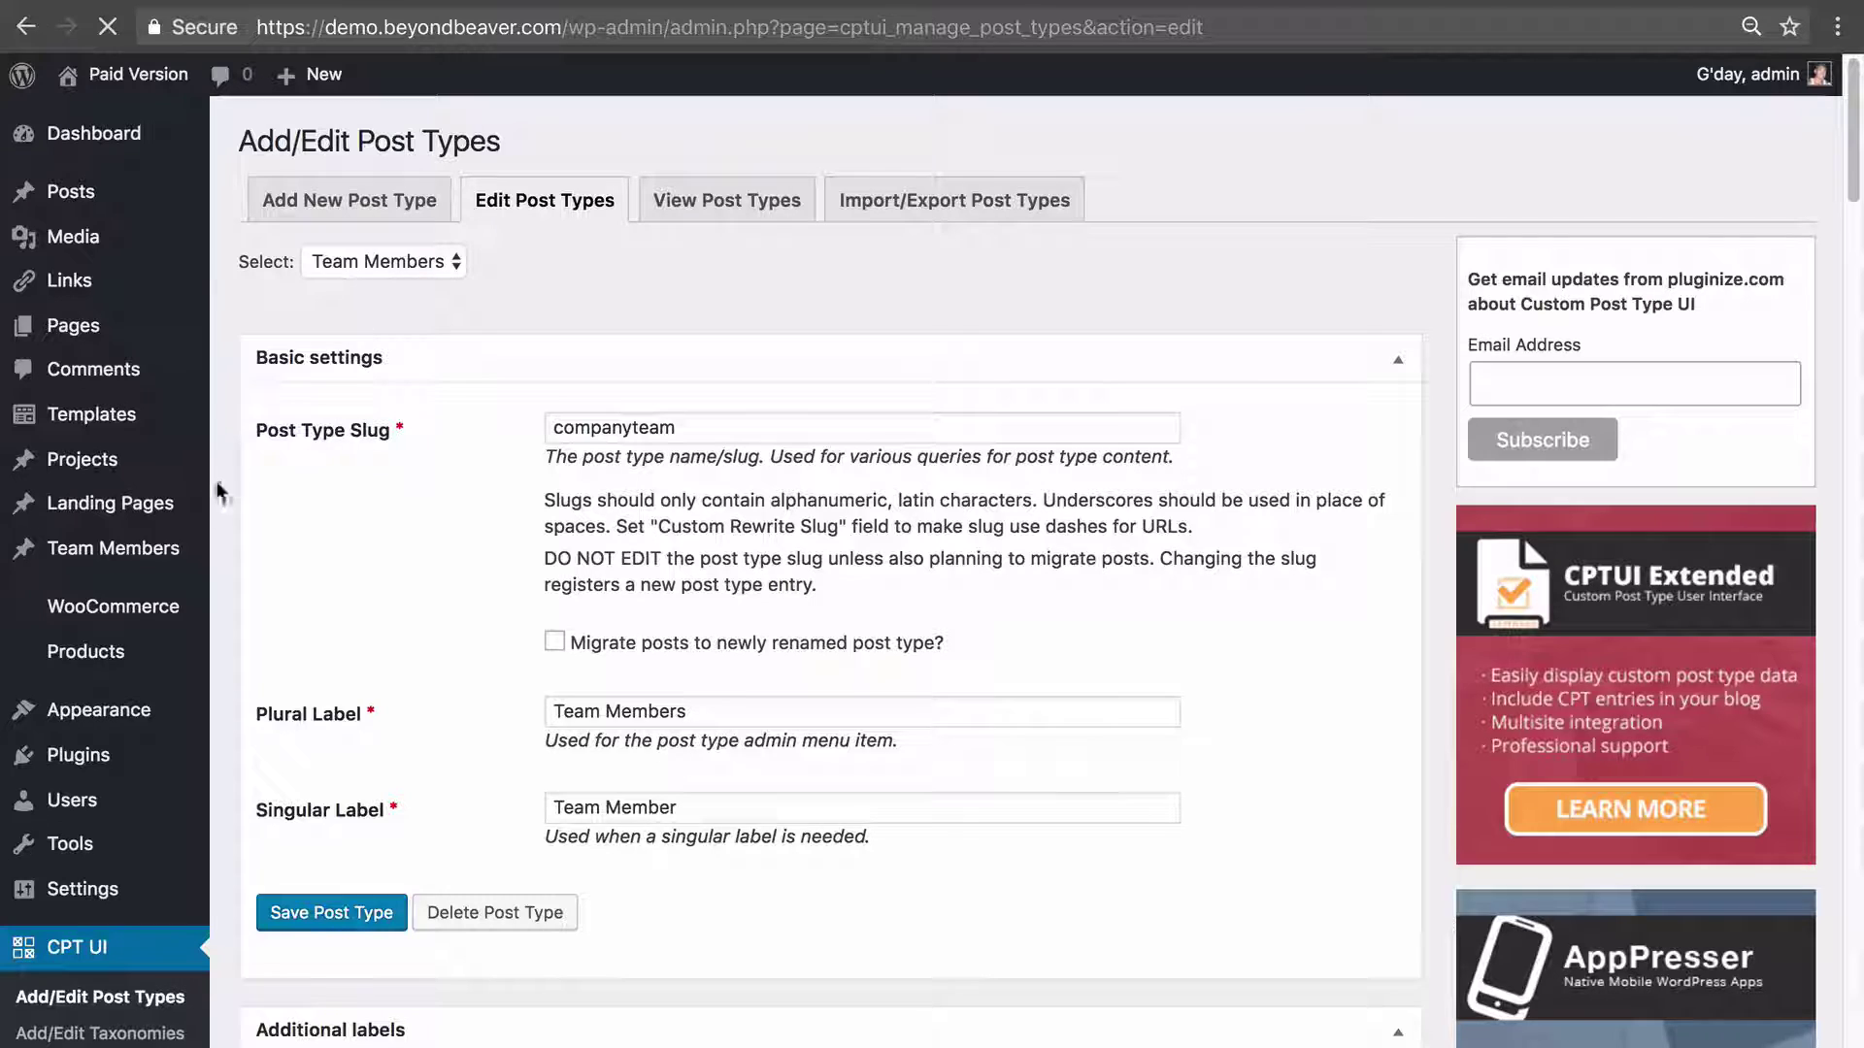
mouse_move(50, 559)
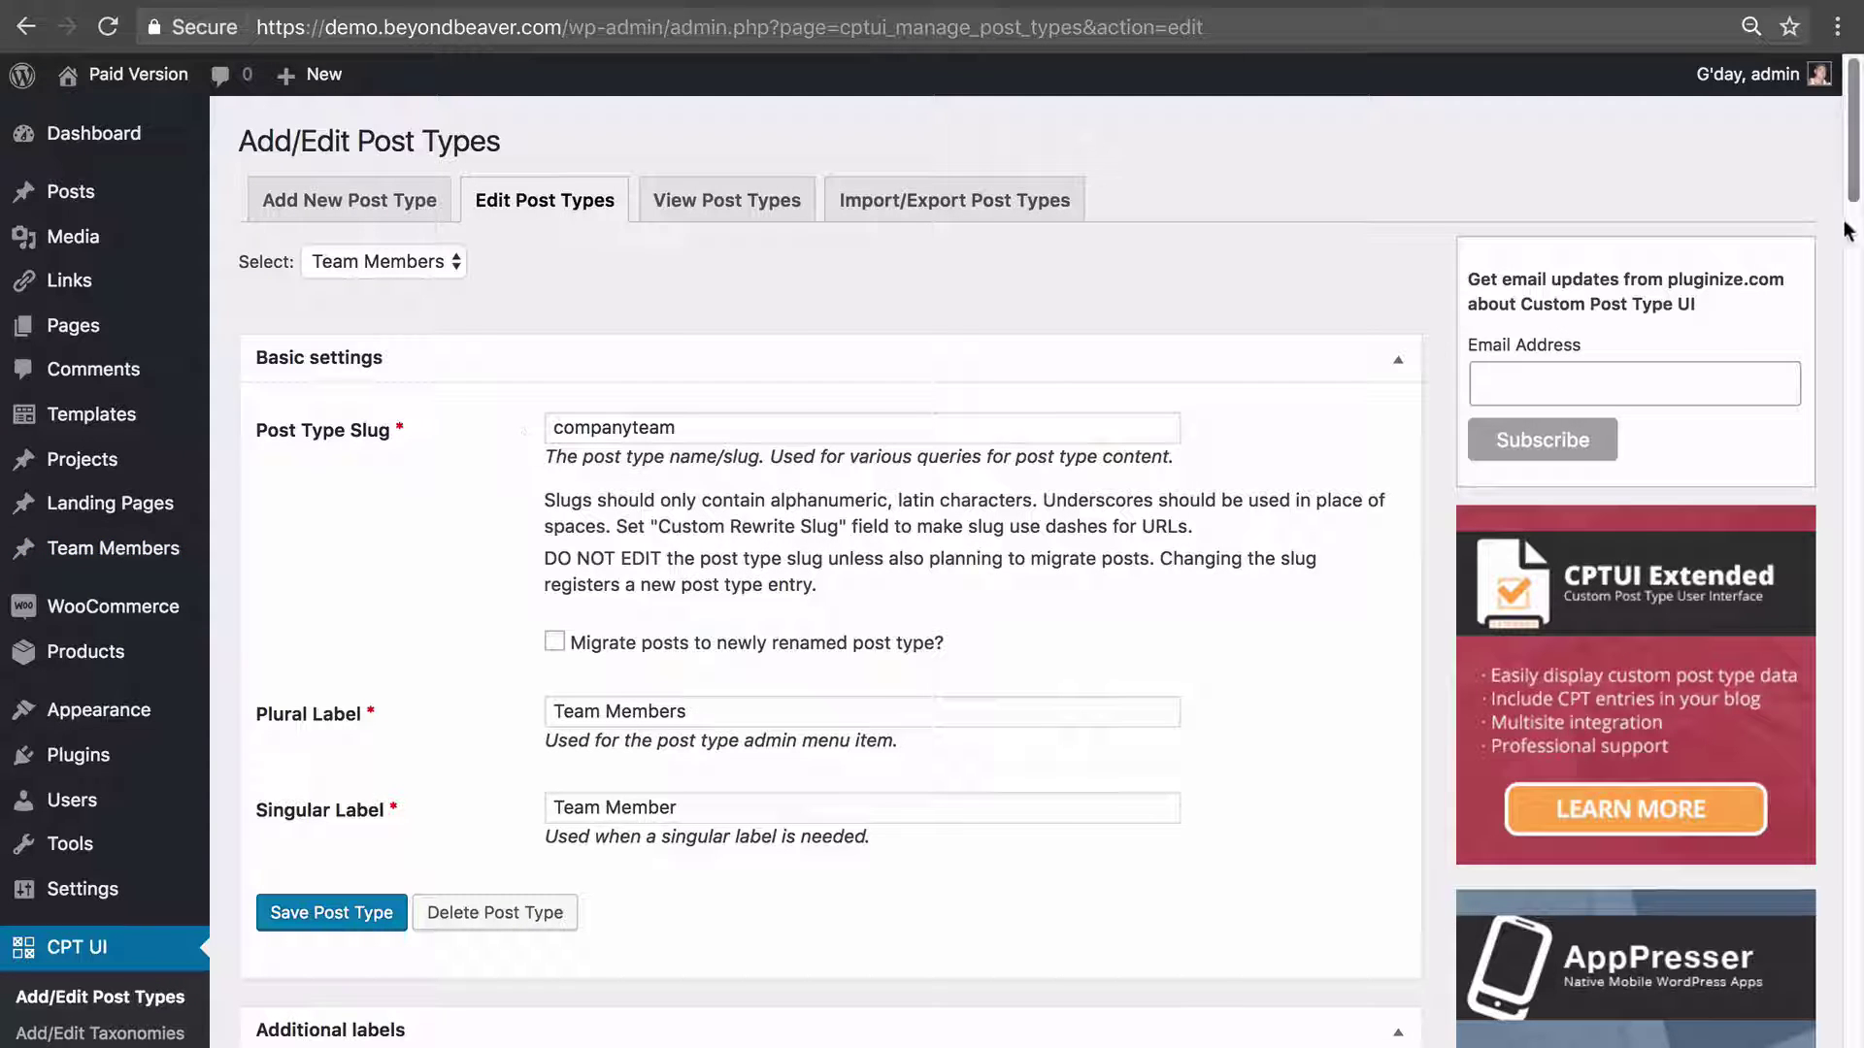
drag(1854, 180, 1857, 907)
Scroll through the 'show' matches, including show_ui and show_in_menu, in the generated code, then back up.
scroll(728, 563, up, 2)
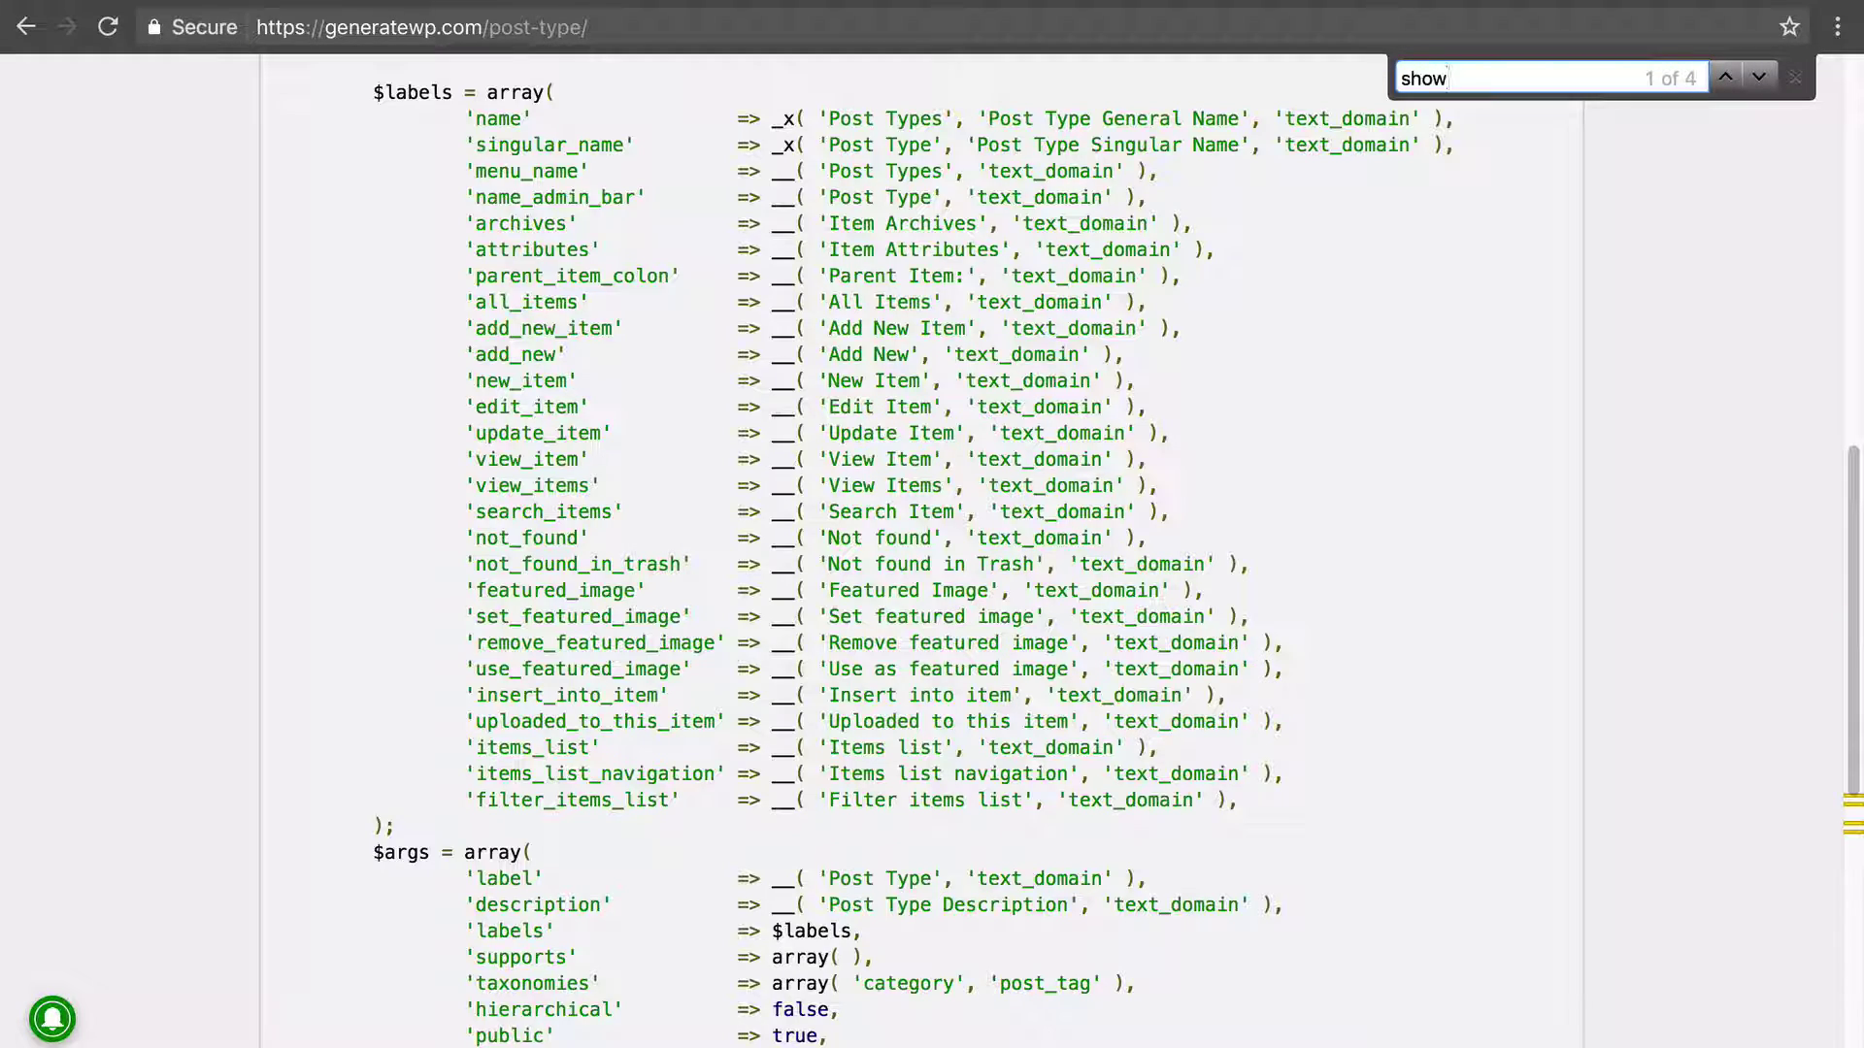
scroll(569, 613, down, 3)
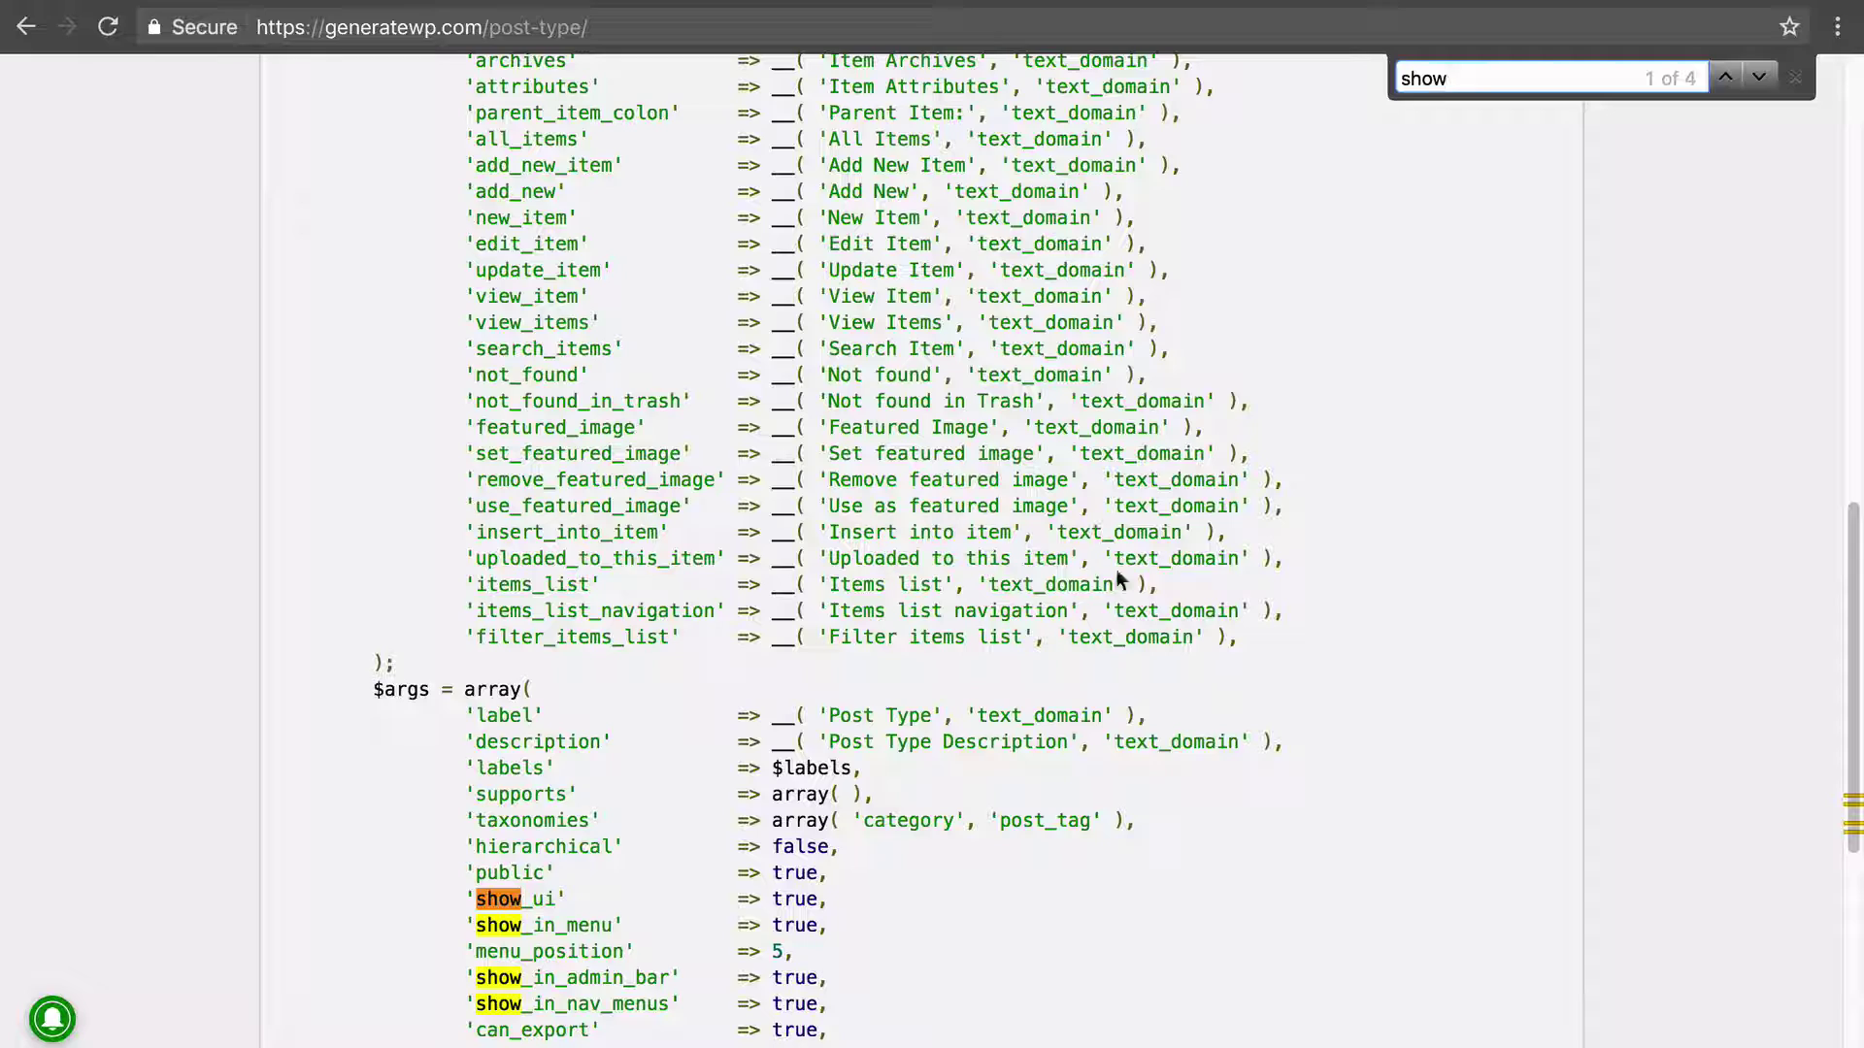
scroll(992, 325, down, 6)
scroll(998, 344, up, 20)
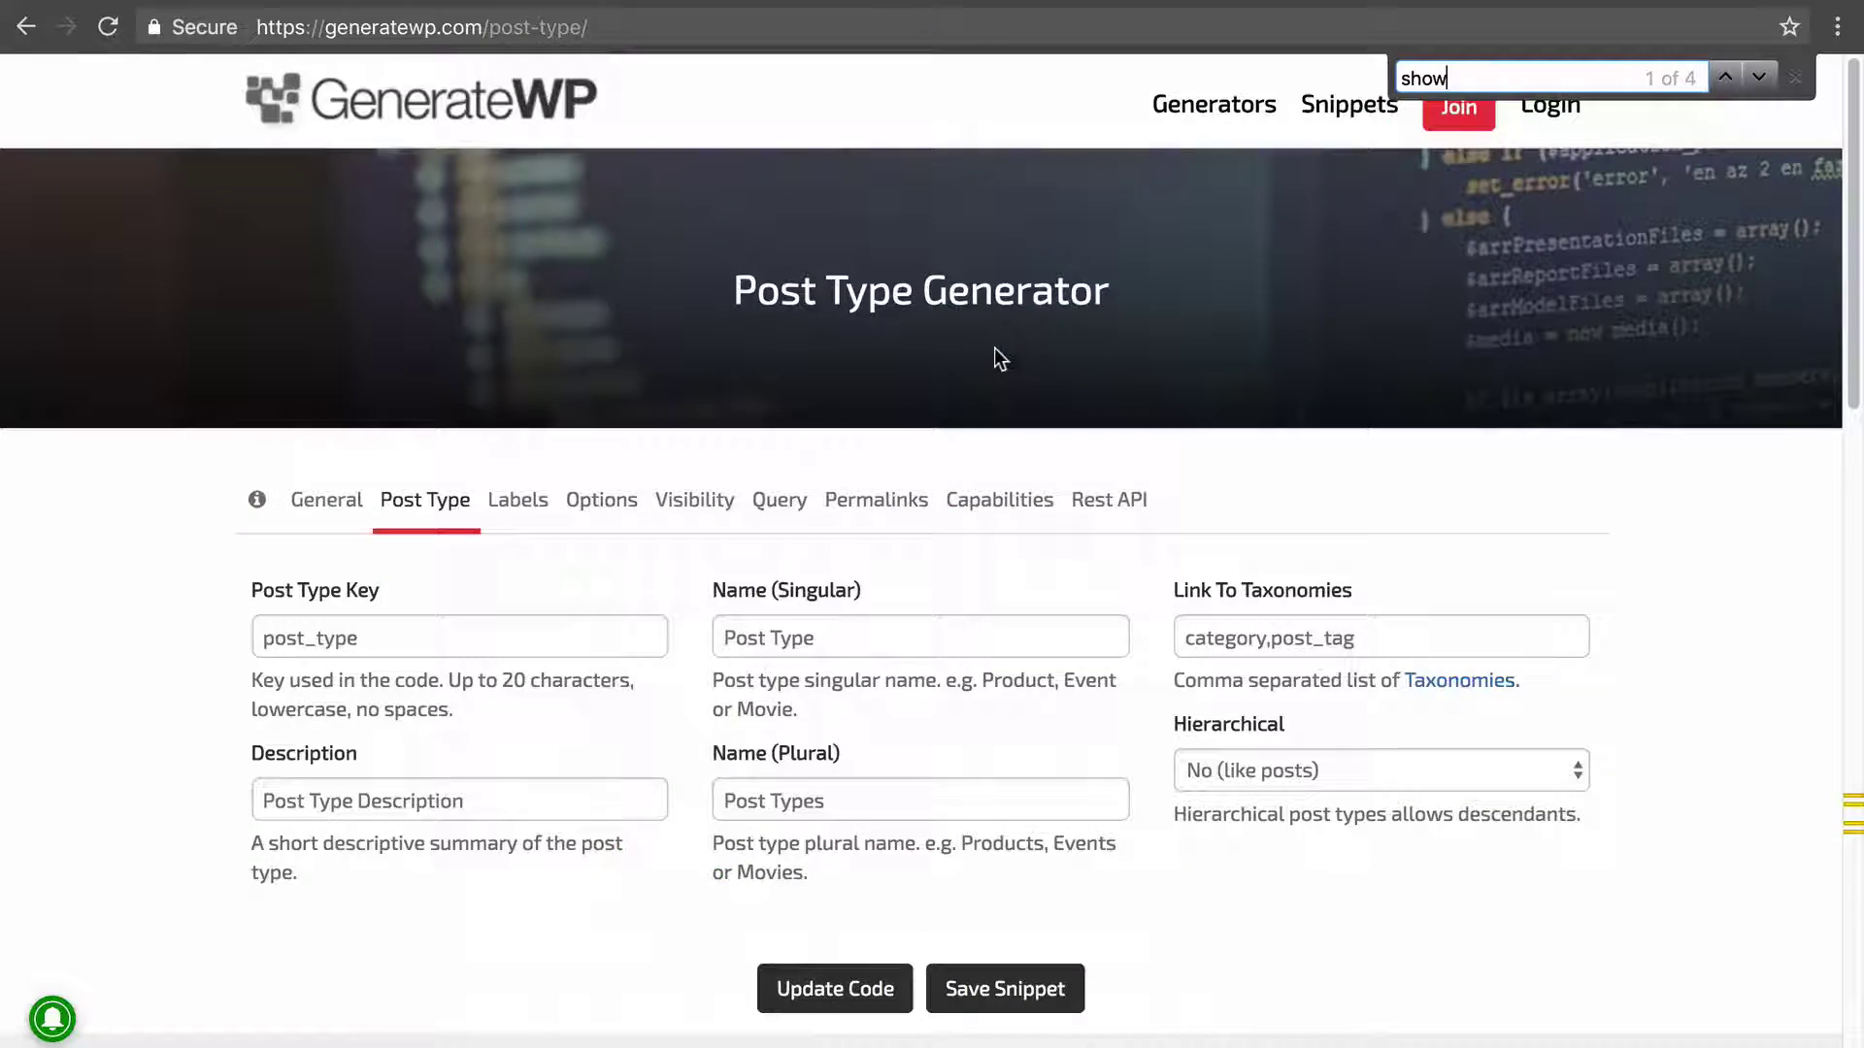
Back in CPT UI, scroll through Team Members' Supports and Built-in Taxonomies settings, then return to the top.
key(ctrl+Tab)
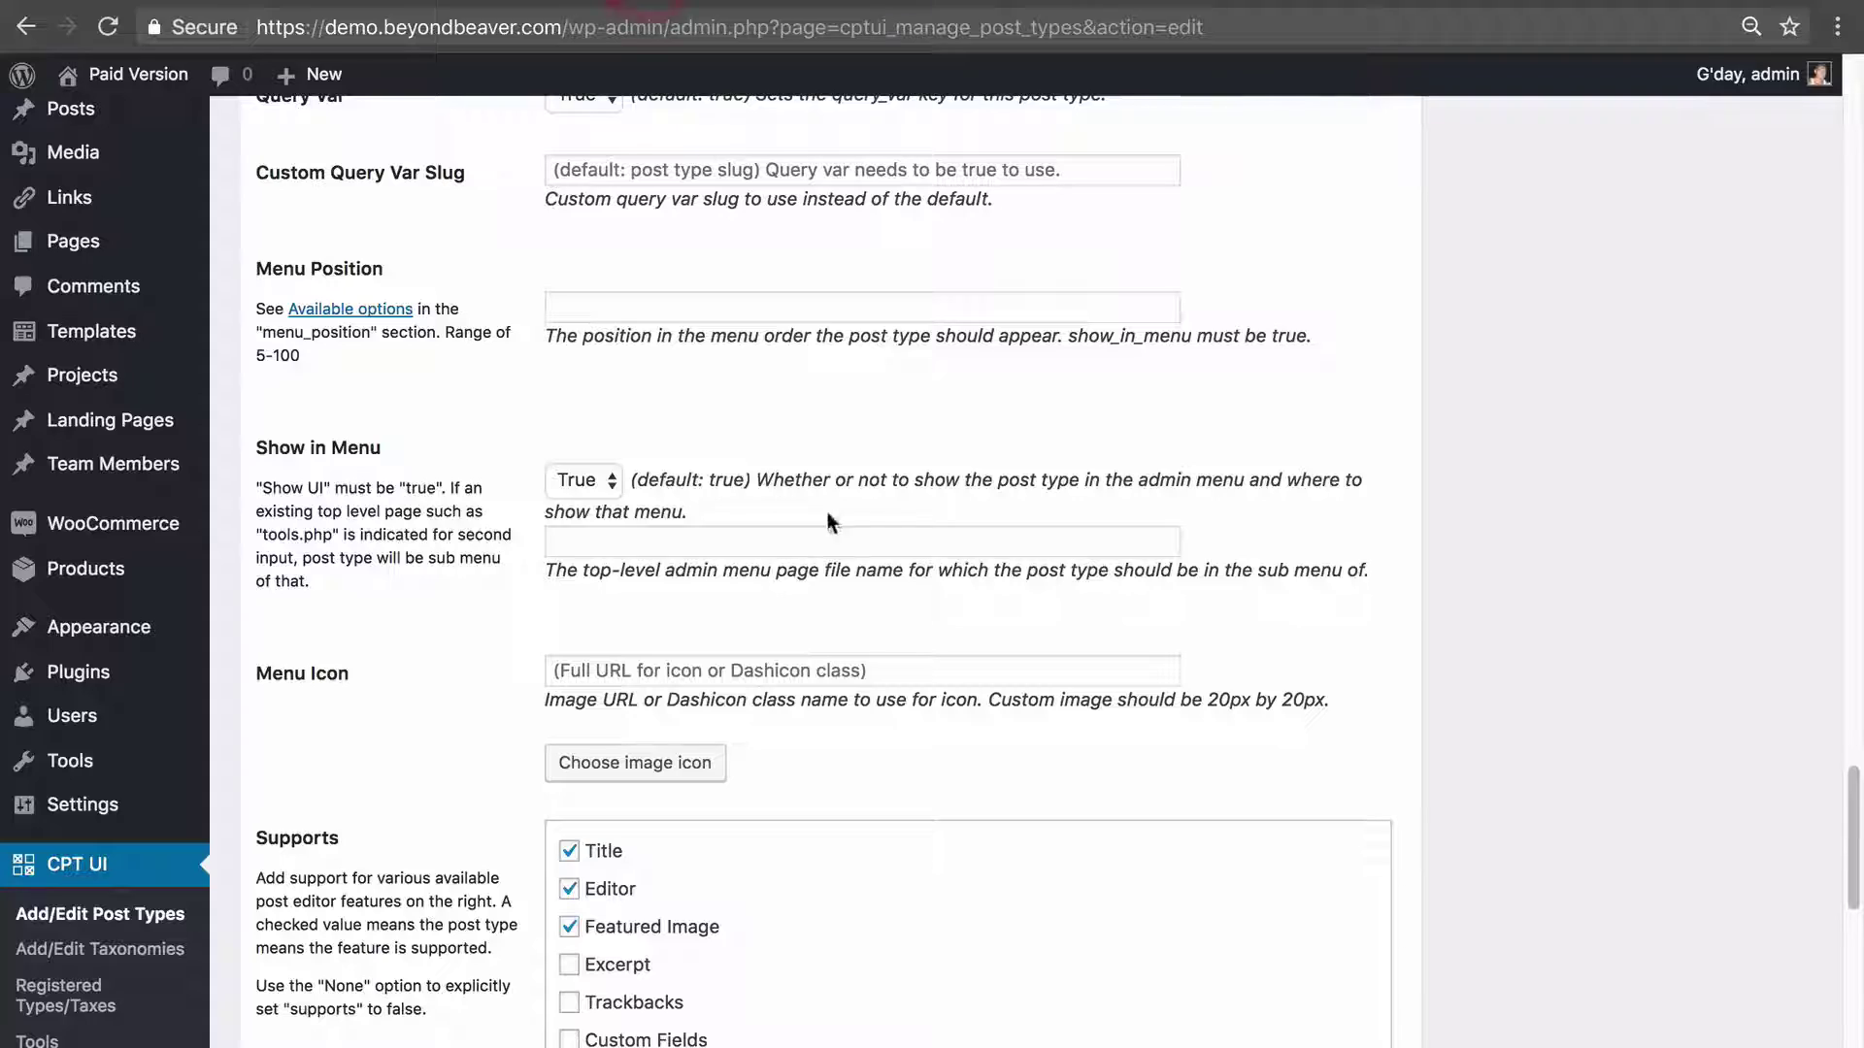
click(1594, 499)
scroll(1594, 499, down, 6)
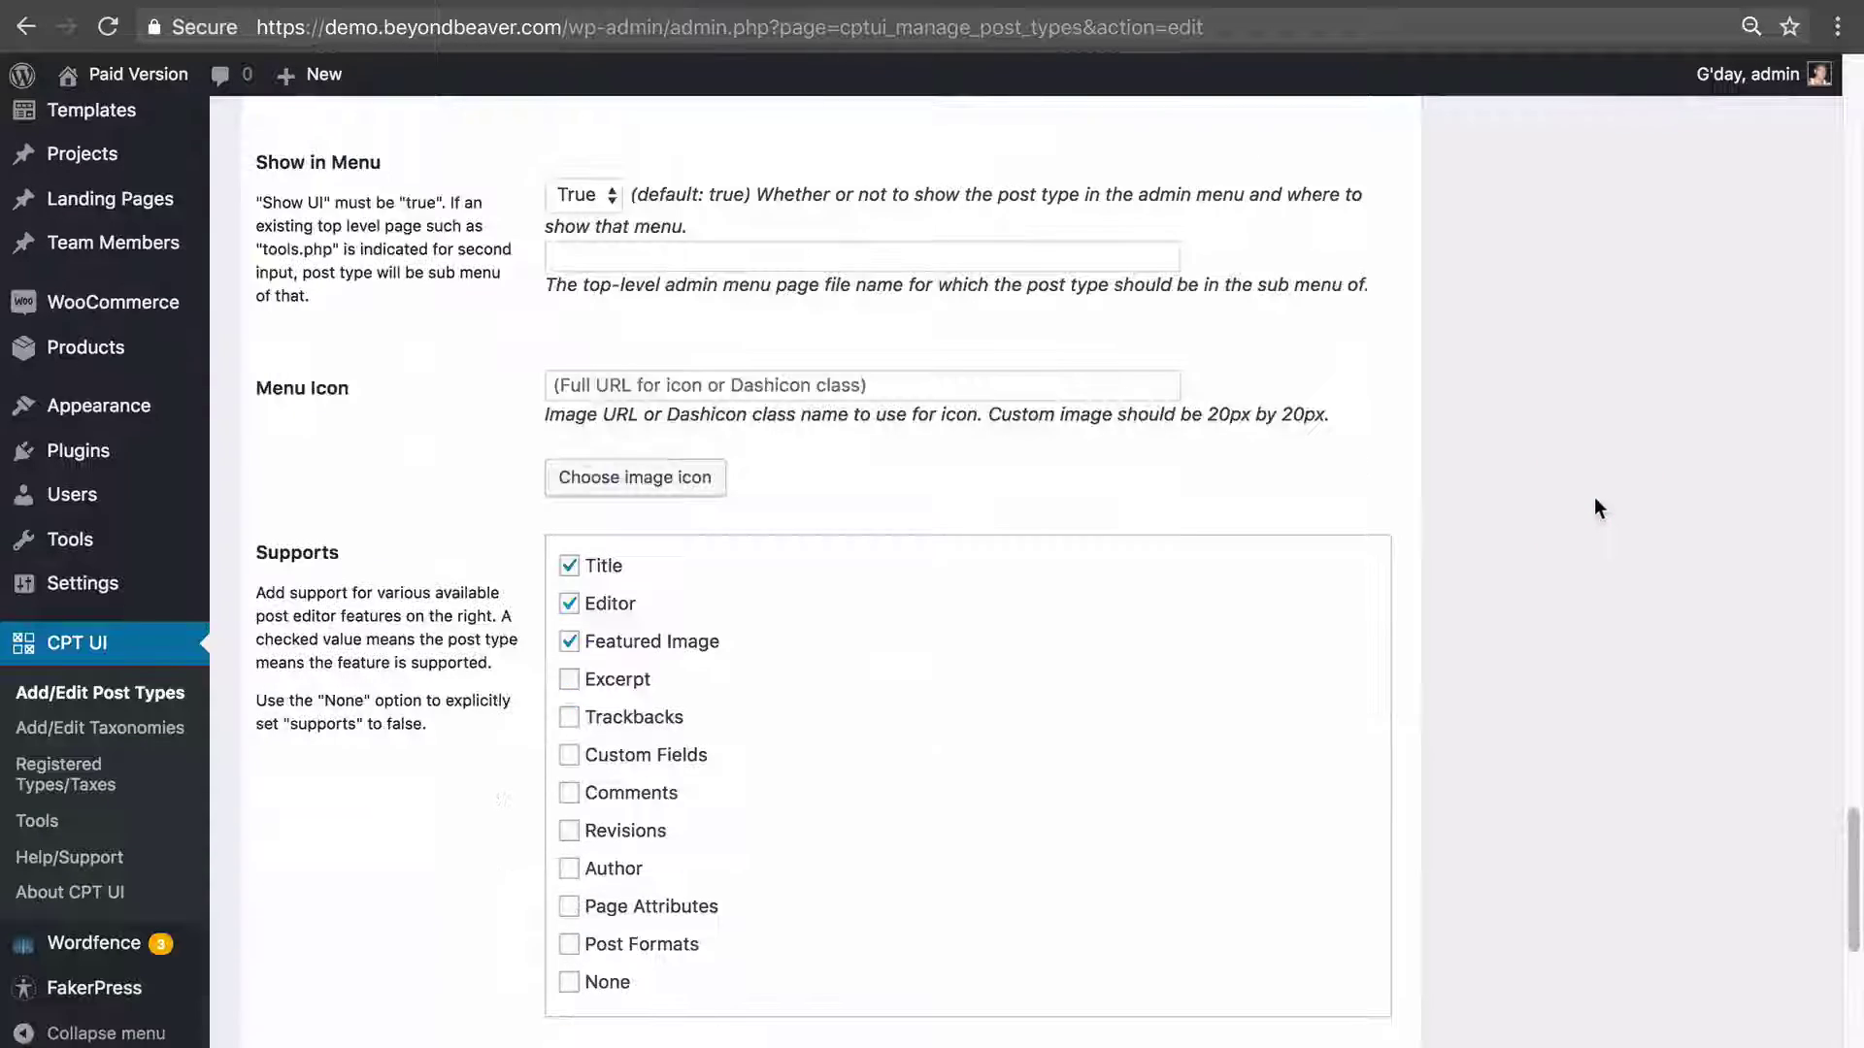
scroll(1443, 493, down, 5)
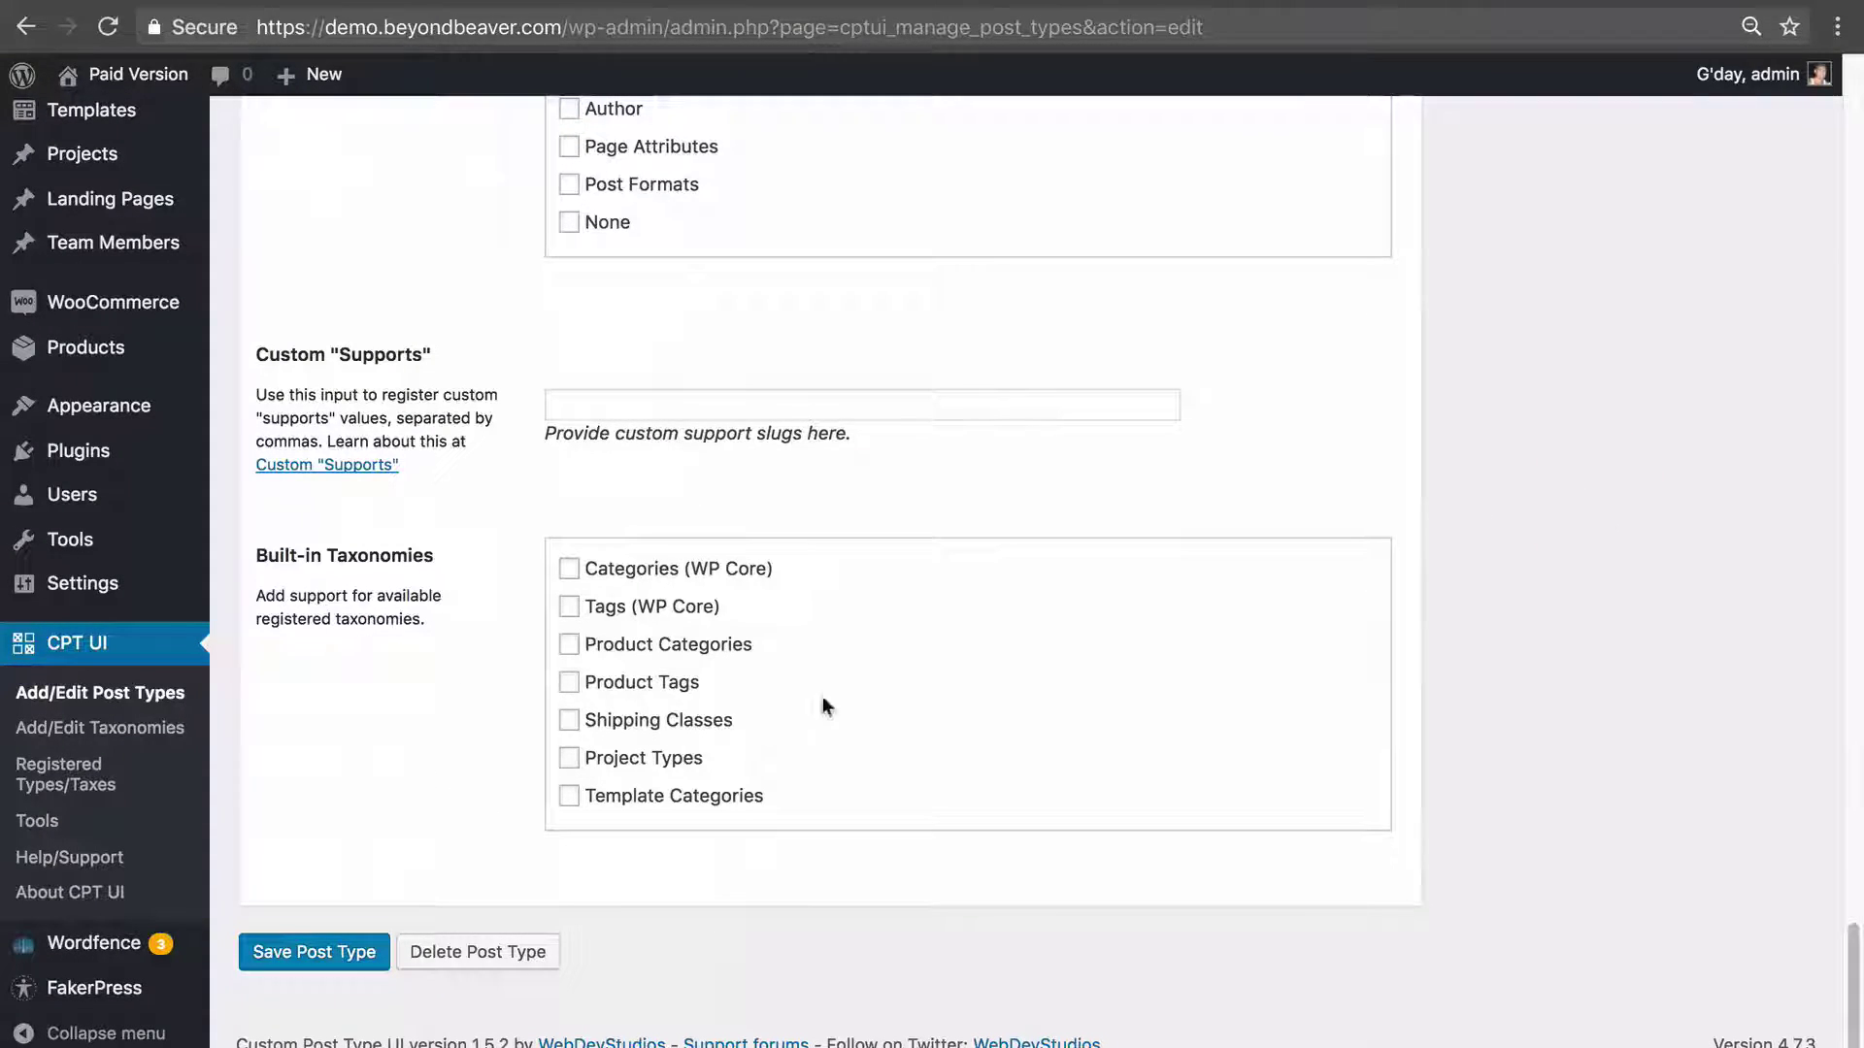
scroll(1622, 456, up, 20)
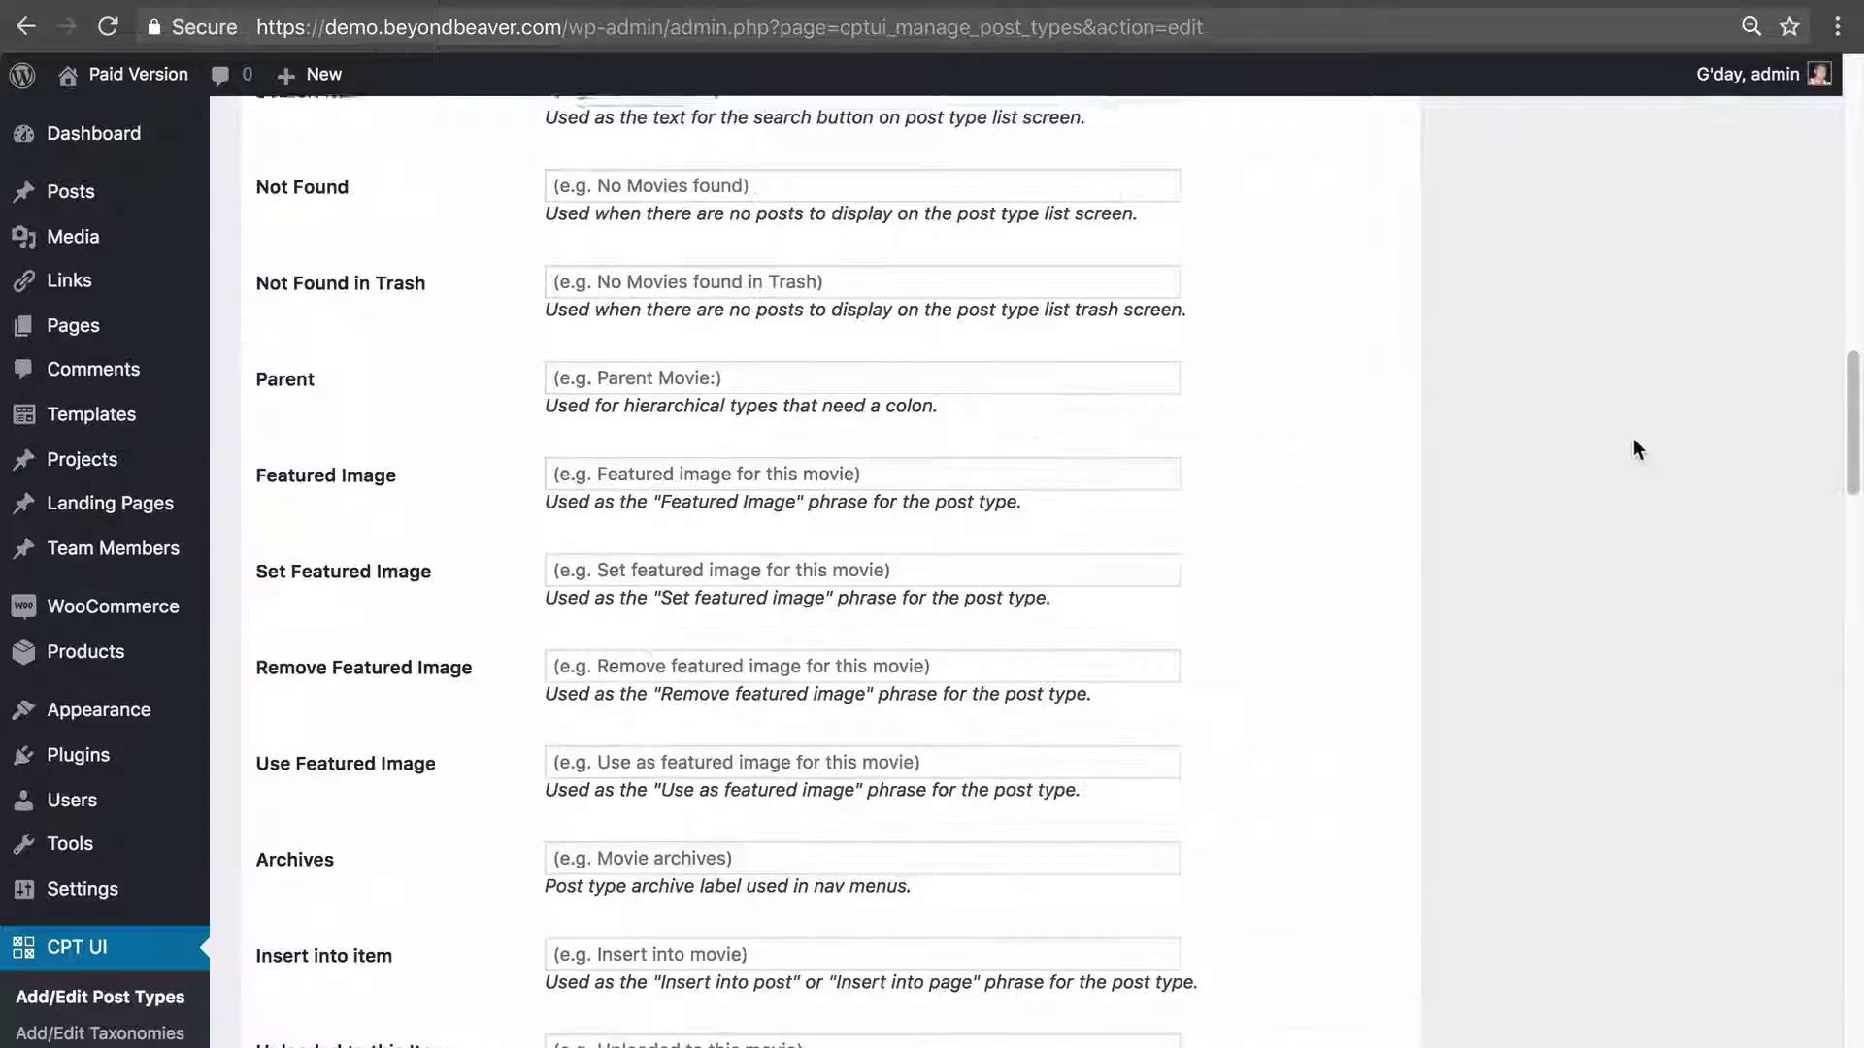
scroll(1632, 439, up, 18)
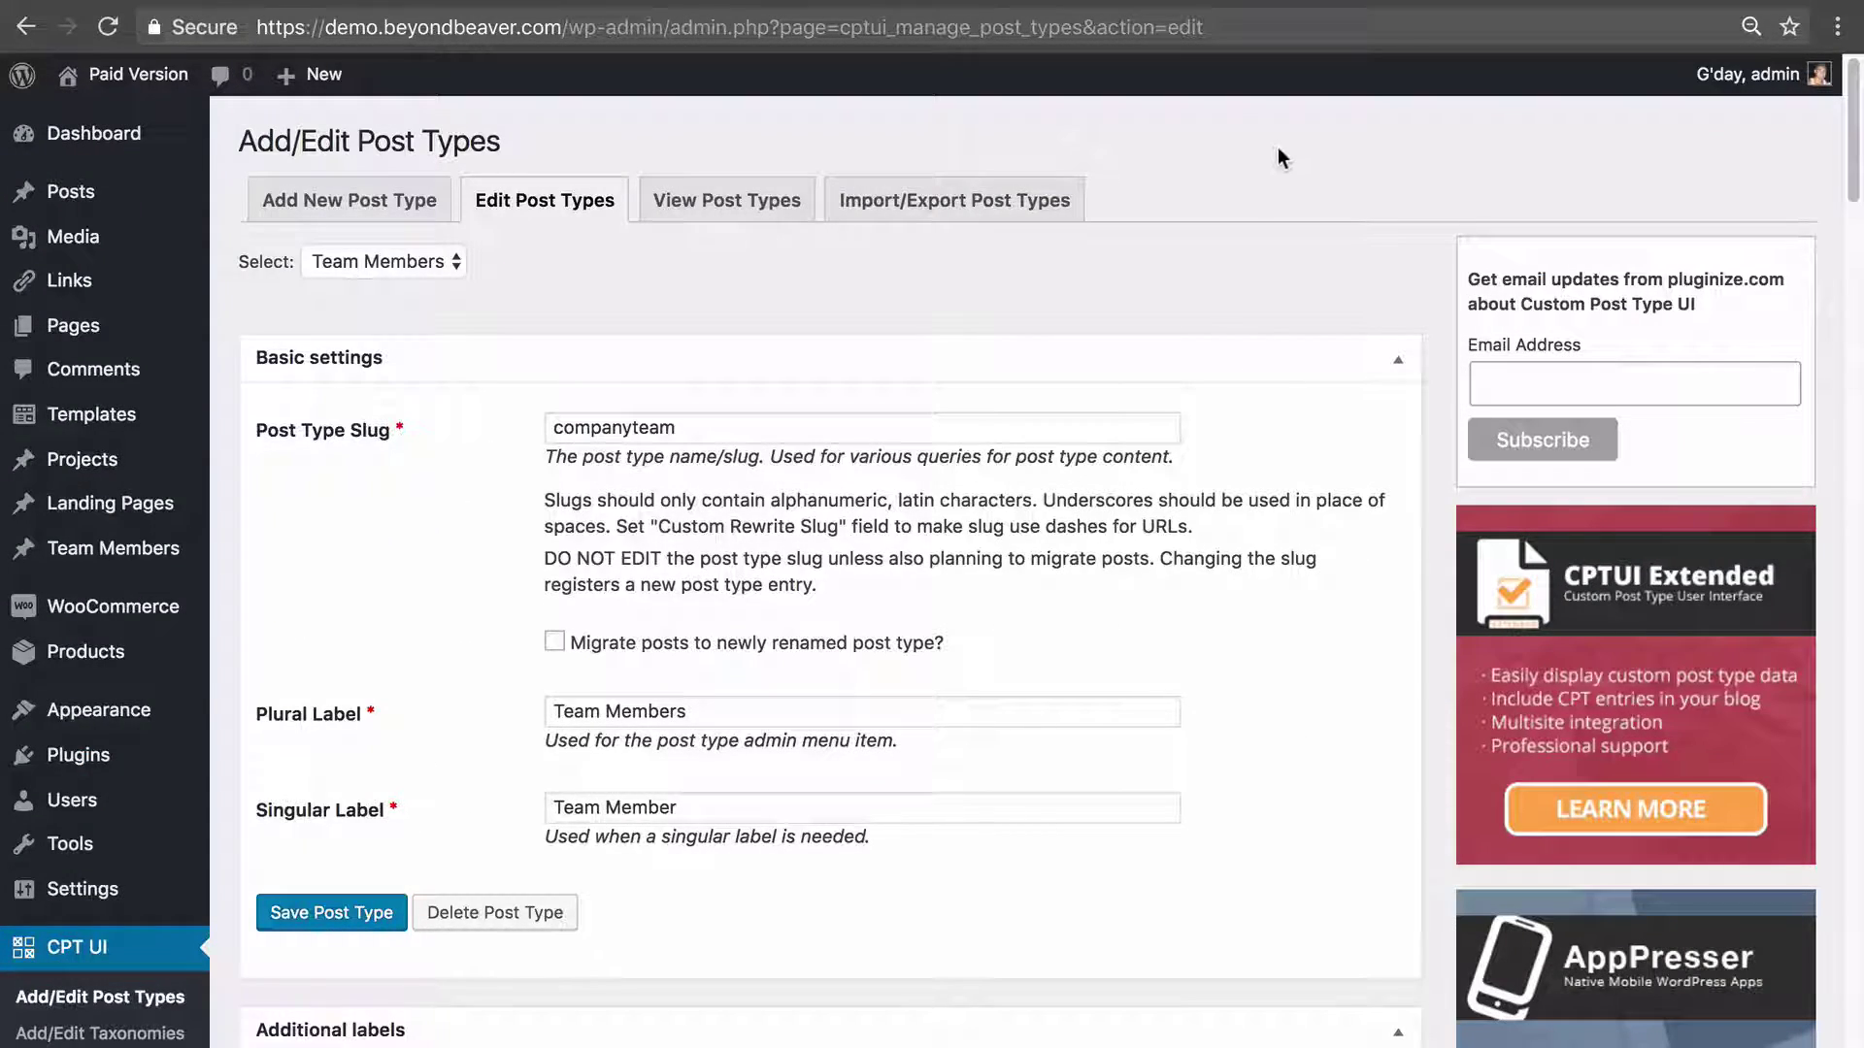
mouse_move(107, 555)
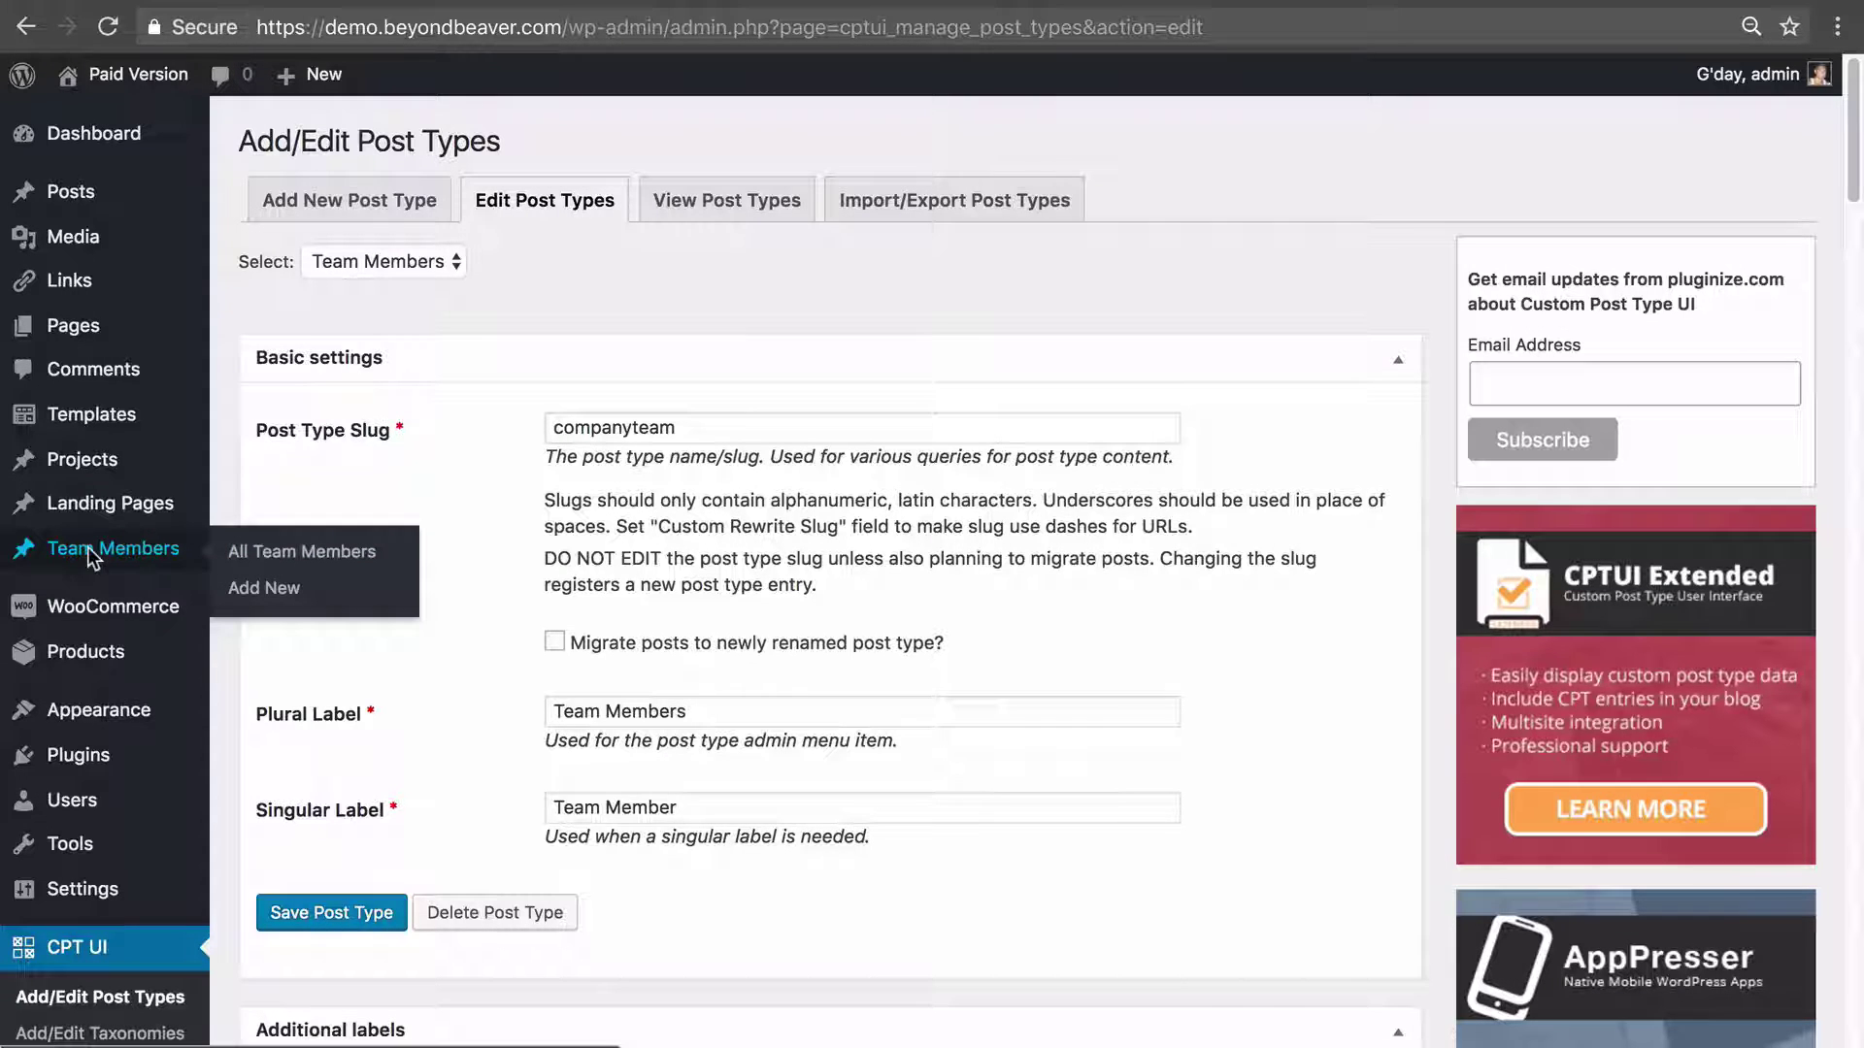
Add a new Team Member post titled with the member's full name and publish it.
click(128, 558)
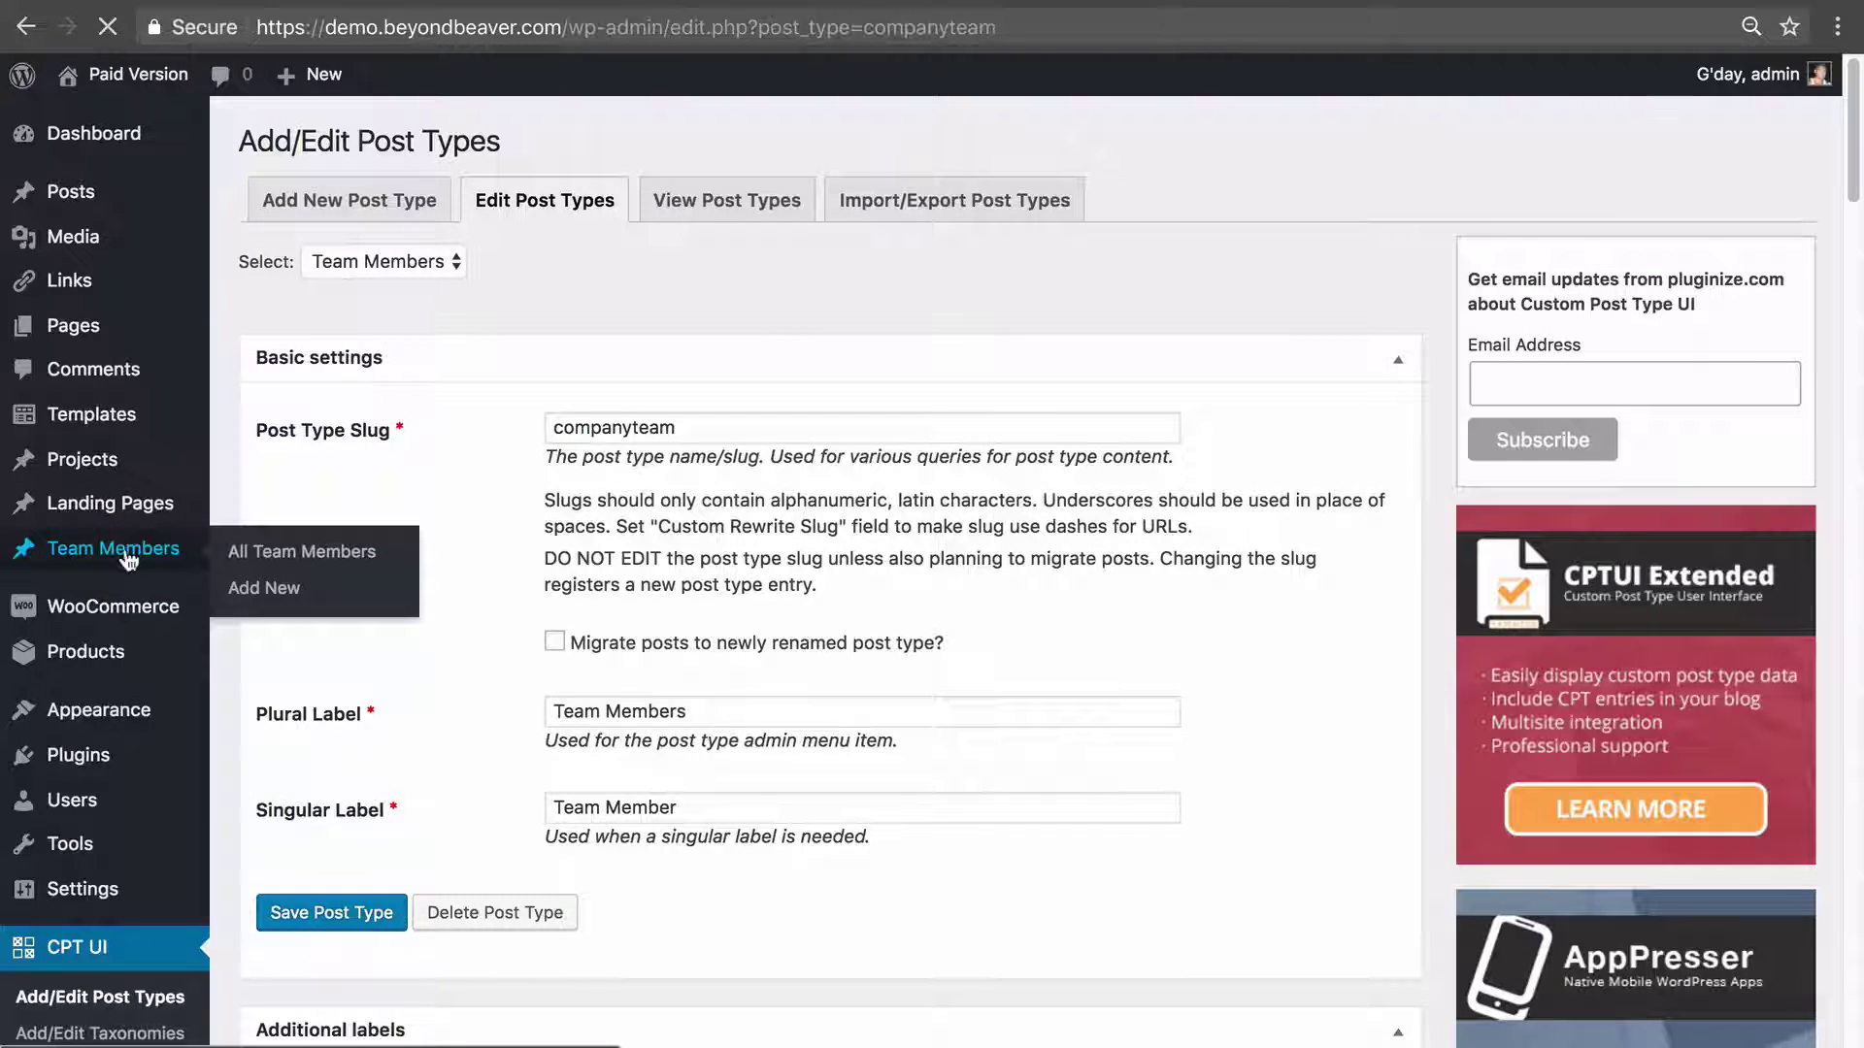
click(510, 142)
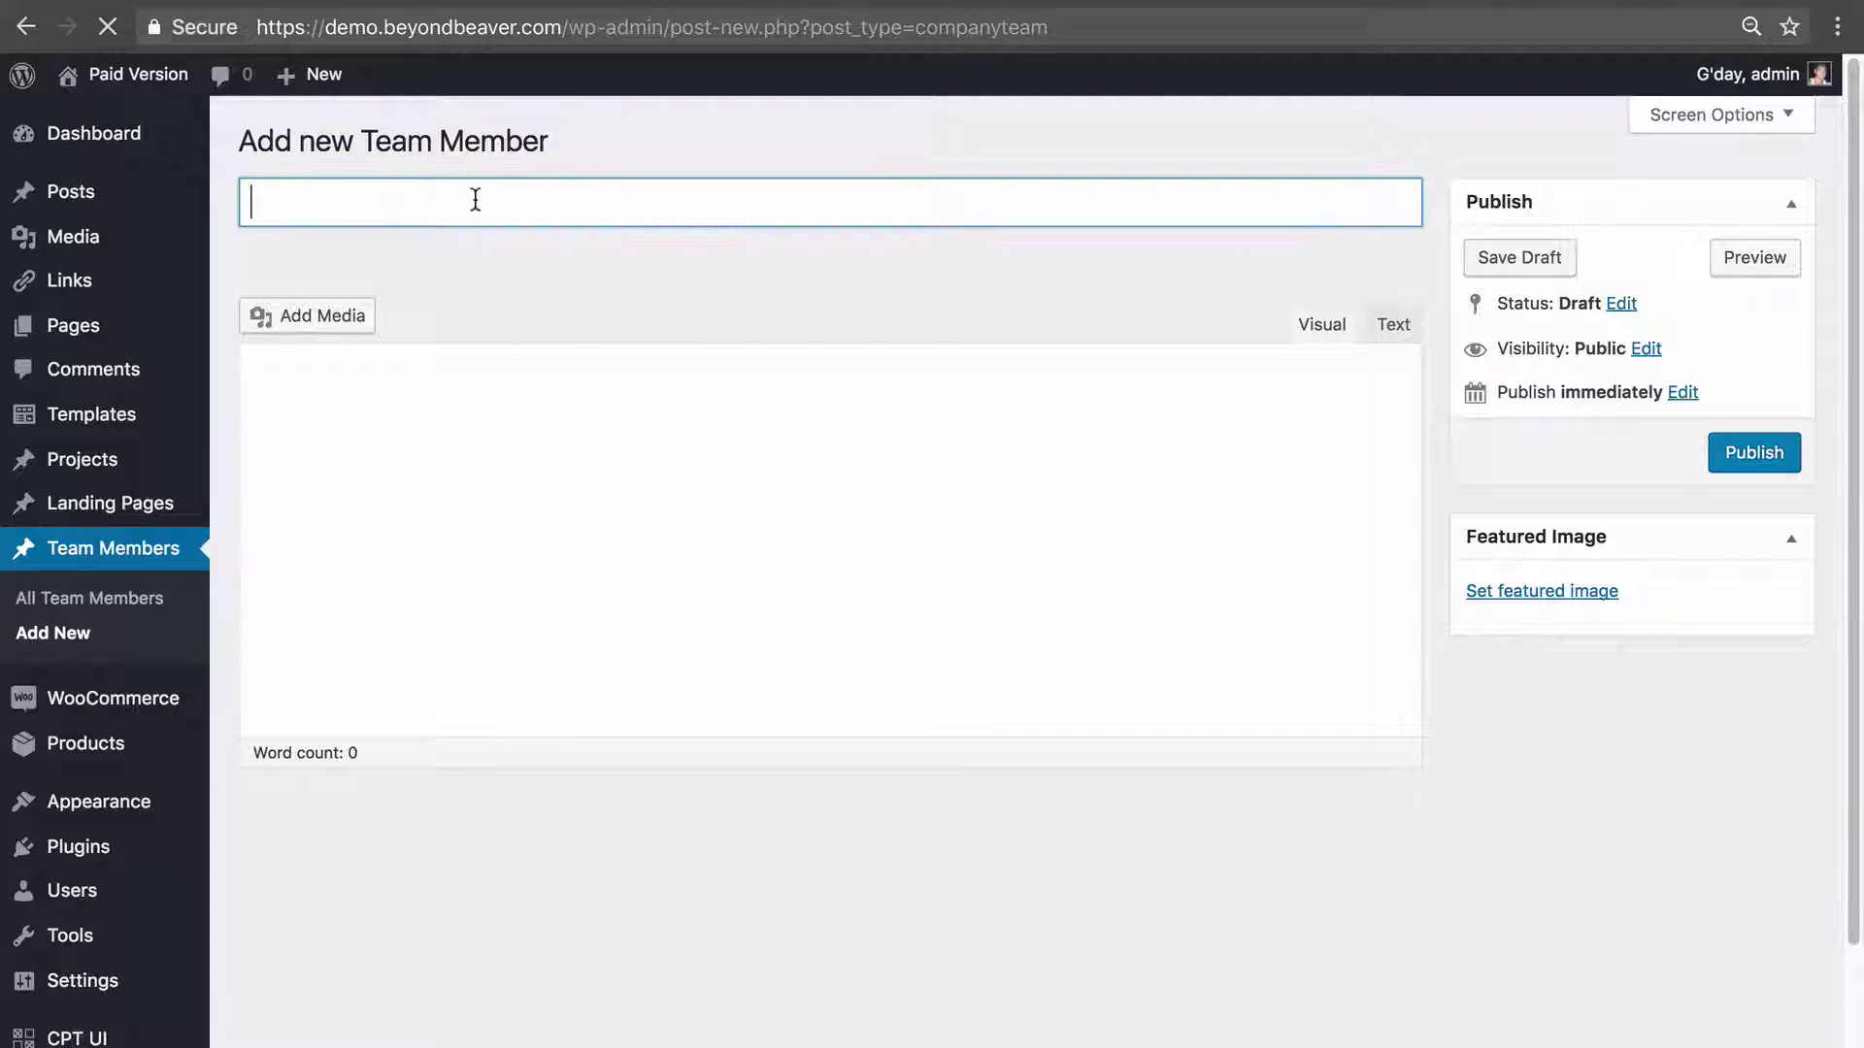
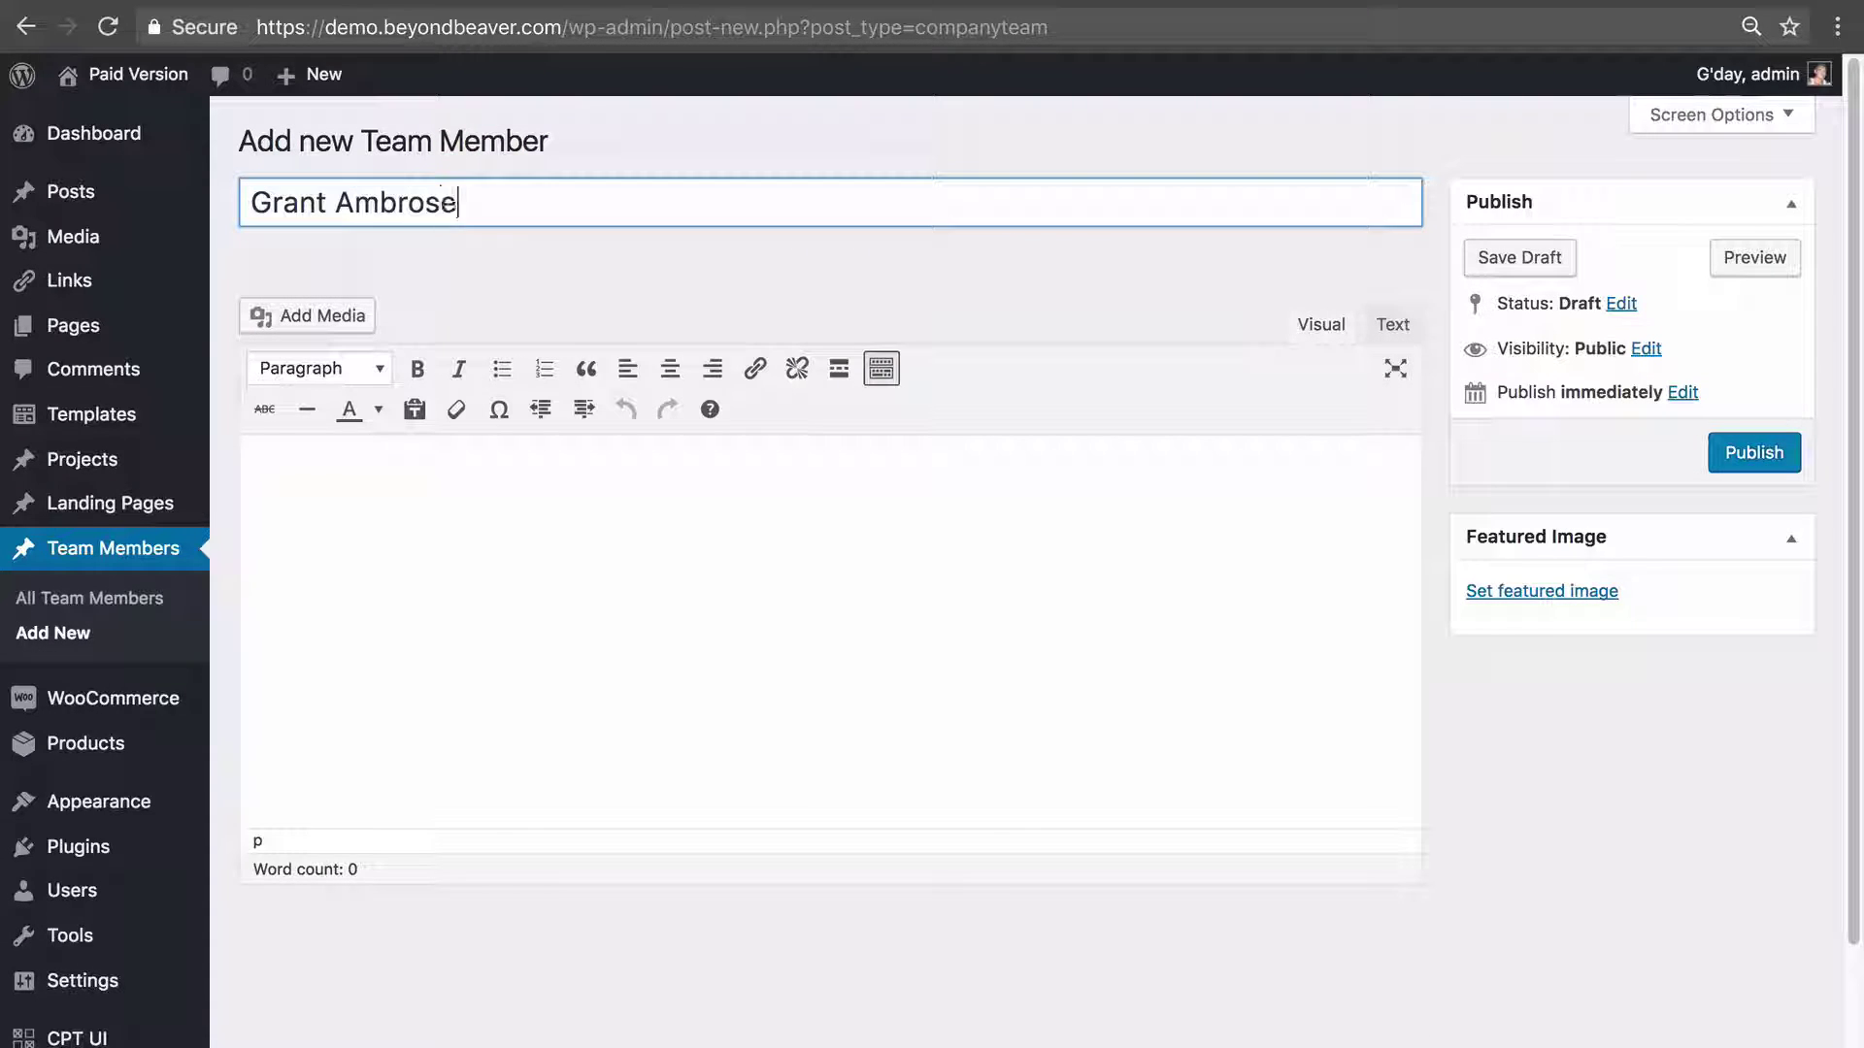
click(652, 529)
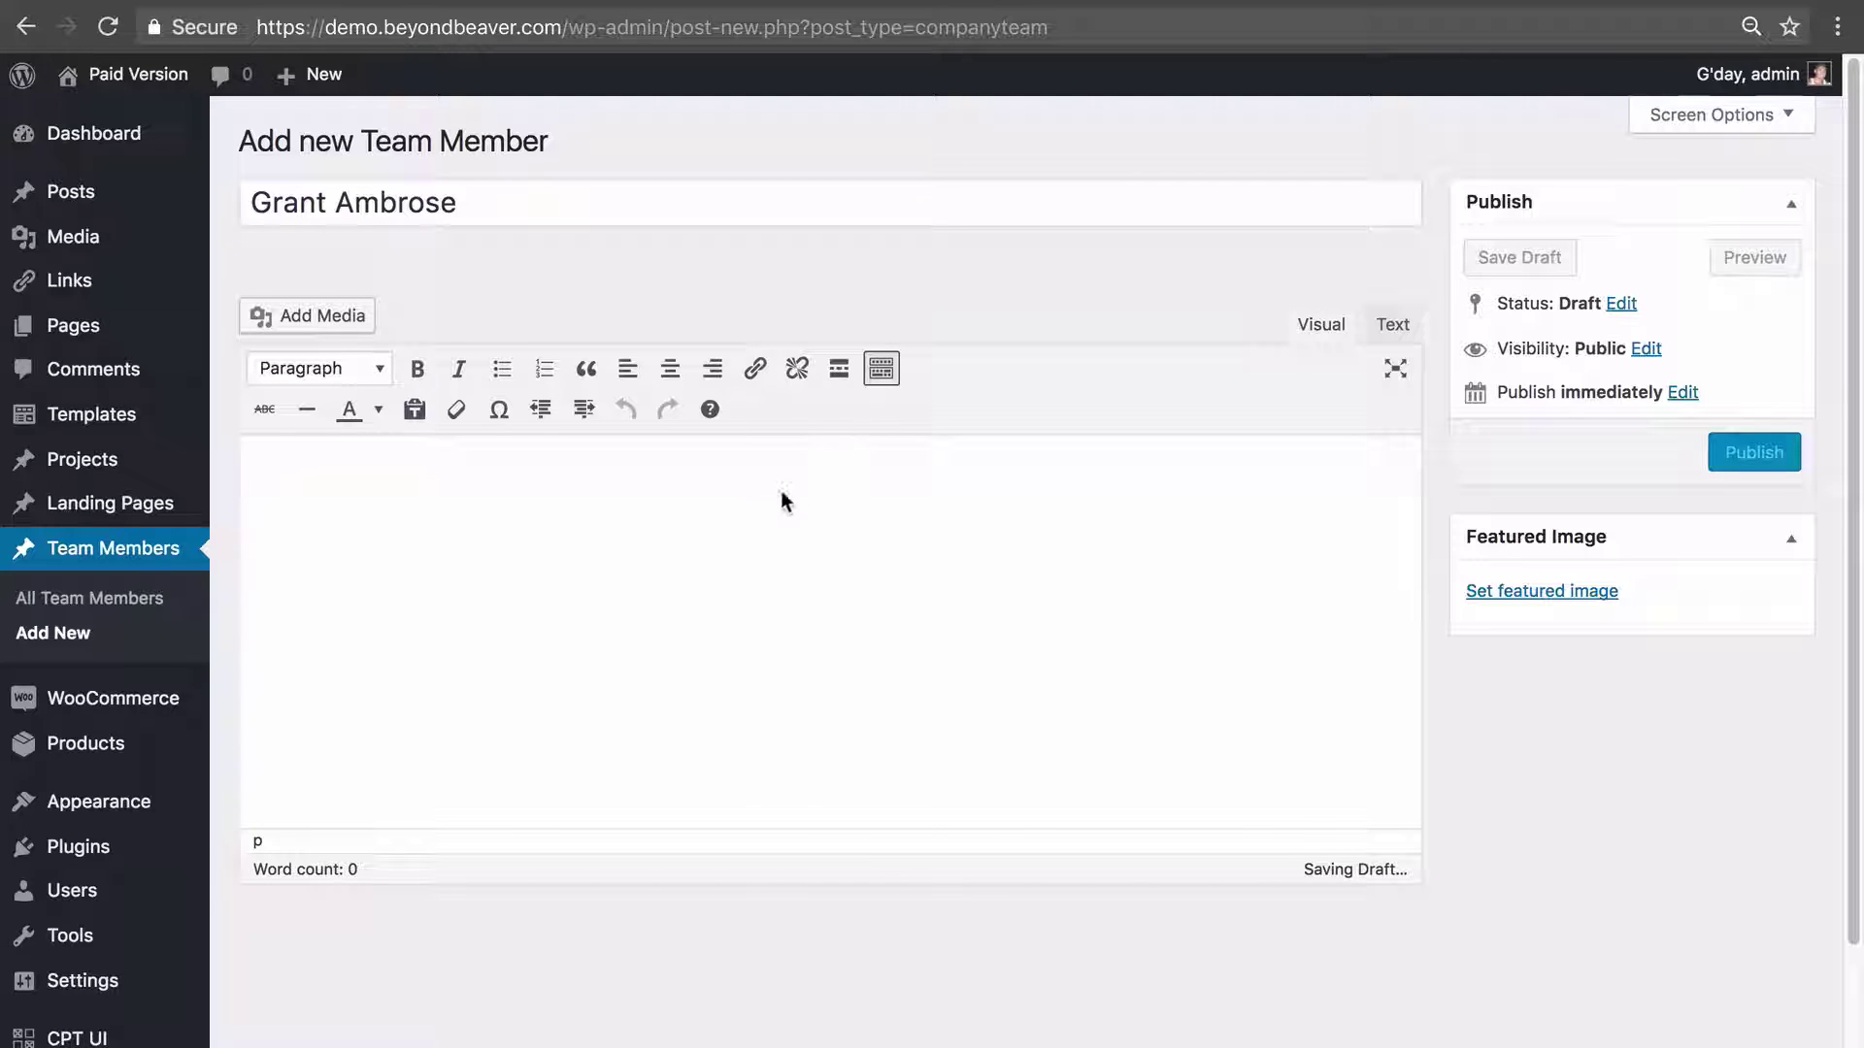
click(1755, 454)
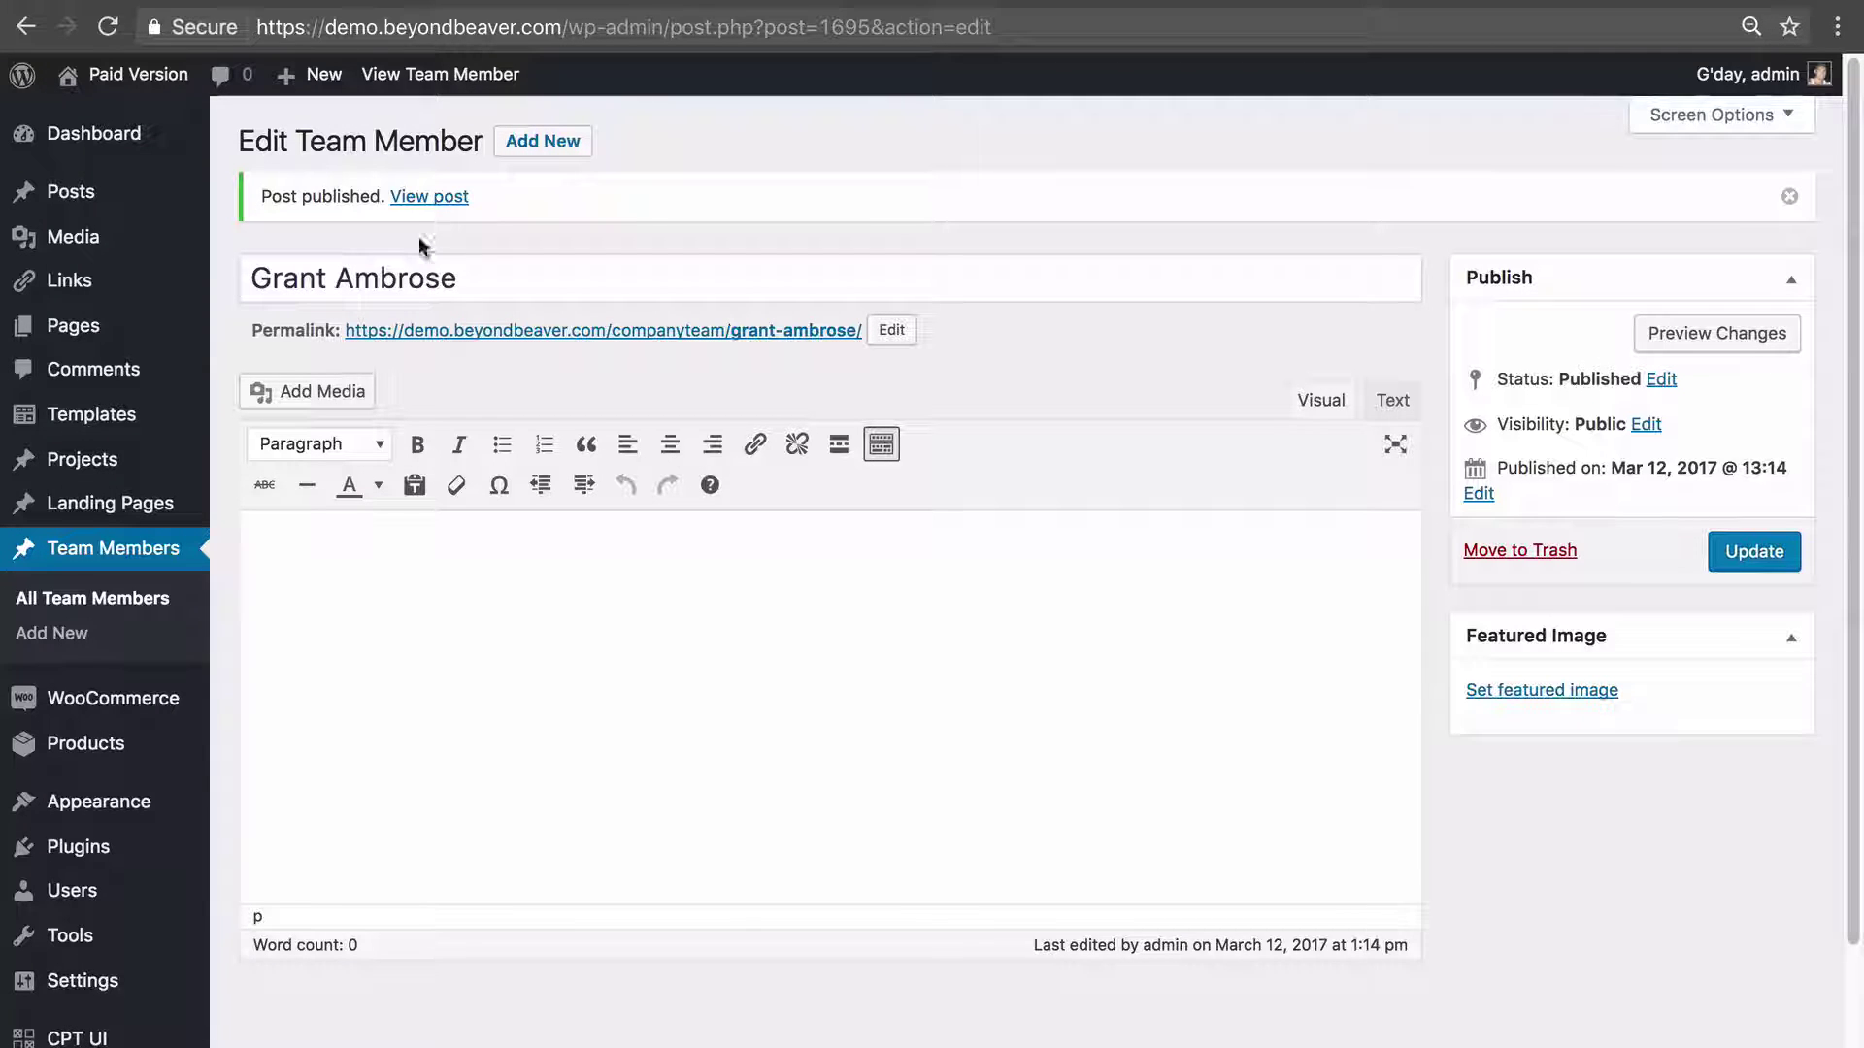
Start editing the permalink slug, cancel, view the published post, then reopen it for editing.
click(894, 328)
drag(873, 328, 678, 323)
click(1087, 331)
click(1082, 365)
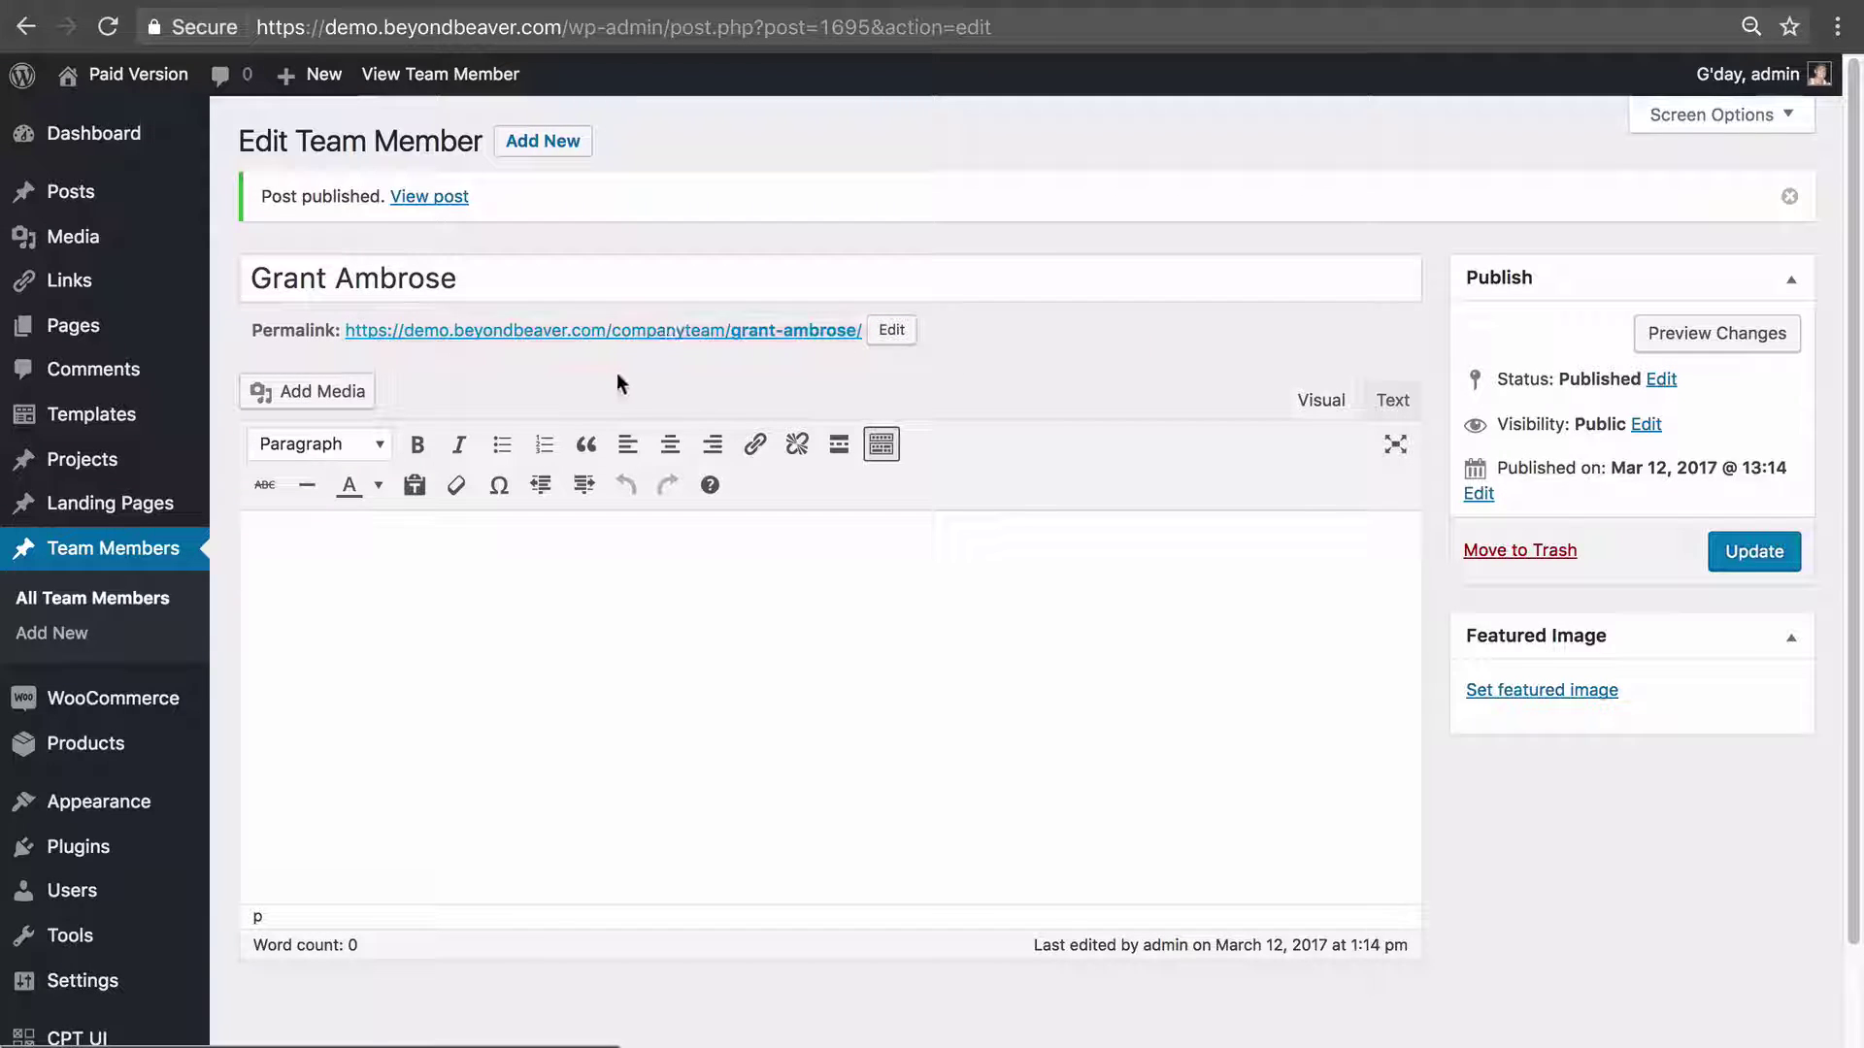
click(631, 331)
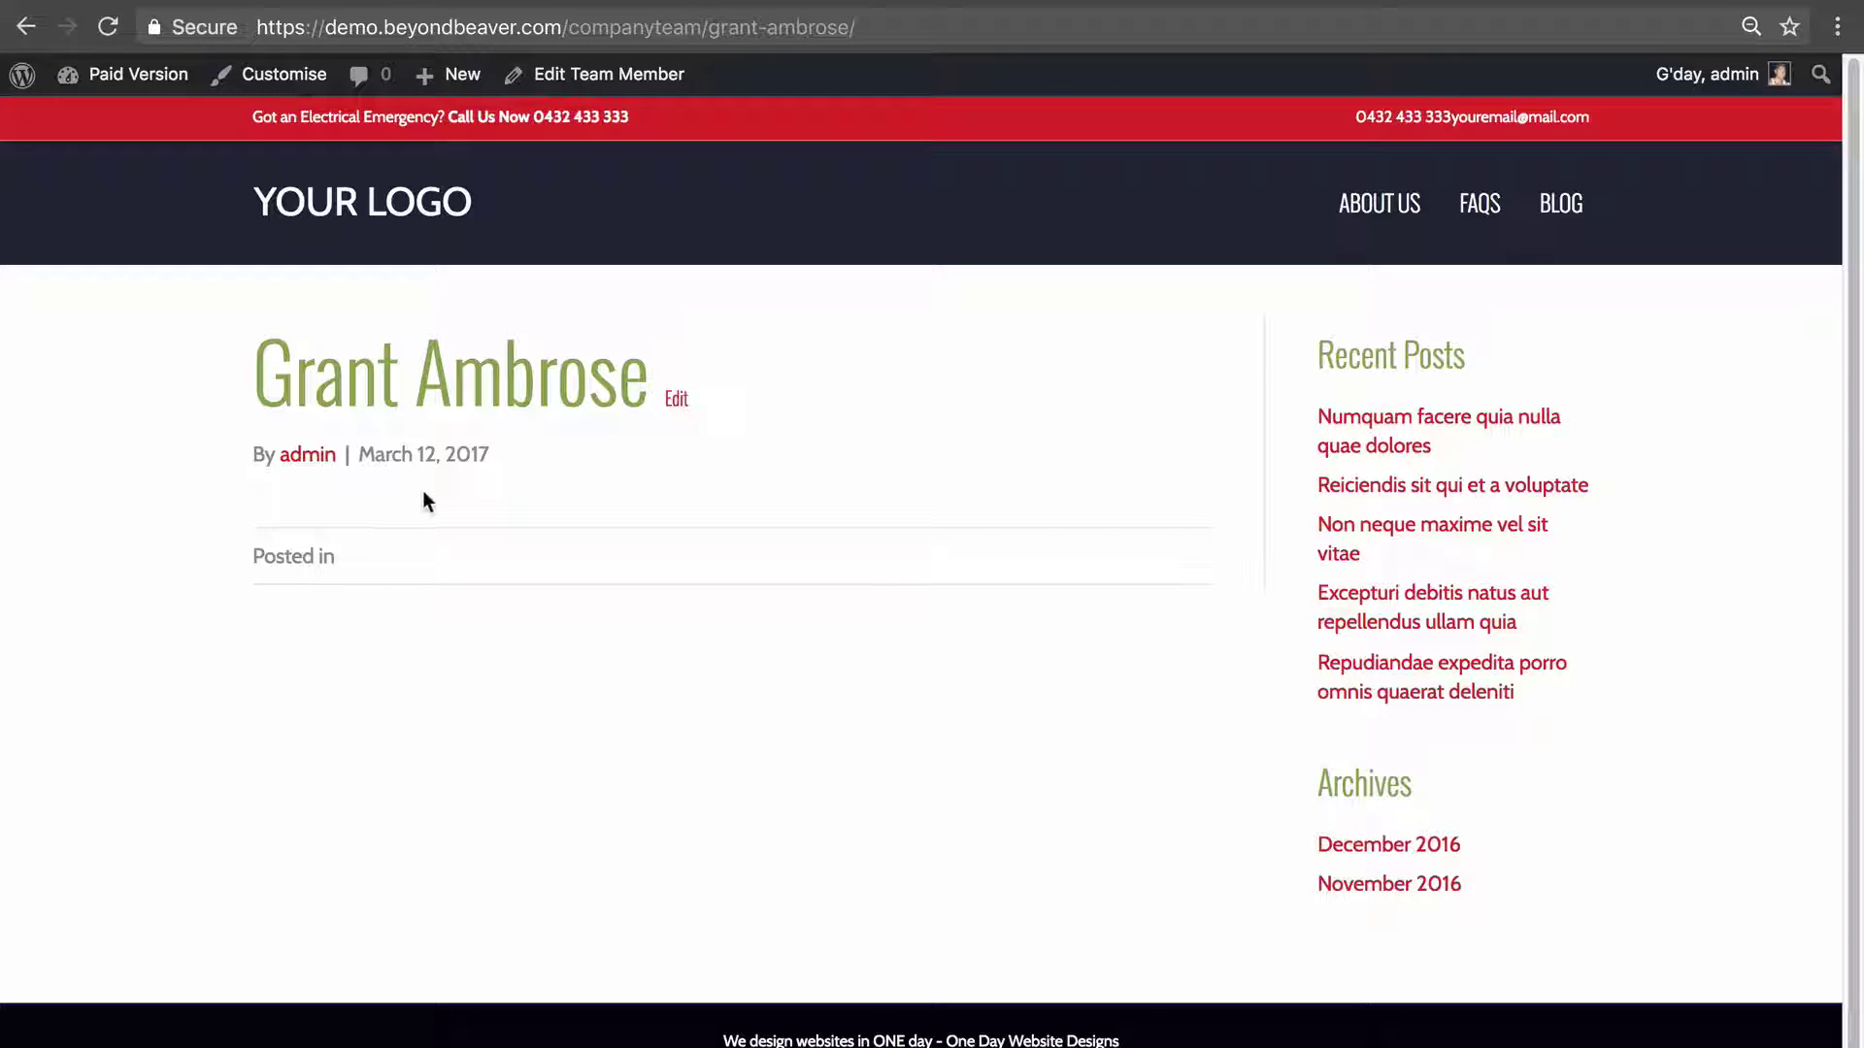
click(608, 74)
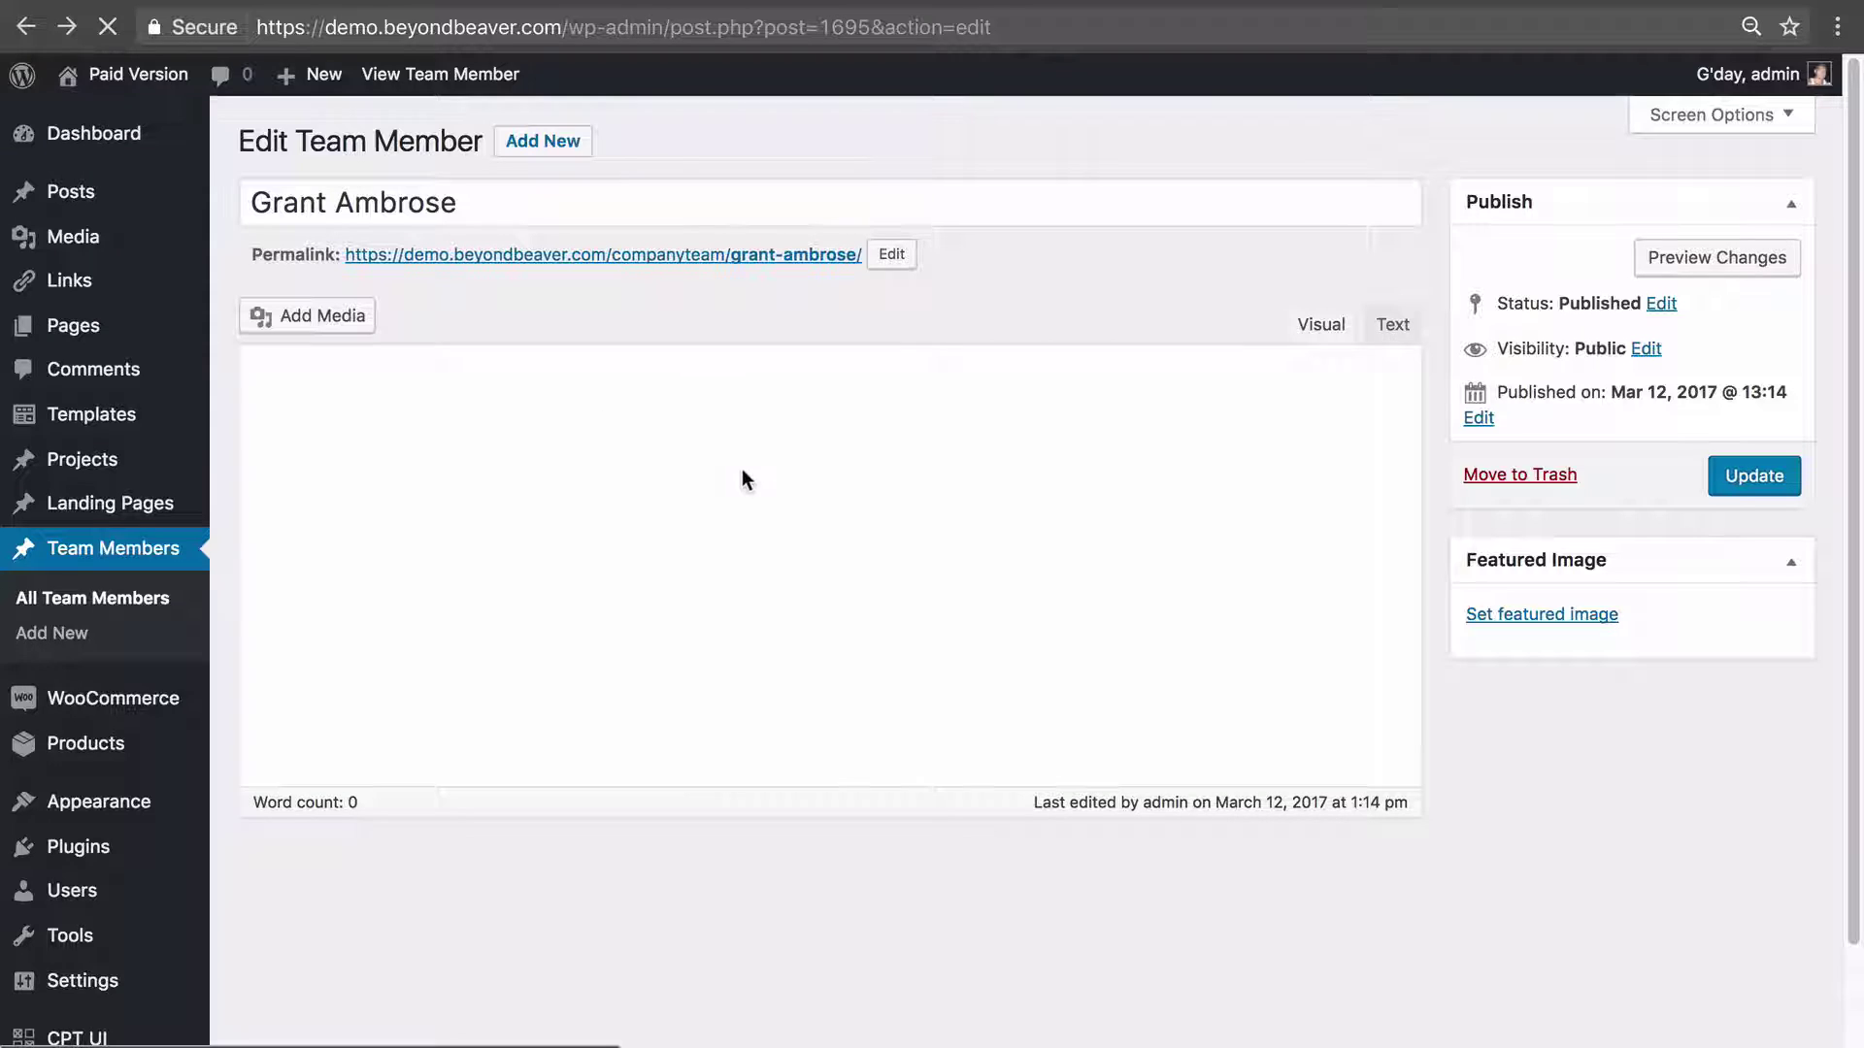
Go to Settings > BeyondBeaver Page Builder.
scroll(730, 468, down, 2)
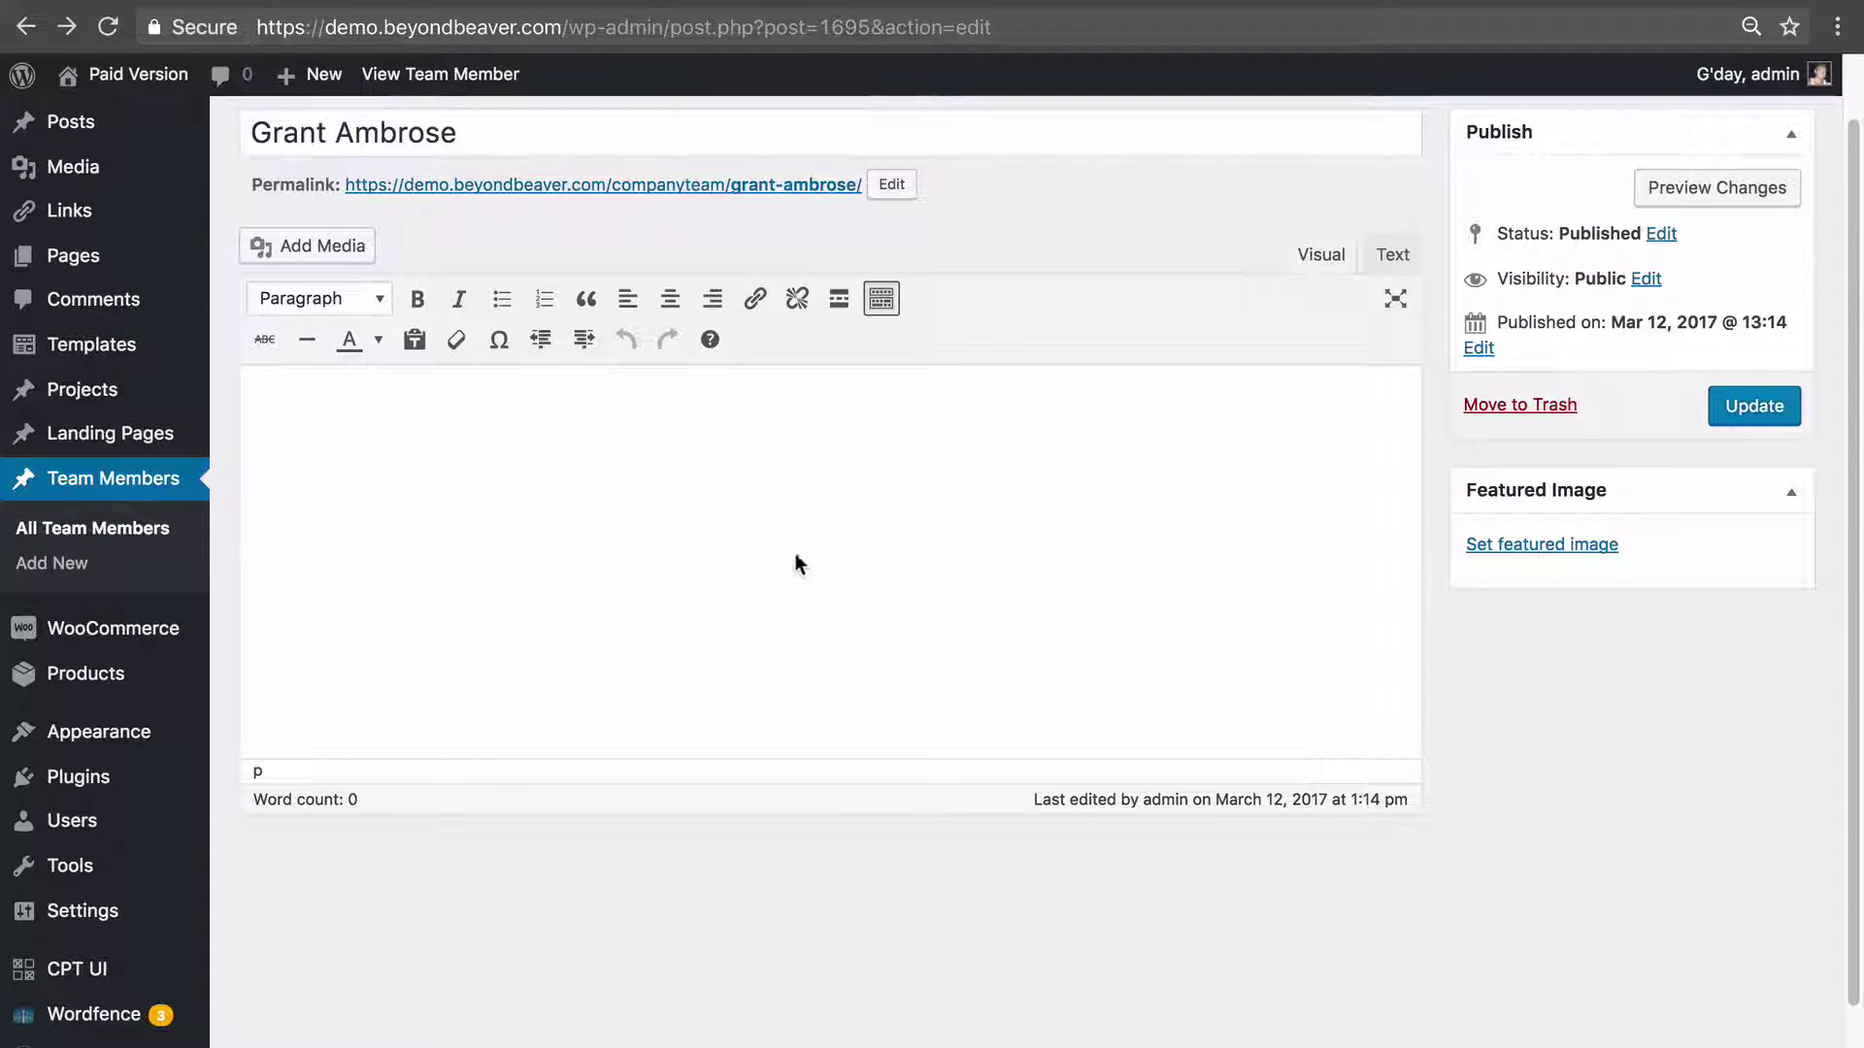
scroll(886, 721, down, 2)
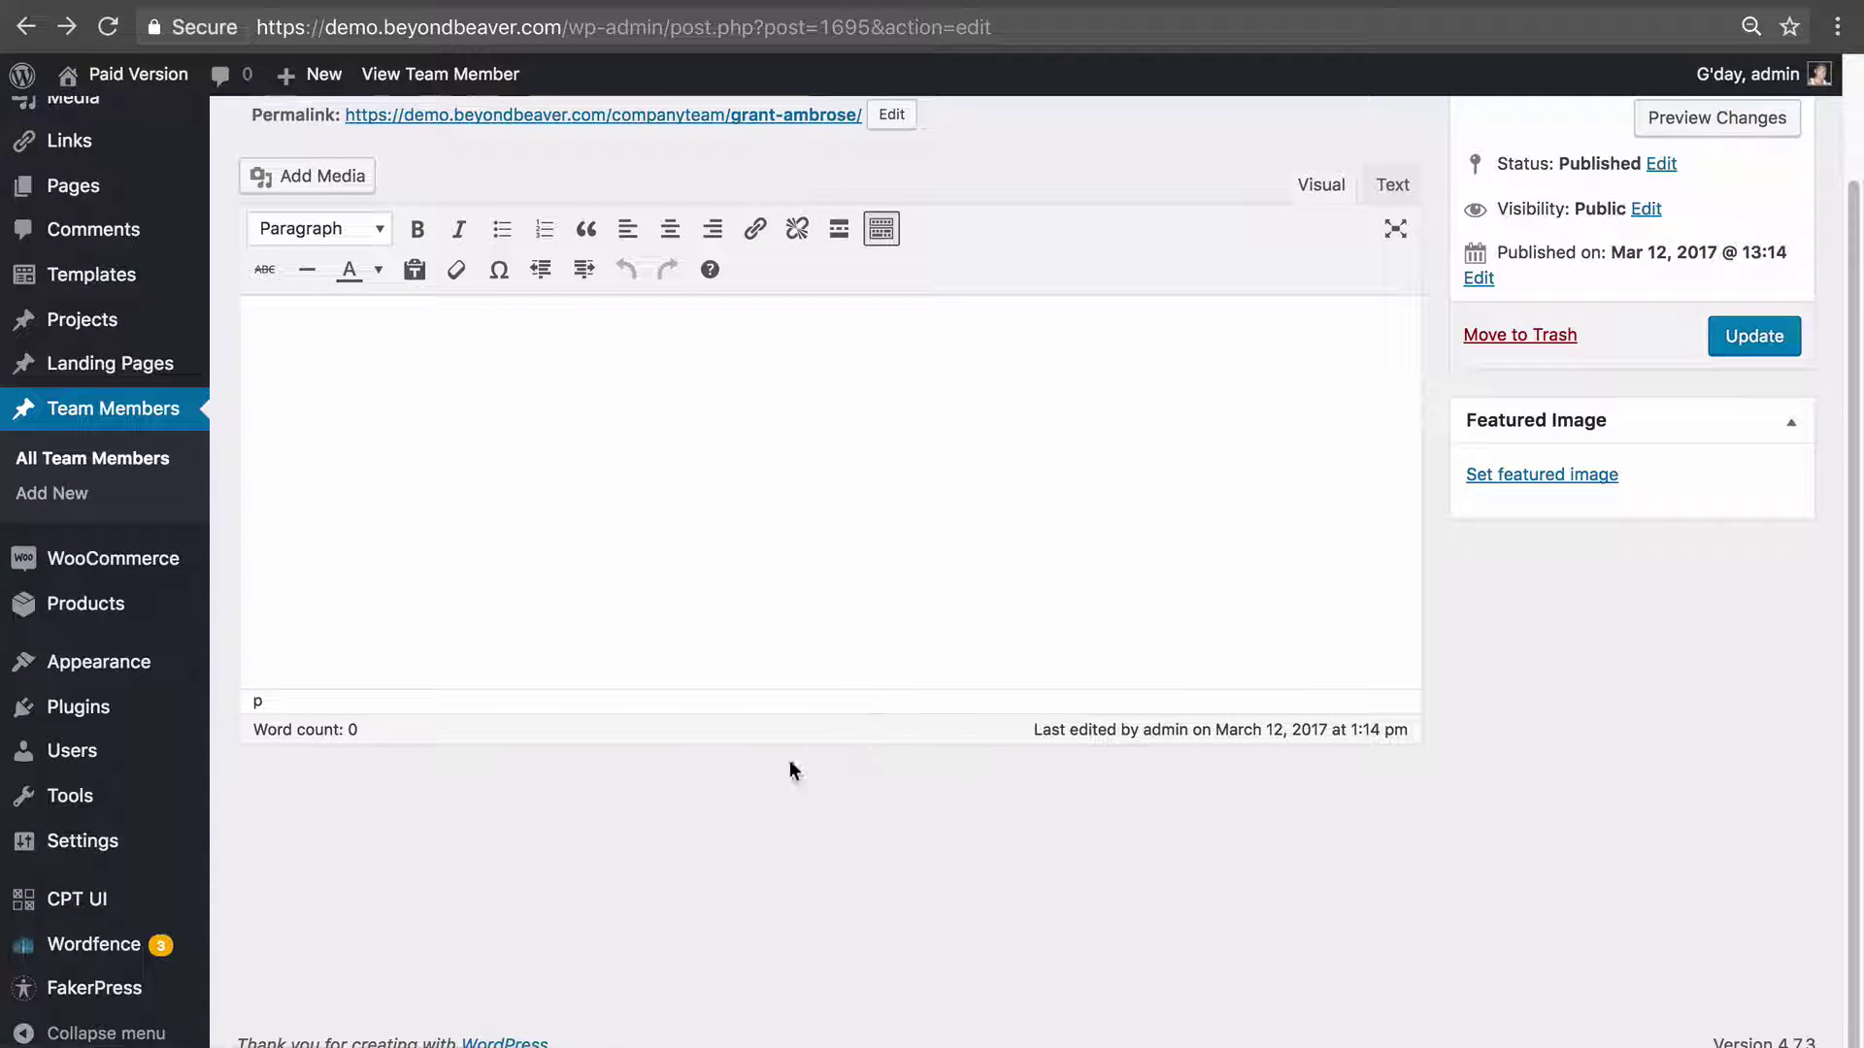
mouse_move(85, 841)
click(325, 917)
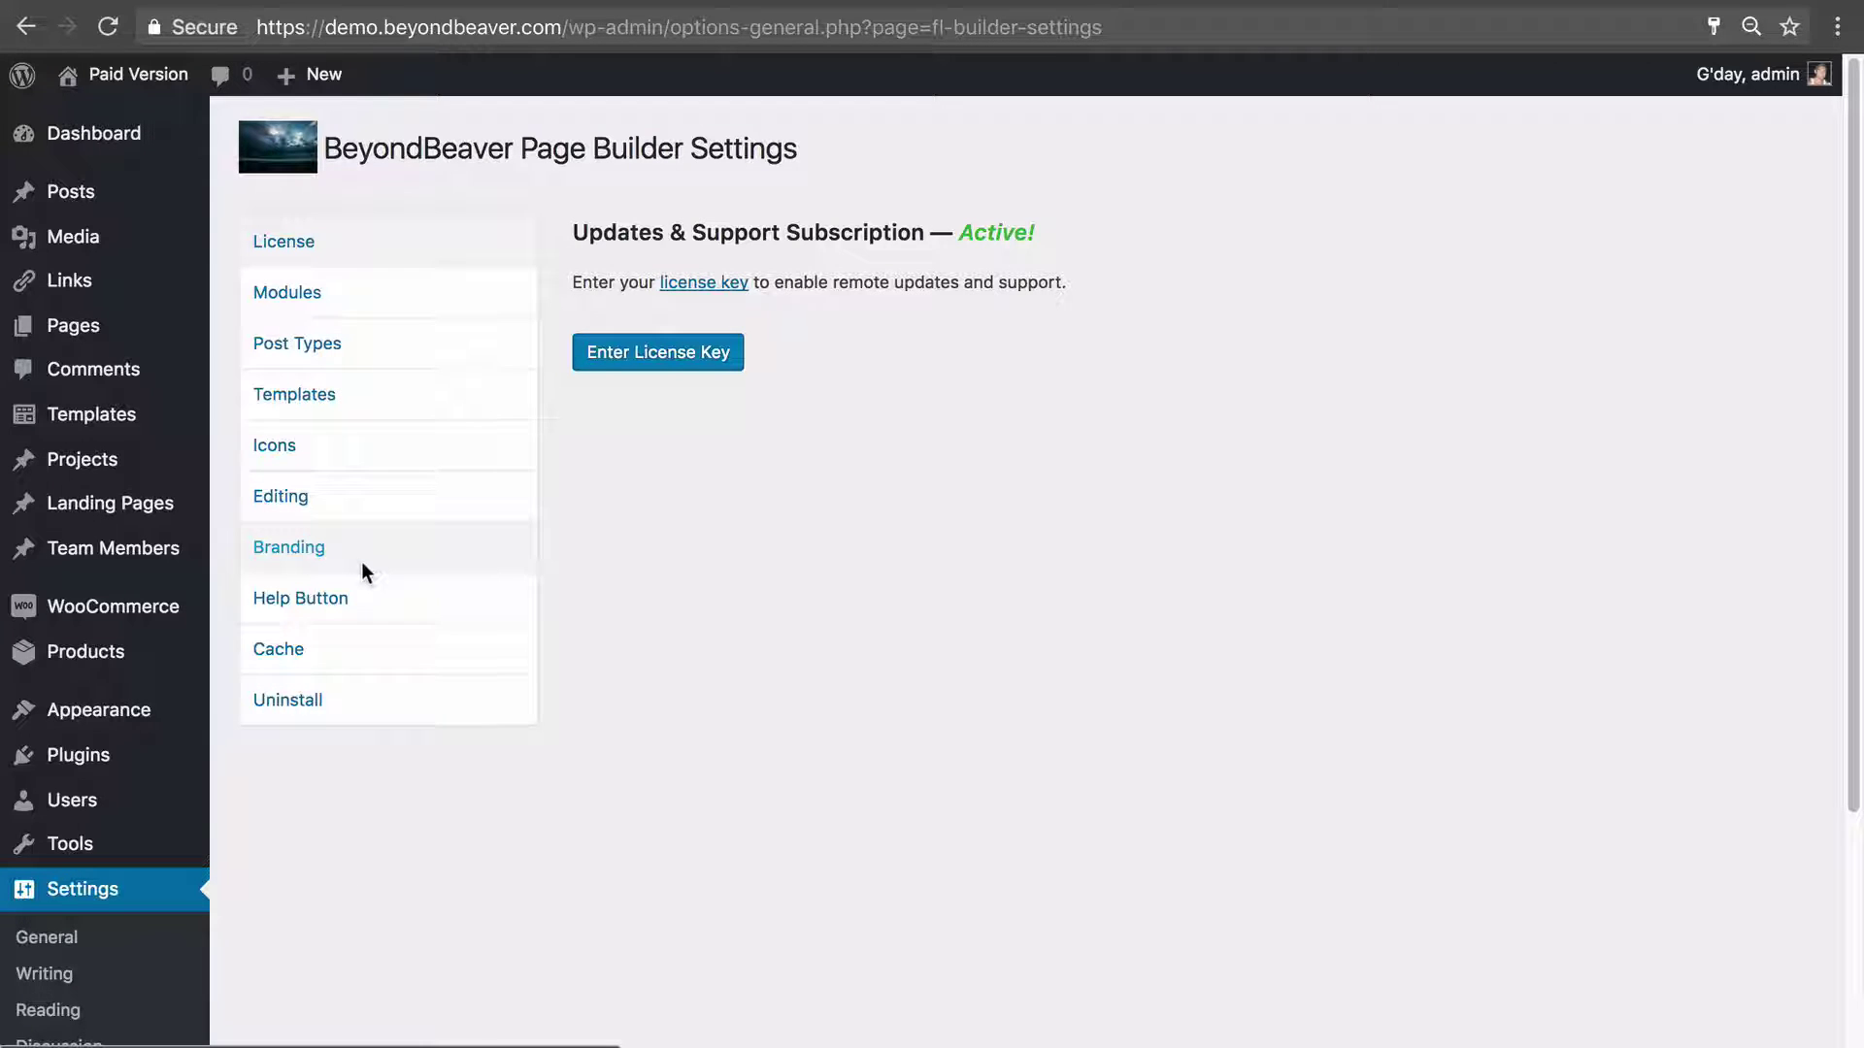
Turn on the BeyondBeaver Page Builder for Team Members in Post Types, save, and list all Team Members.
scroll(134, 877, down, 4)
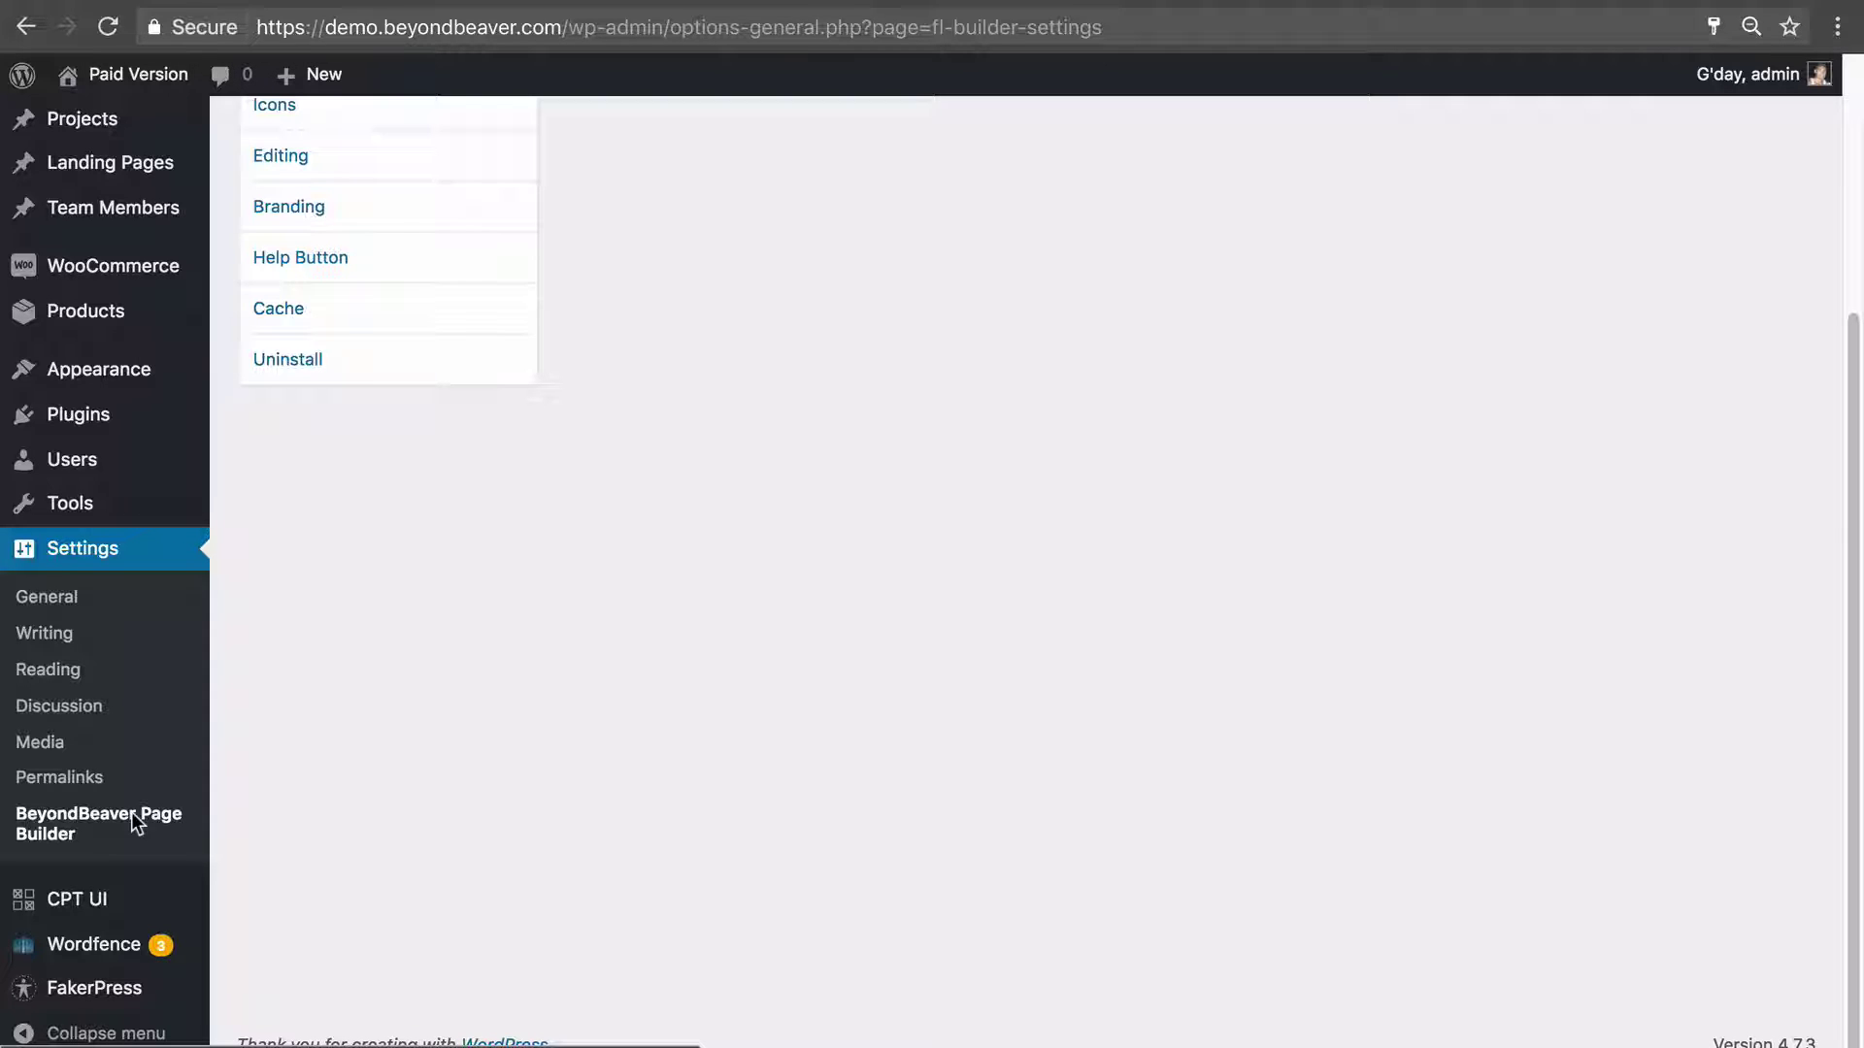
scroll(450, 807, up, 4)
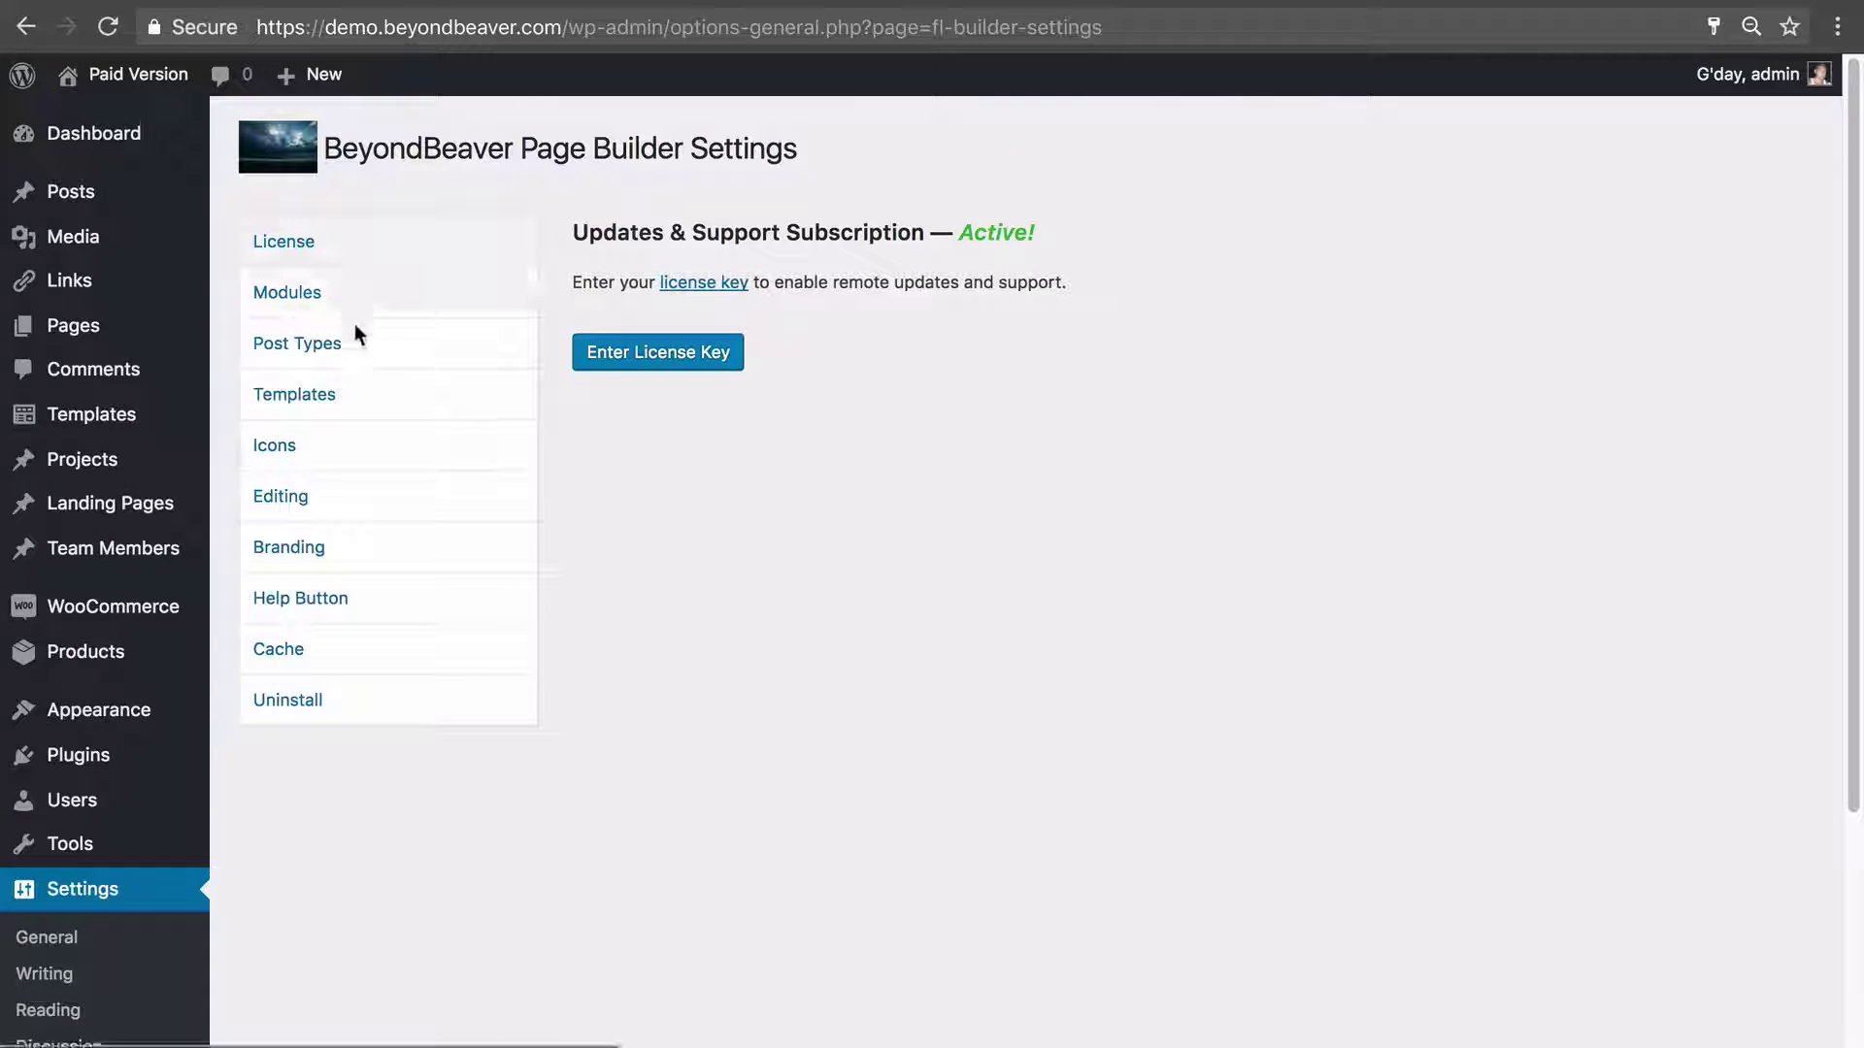
click(297, 354)
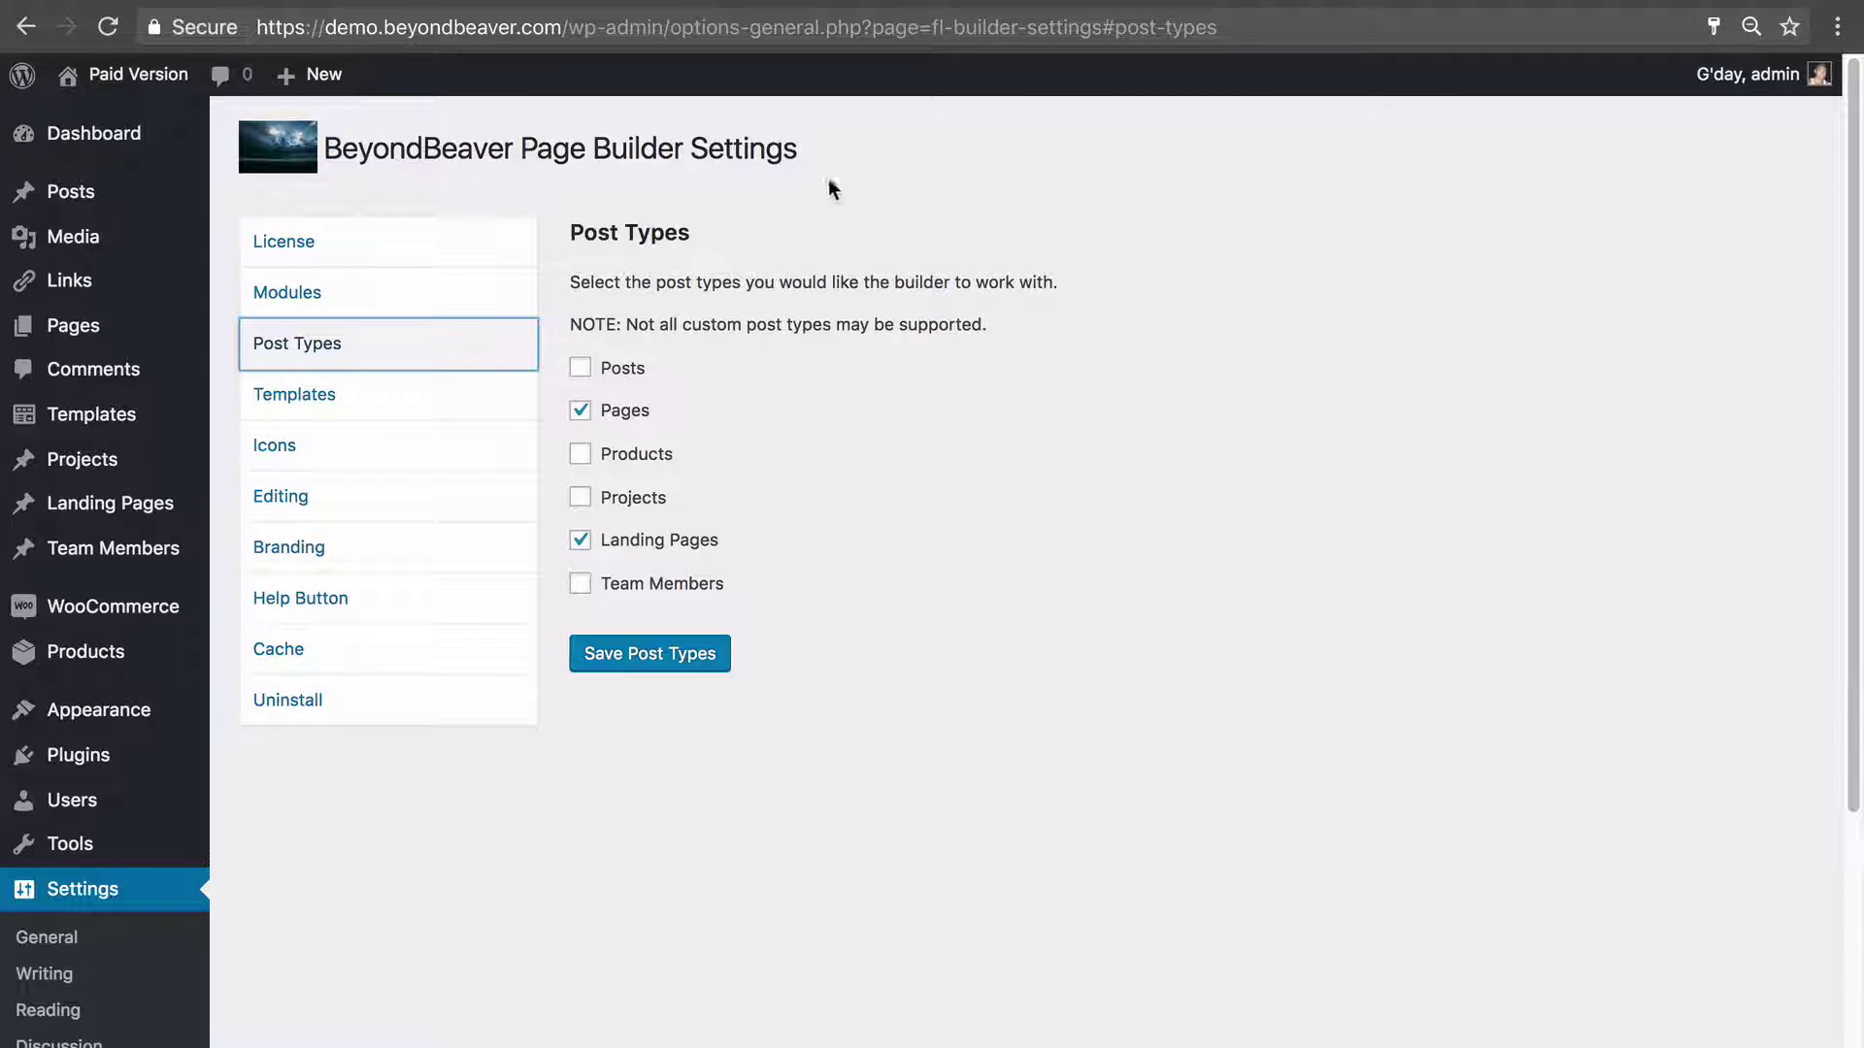
click(605, 587)
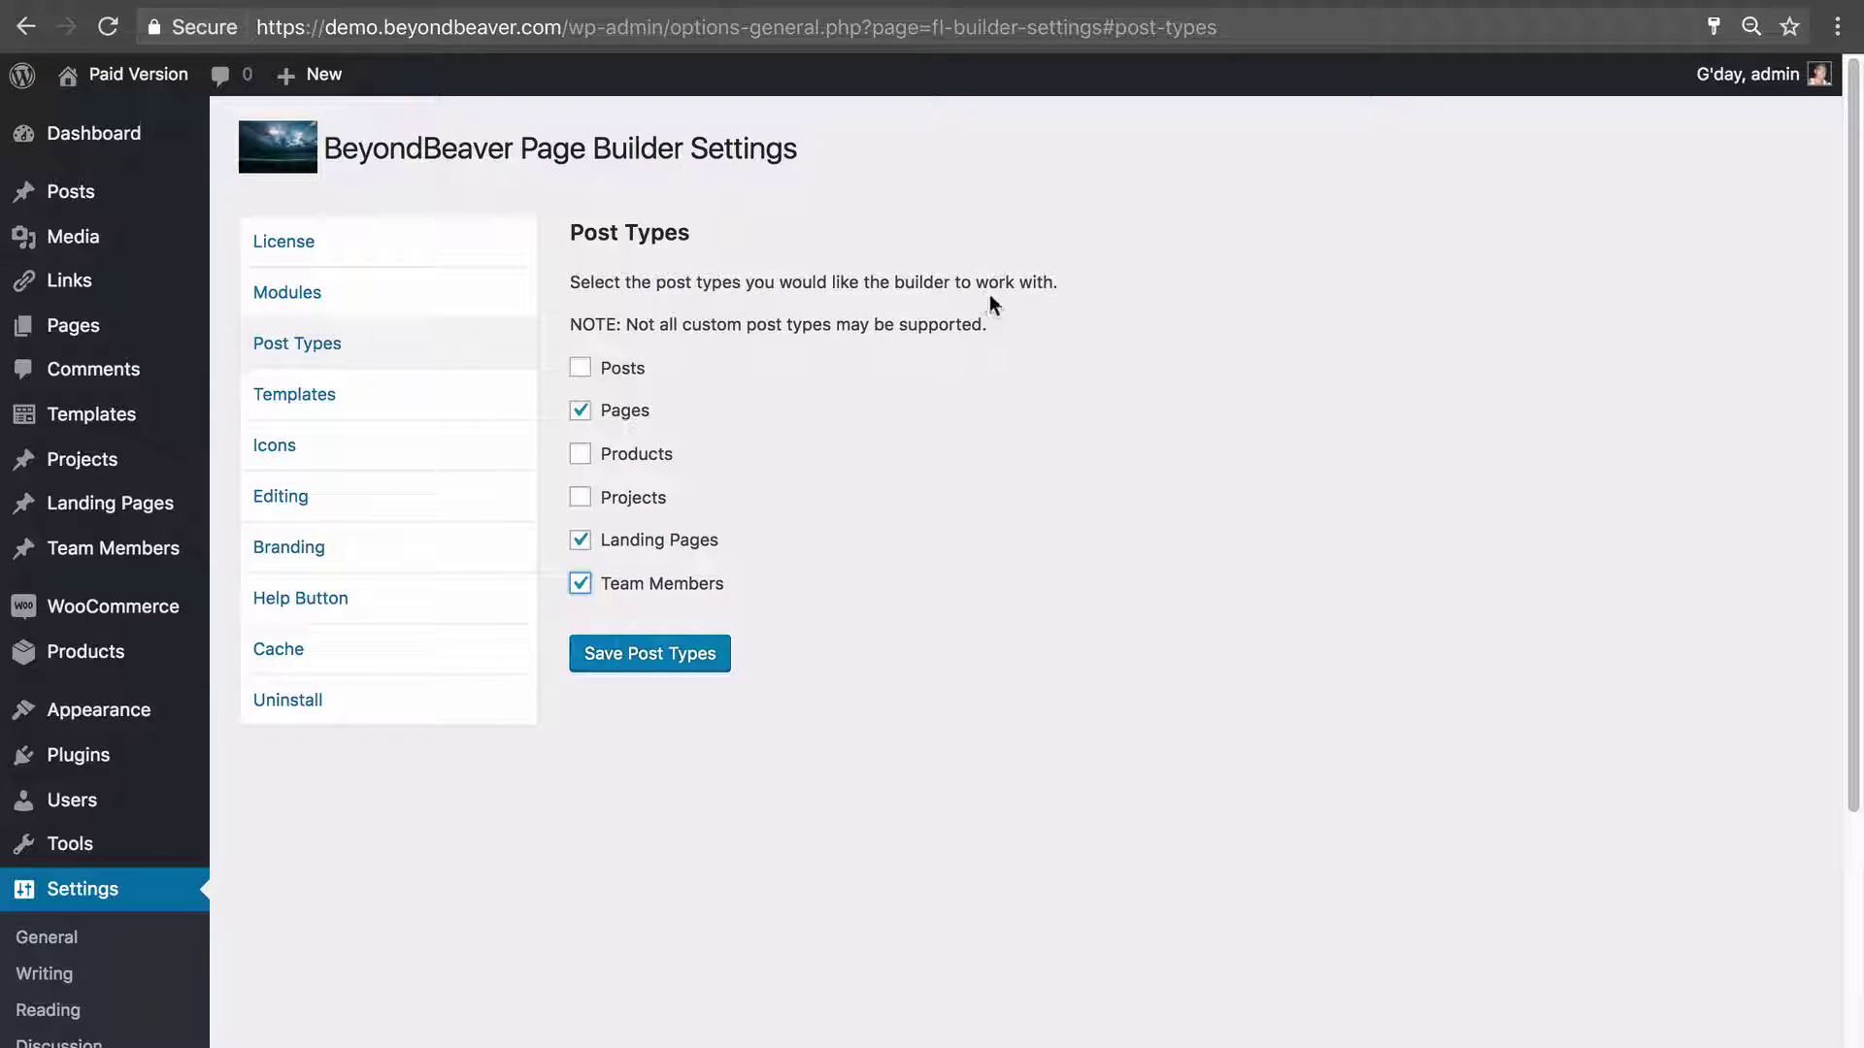
click(624, 658)
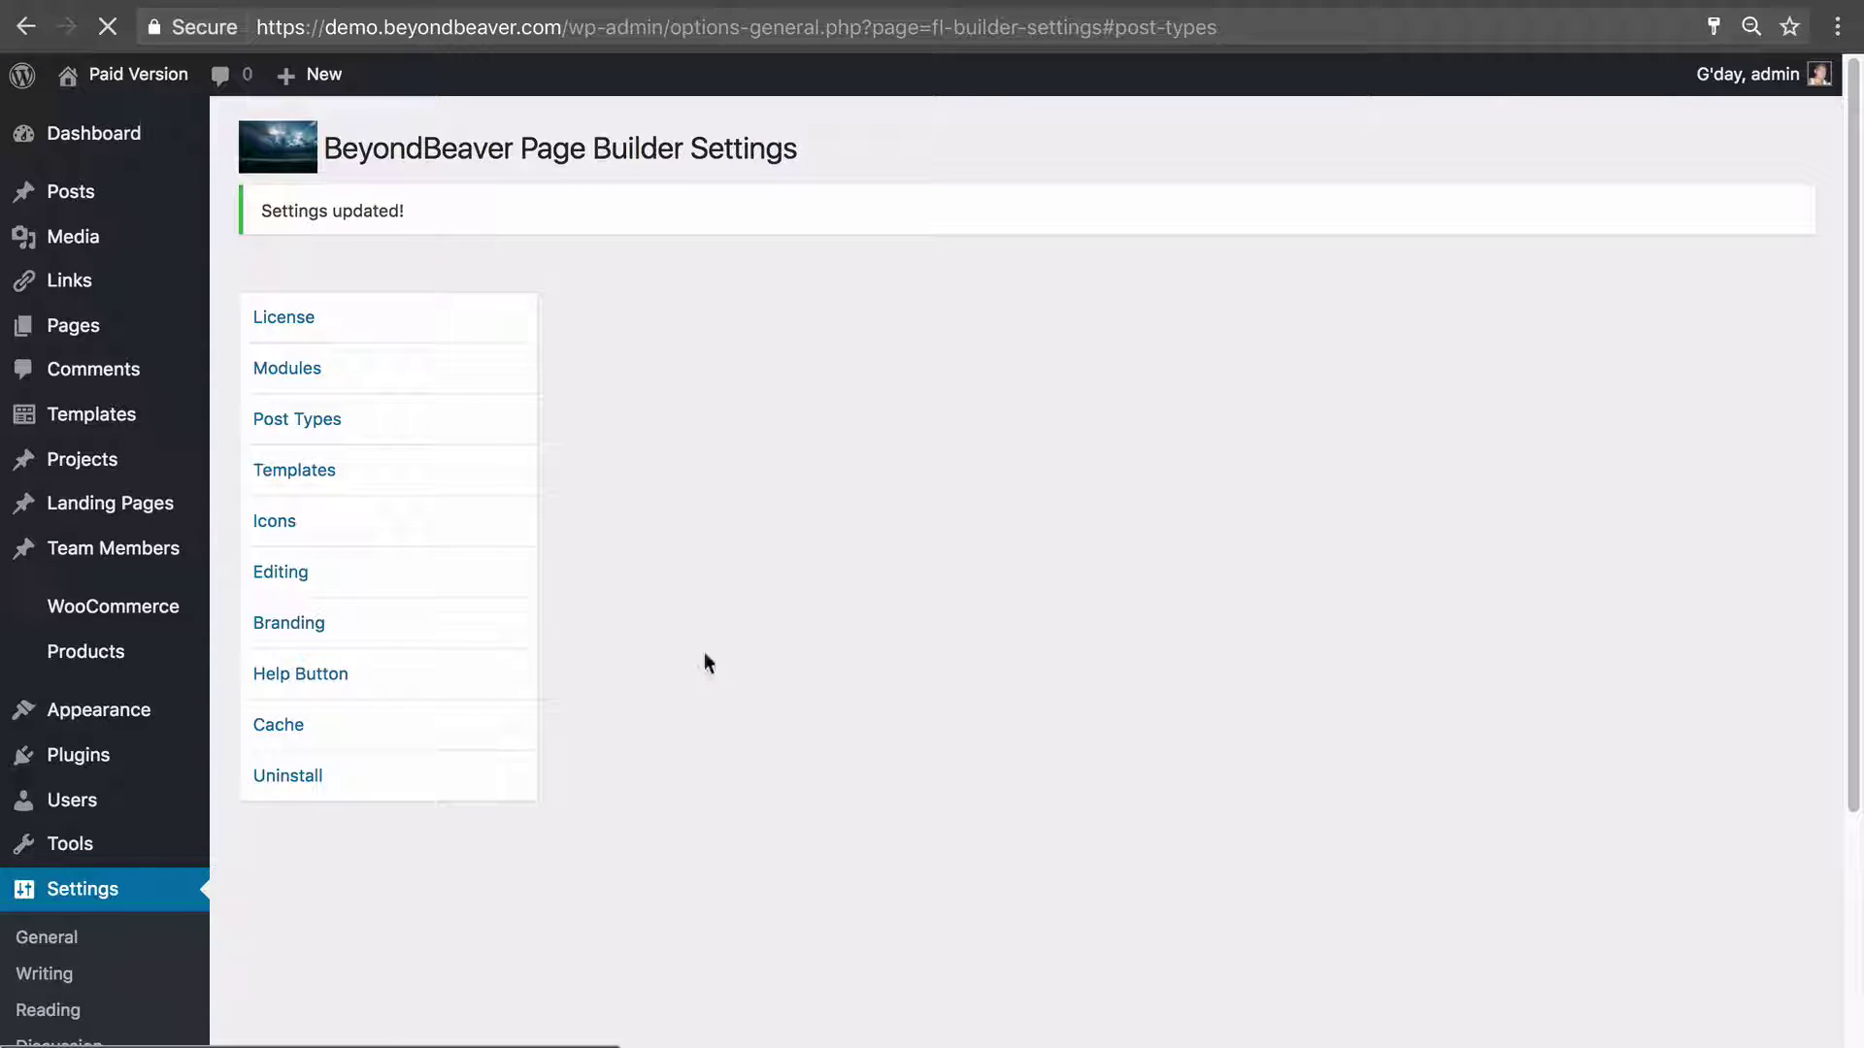
mouse_move(72, 548)
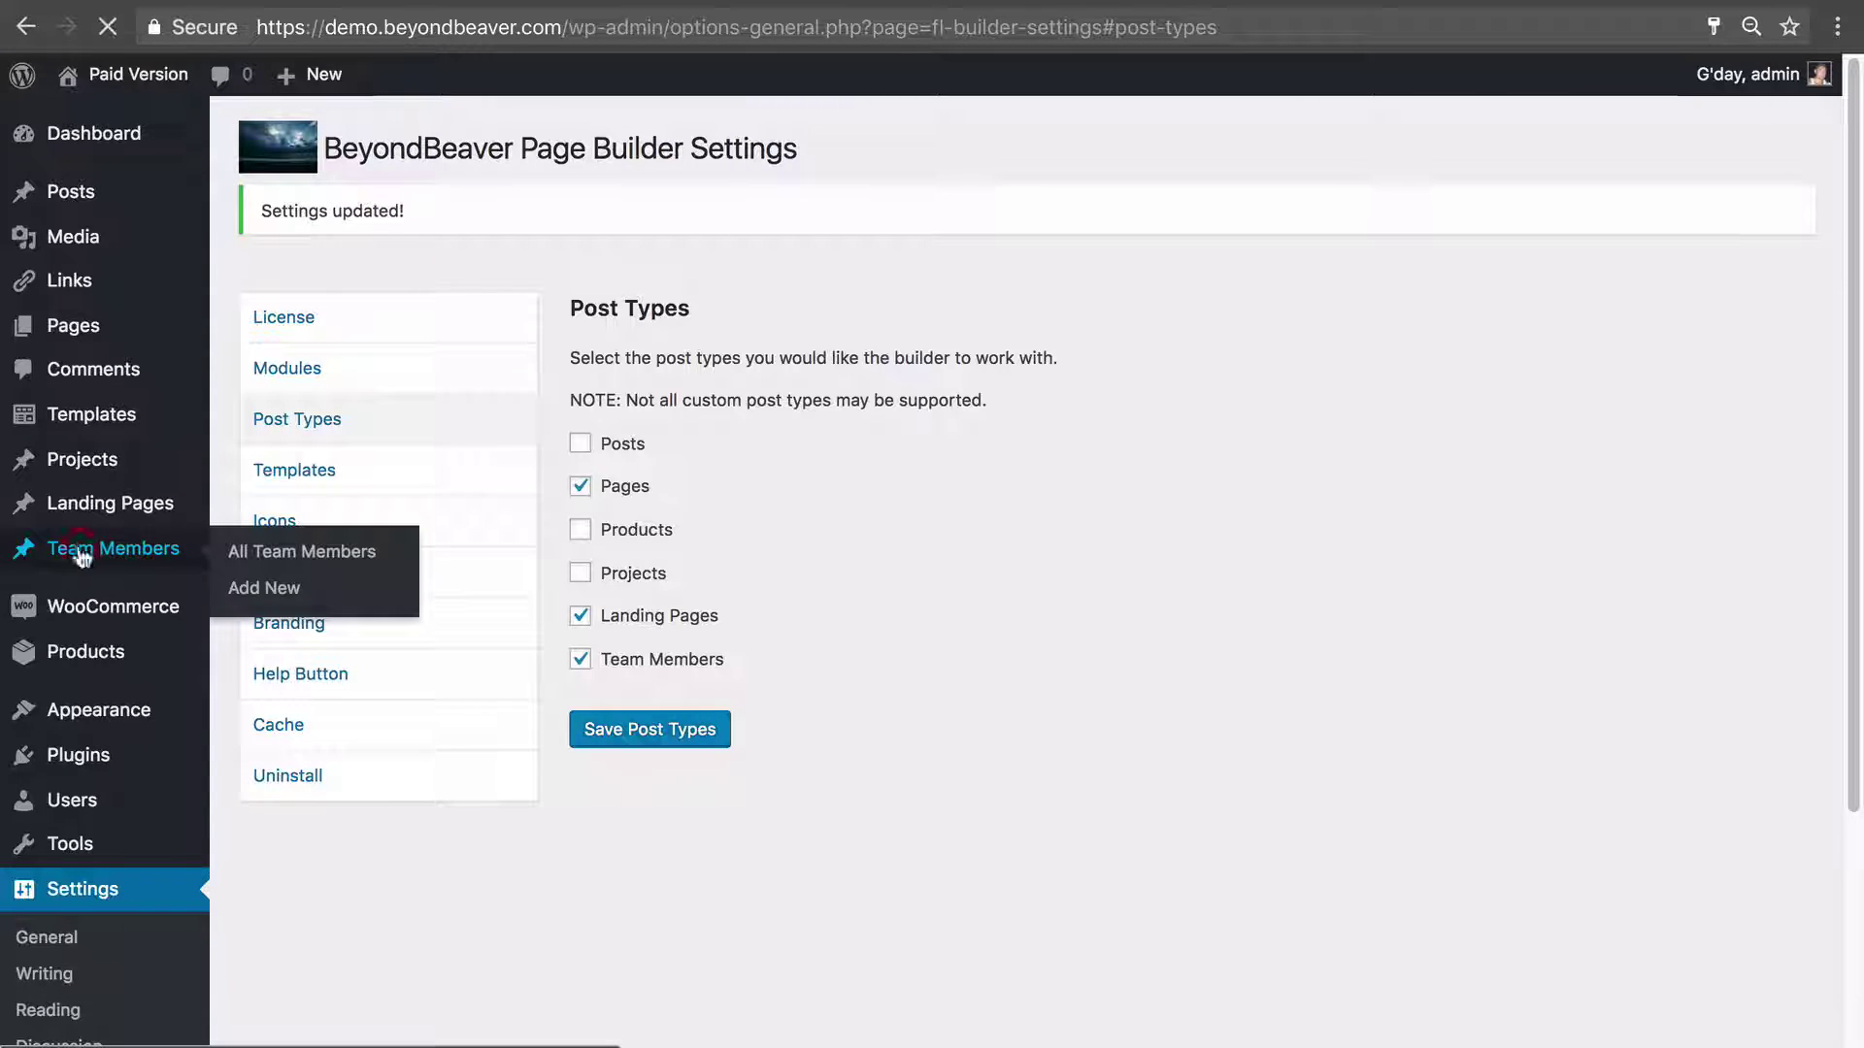
click(170, 550)
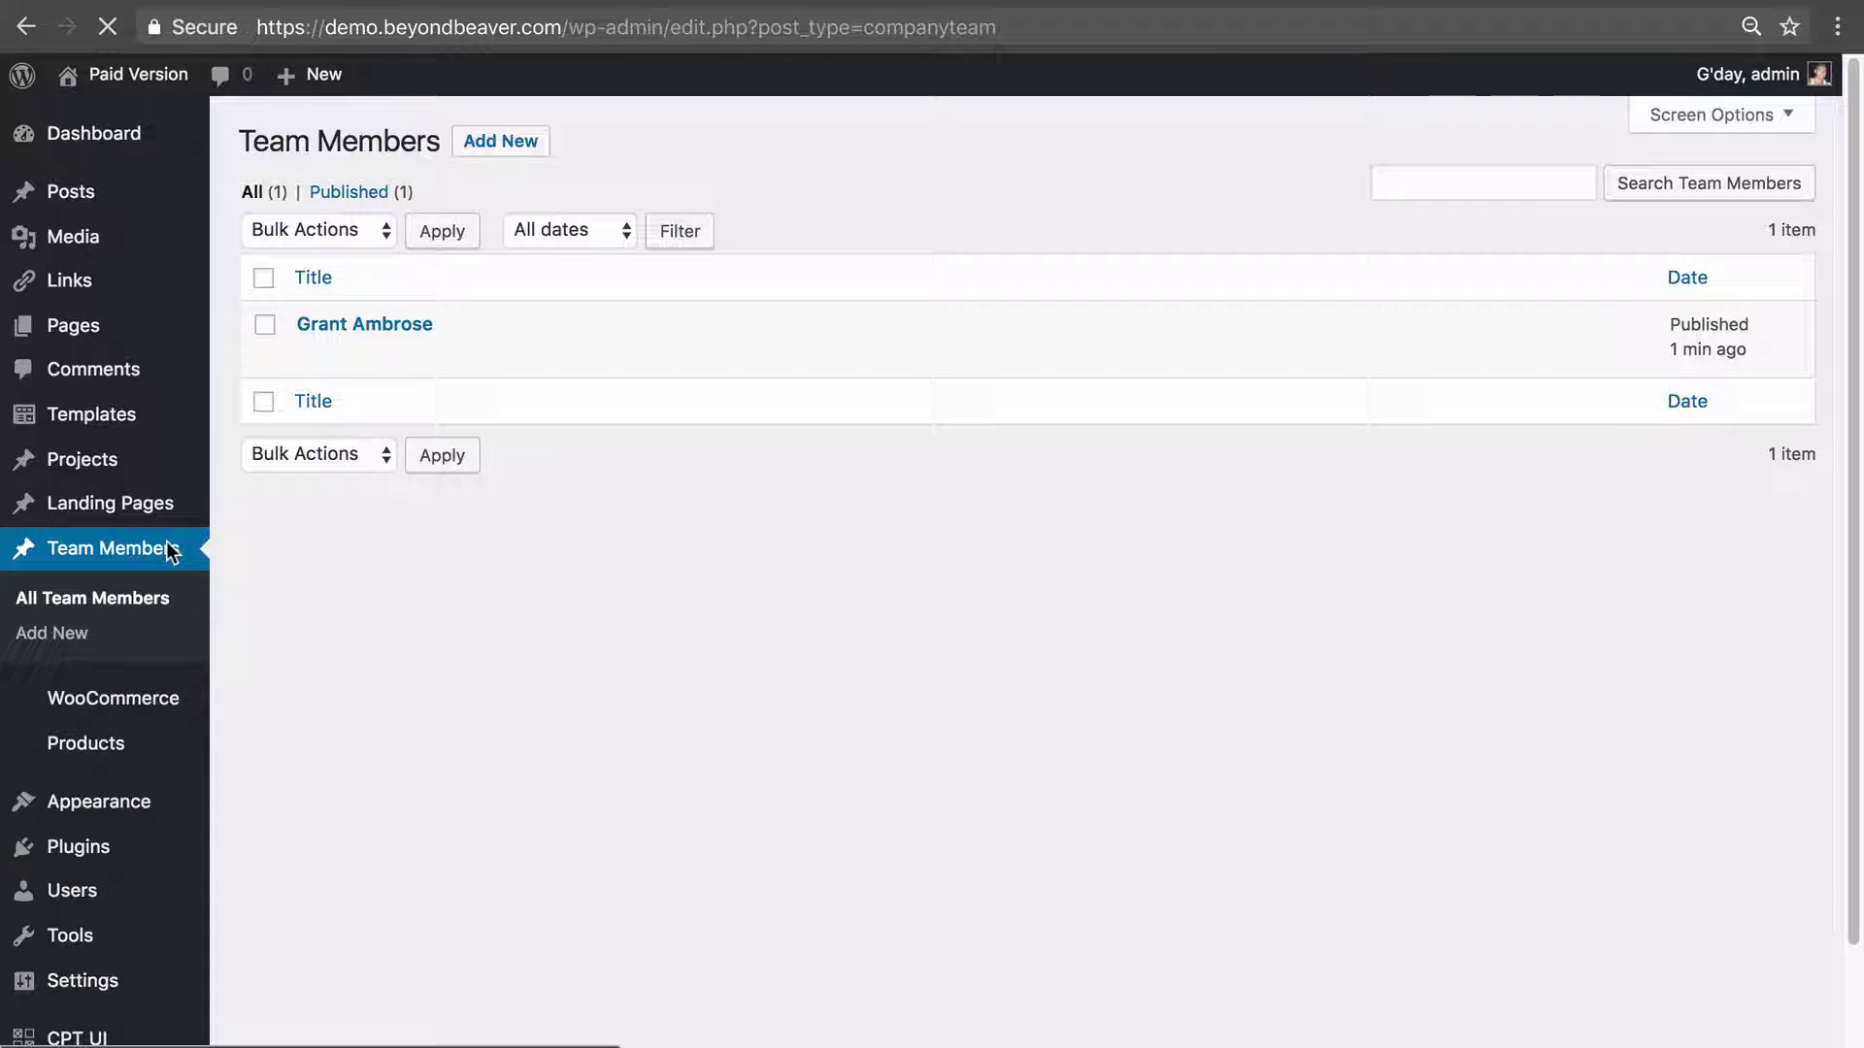
click(338, 324)
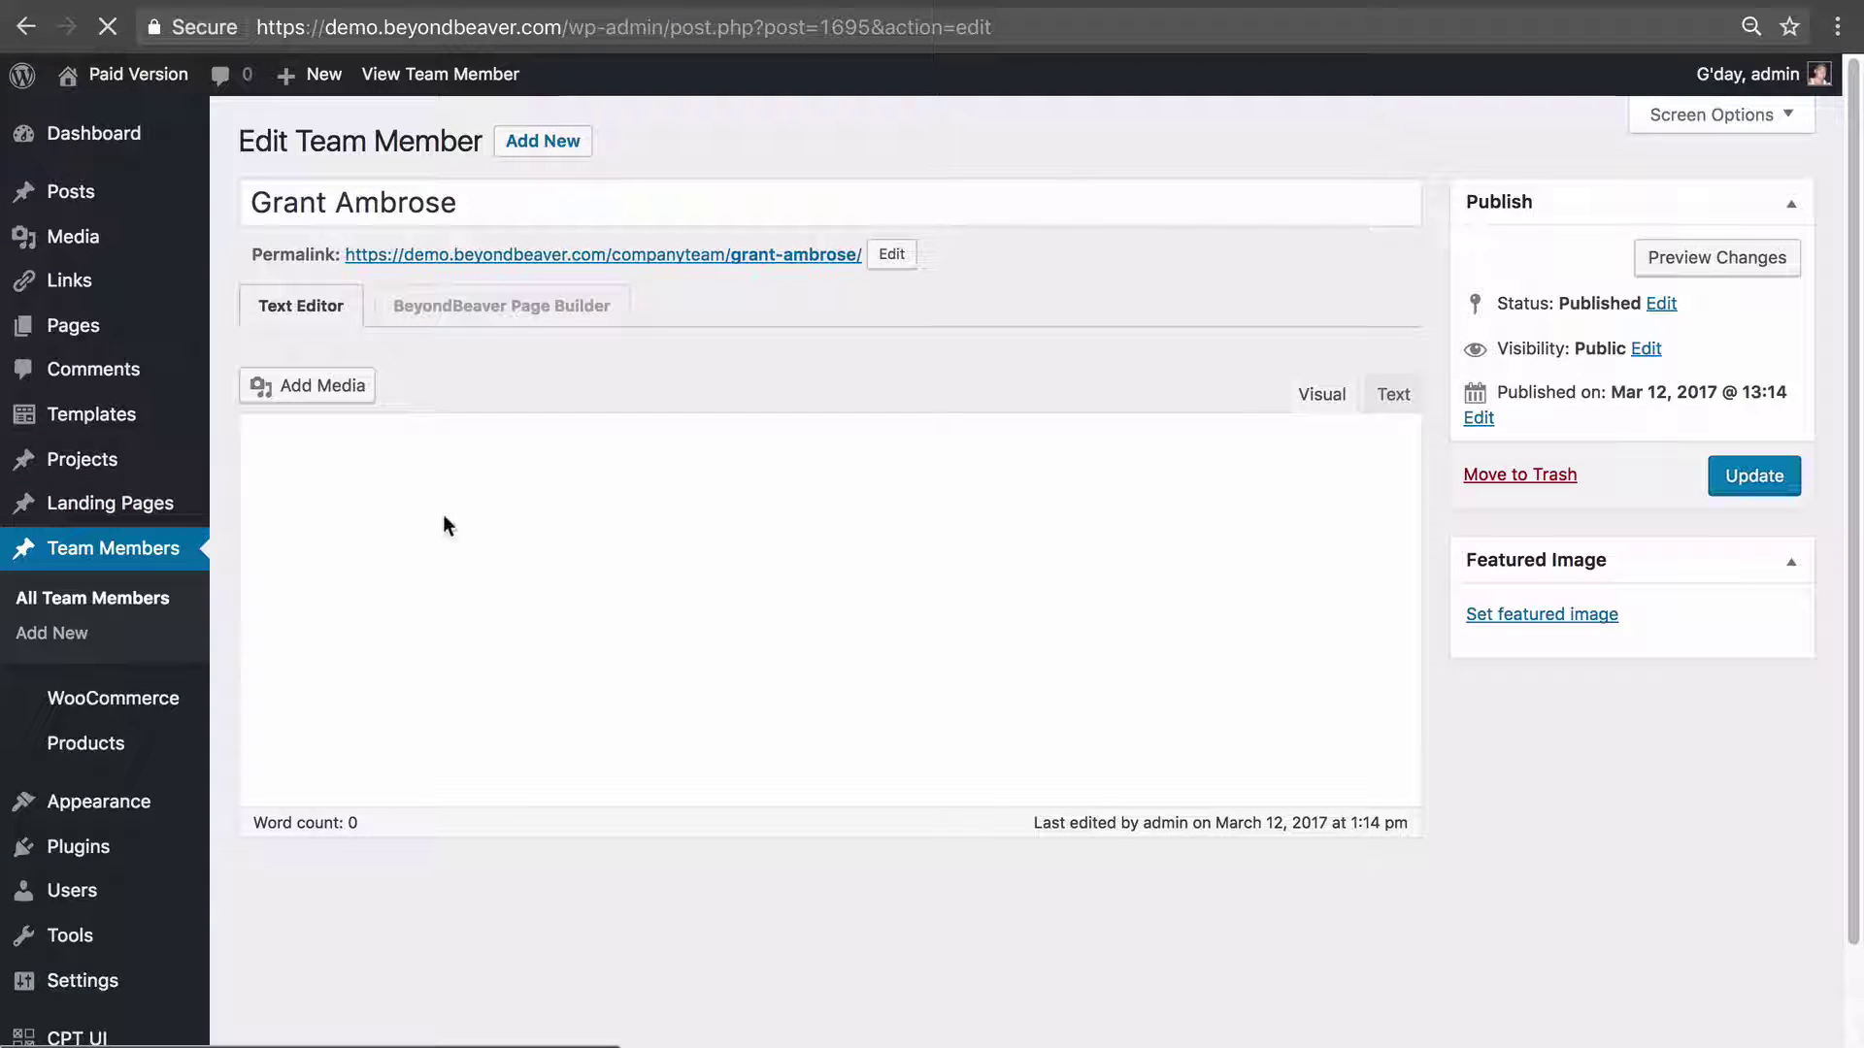
click(531, 304)
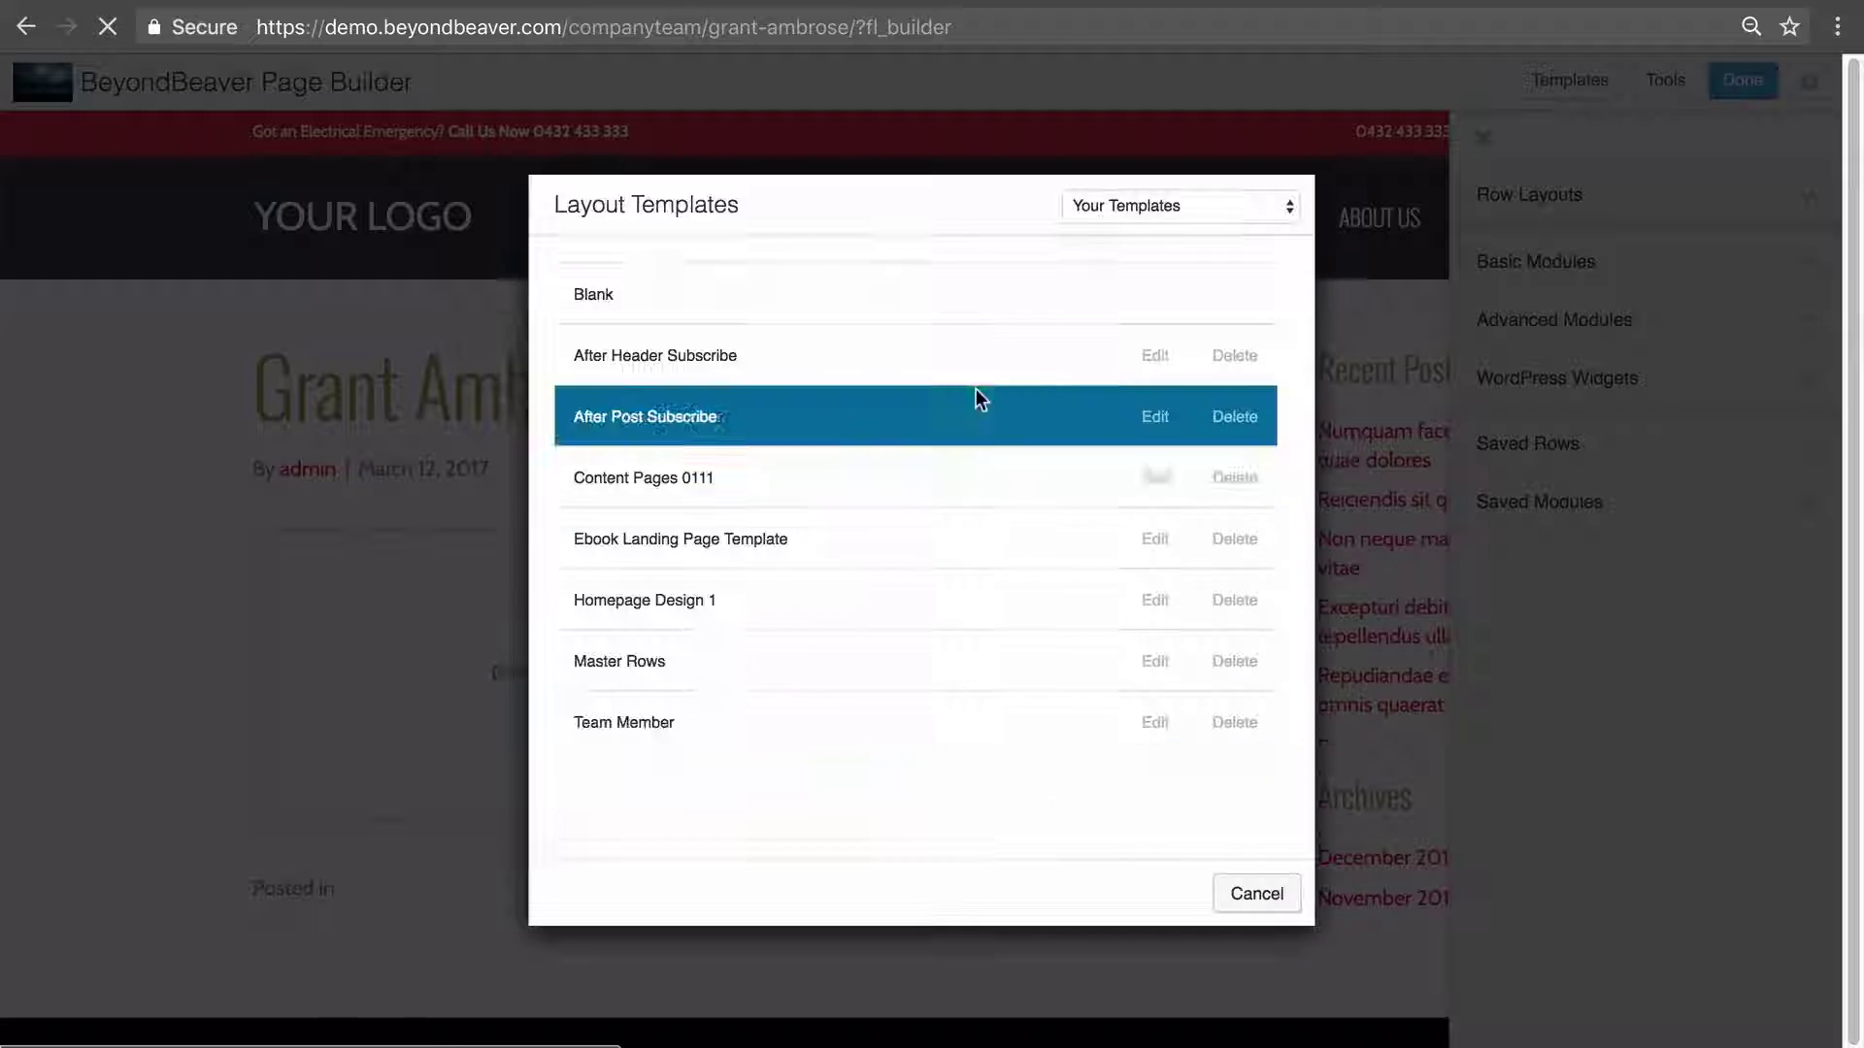
click(1134, 206)
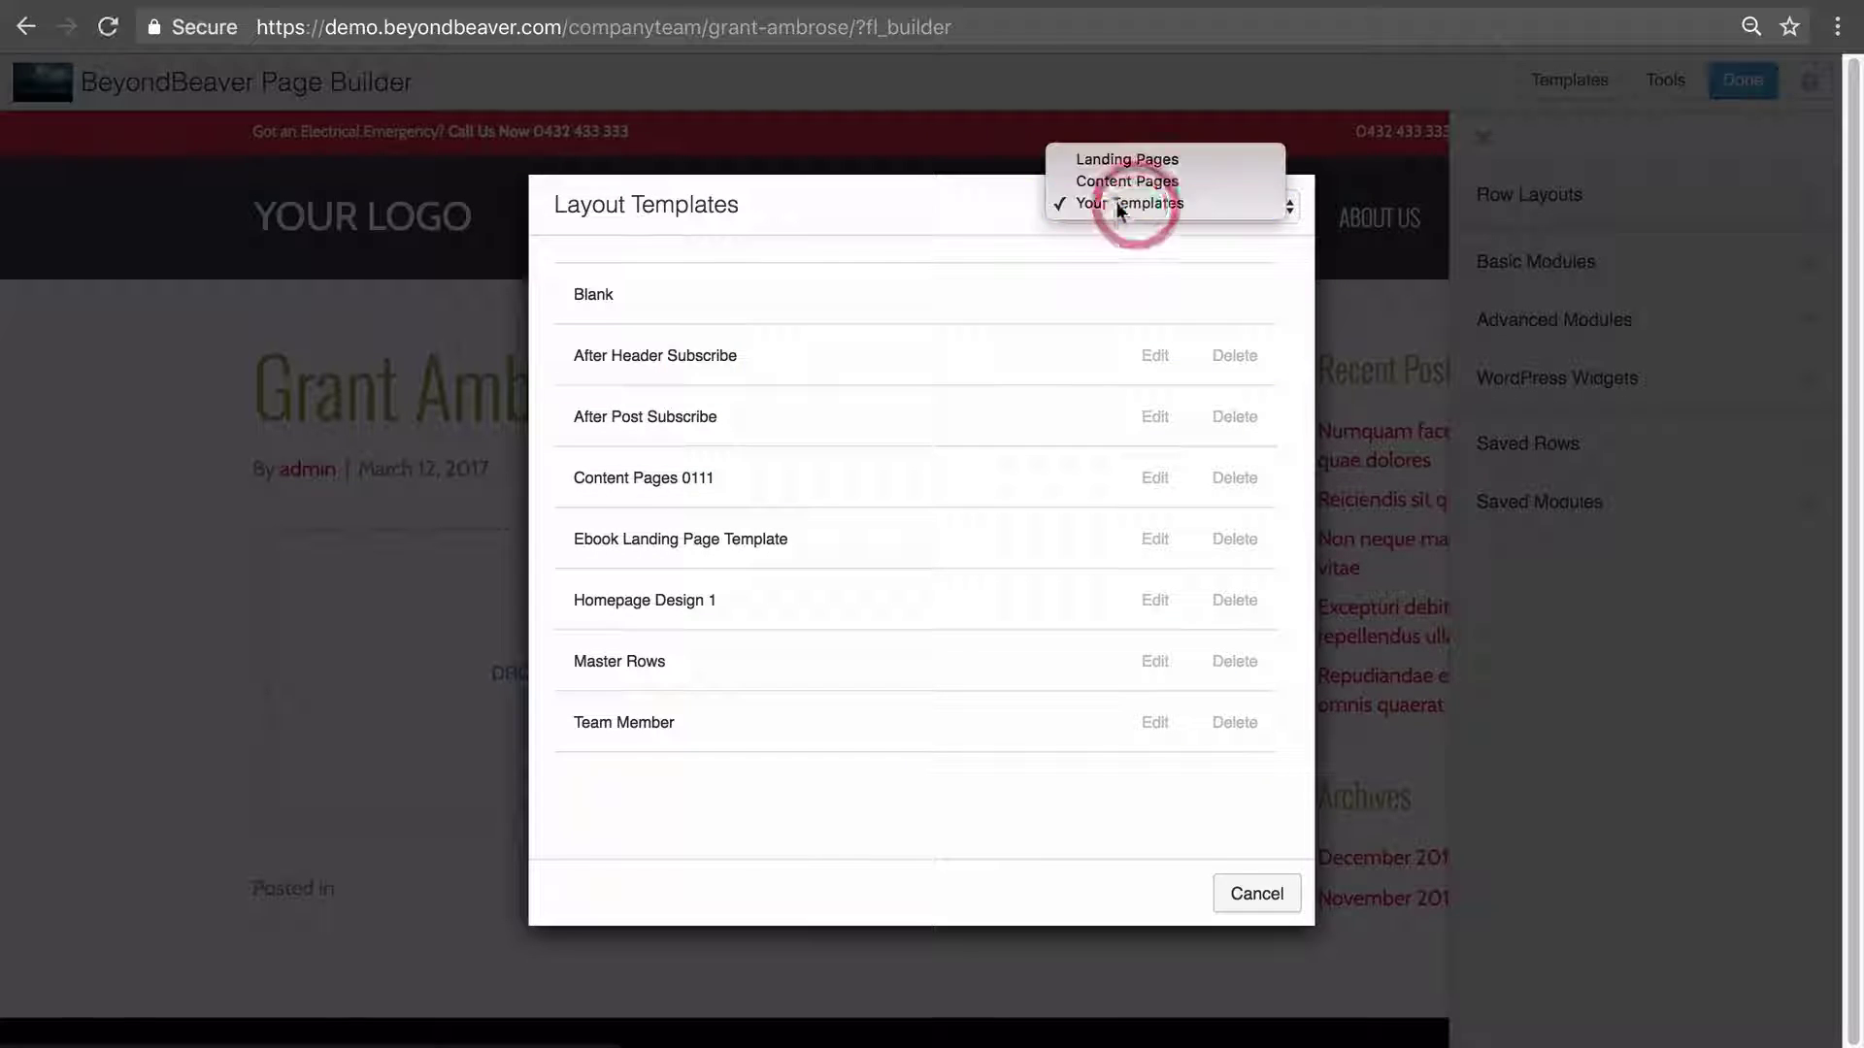
click(1108, 161)
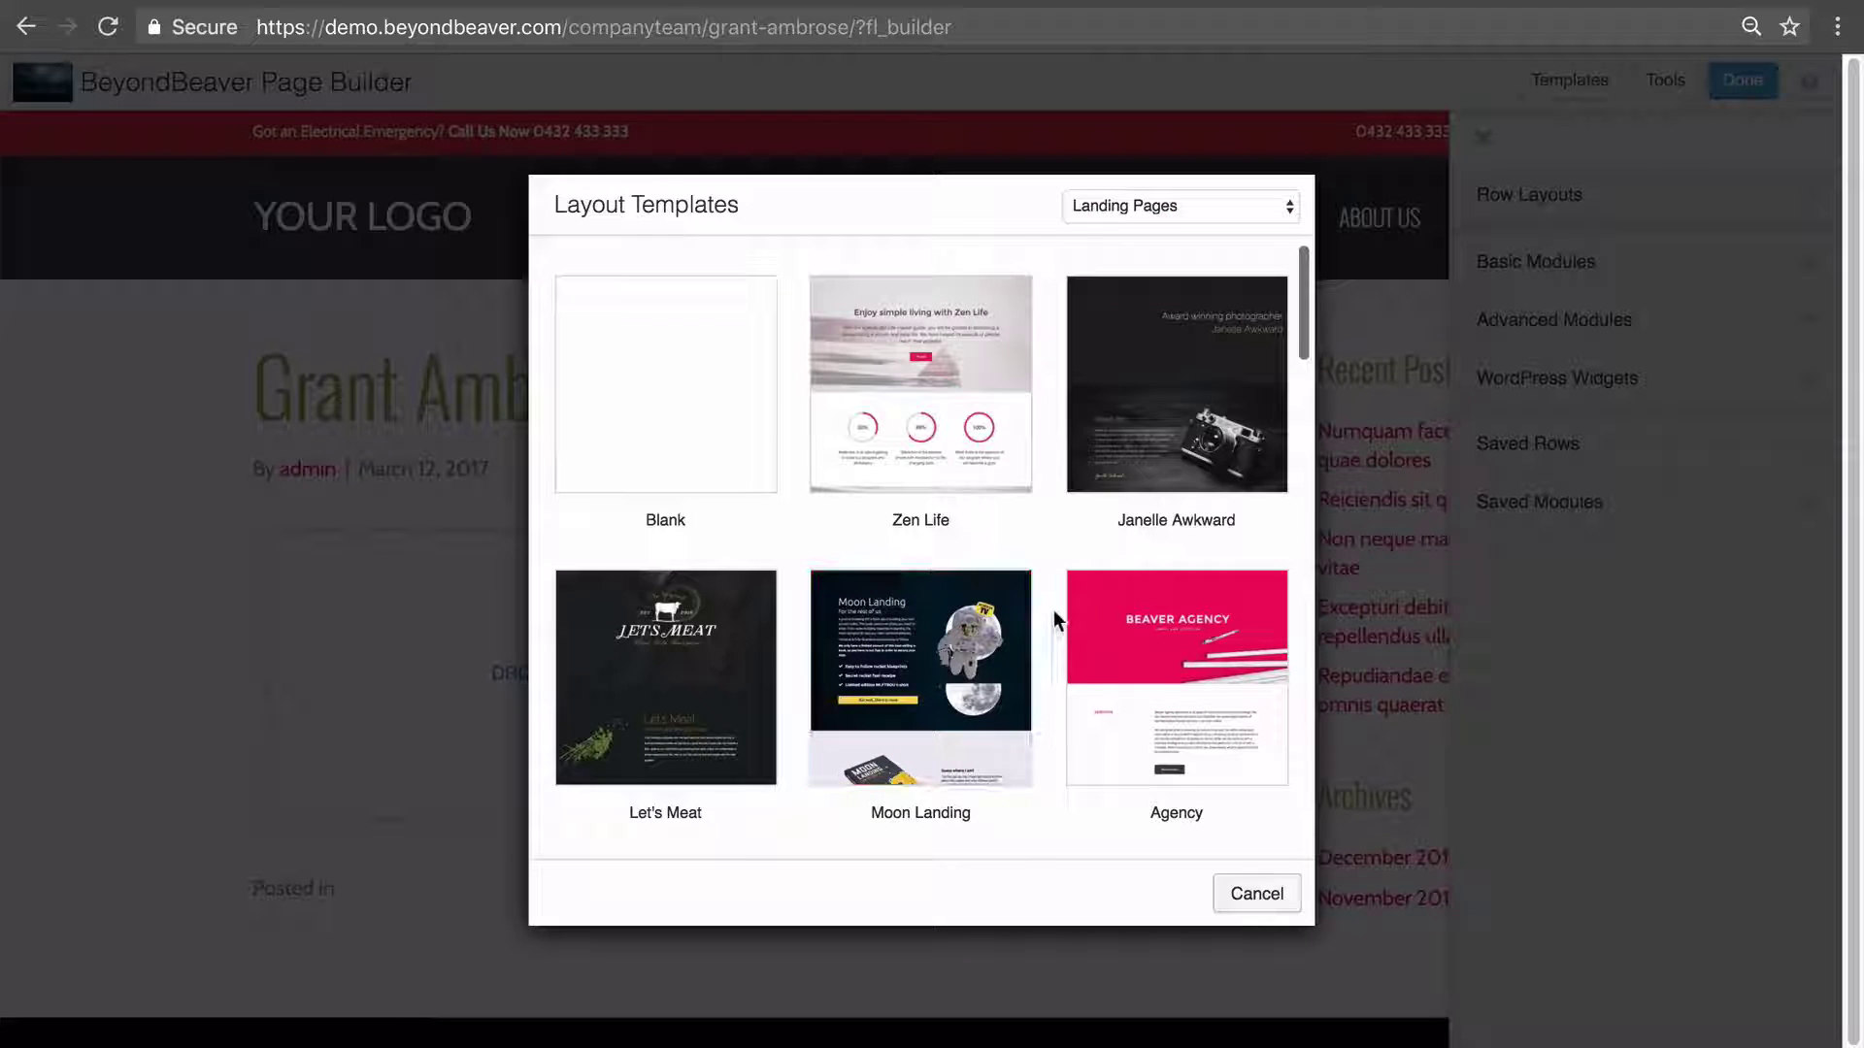
scroll(1039, 616, down, 1)
click(691, 627)
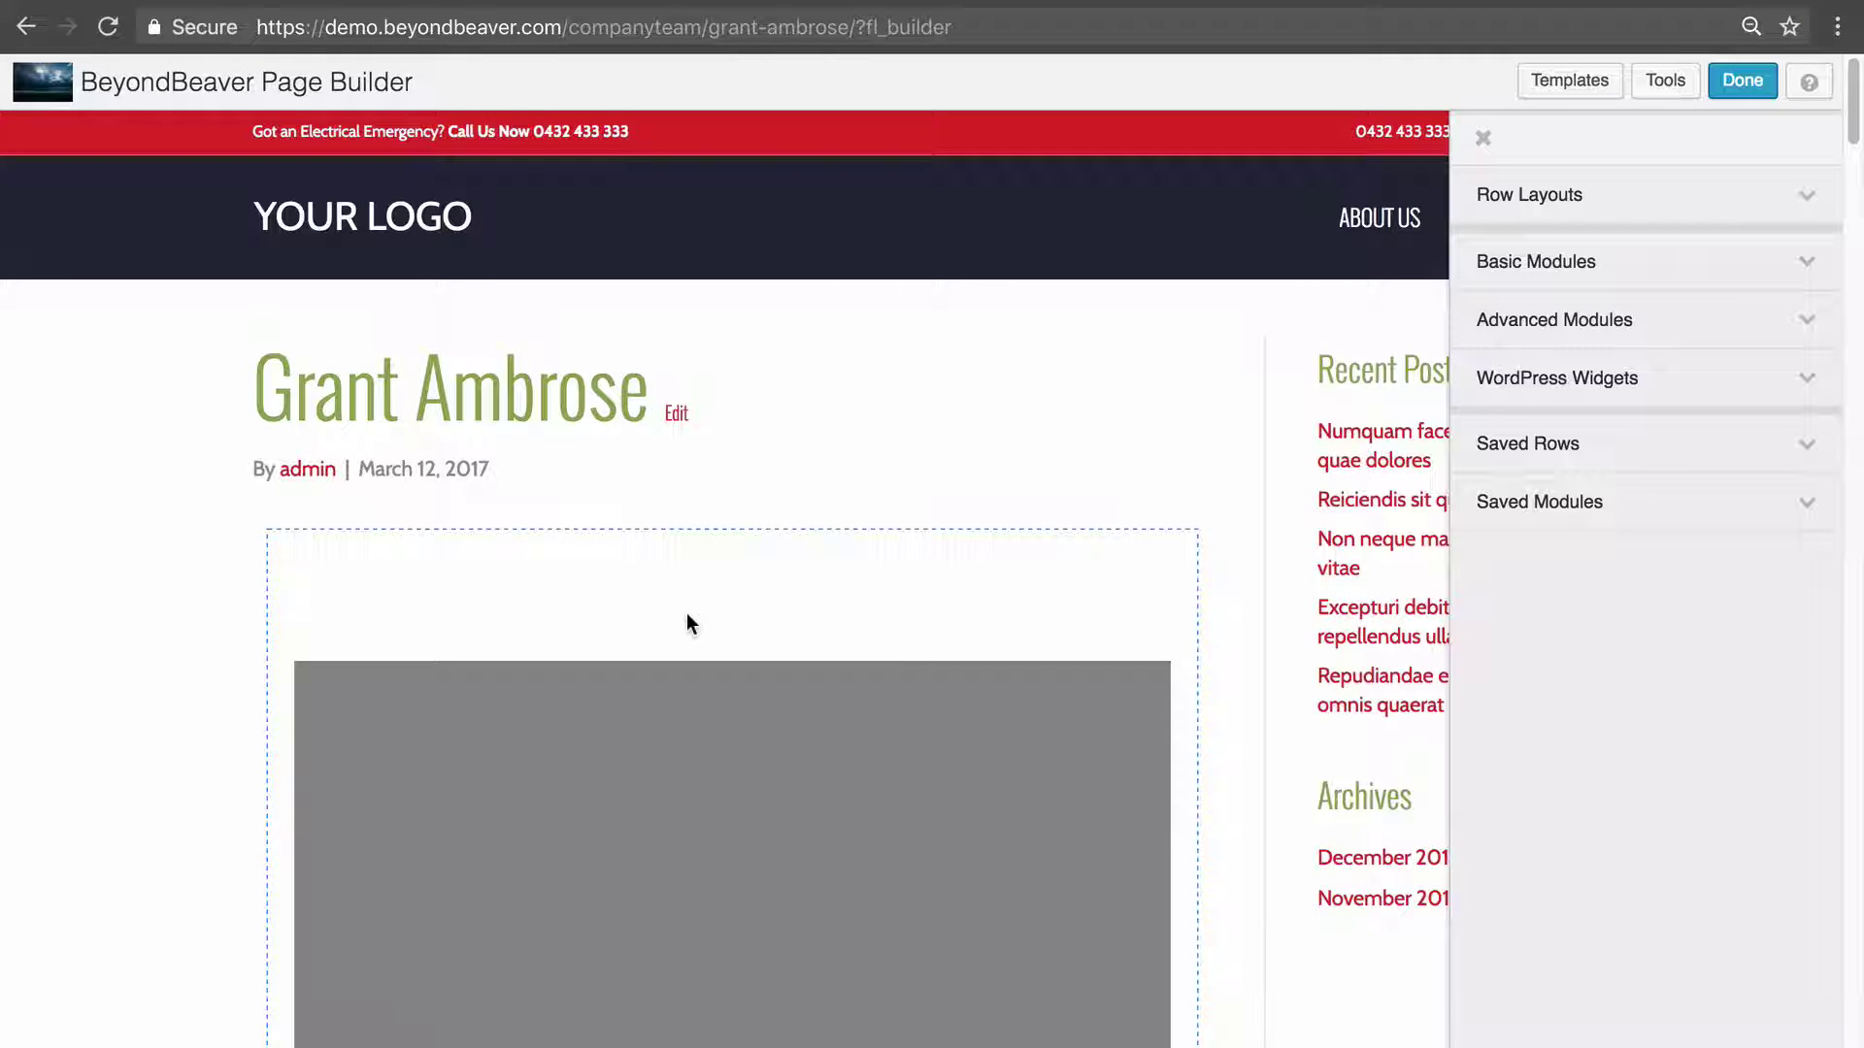
click(1742, 80)
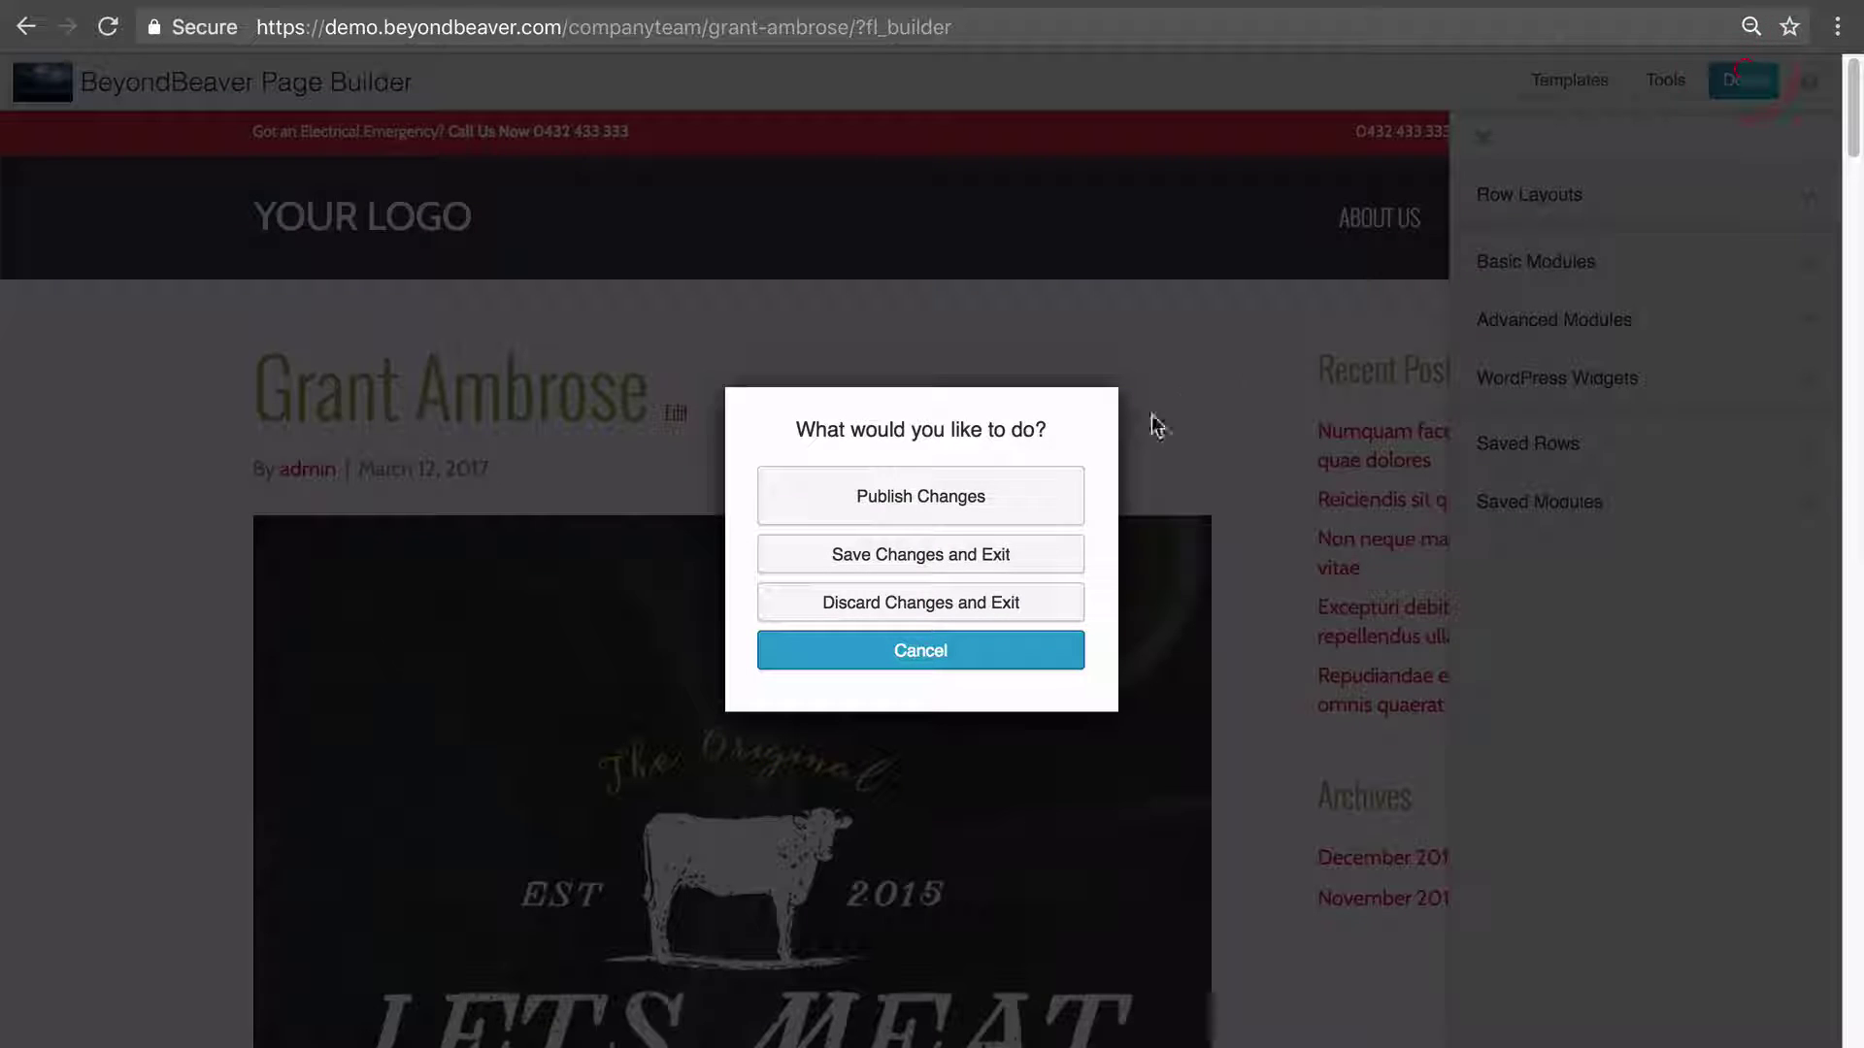
click(938, 491)
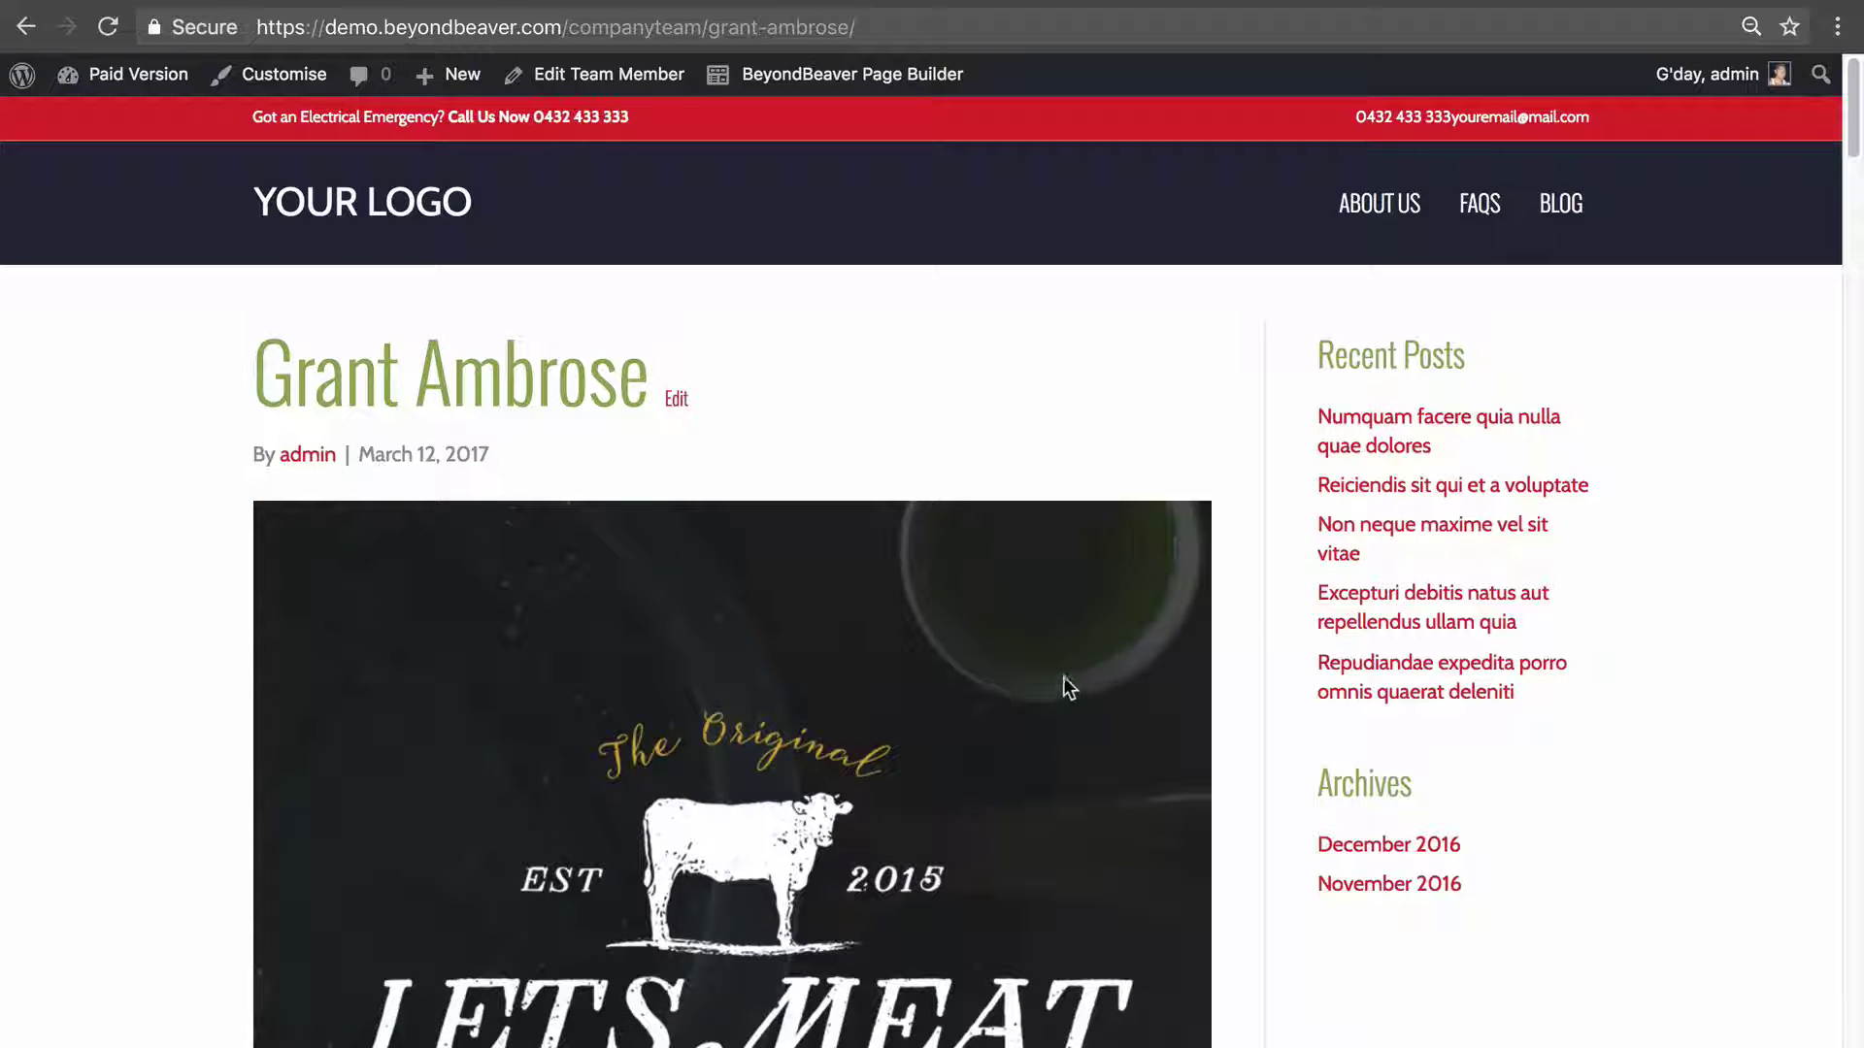
scroll(873, 539, down, 2)
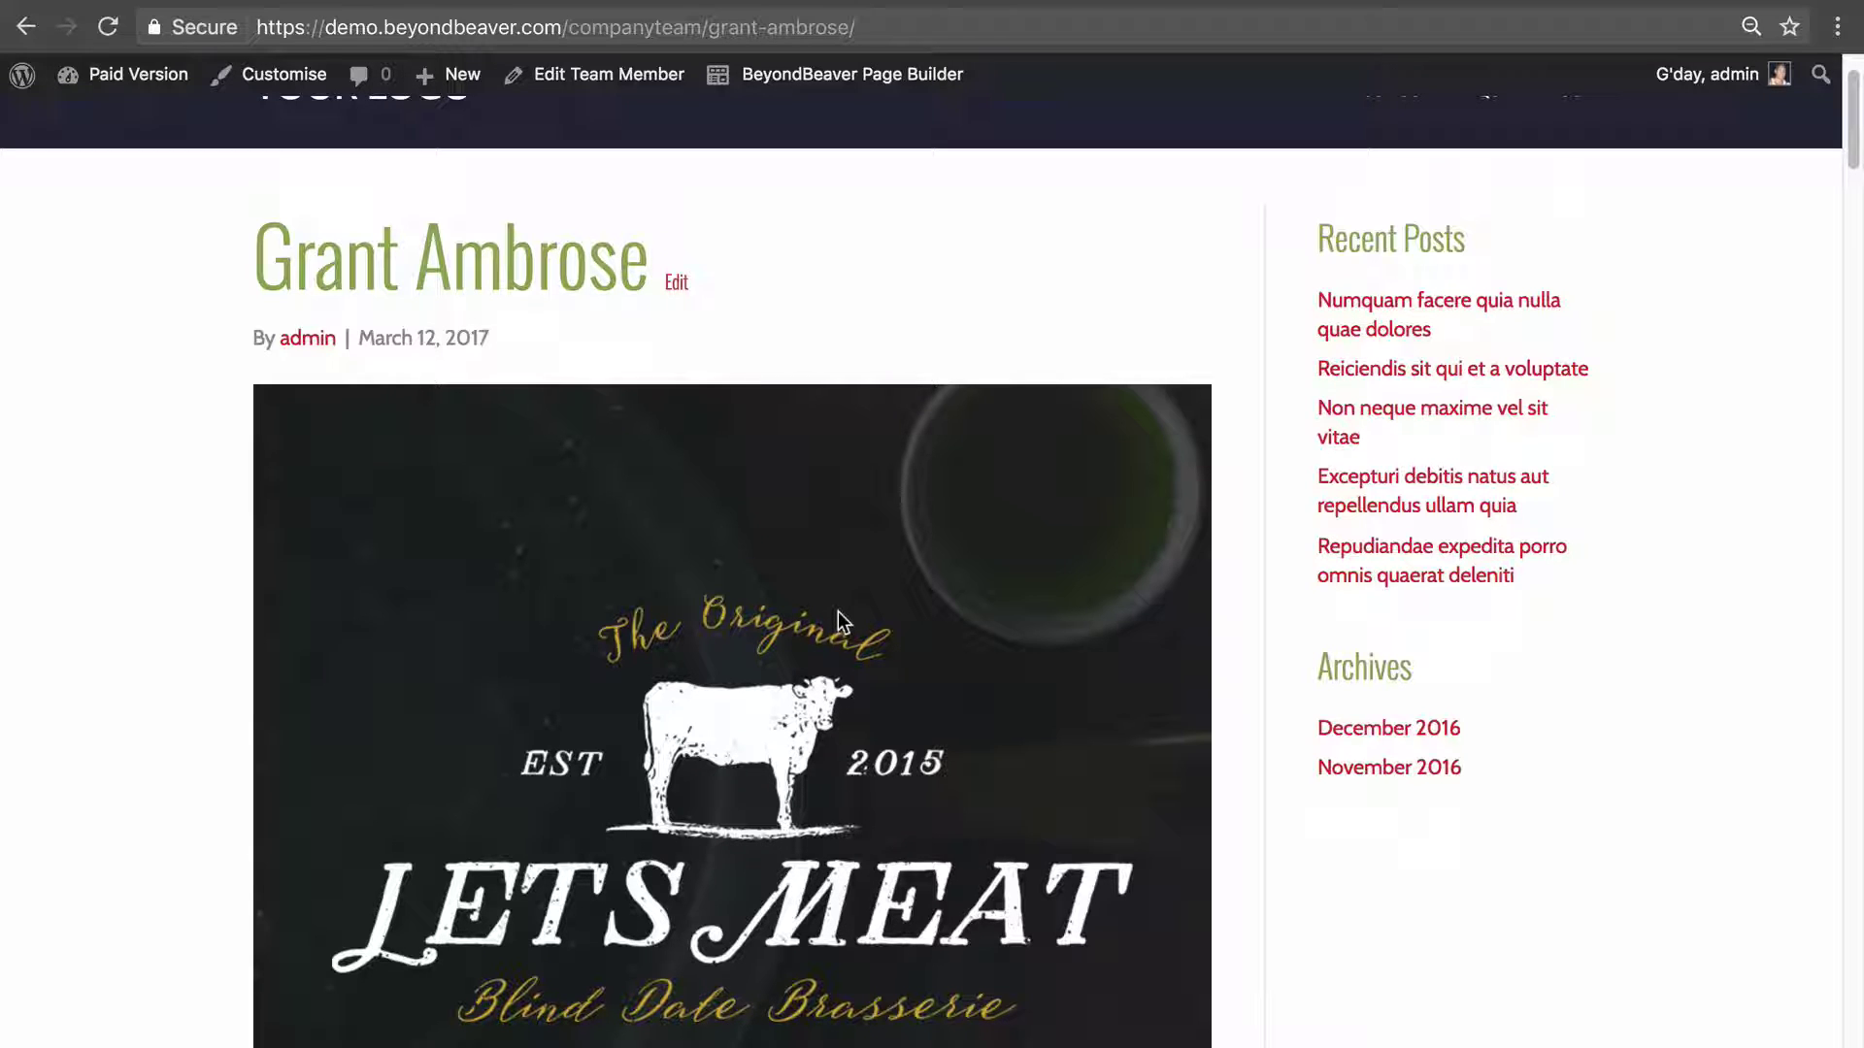
scroll(829, 590, up, 3)
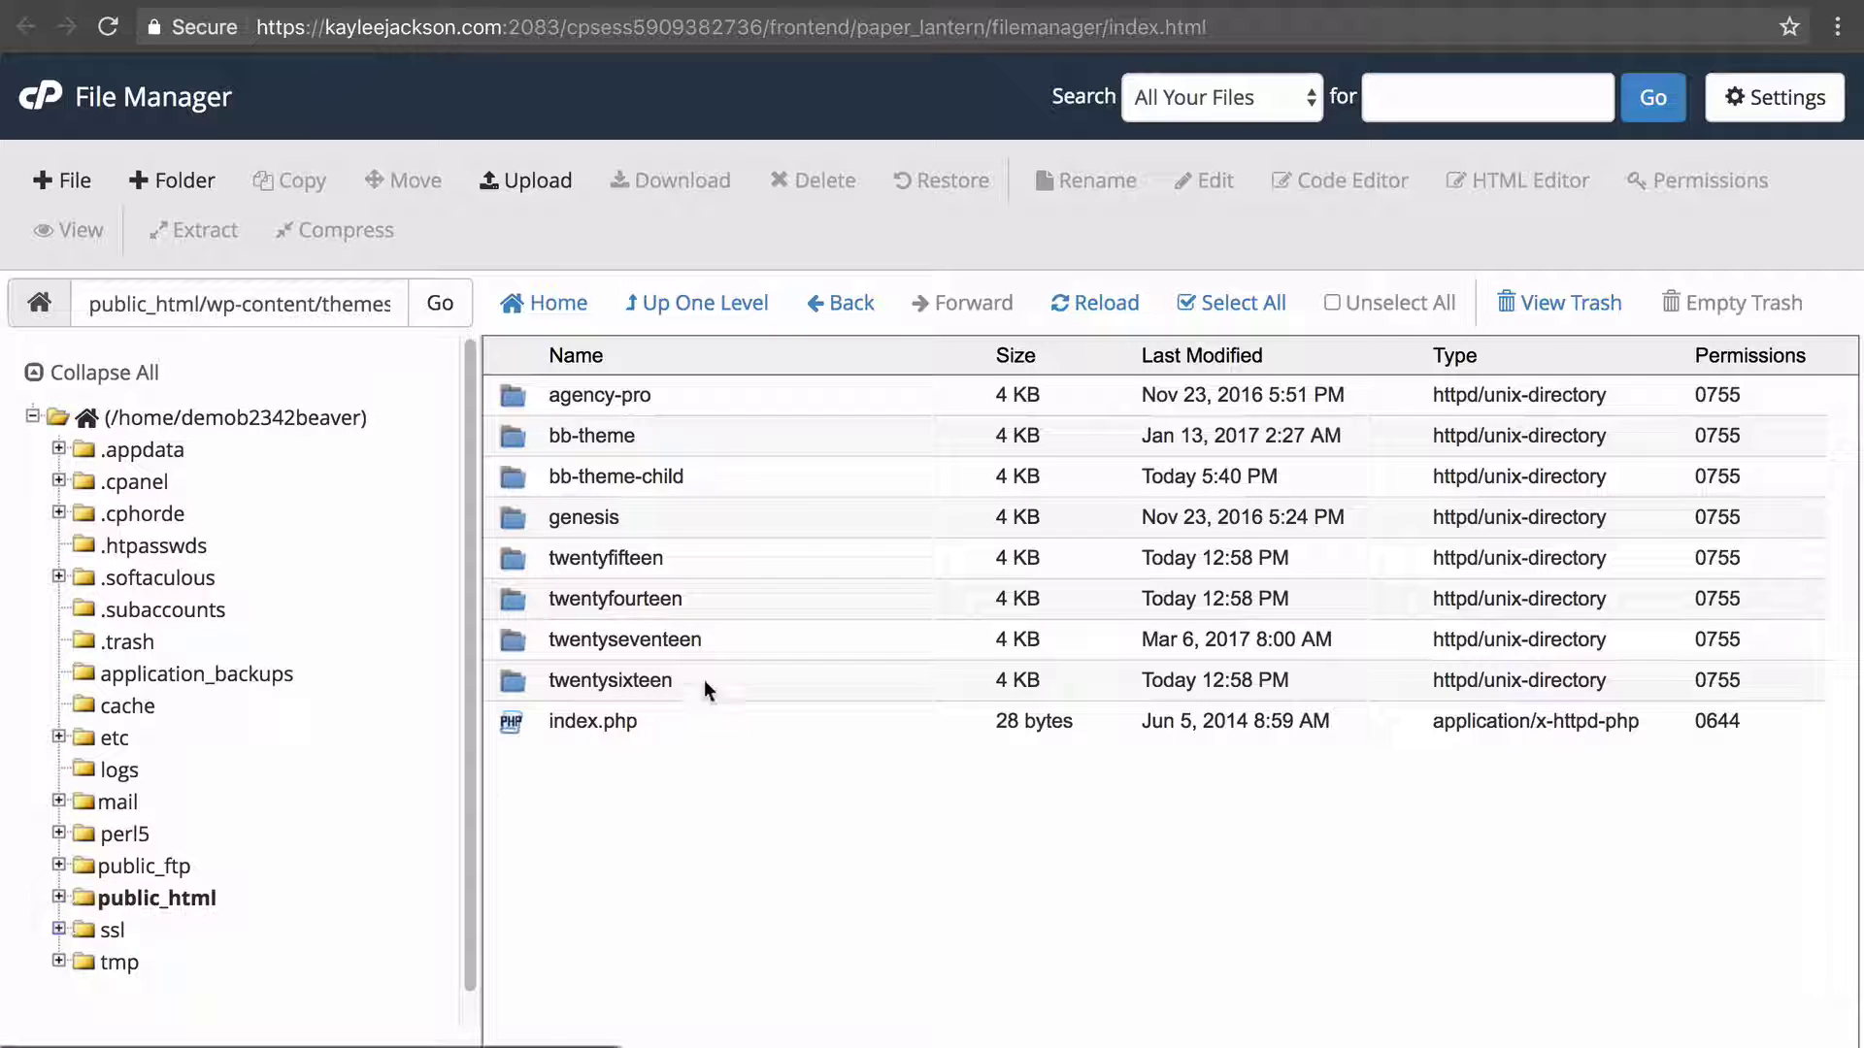
double_click(728, 472)
click(1052, 707)
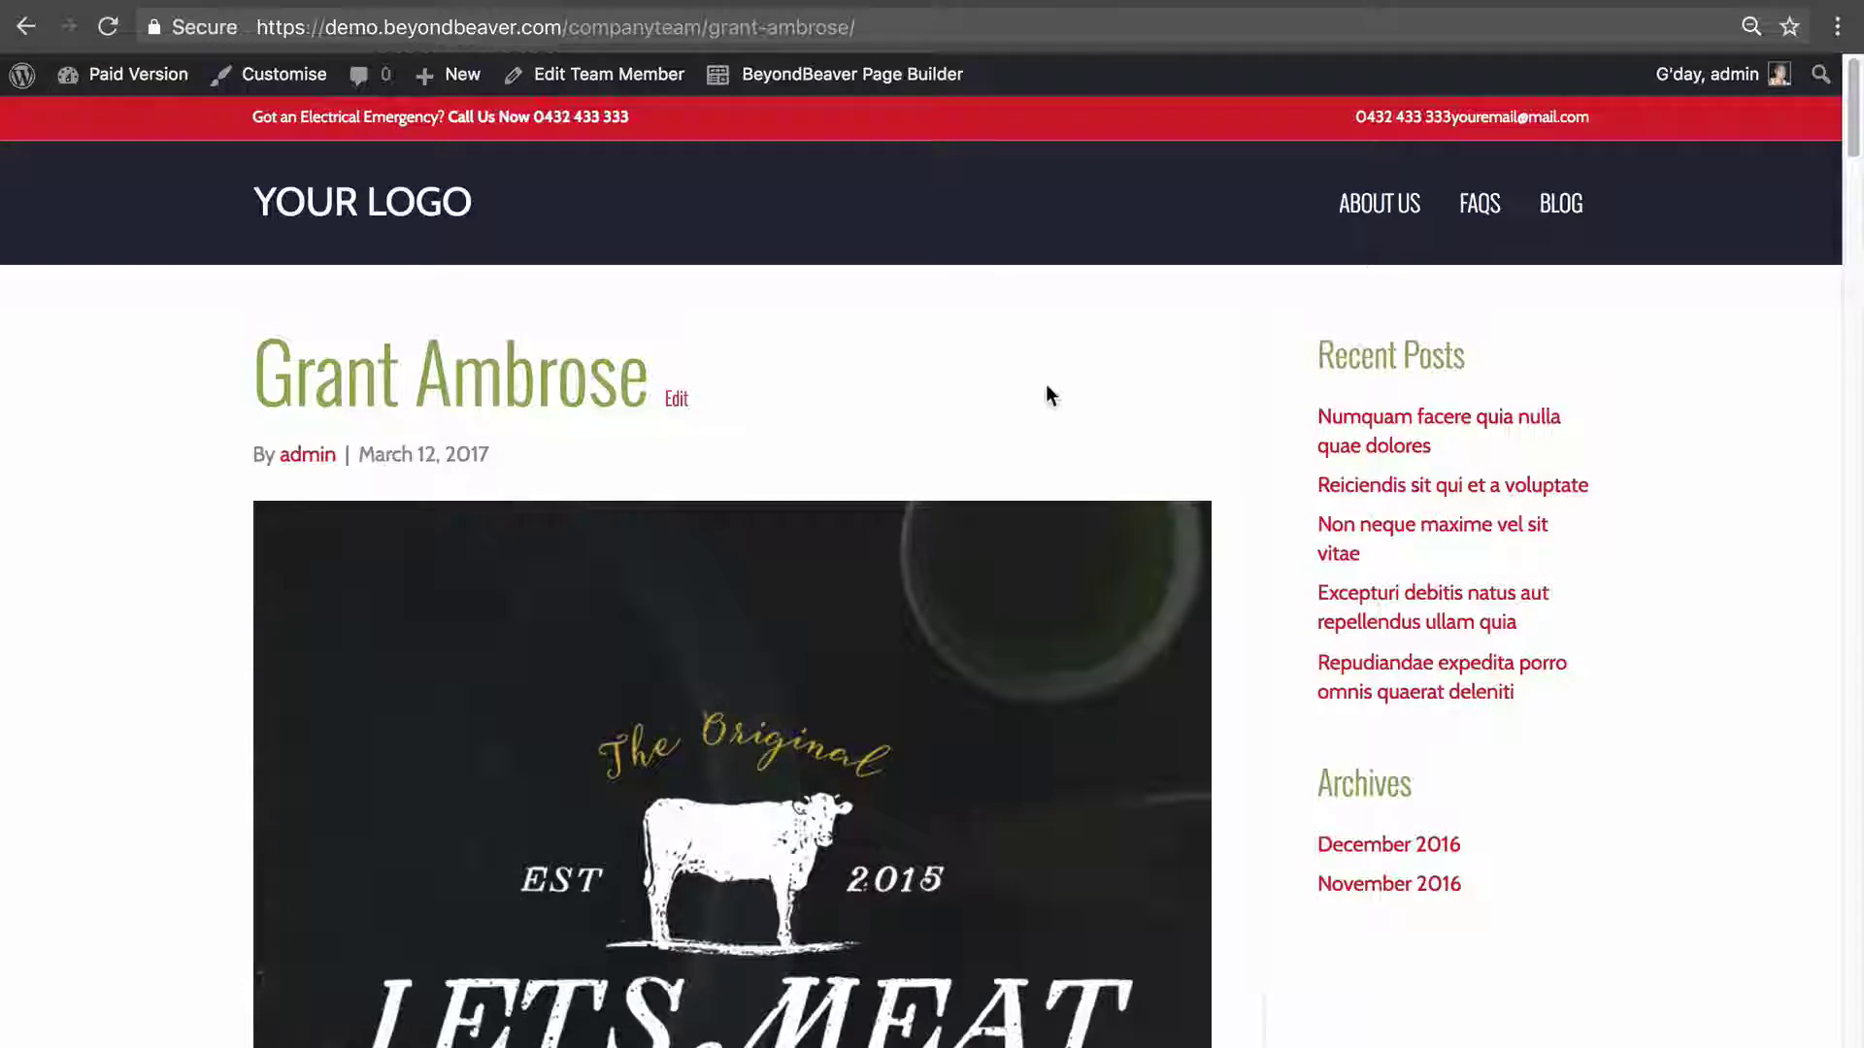
key(ctrl+Tab)
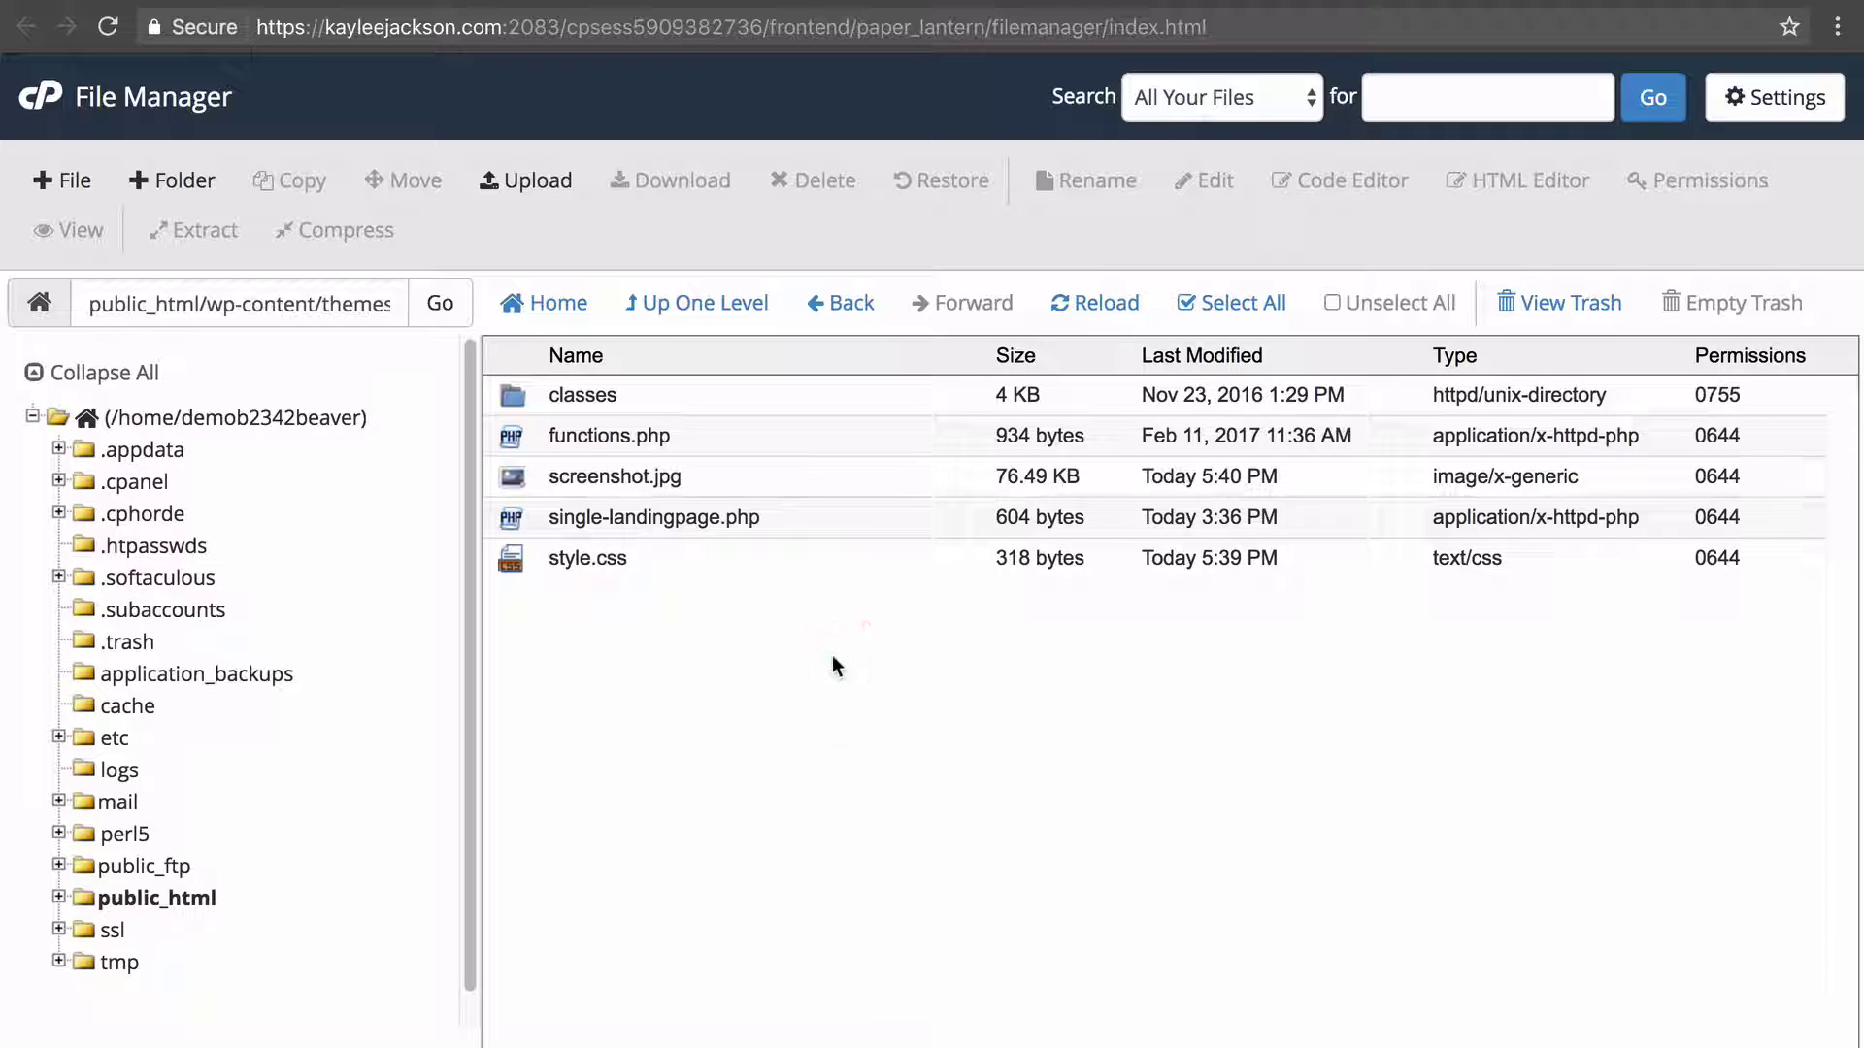
click(667, 307)
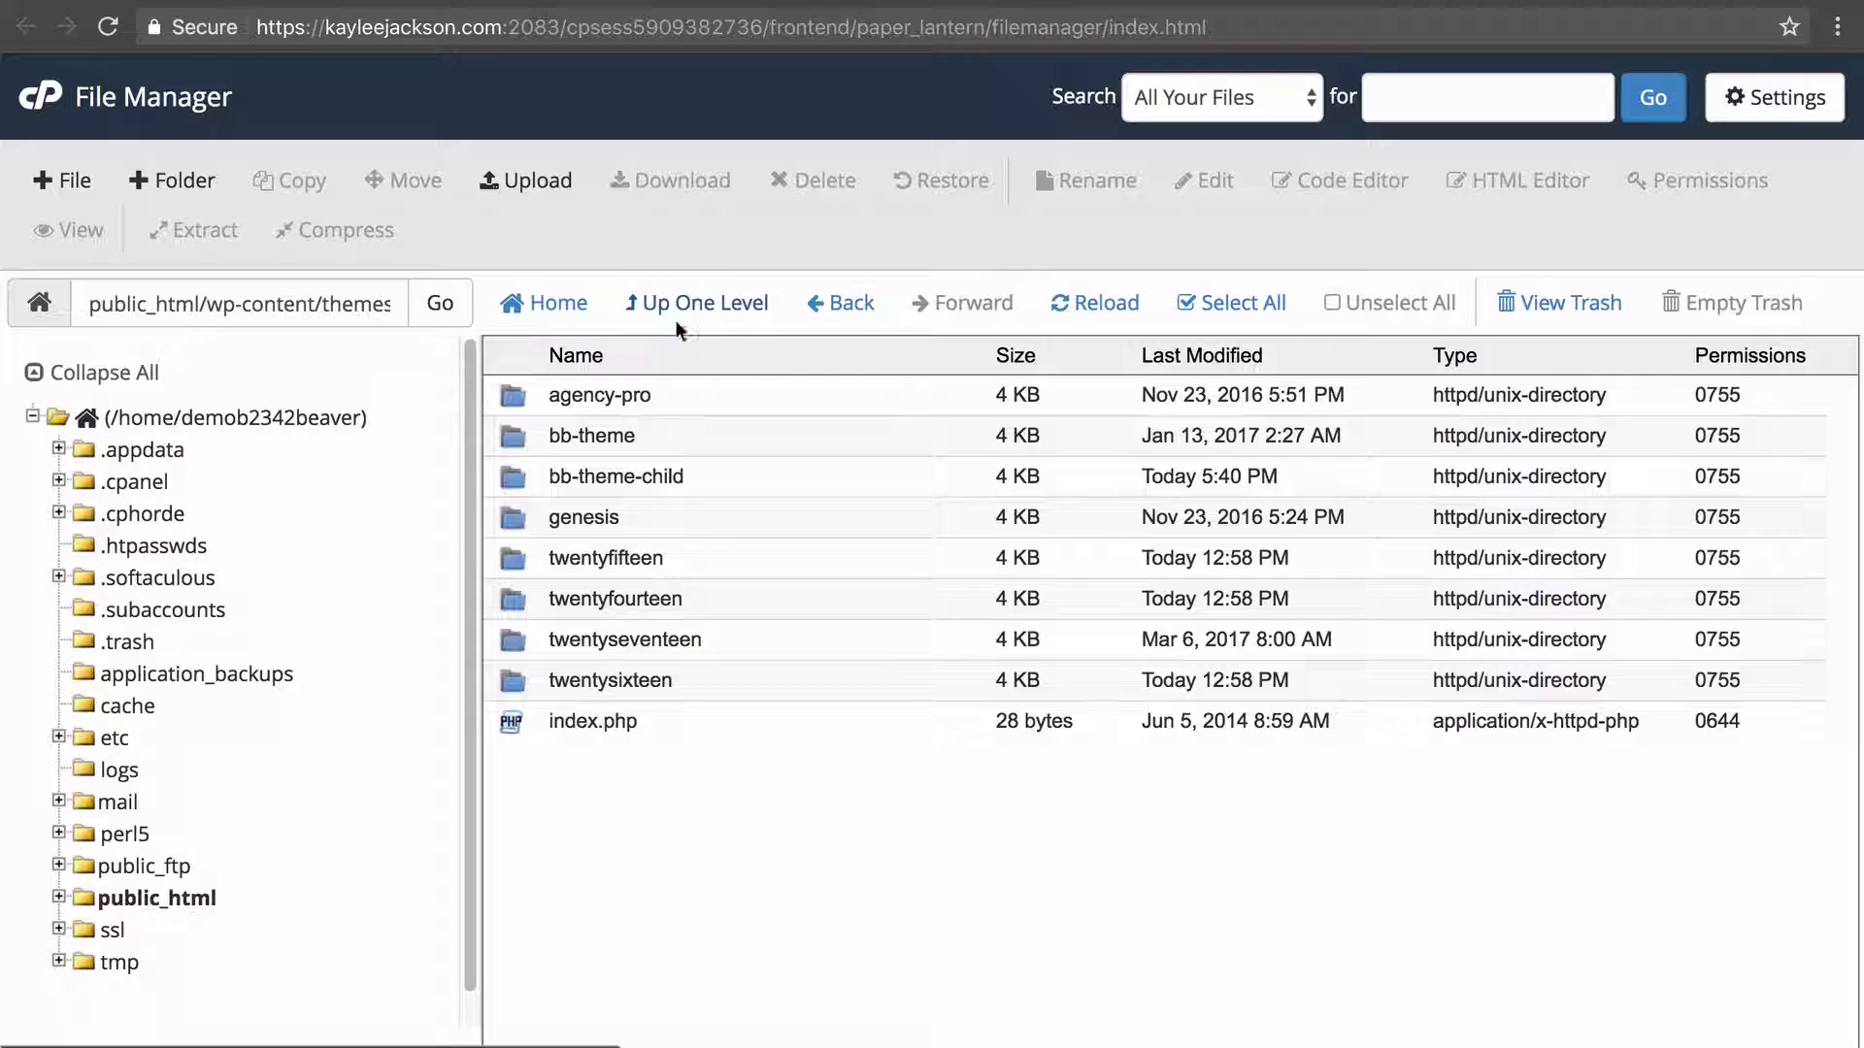
double_click(664, 436)
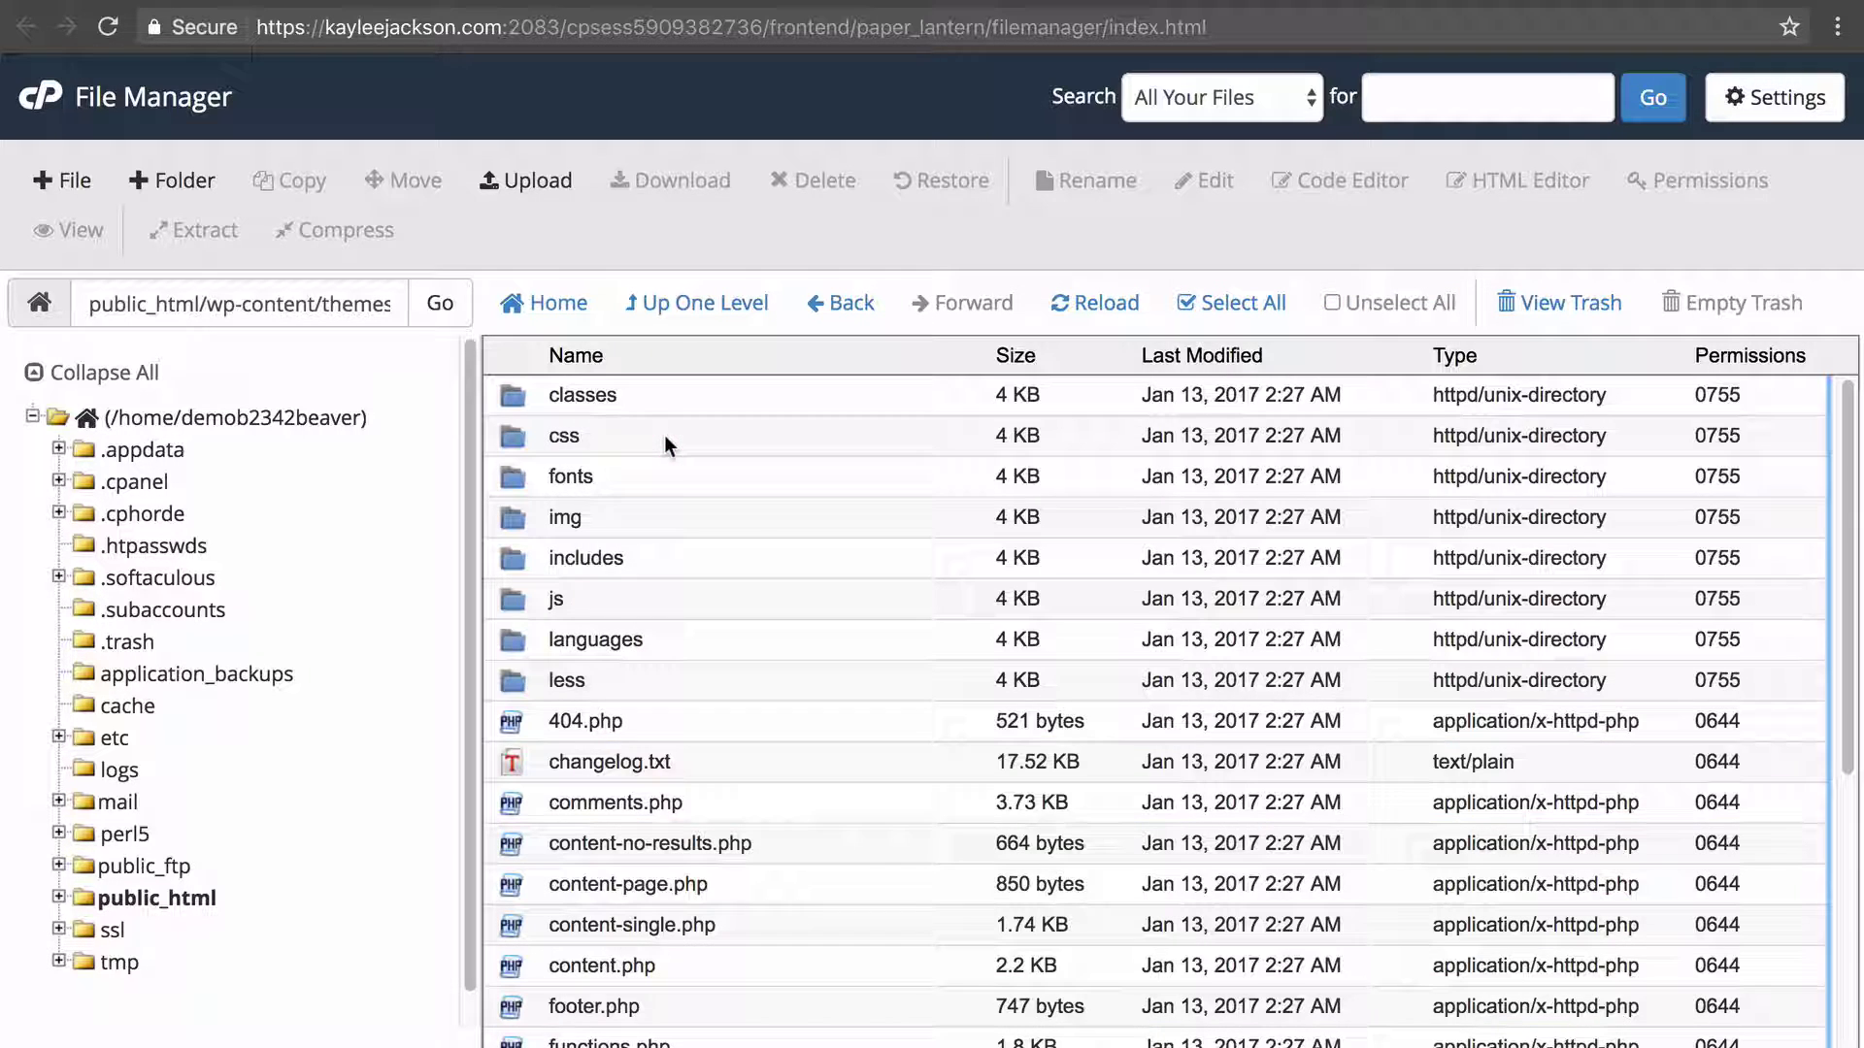
scroll(874, 673, down, 5)
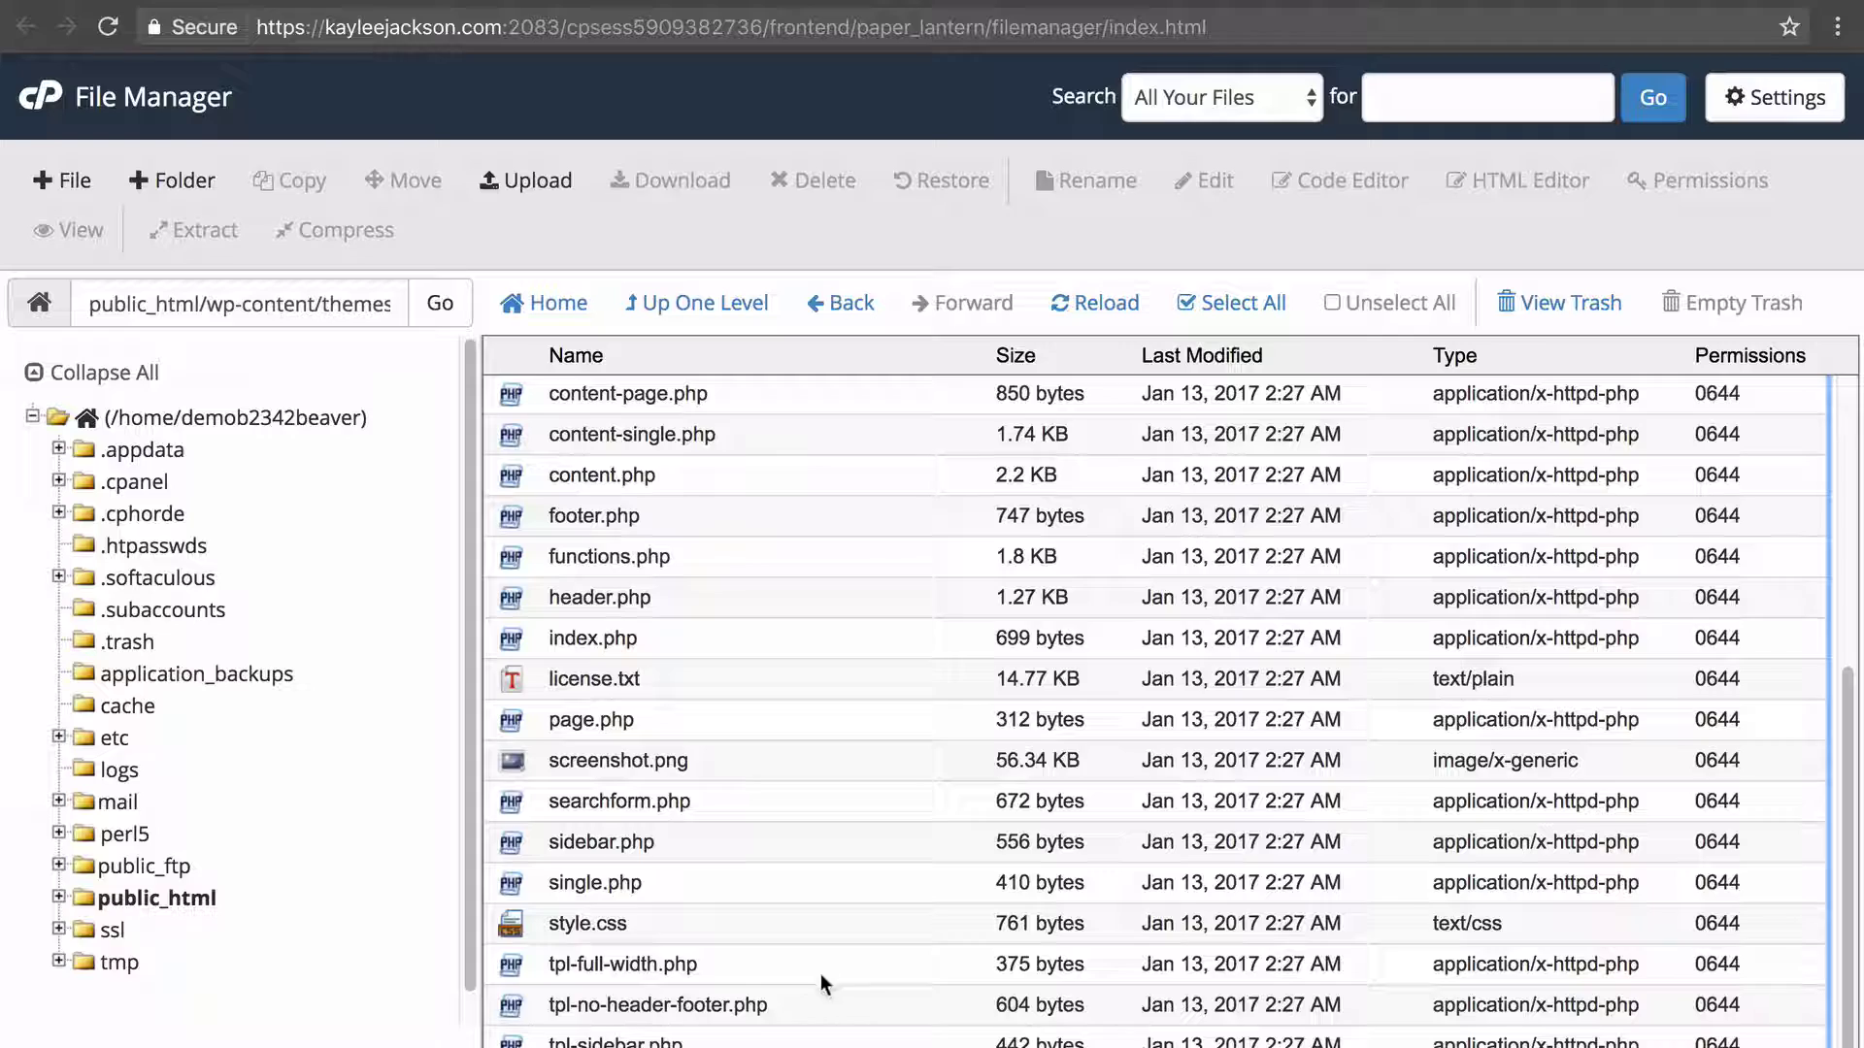
click(847, 970)
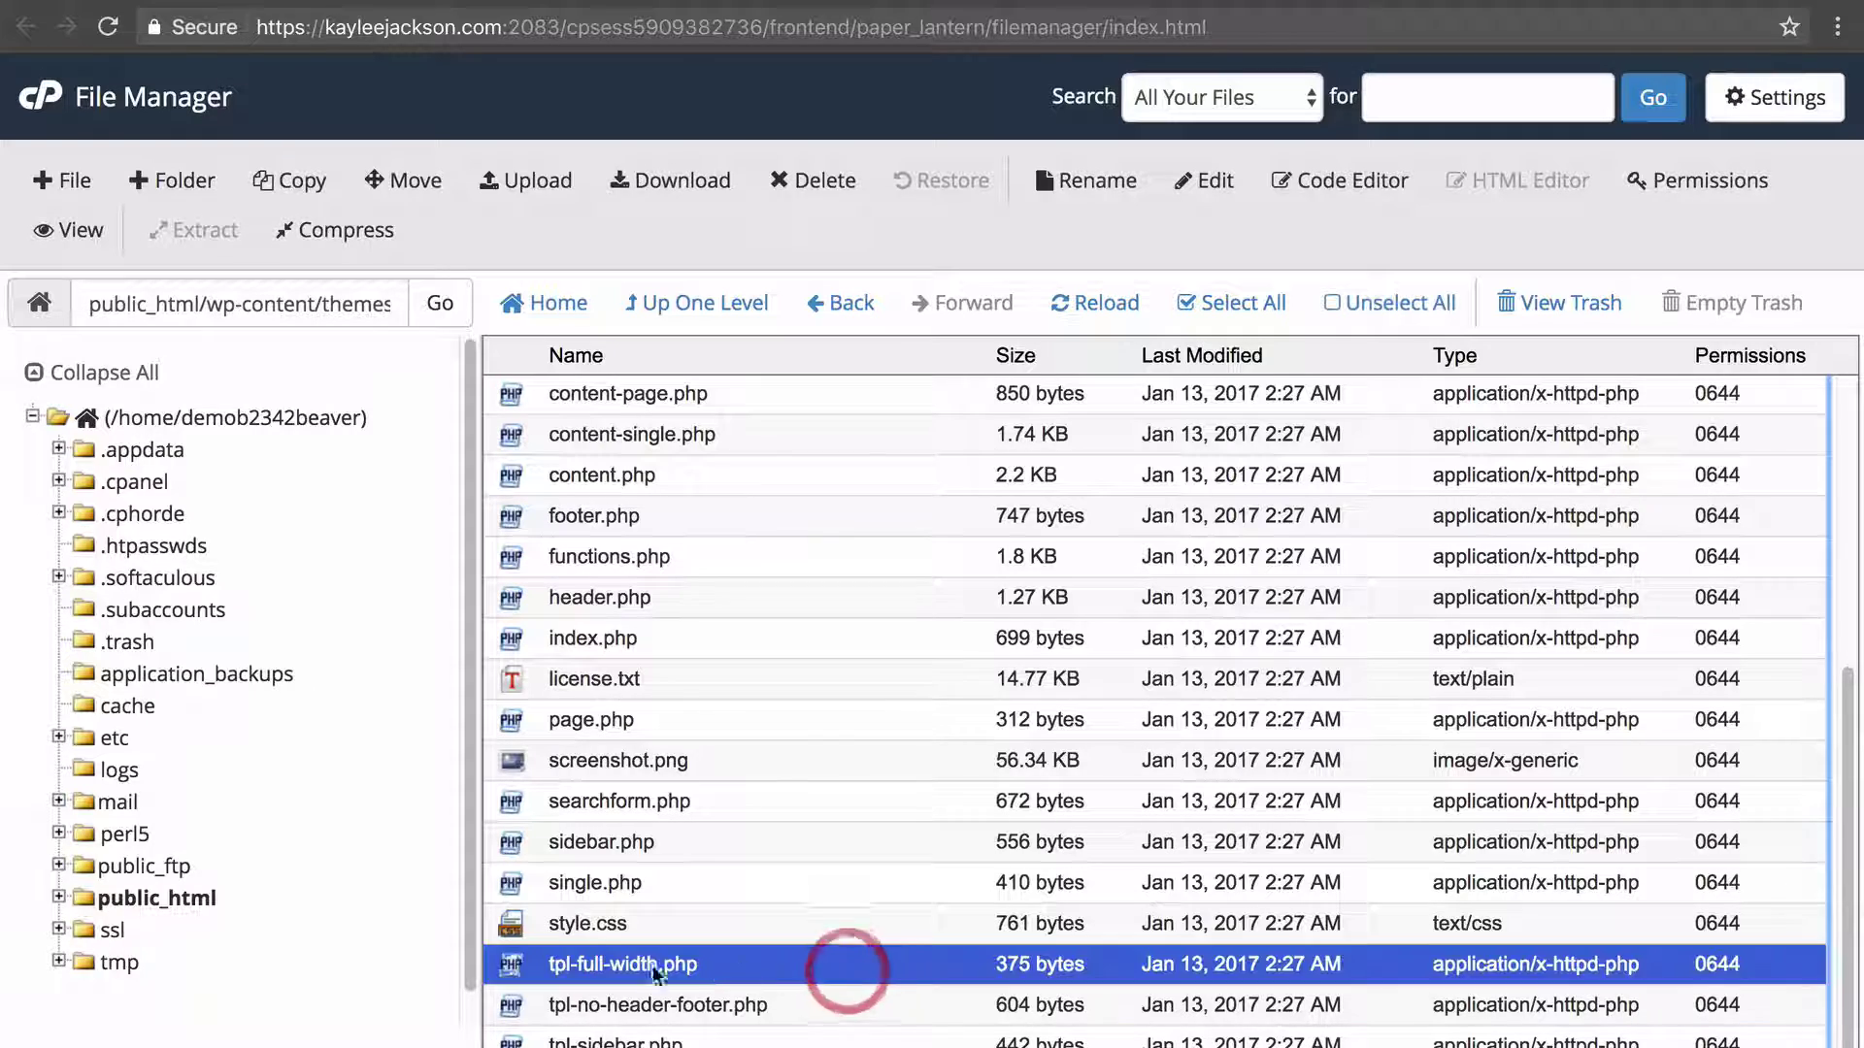
right_click(811, 972)
click(934, 763)
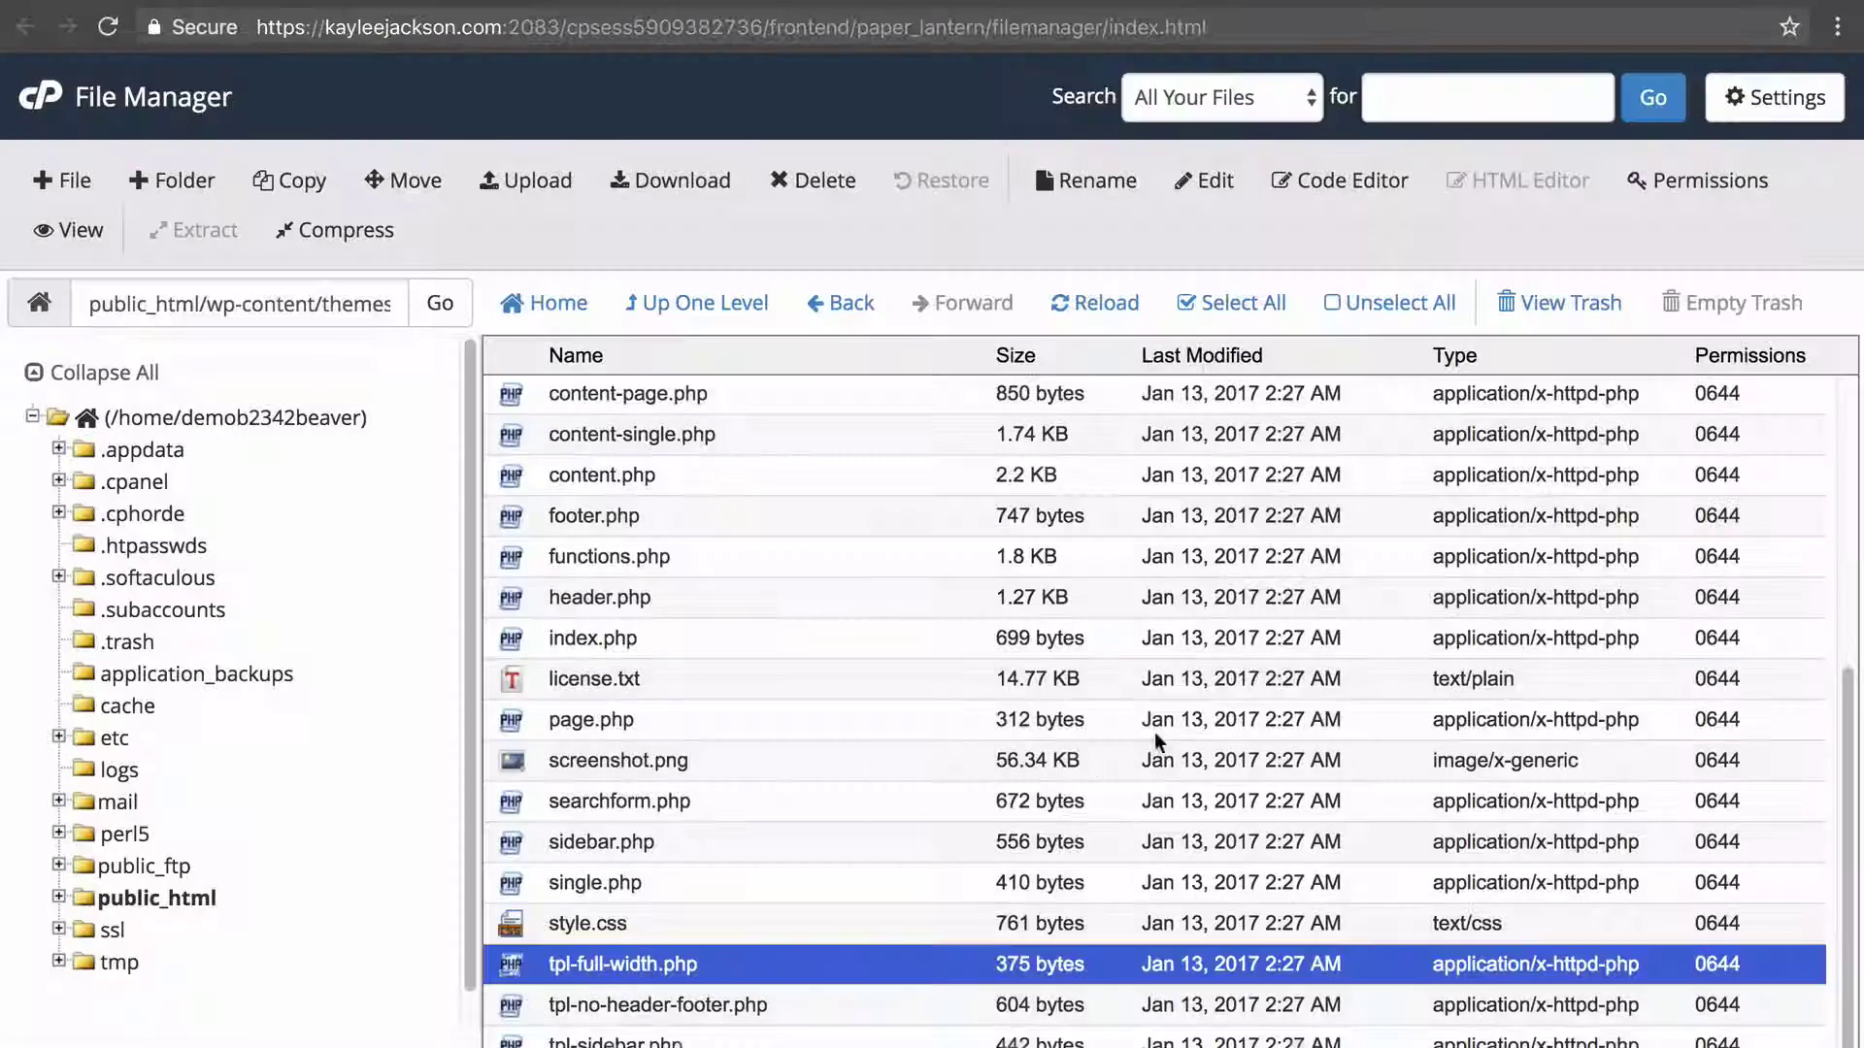
click(1192, 785)
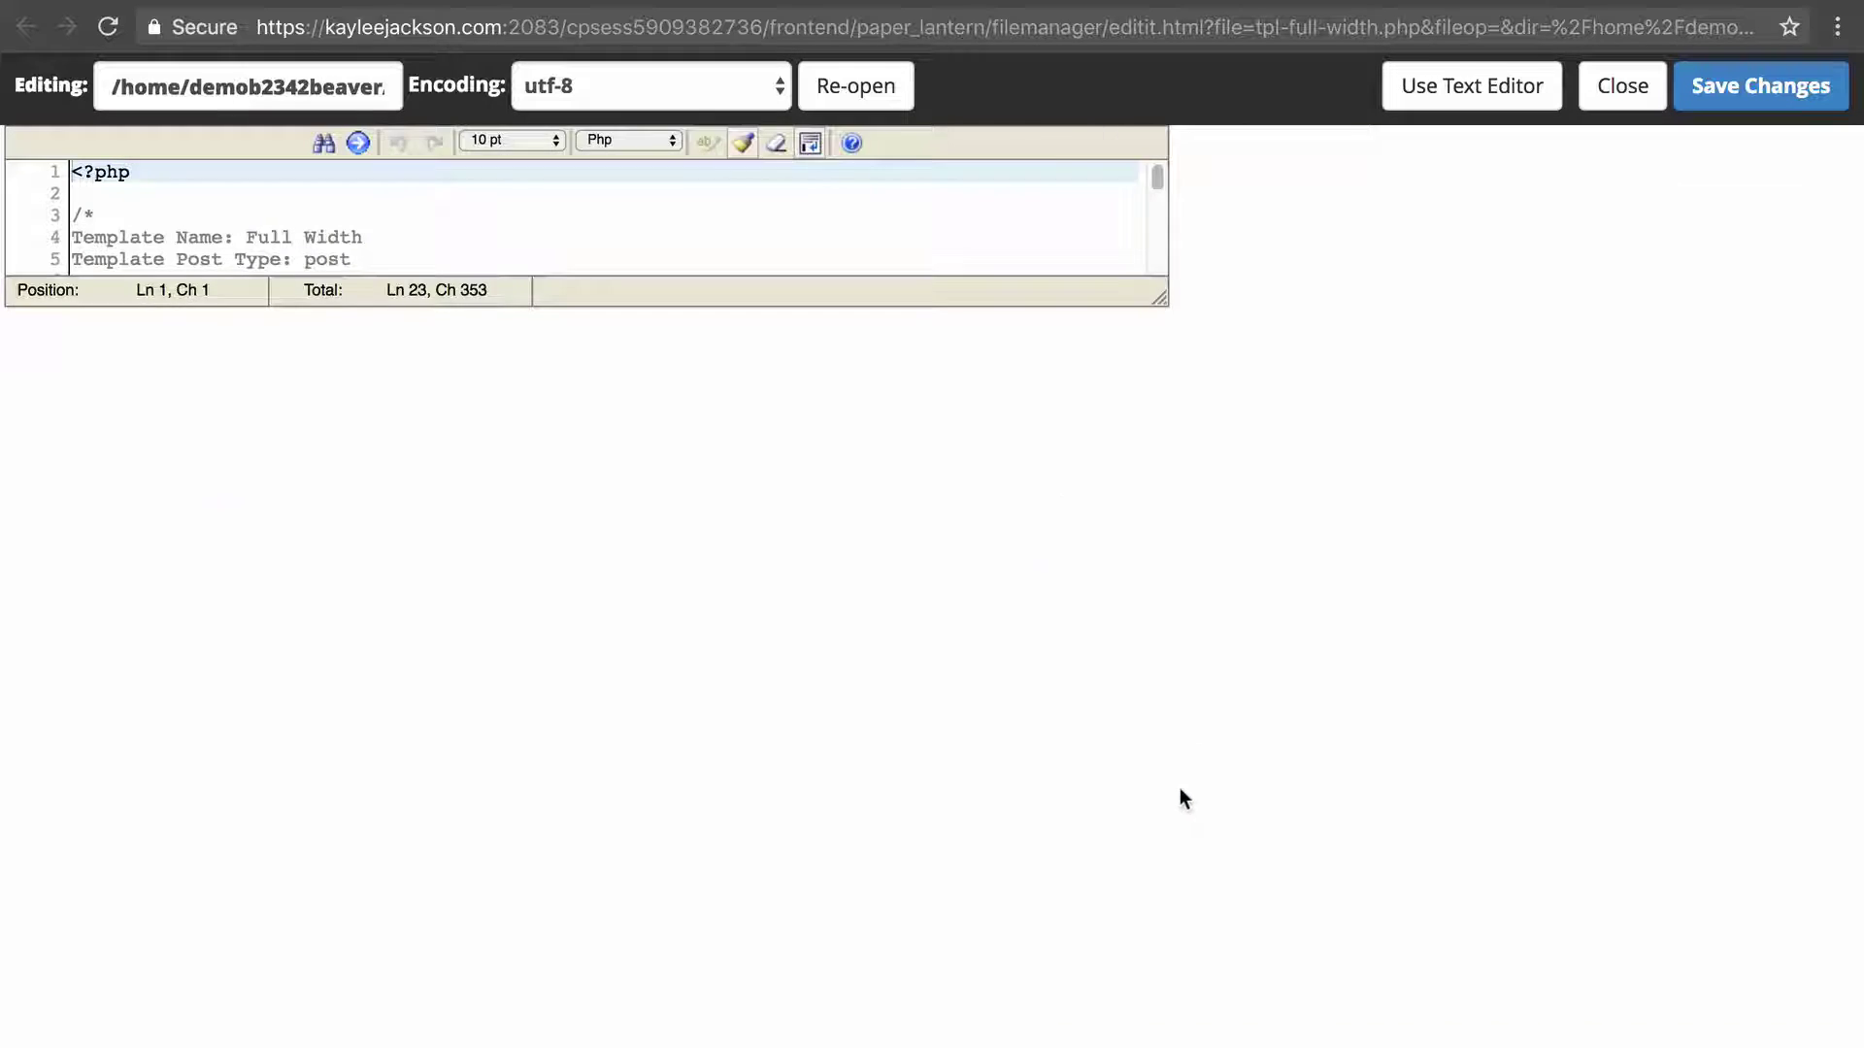
drag(129, 347, 230, 365)
drag(281, 433, 250, 606)
double_click(199, 652)
click(260, 860)
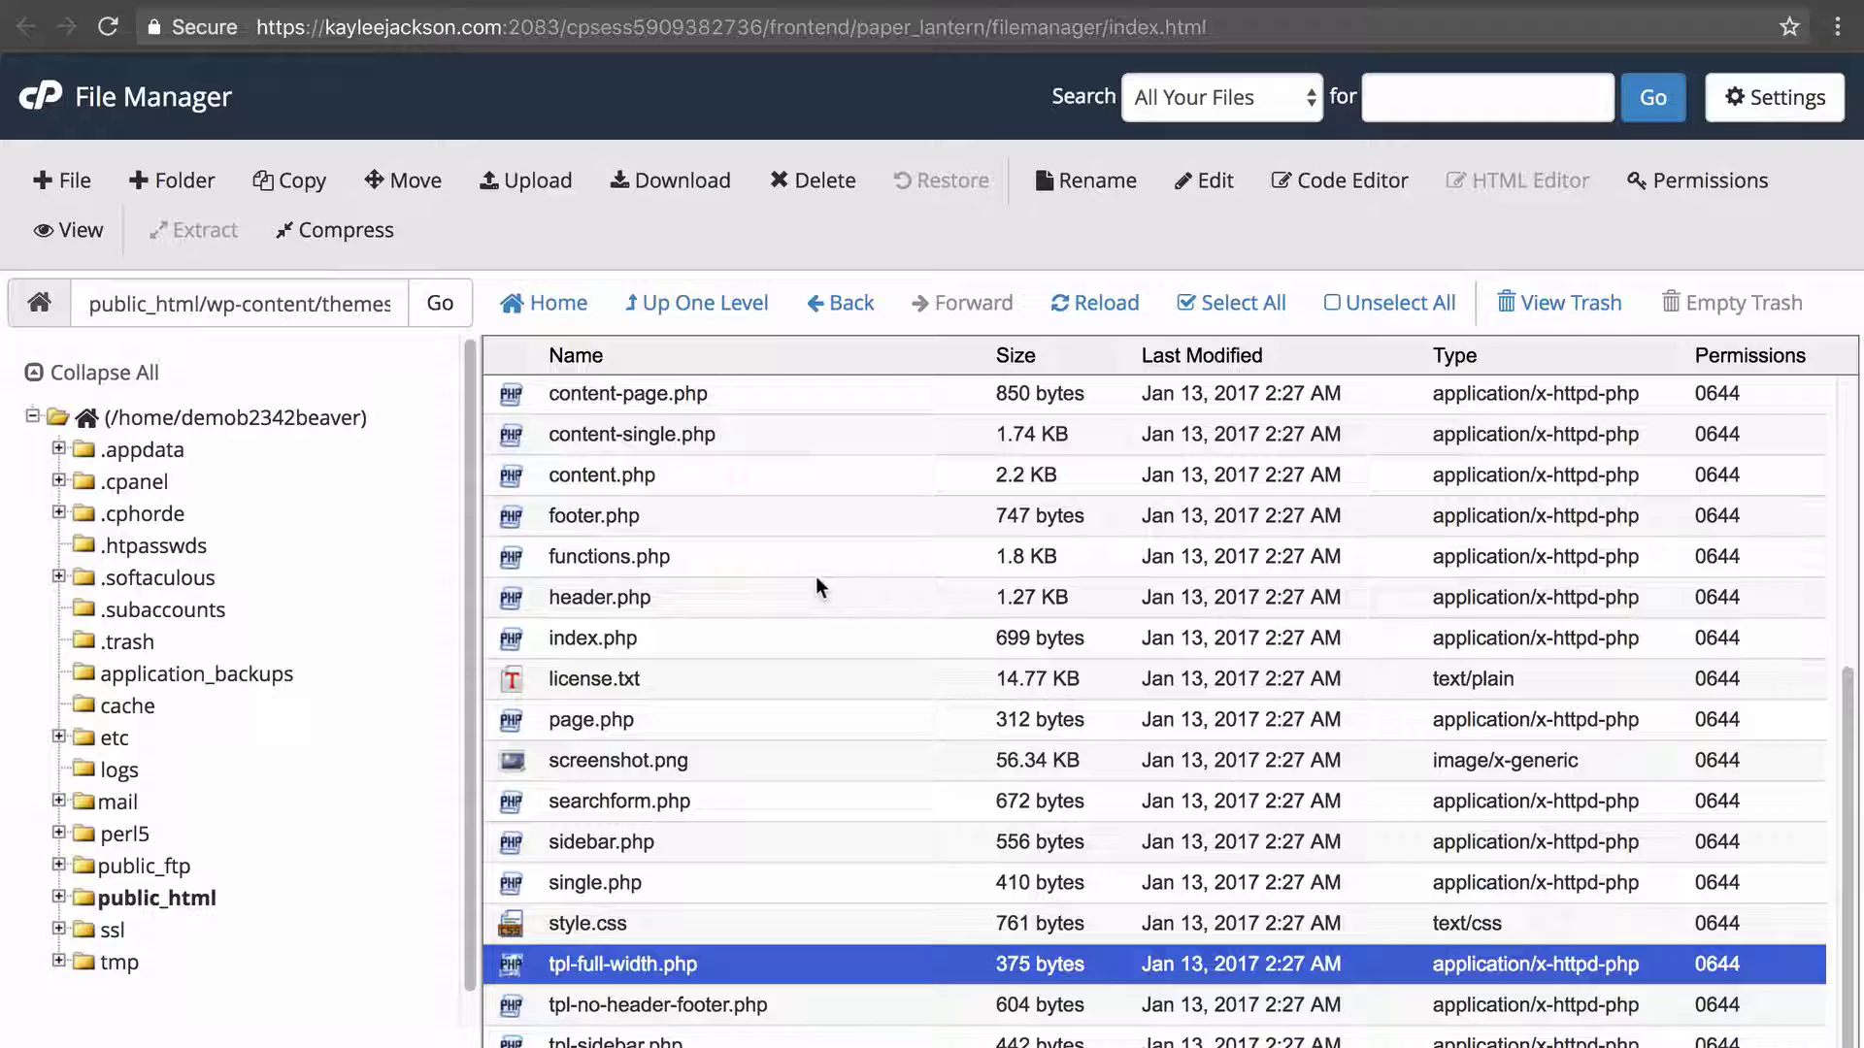
click(656, 883)
right_click(697, 884)
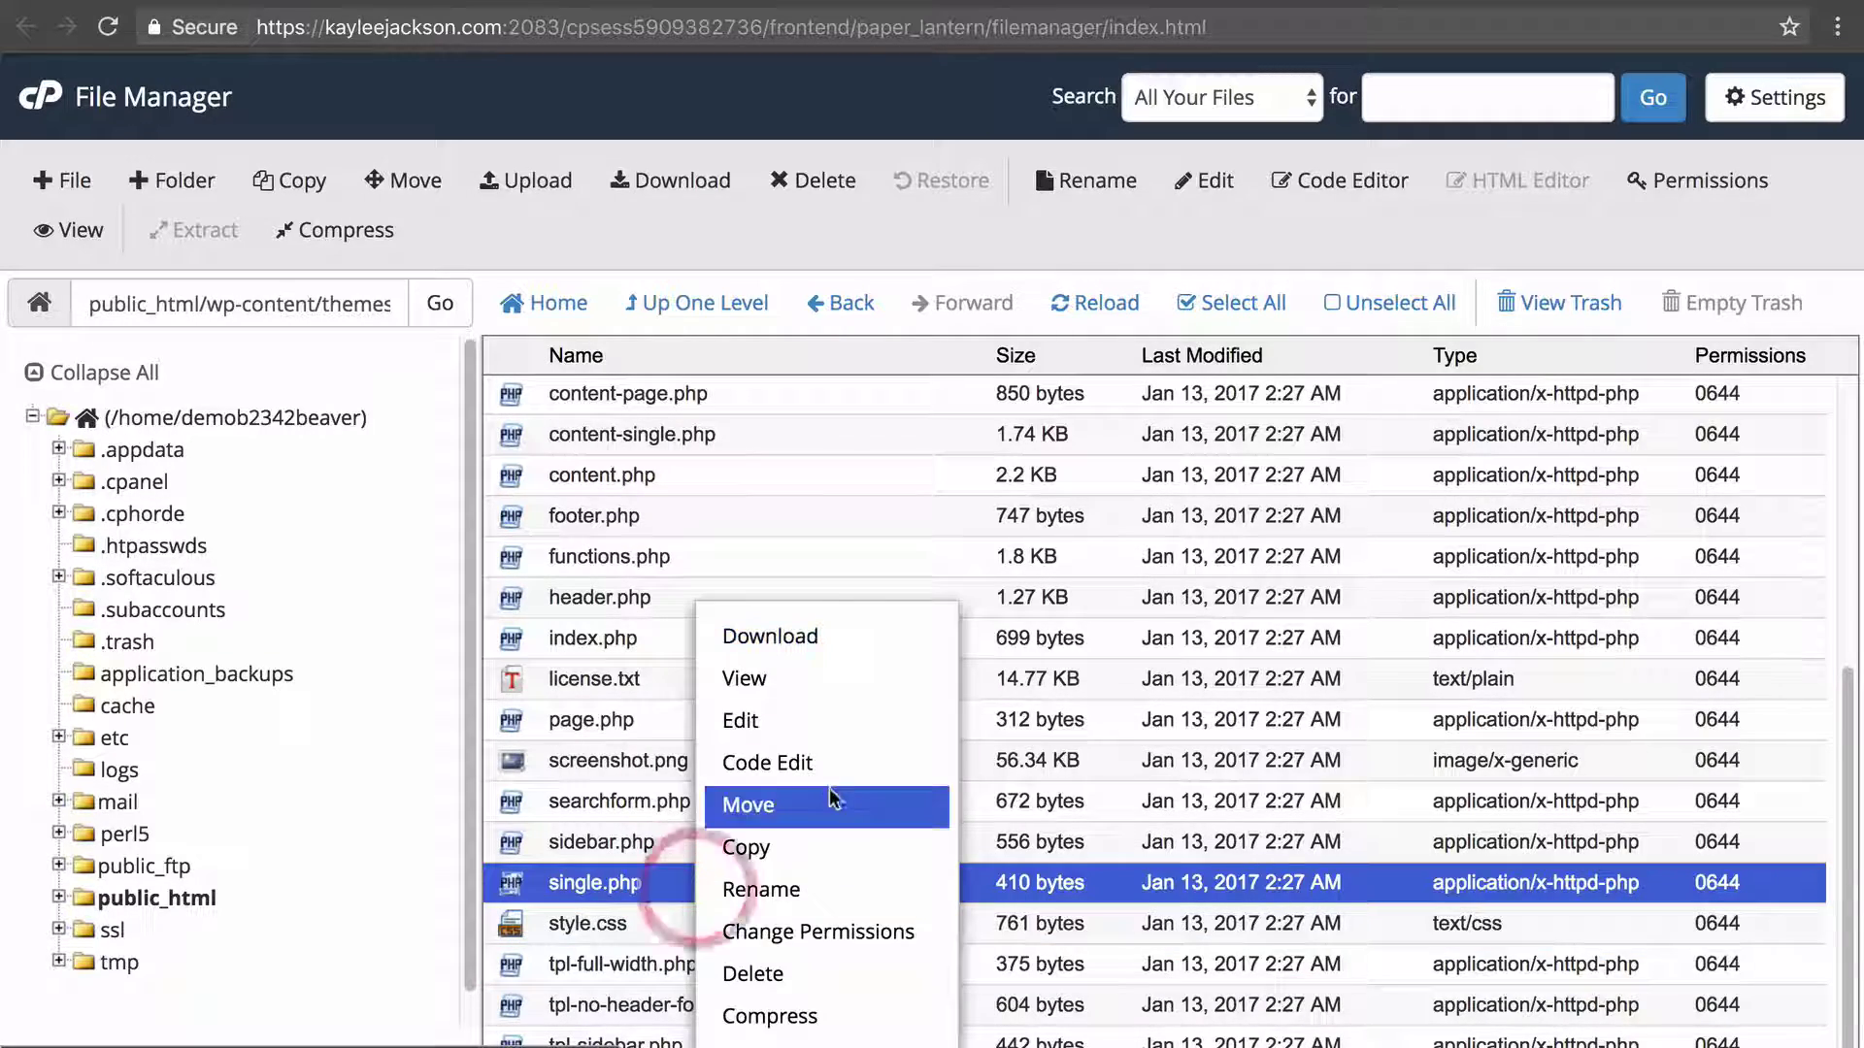
click(832, 763)
click(1196, 780)
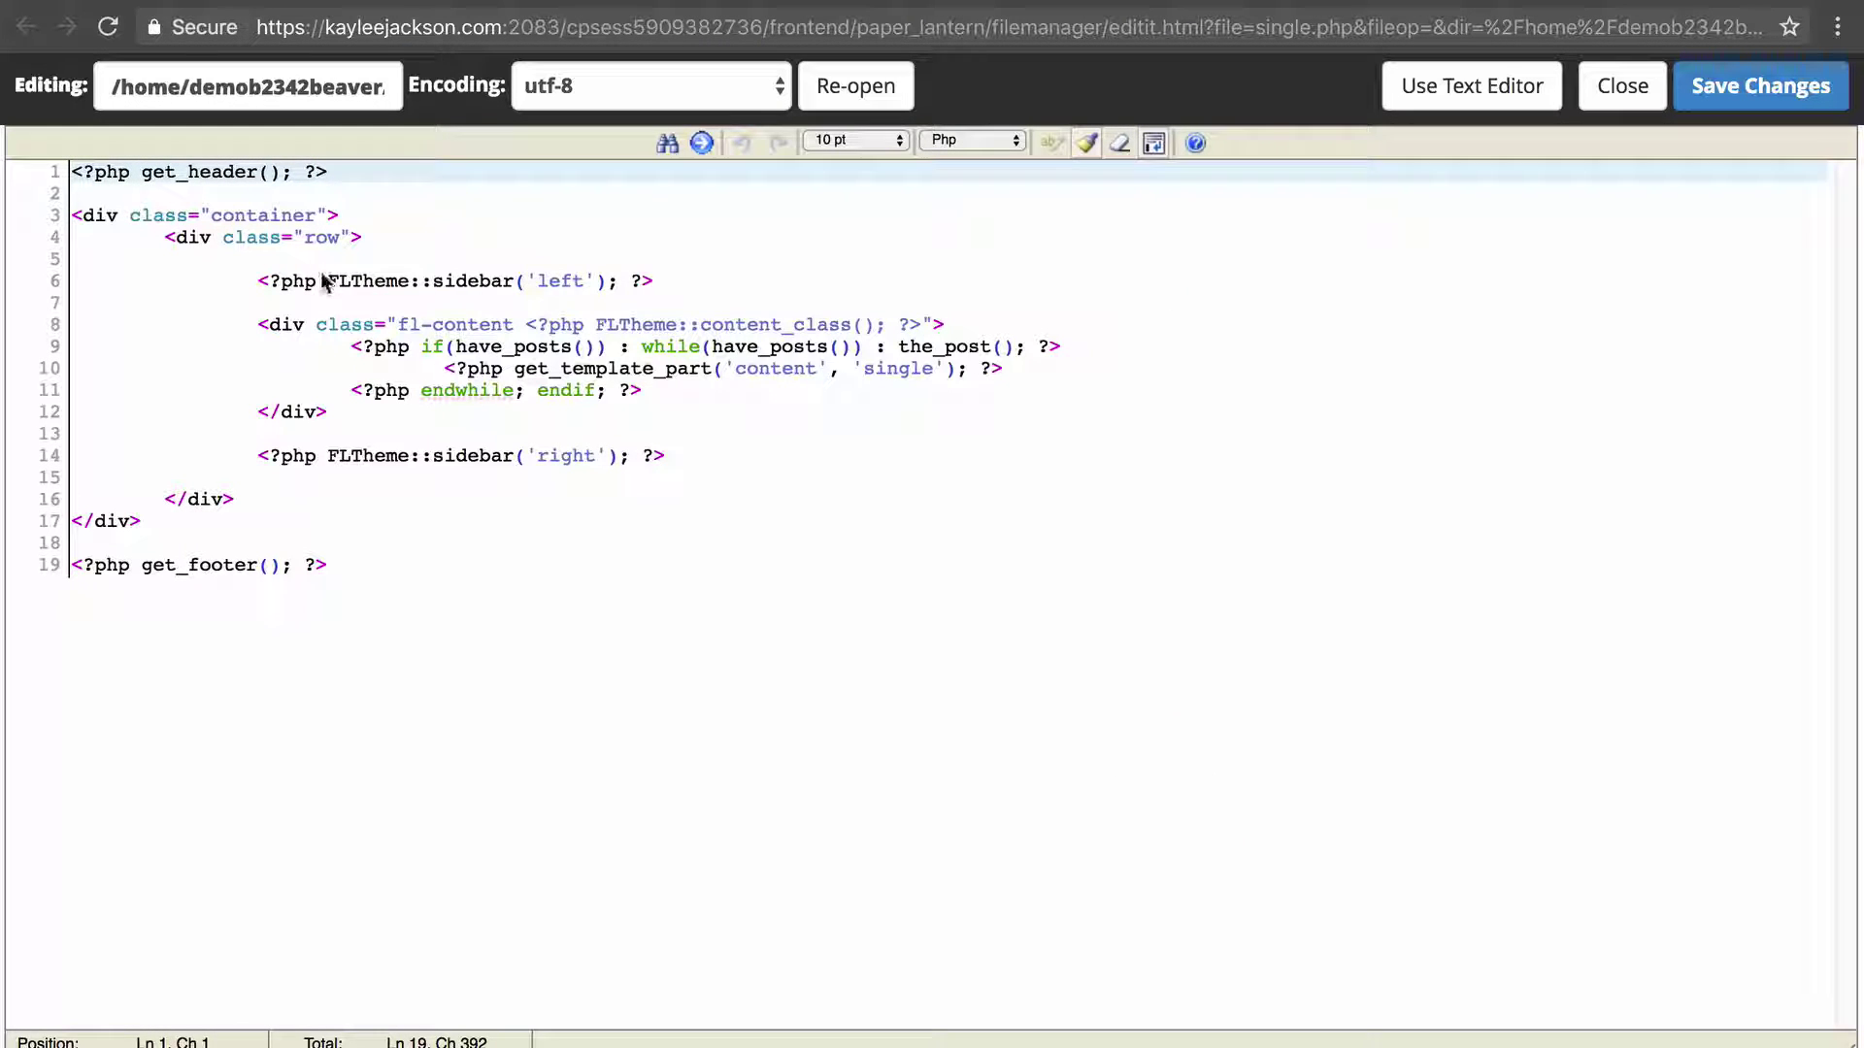
drag(328, 281, 602, 285)
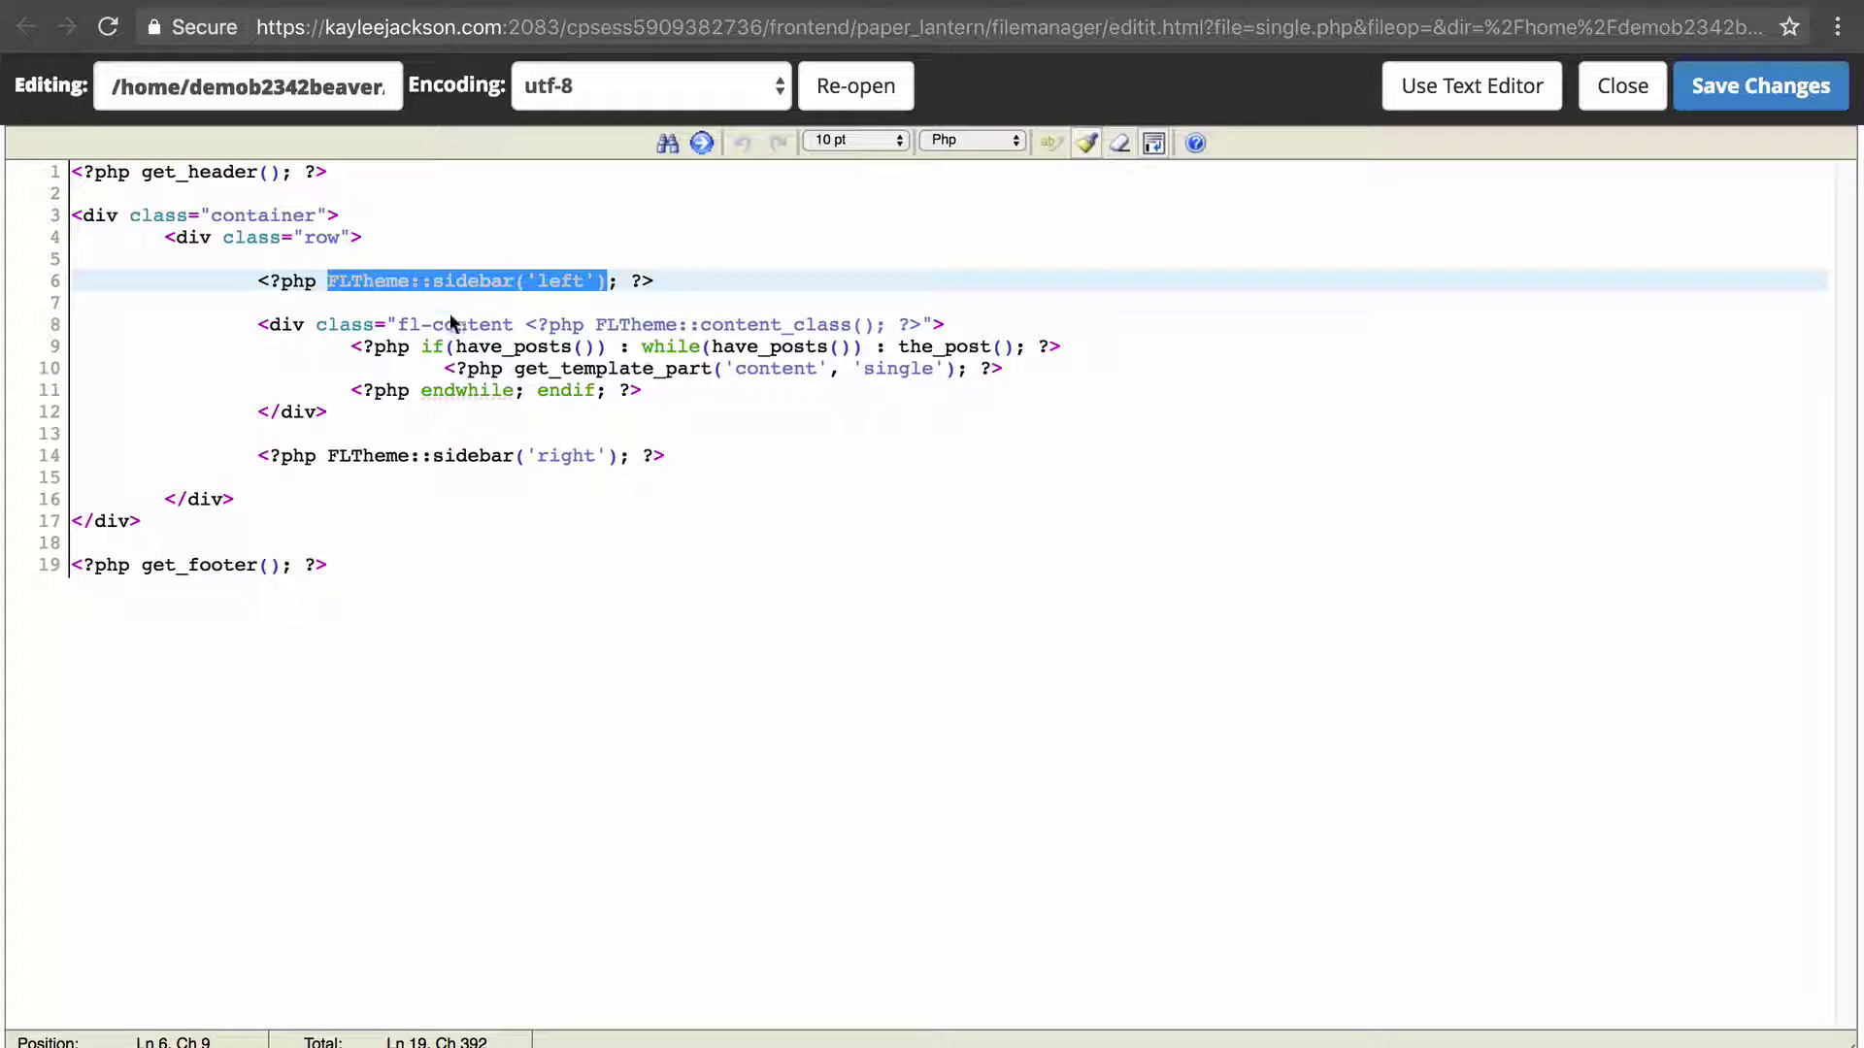
drag(446, 306, 549, 404)
key(ctrl+Tab)
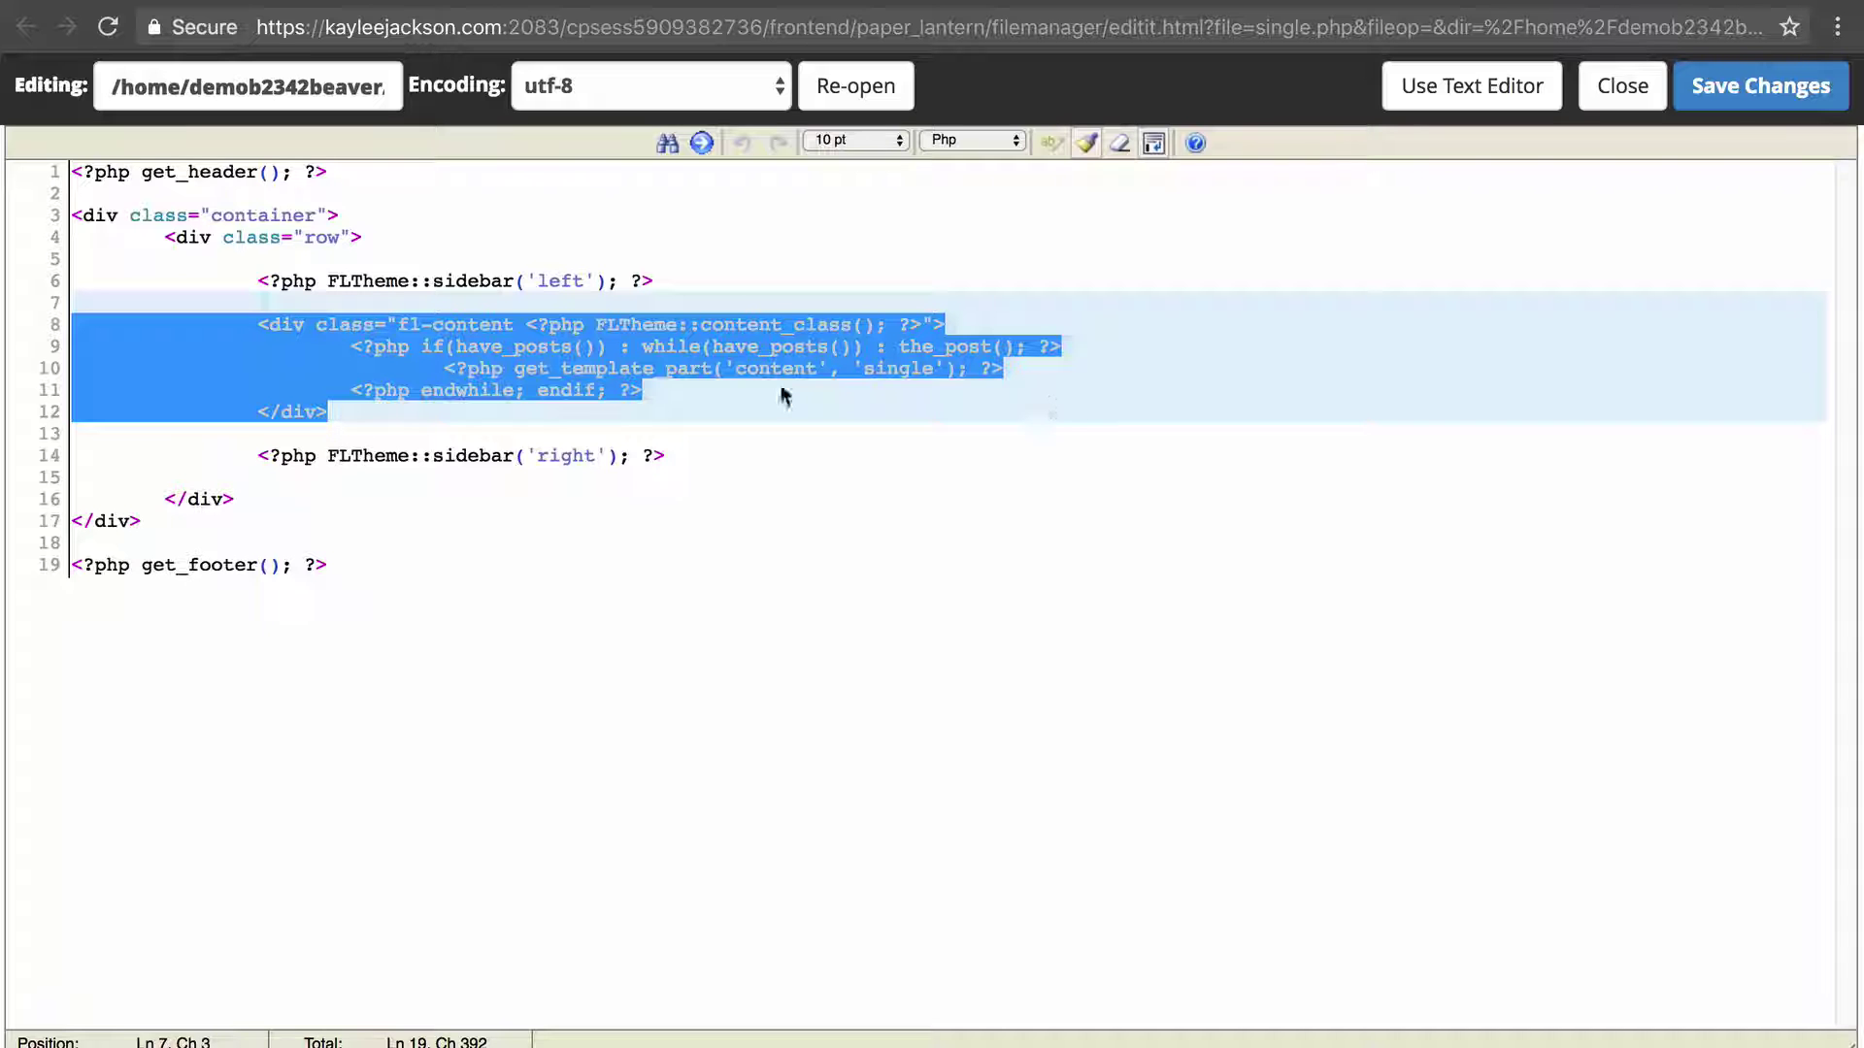
Reselect the left sidebar line in single.php's code.
click(759, 386)
drag(456, 280, 582, 260)
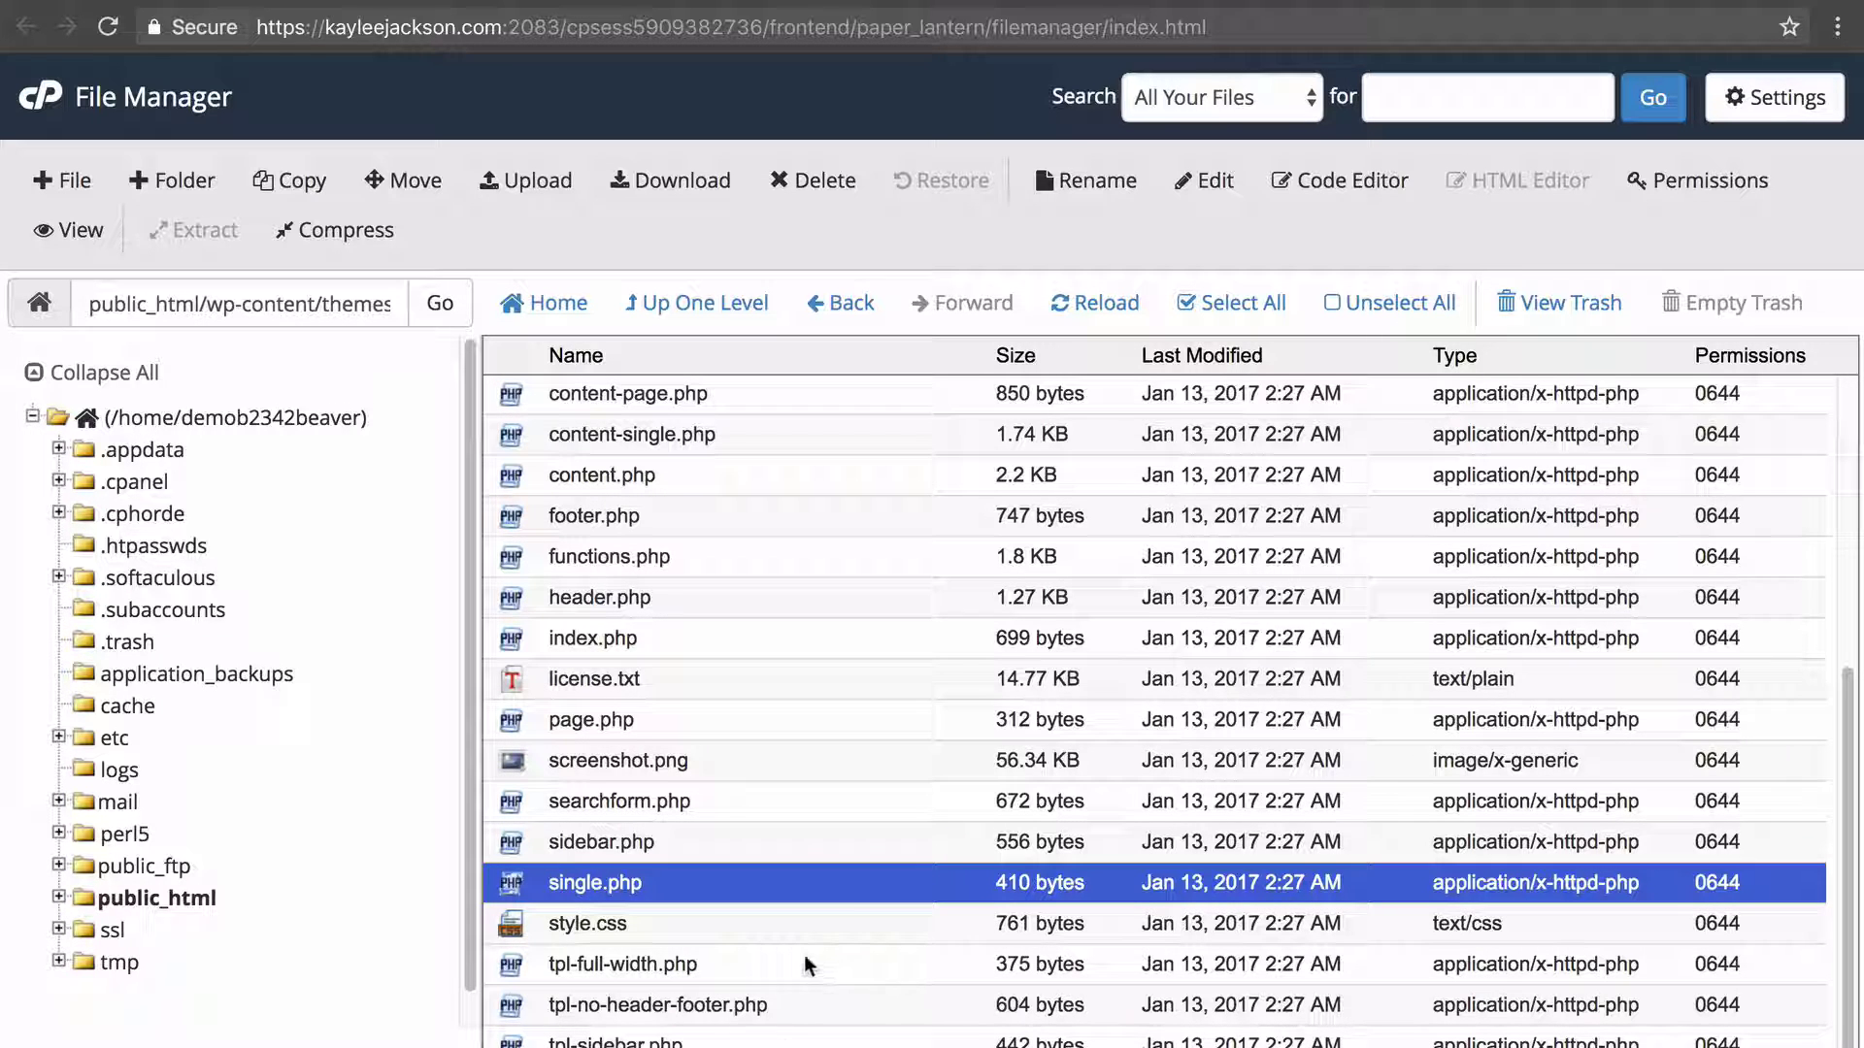
Copy single.php to /public_html/wp-content/themes/bb-theme-child and open that folder to find the copy.
right_click(820, 883)
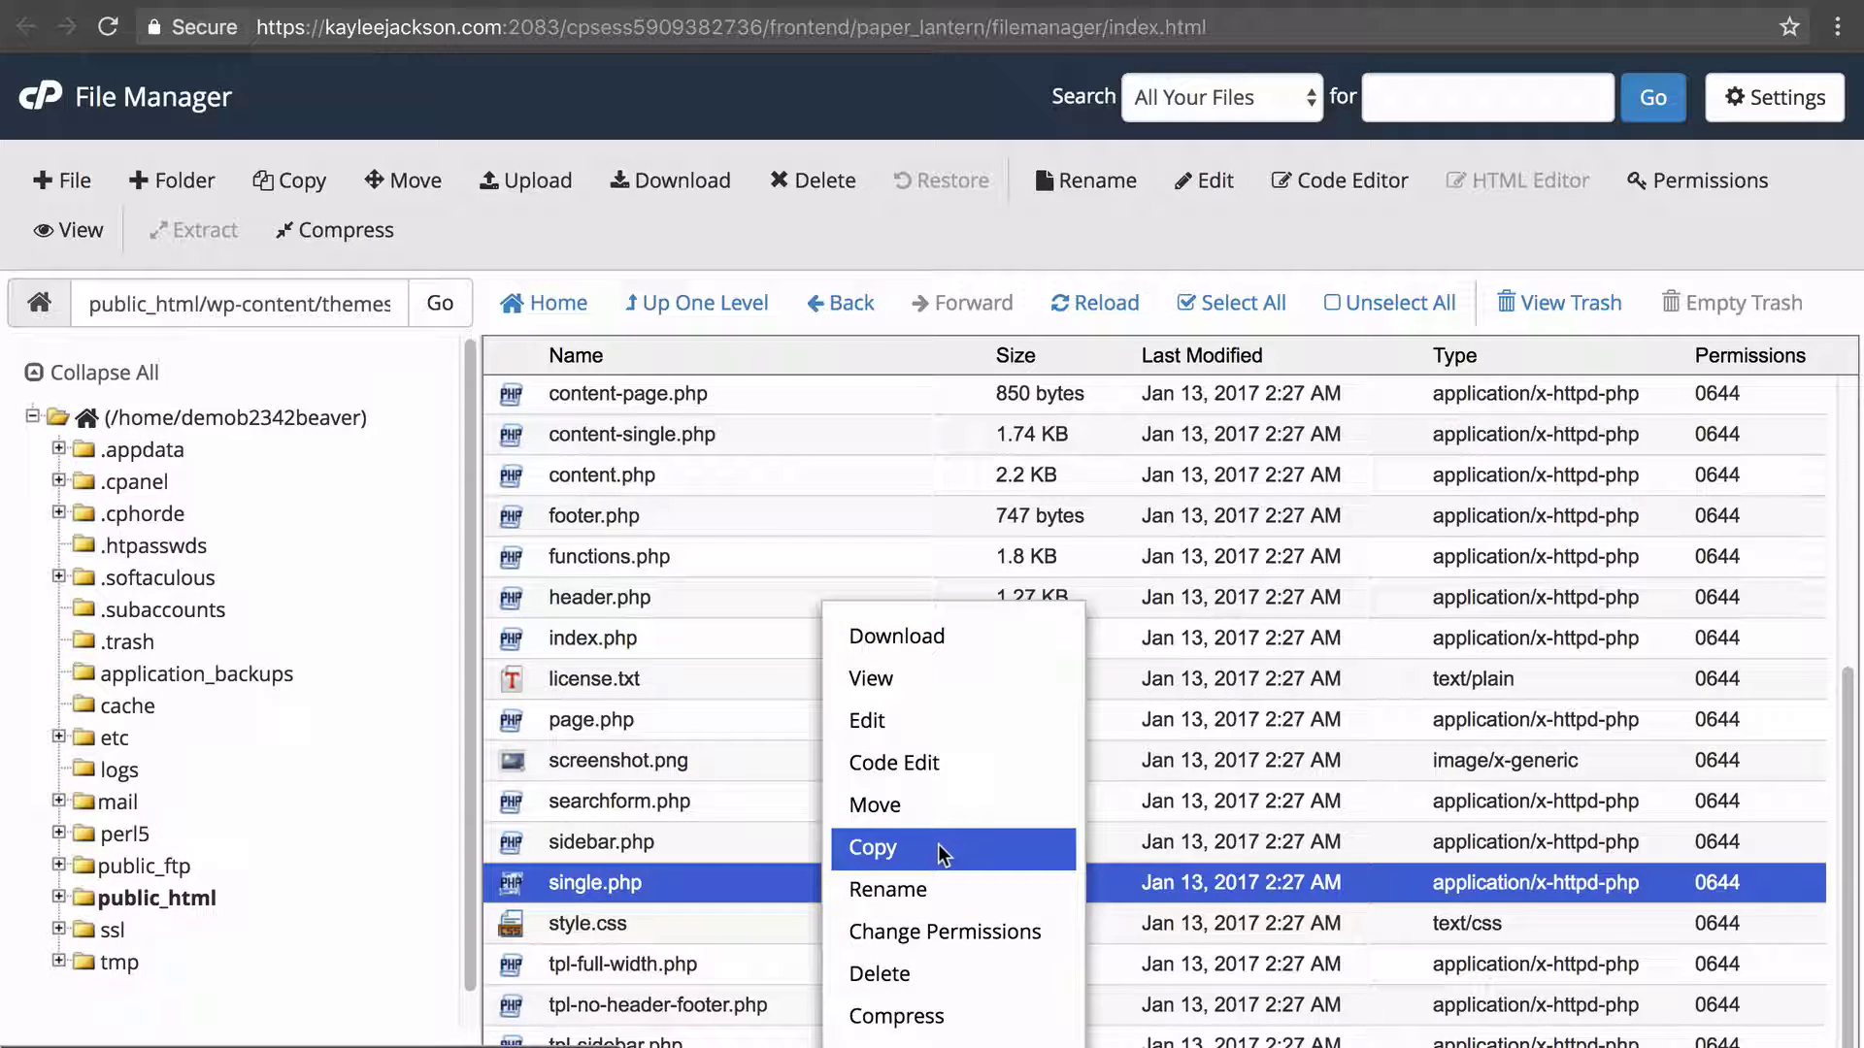
click(937, 851)
text(-child)
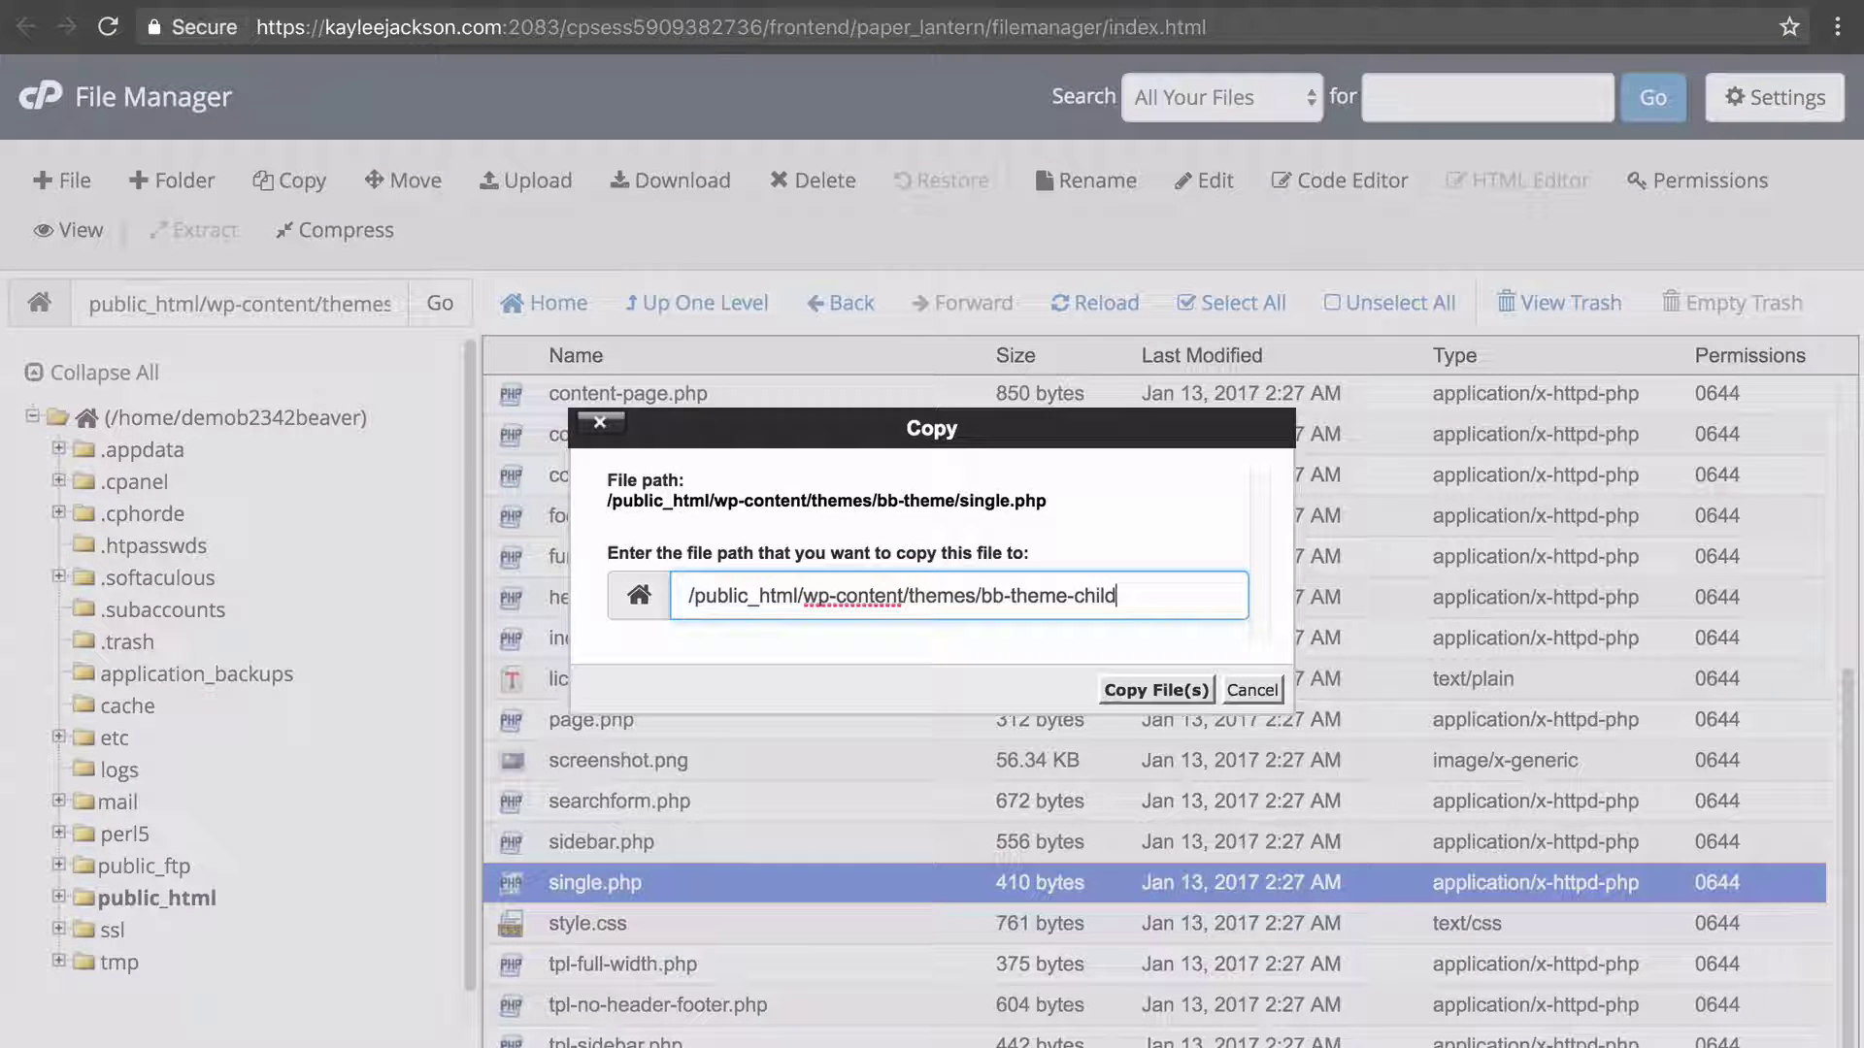
click(999, 605)
drag(979, 596, 1126, 596)
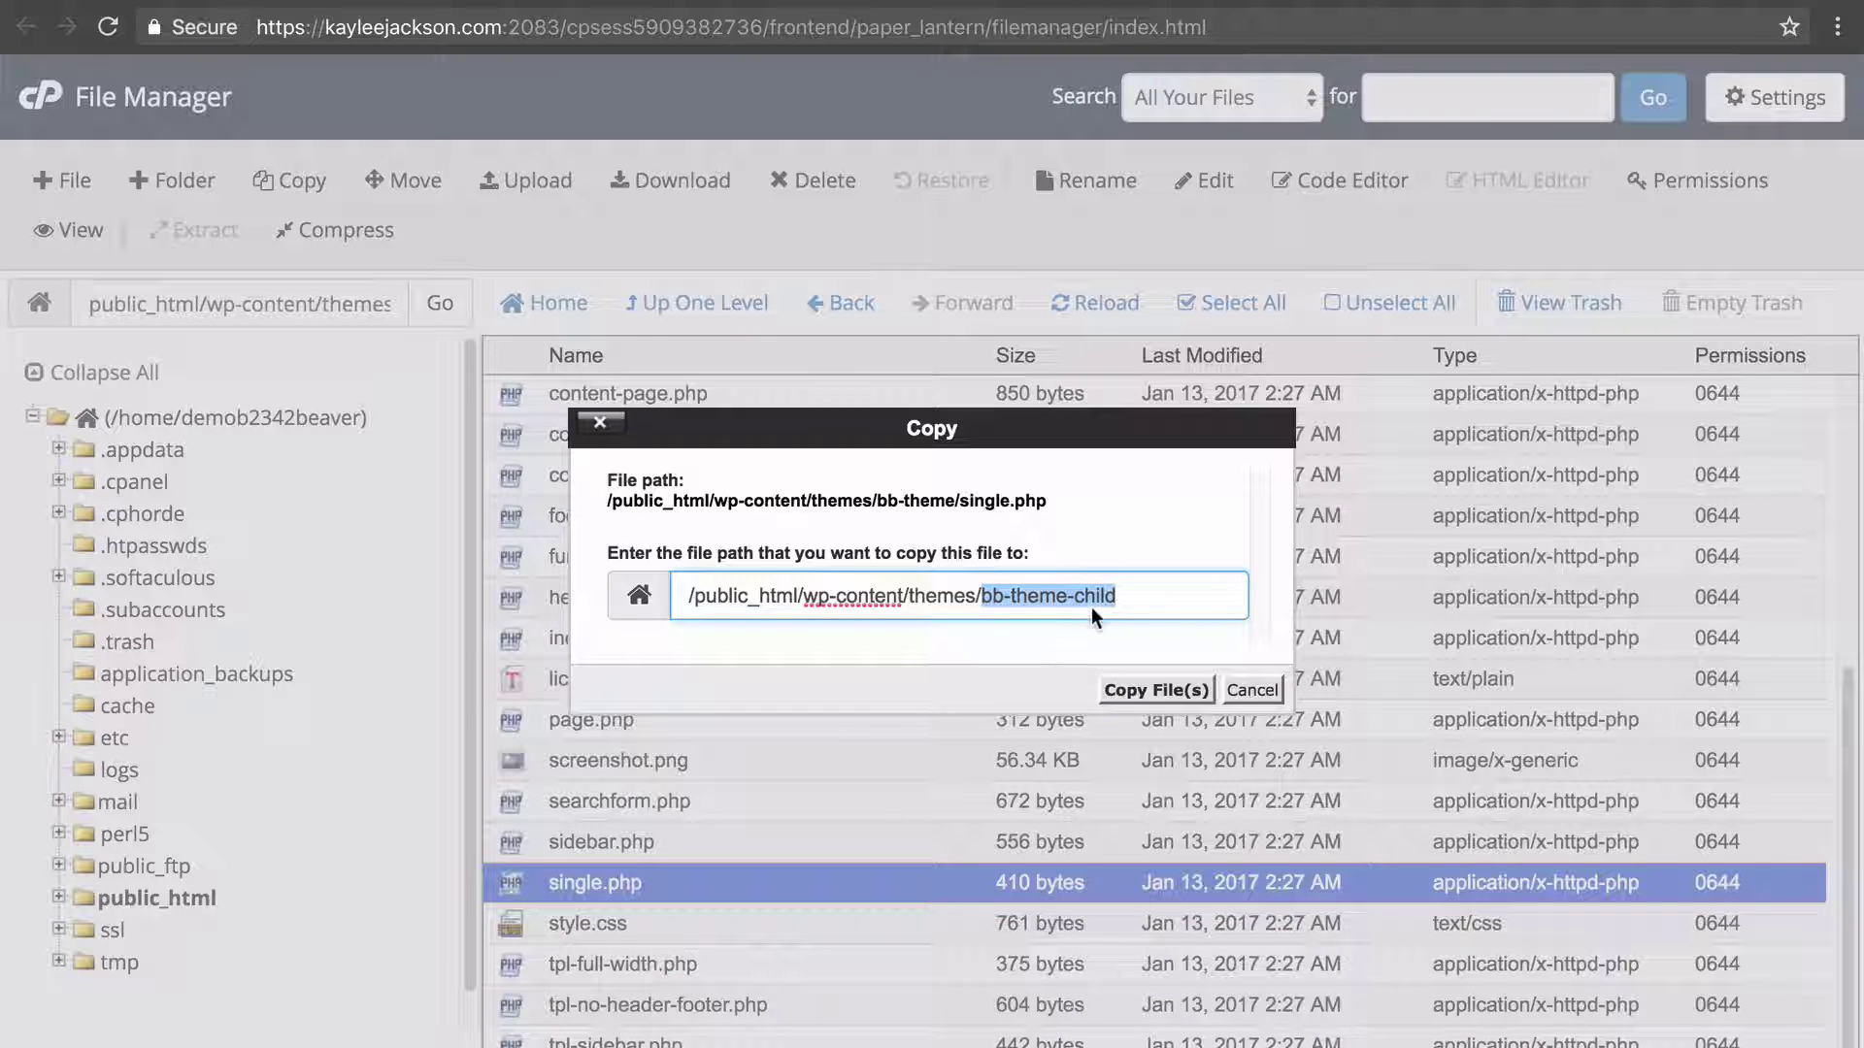
click(1134, 691)
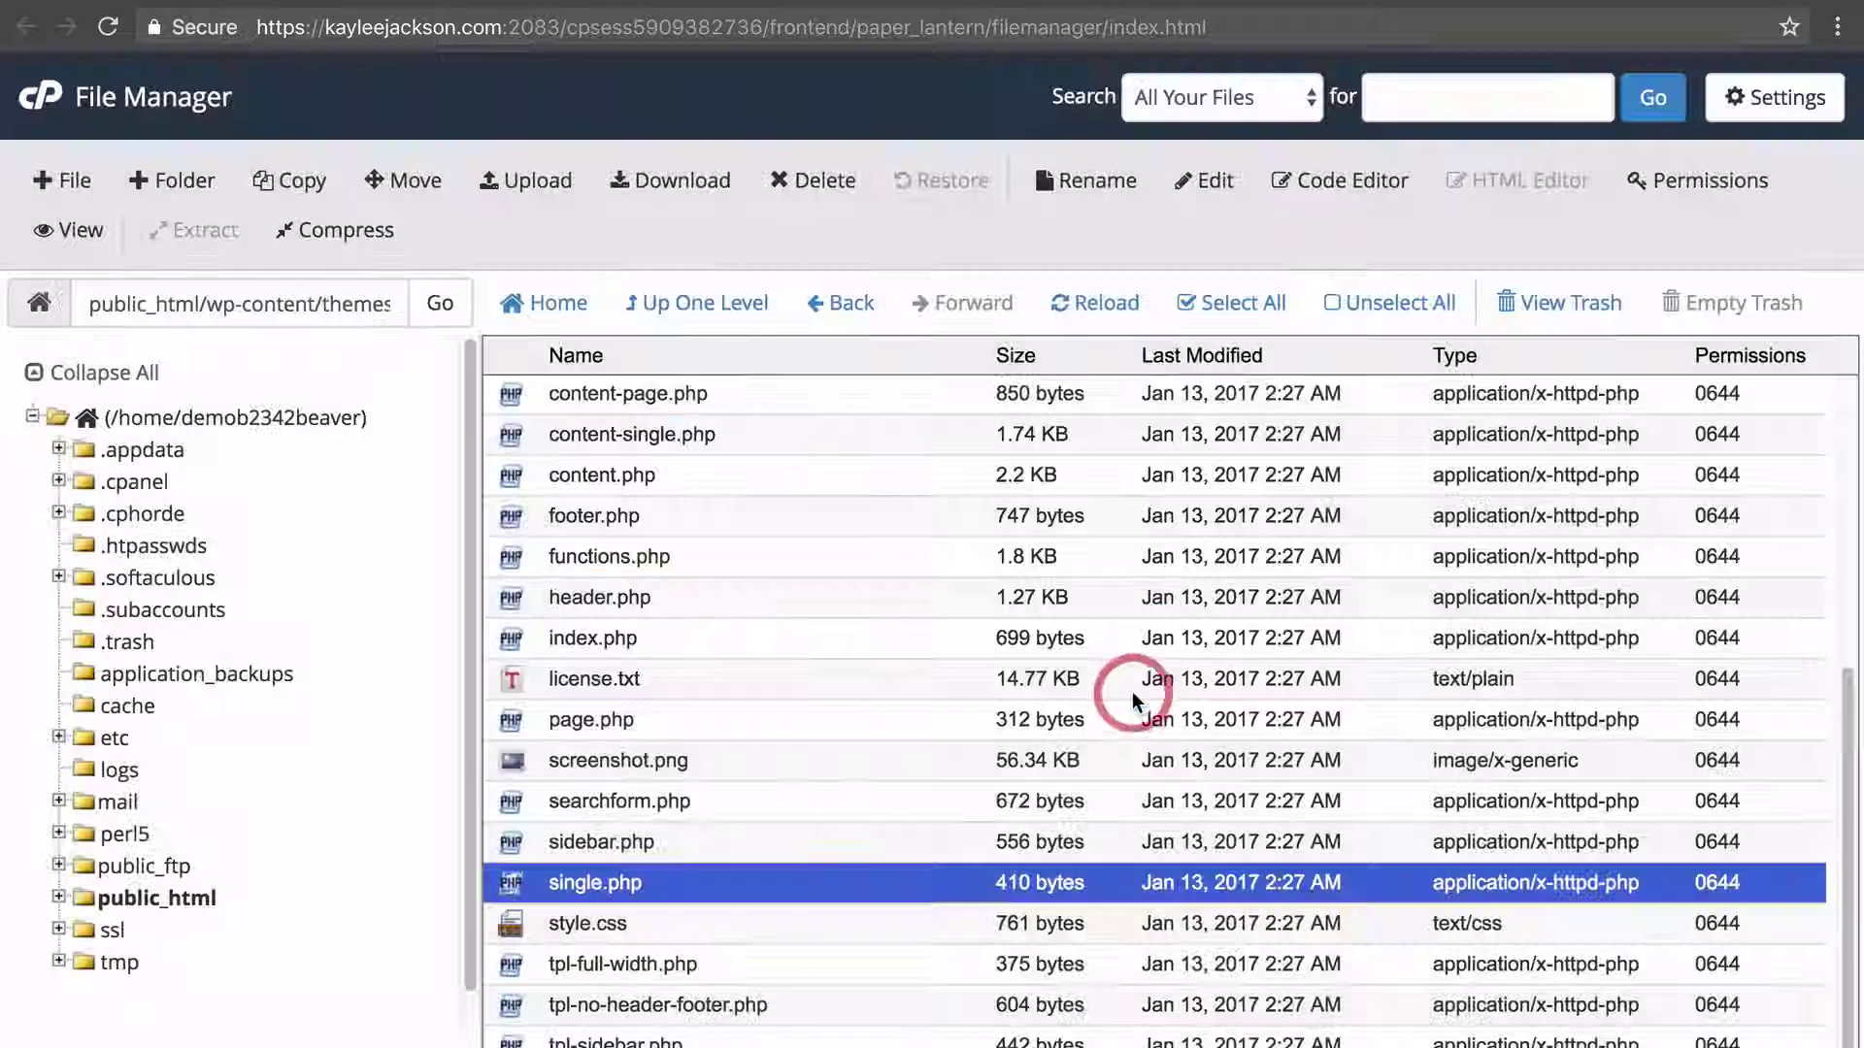
click(706, 304)
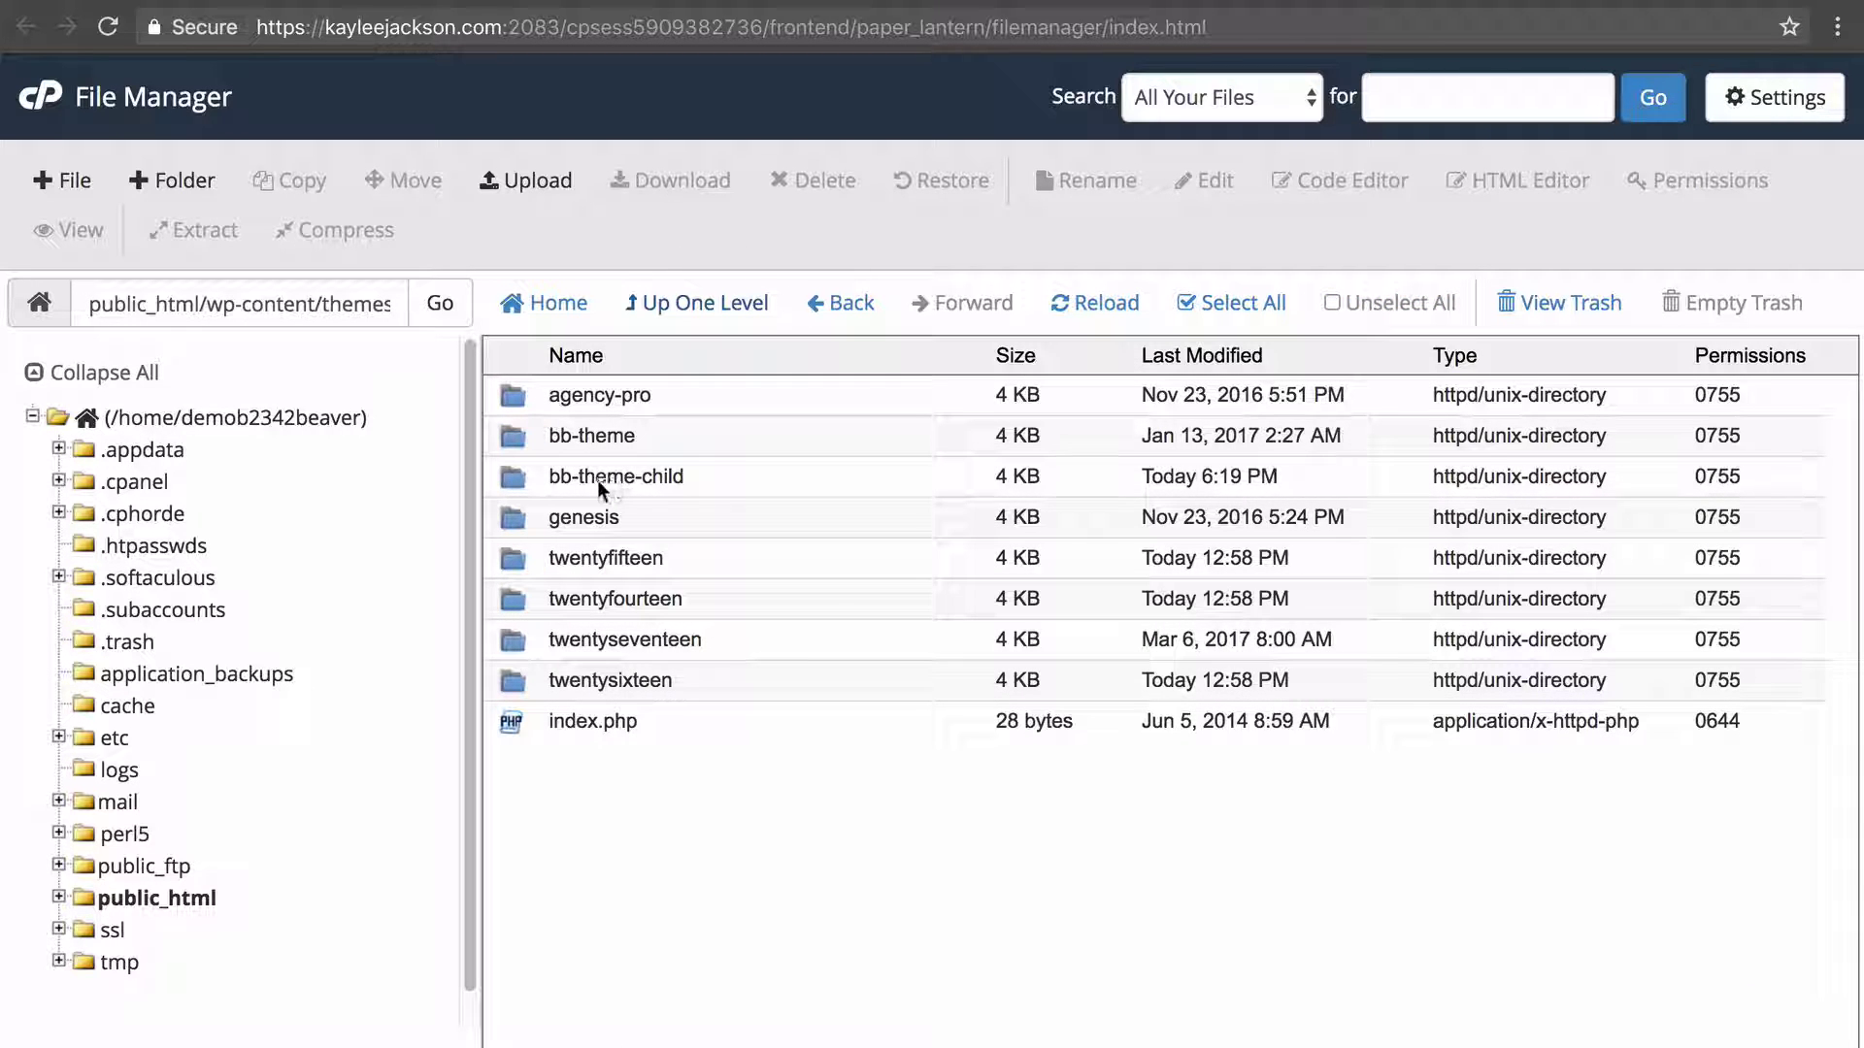
double_click(723, 482)
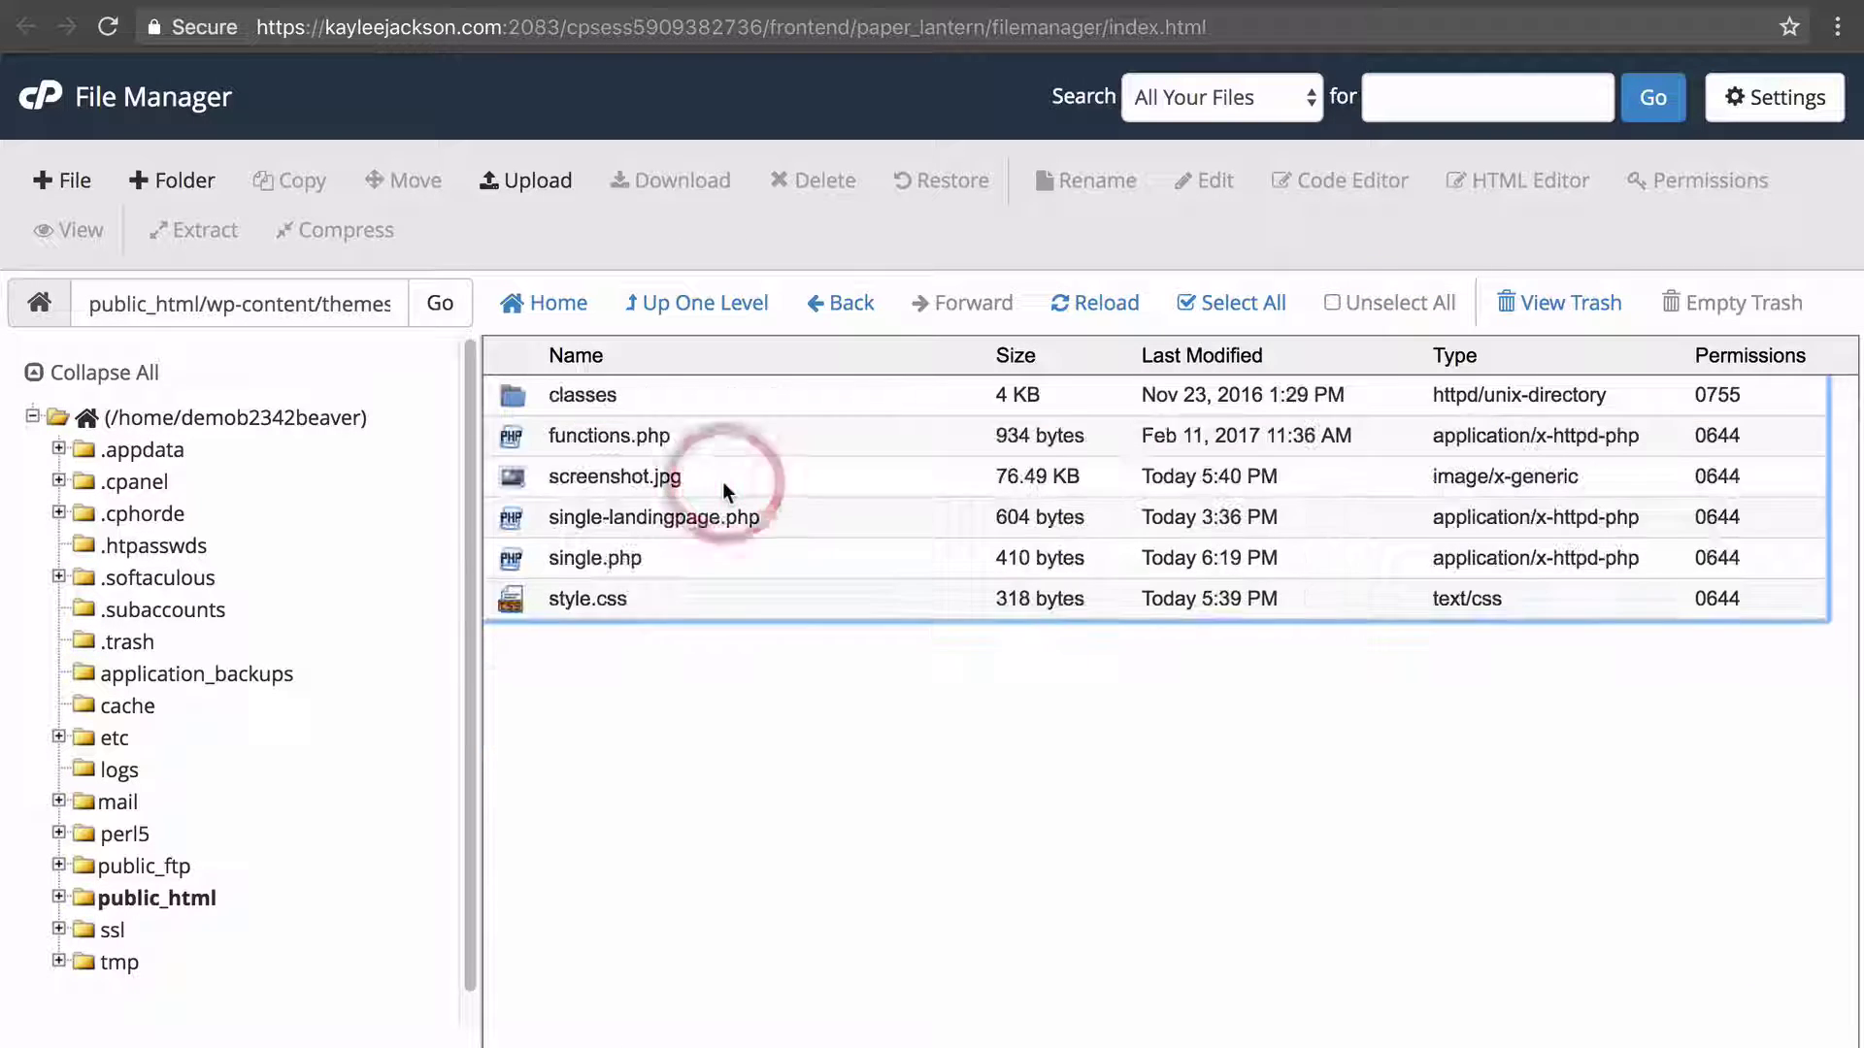
click(667, 557)
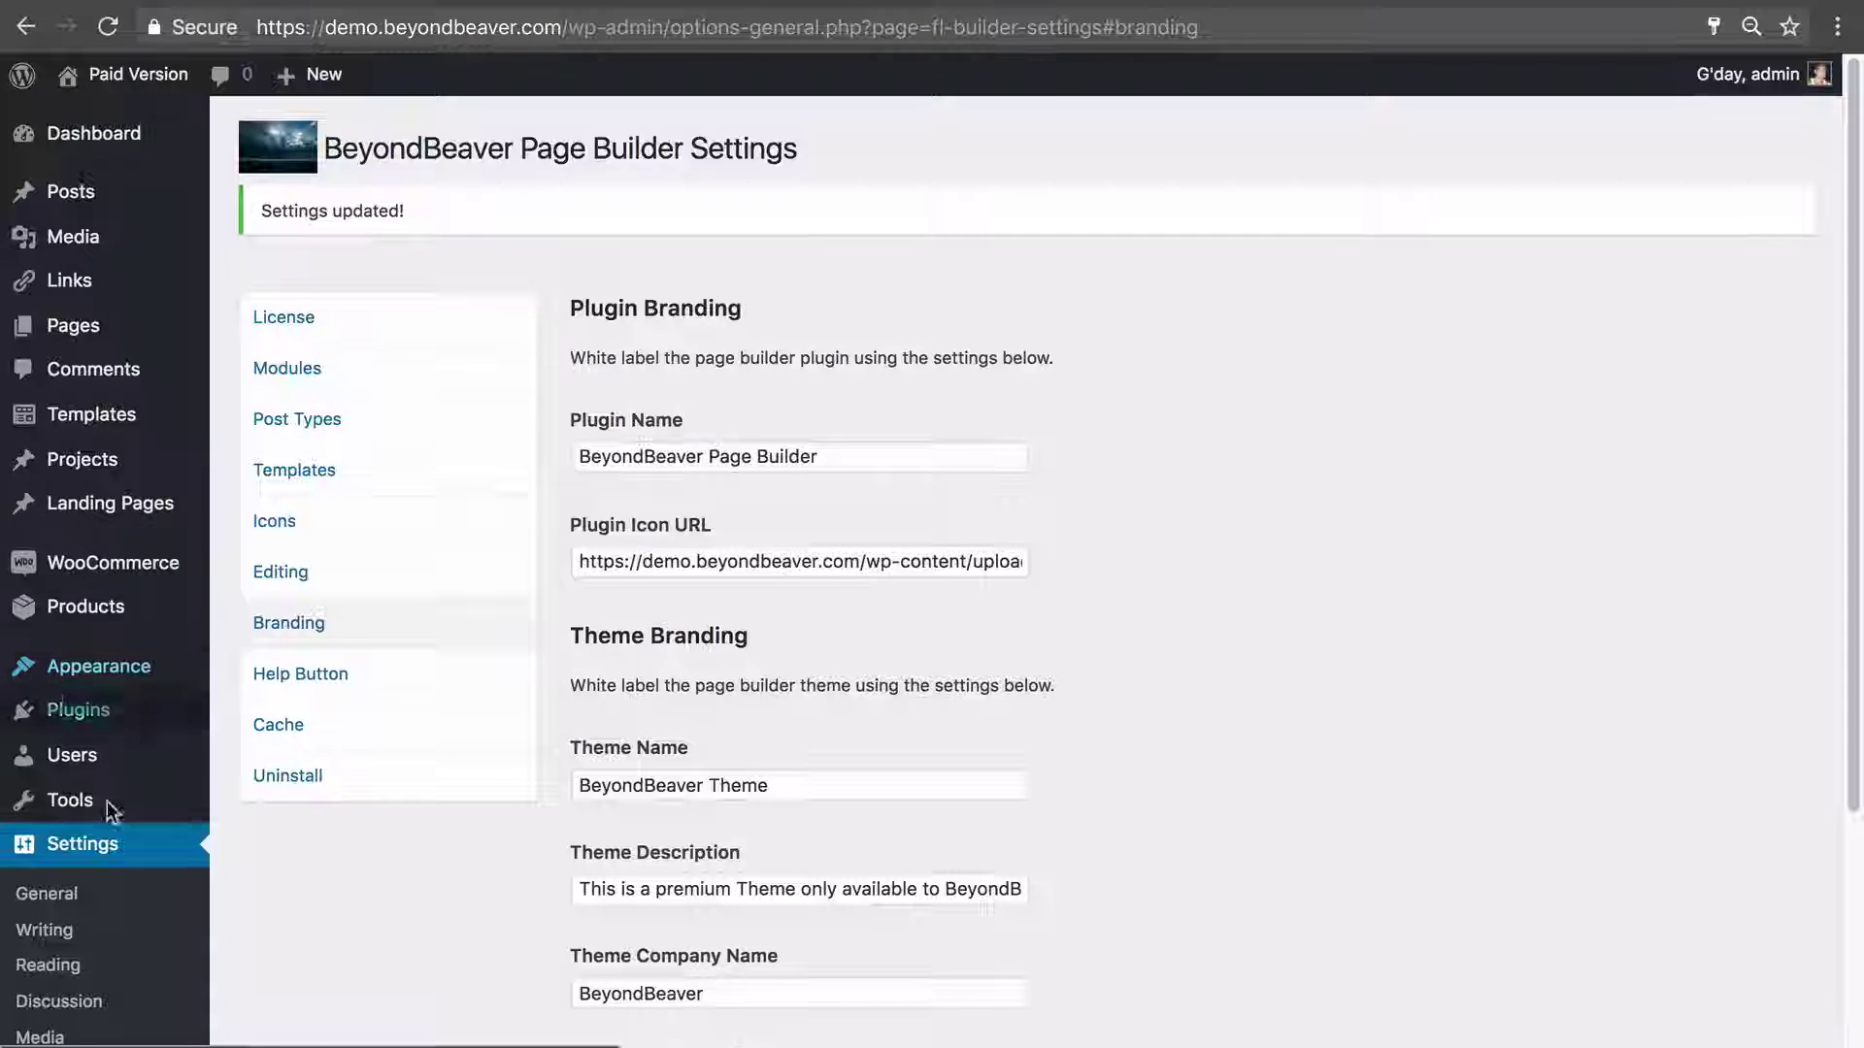
In CPT UI's Edit Post Types, select Team Members and highlight its companyteam slug.
scroll(88, 874, down, 5)
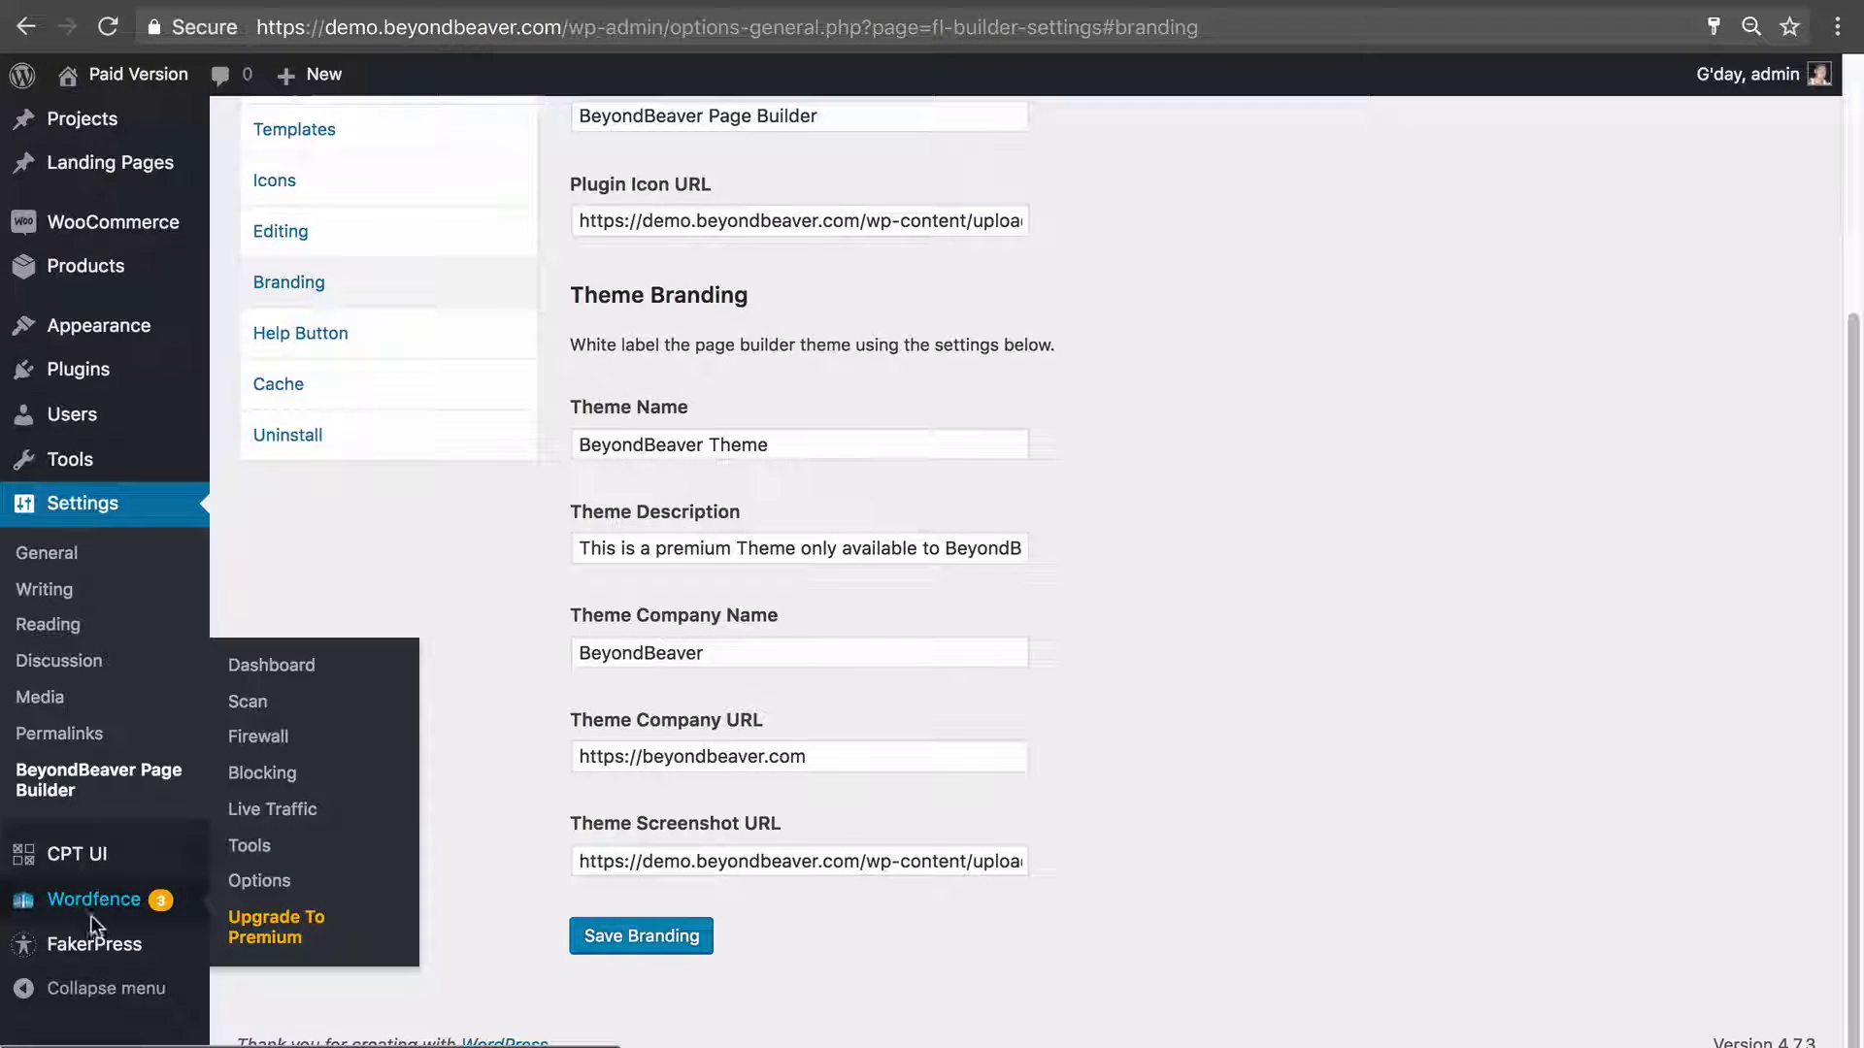
click(87, 866)
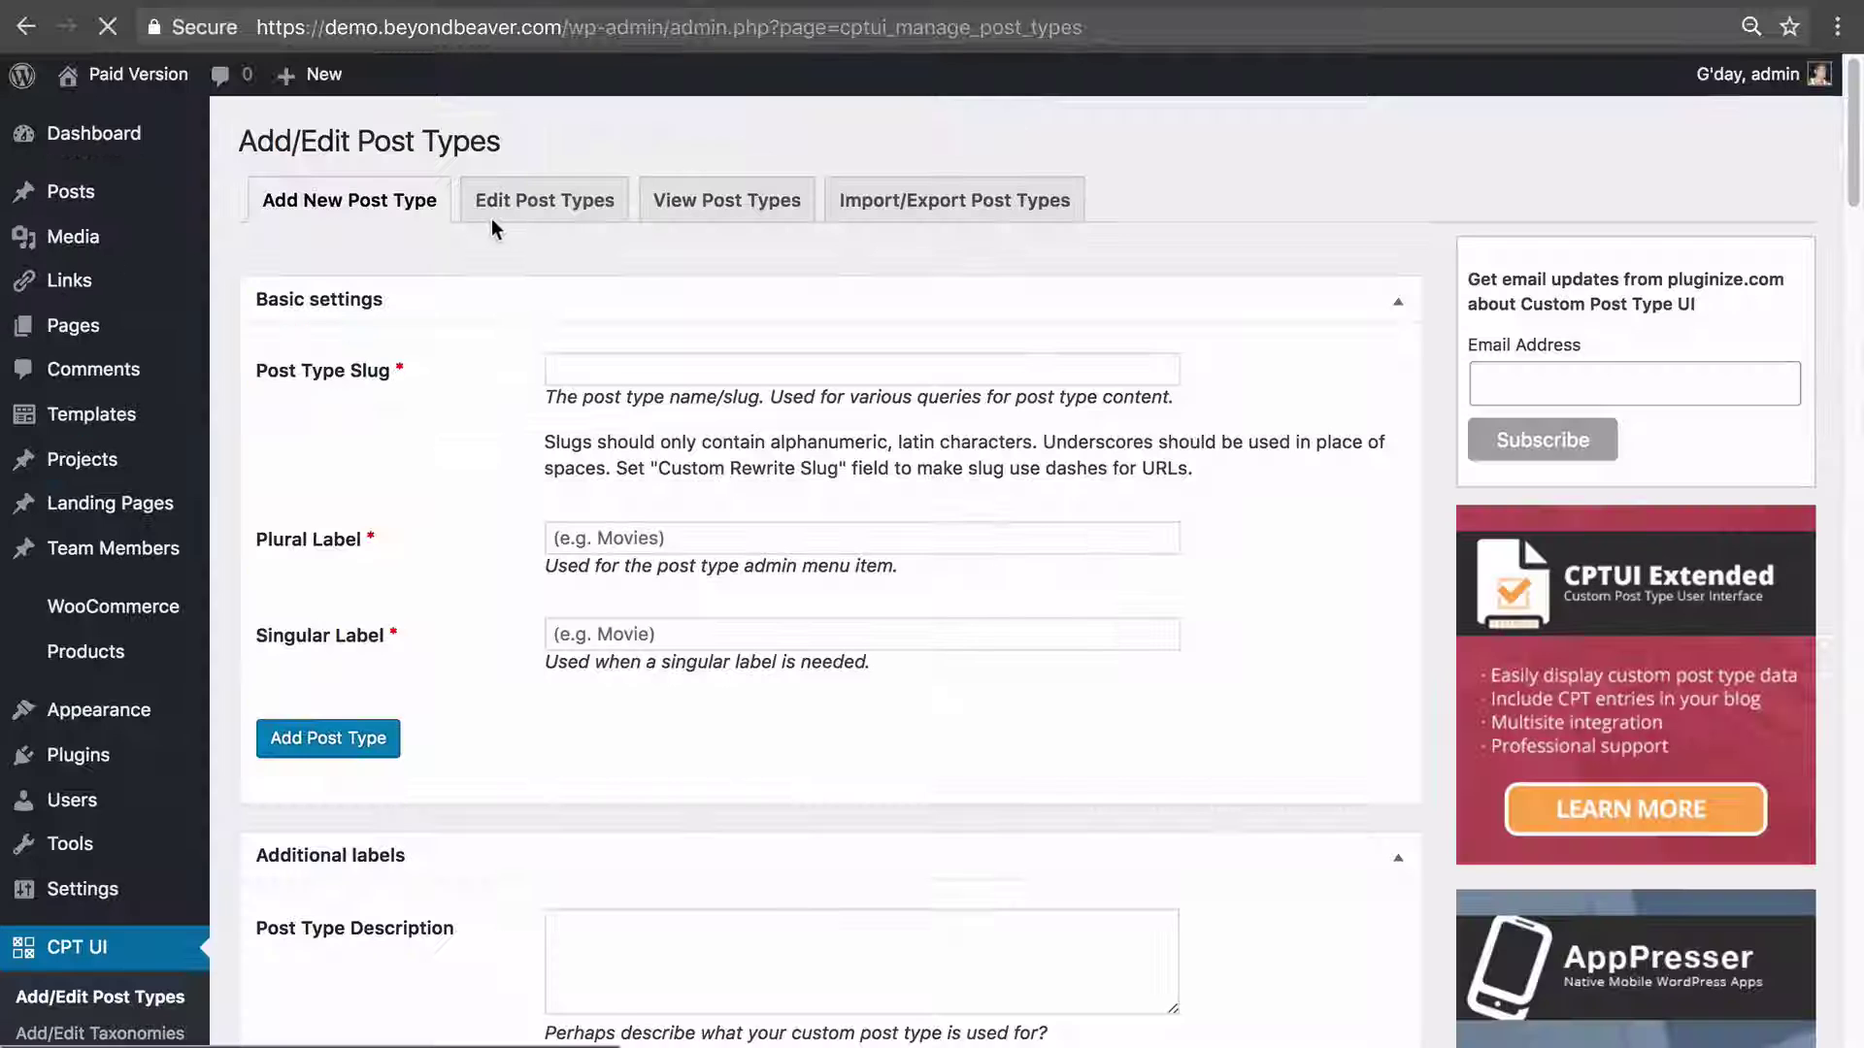
click(563, 197)
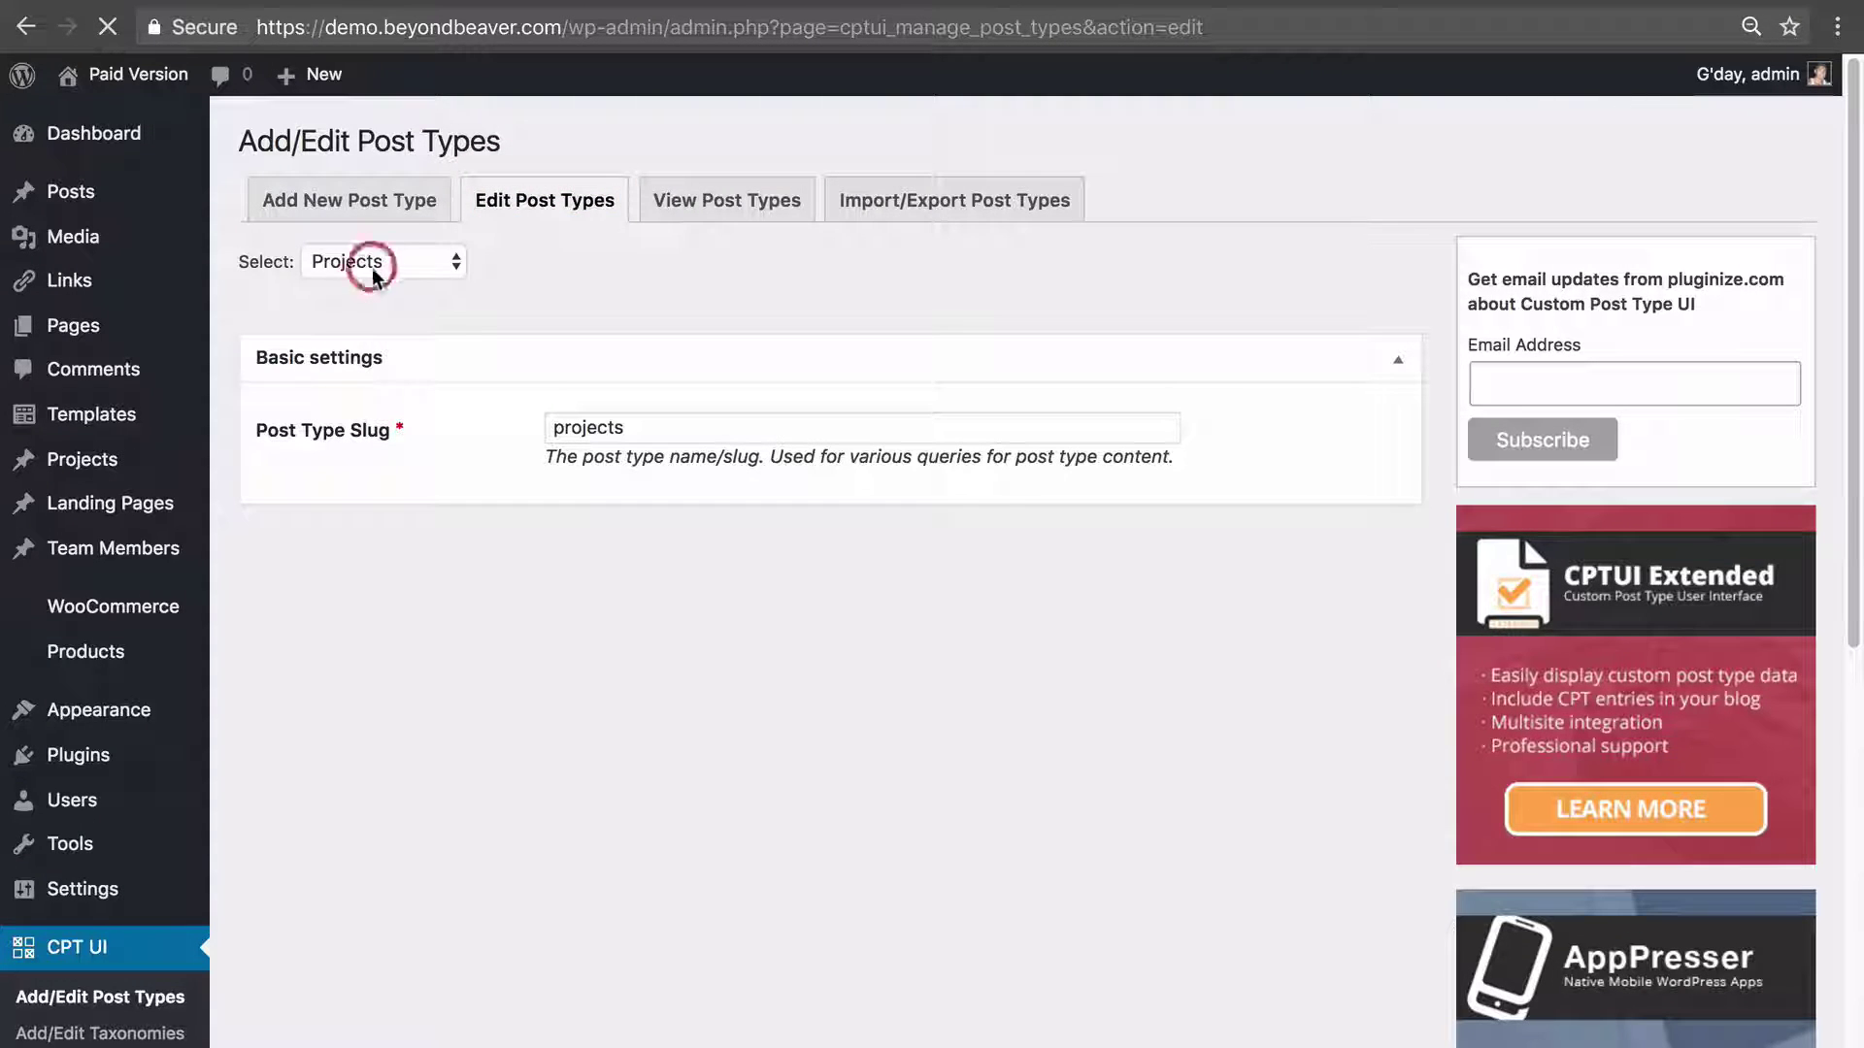
click(371, 266)
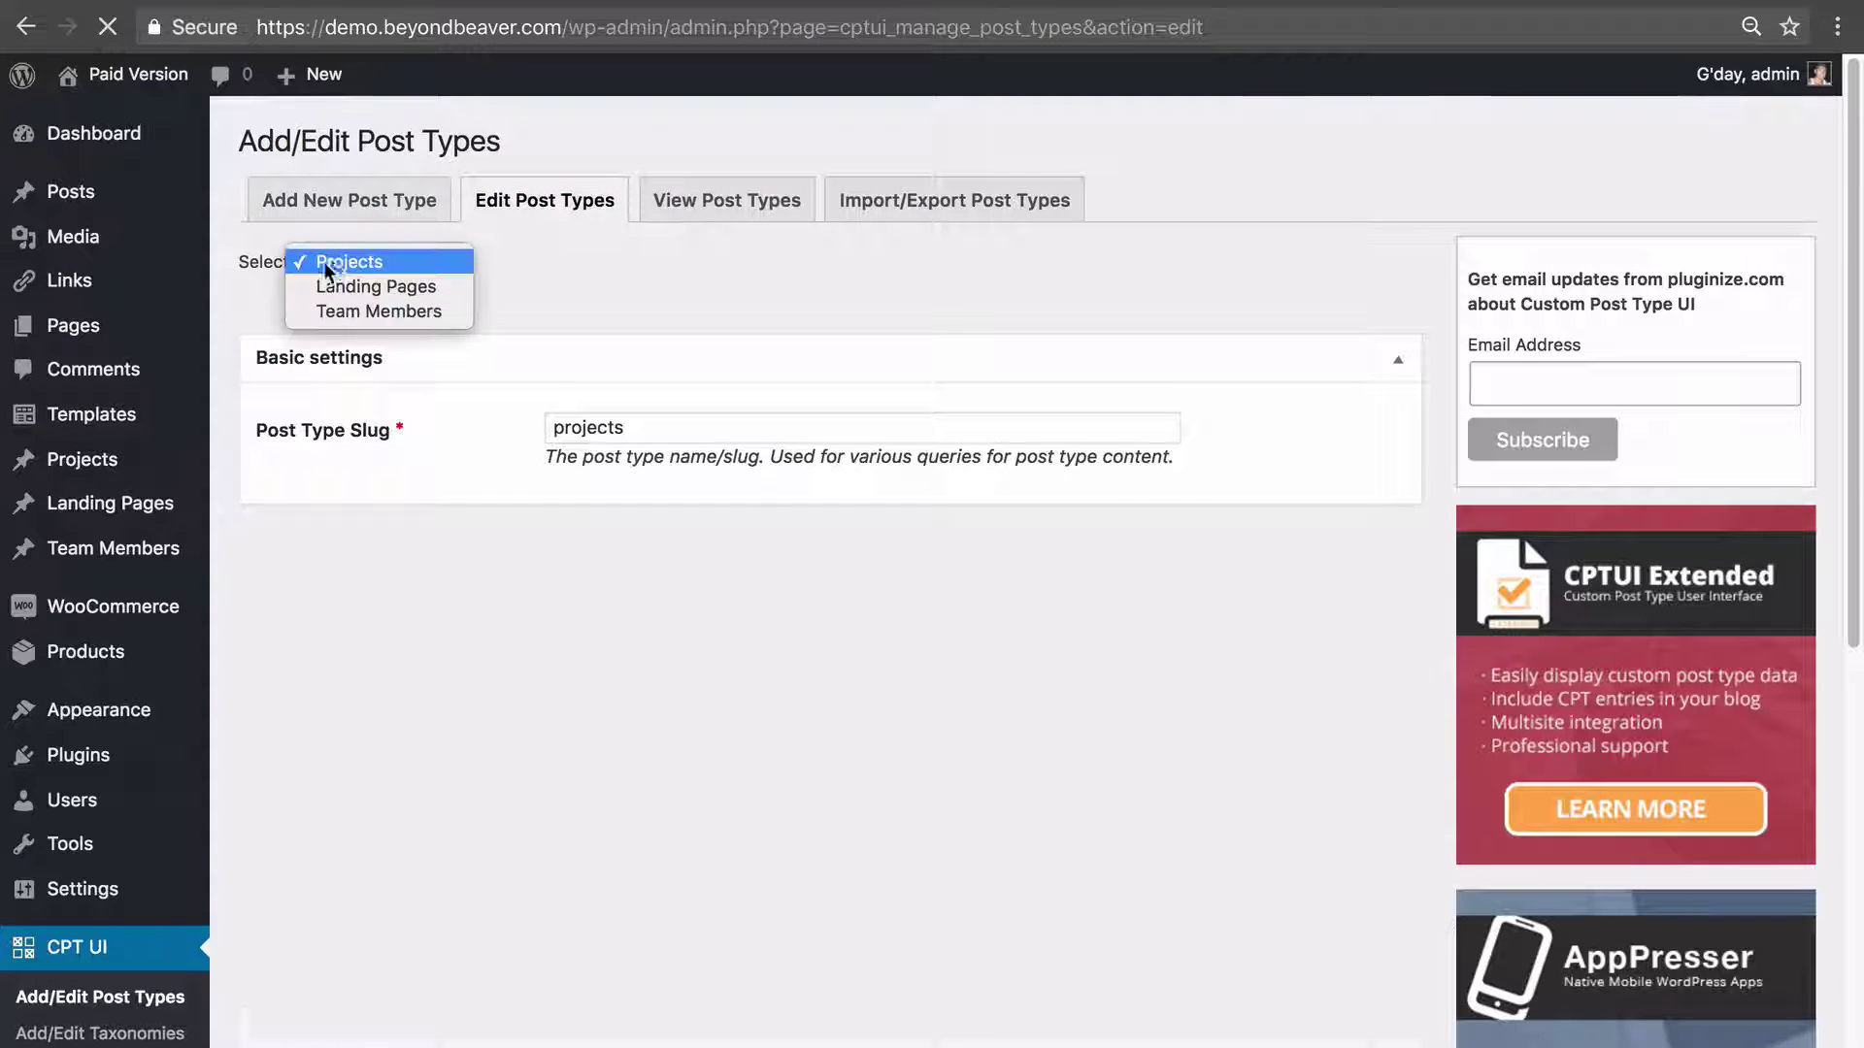
click(359, 311)
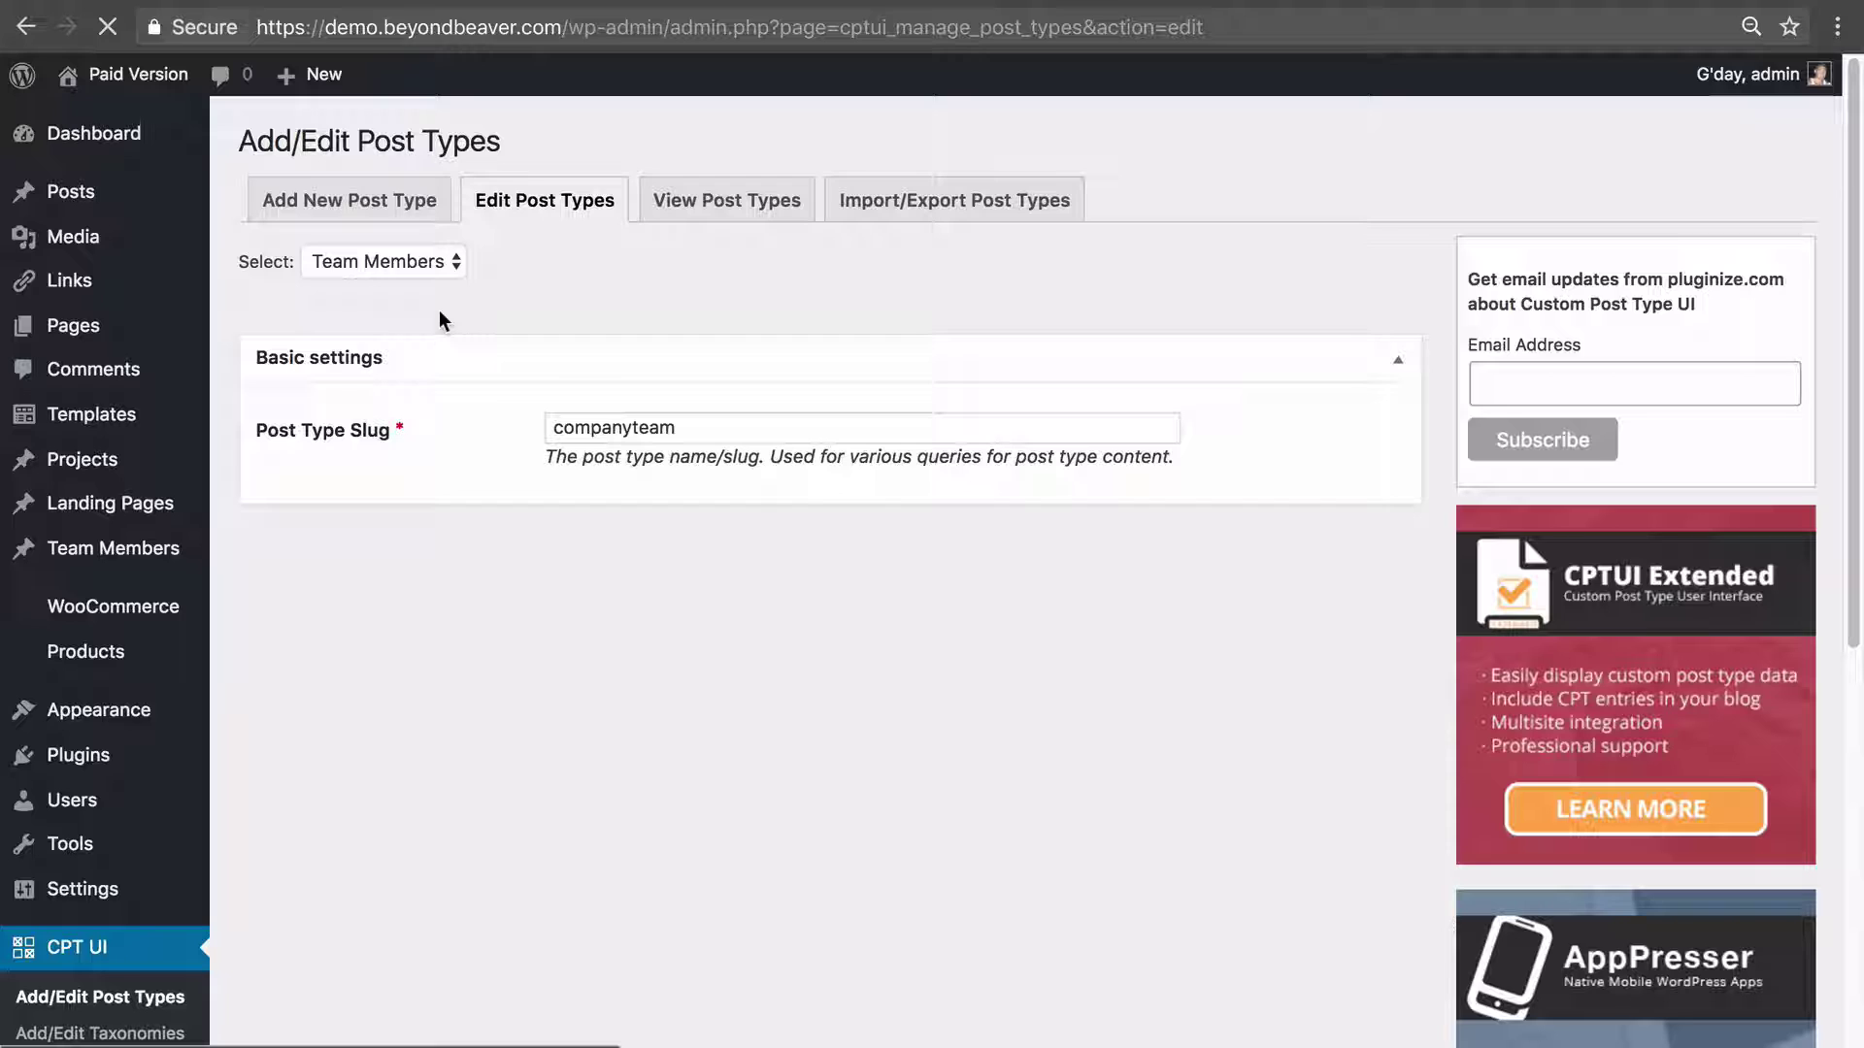
click(597, 427)
double_click(597, 430)
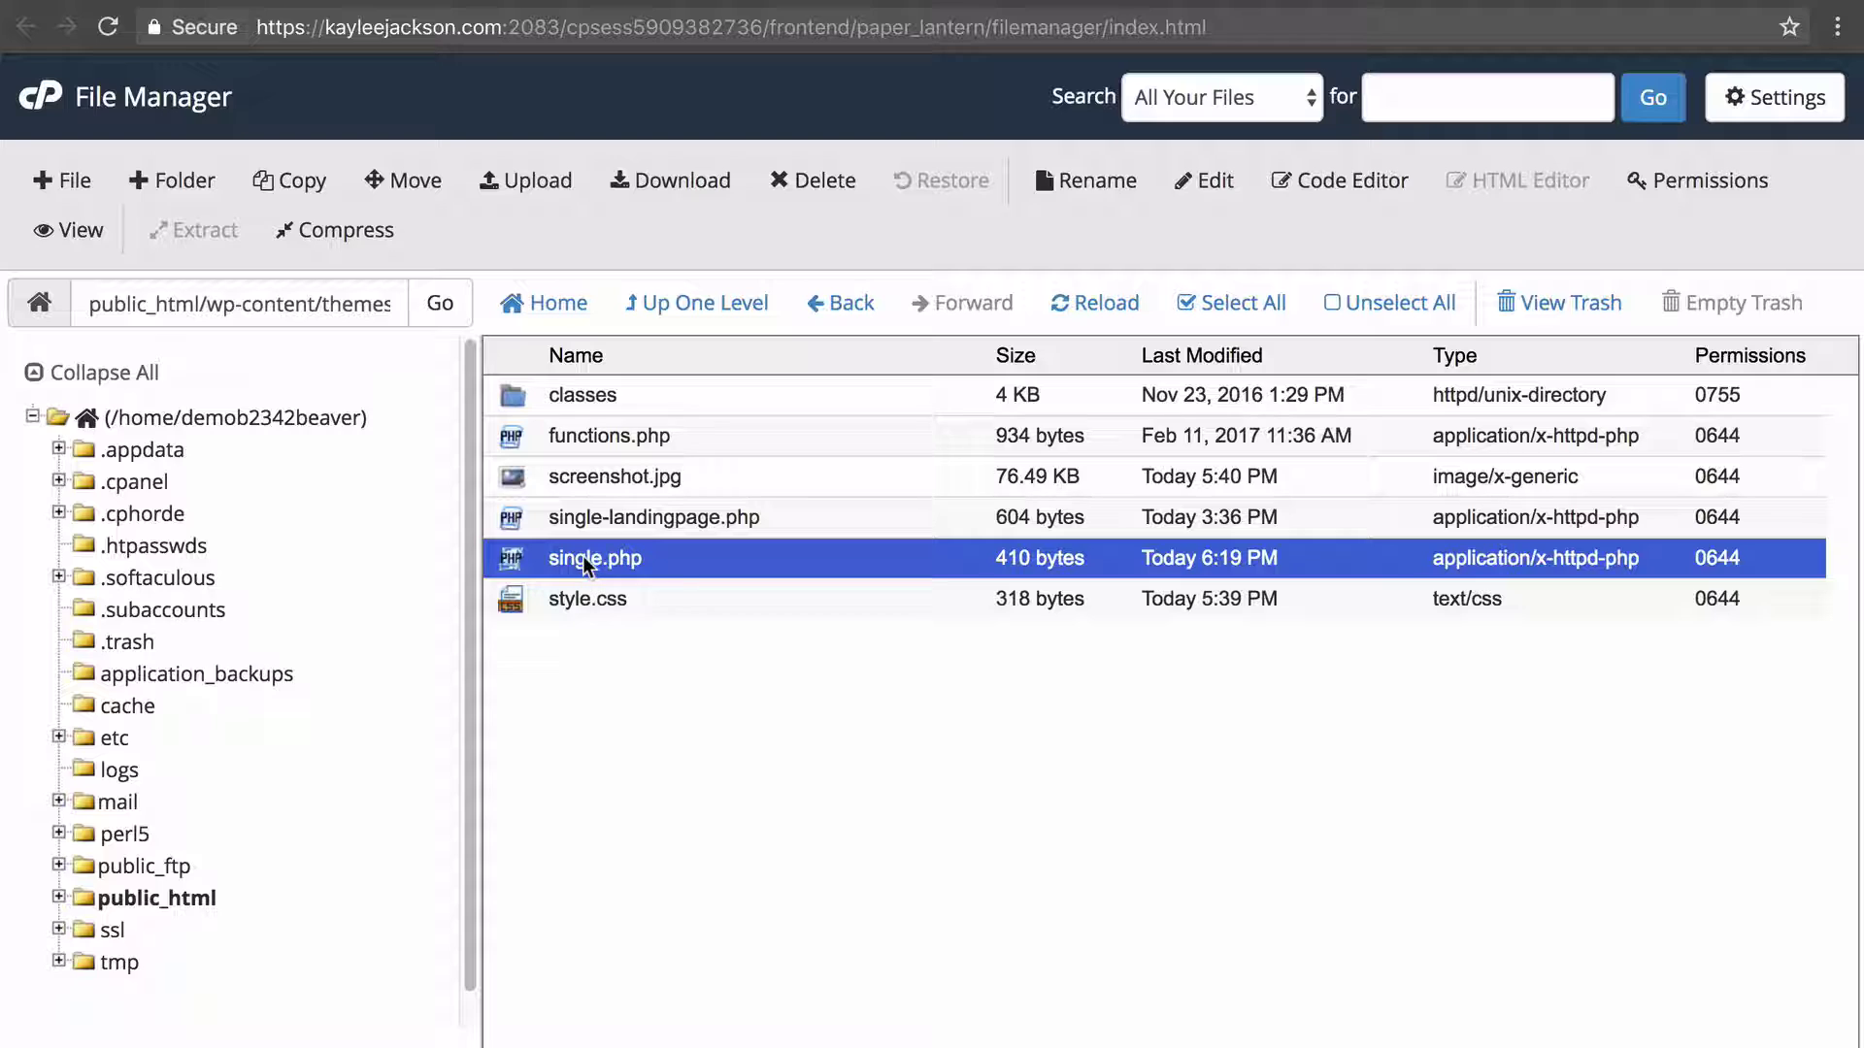
Rename the child theme's single.php to single-companyteam.php by inserting -companyteam before .php.
right_click(701, 566)
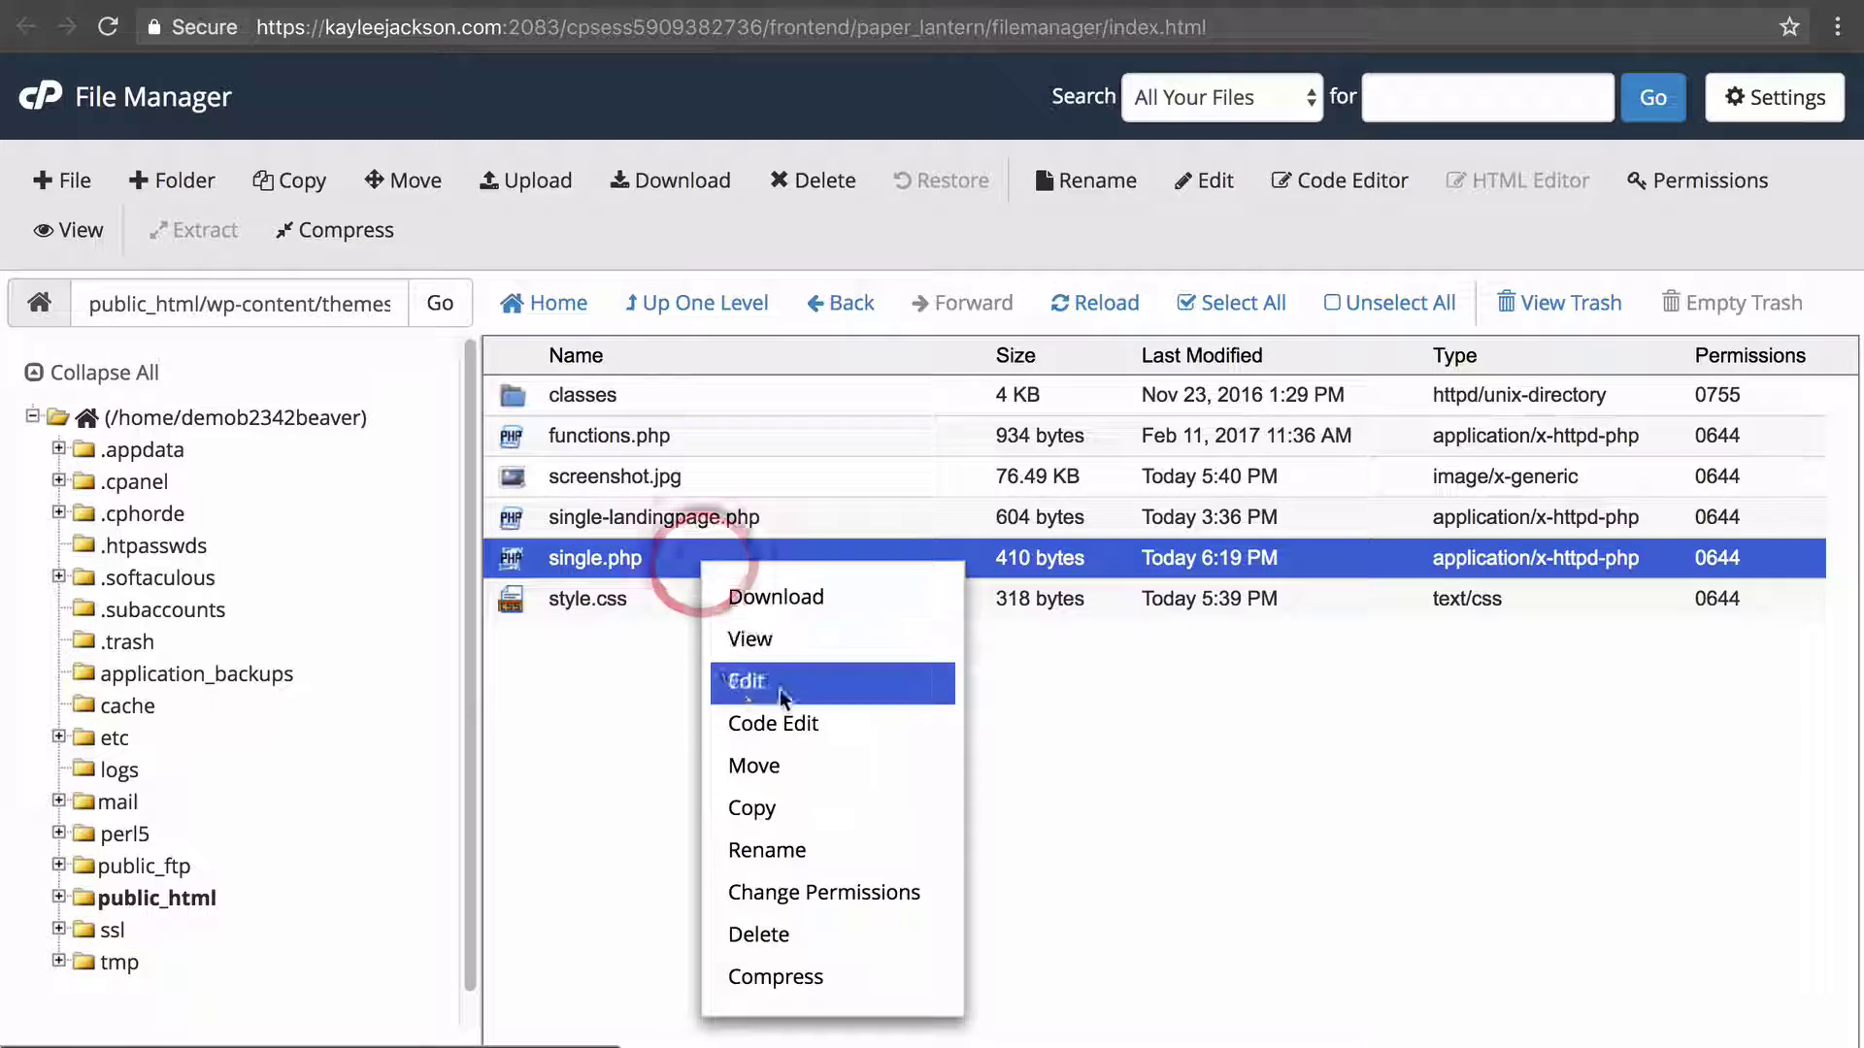
click(767, 720)
click(1250, 784)
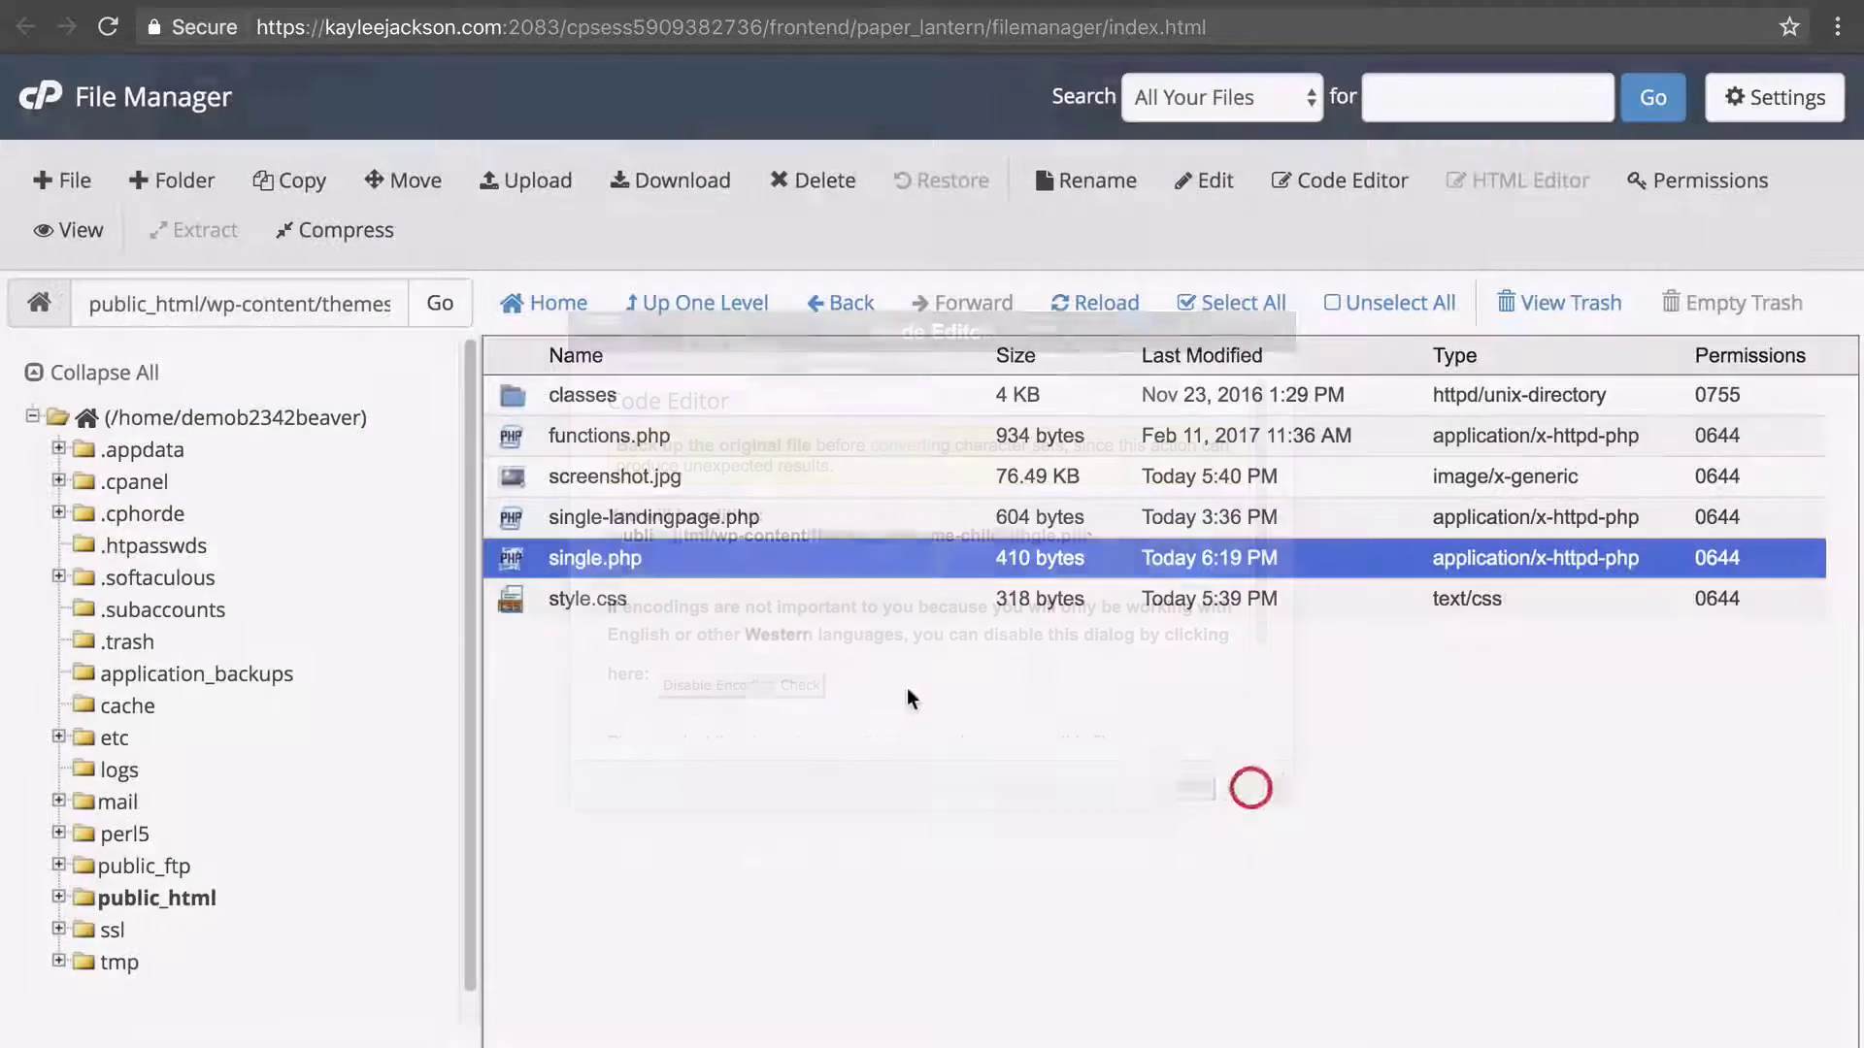
right_click(686, 562)
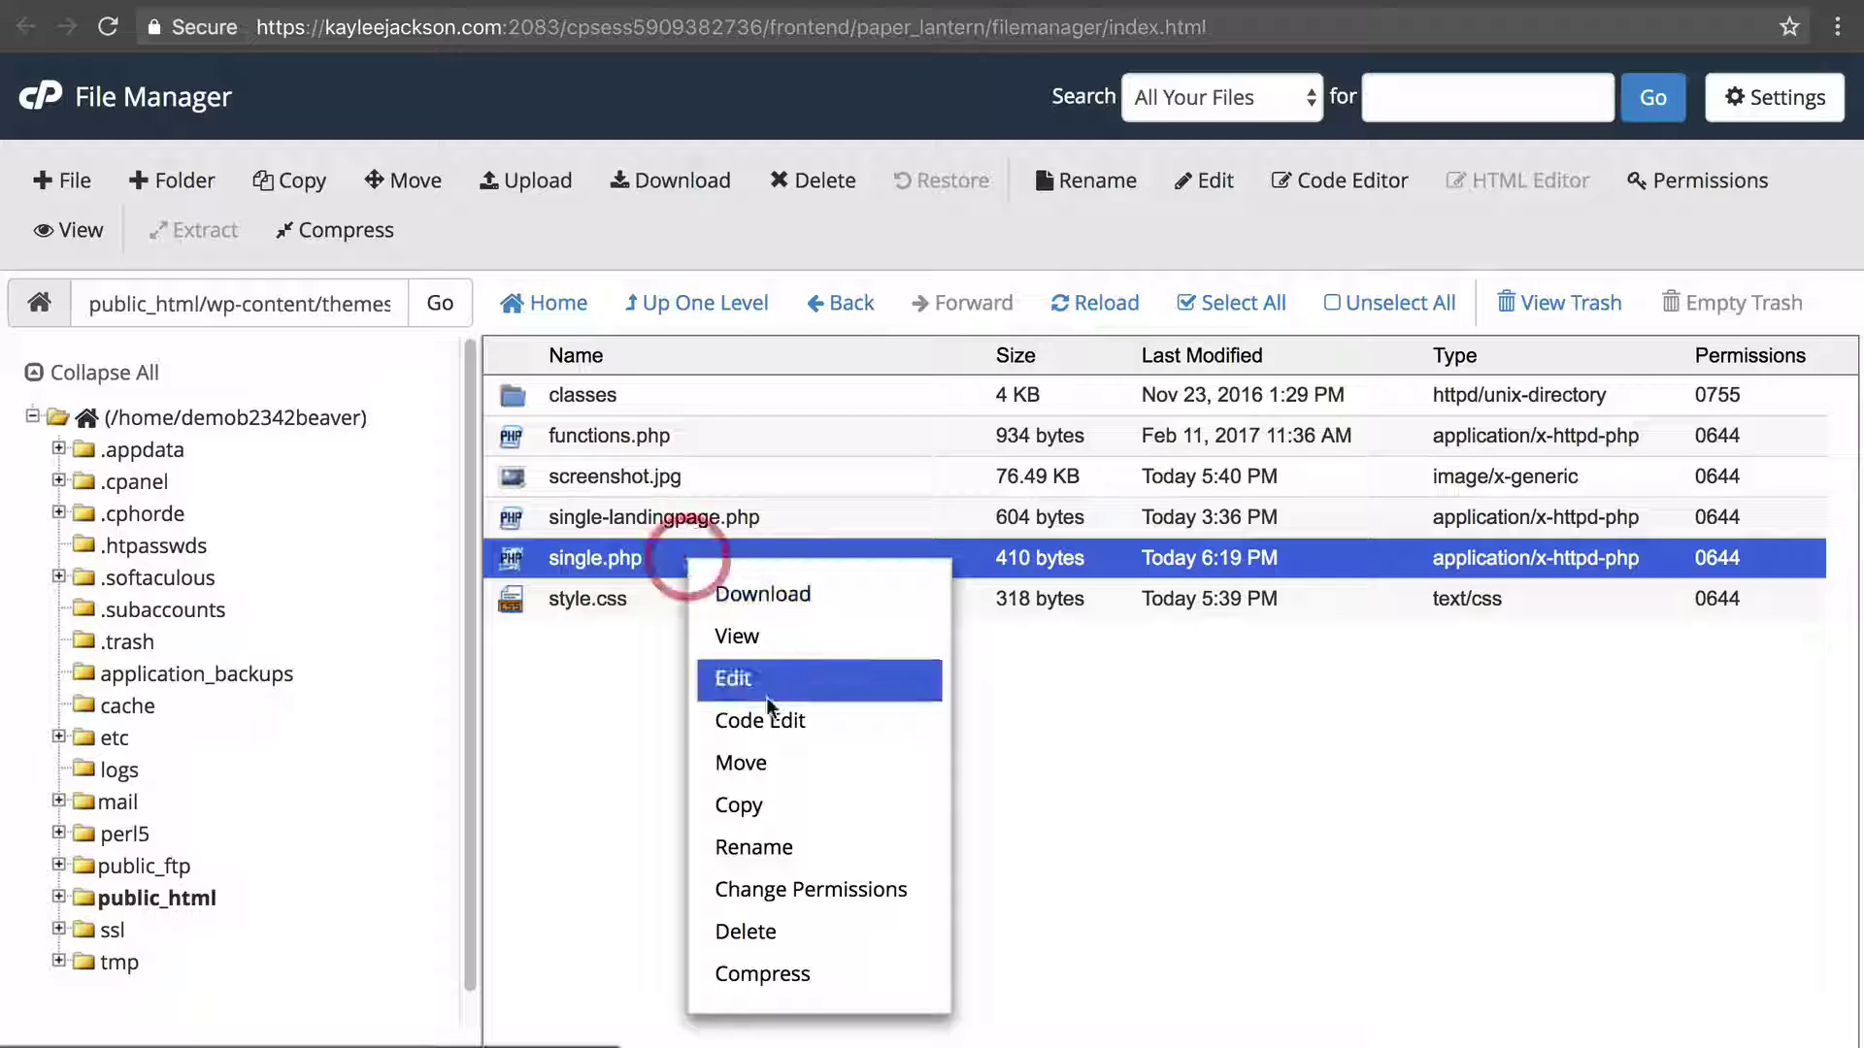
click(811, 847)
click(677, 590)
text(-companyteam.php)
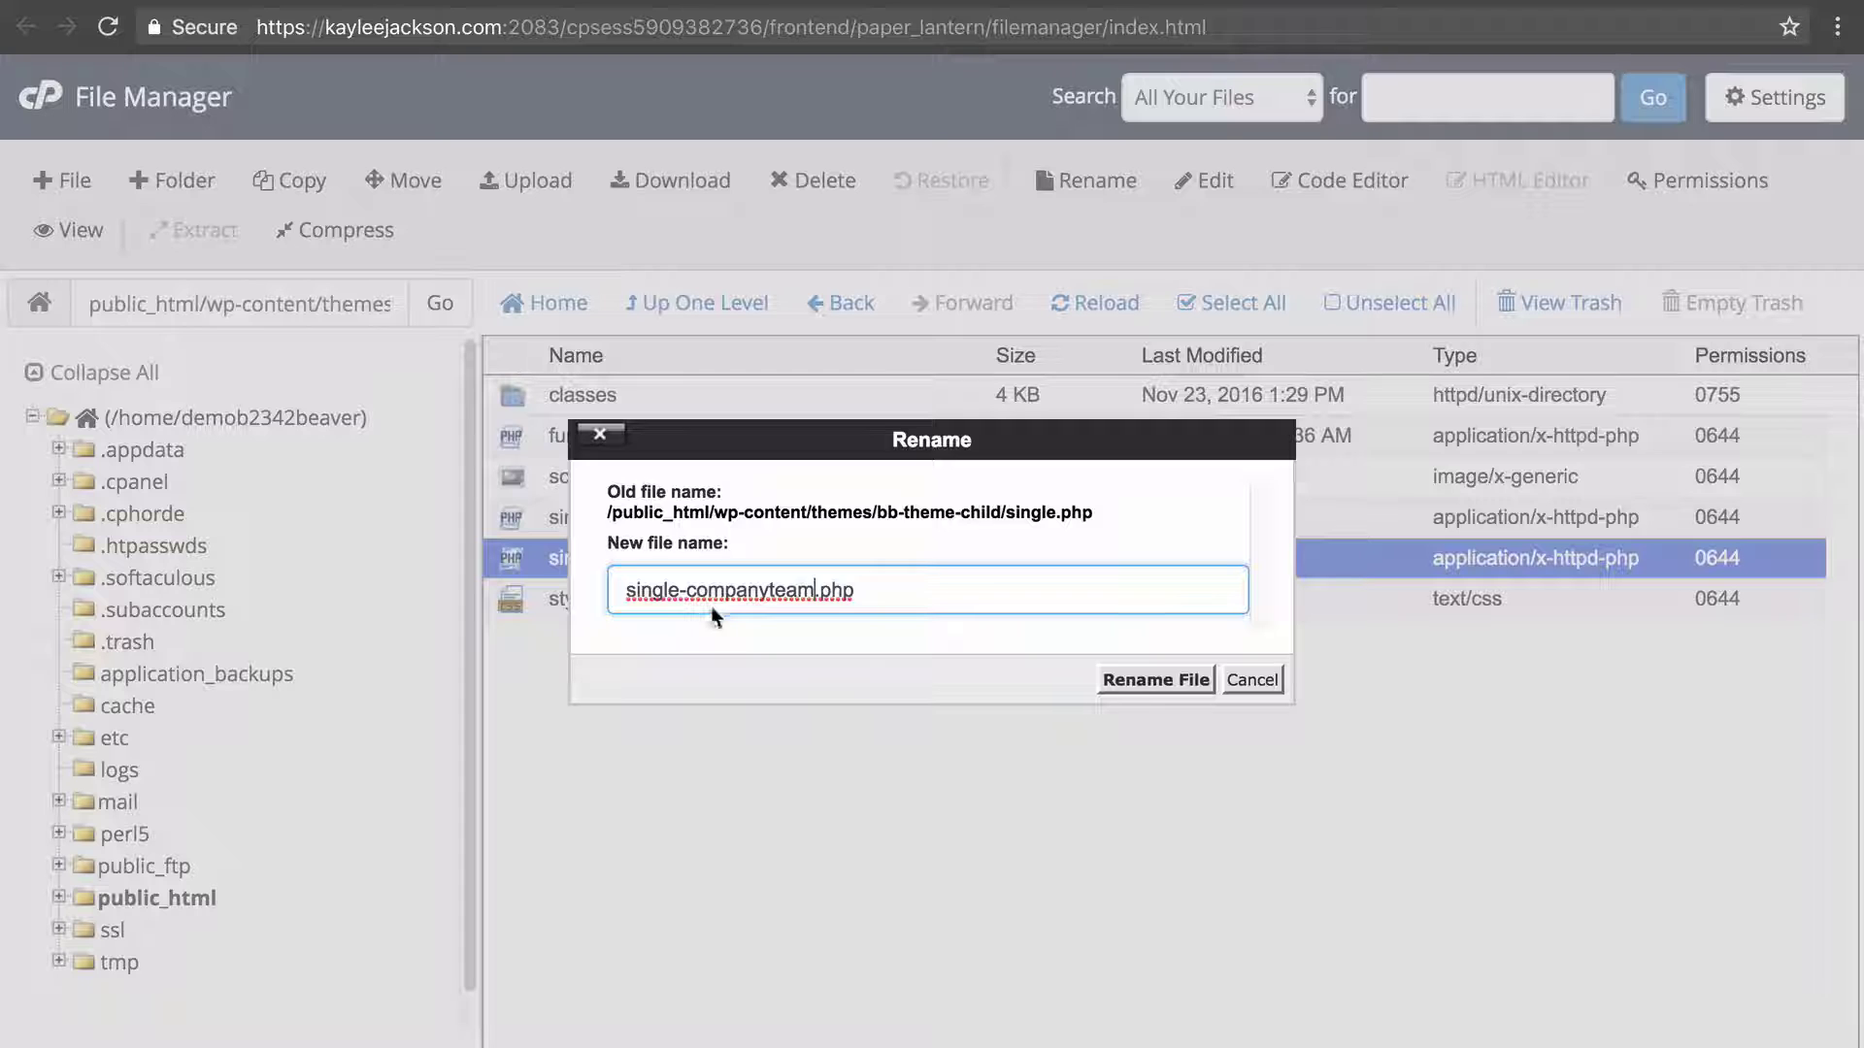
click(1193, 680)
click(770, 748)
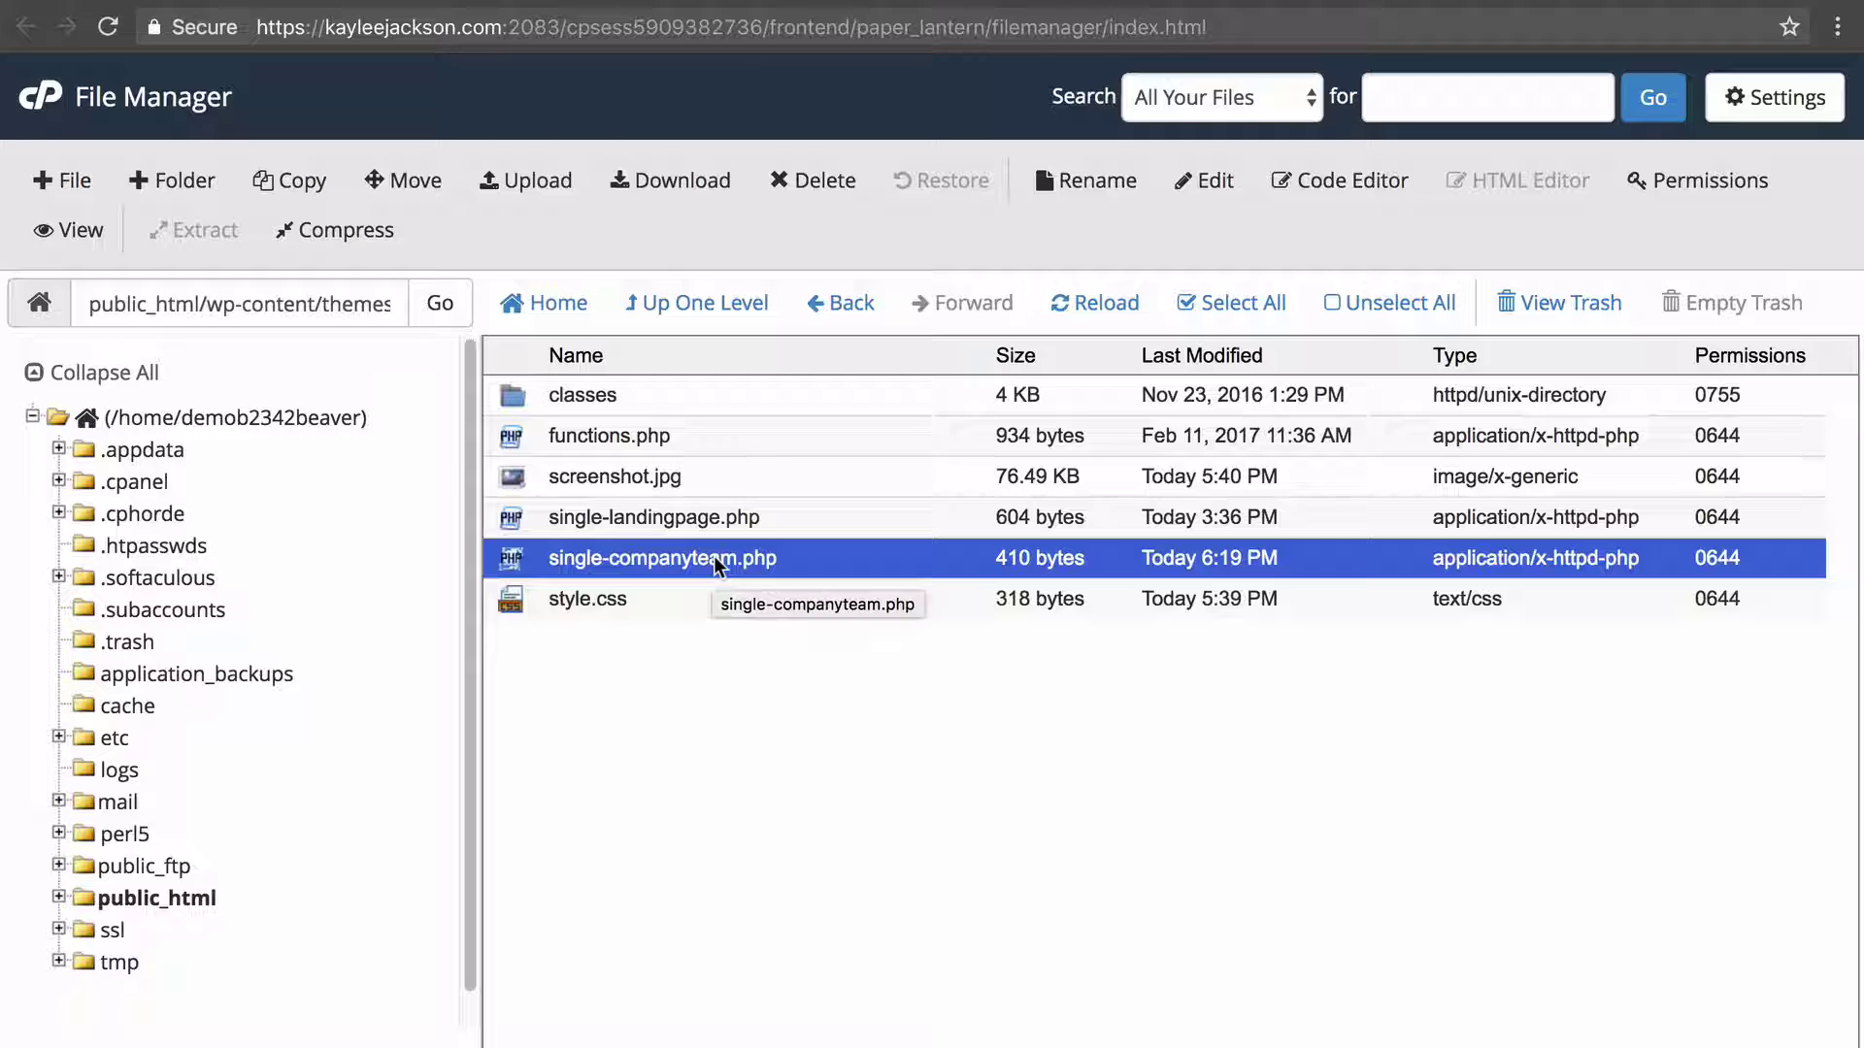
right_click(832, 568)
Open single-companyteam.php in the code editor to inspect its code.
click(975, 726)
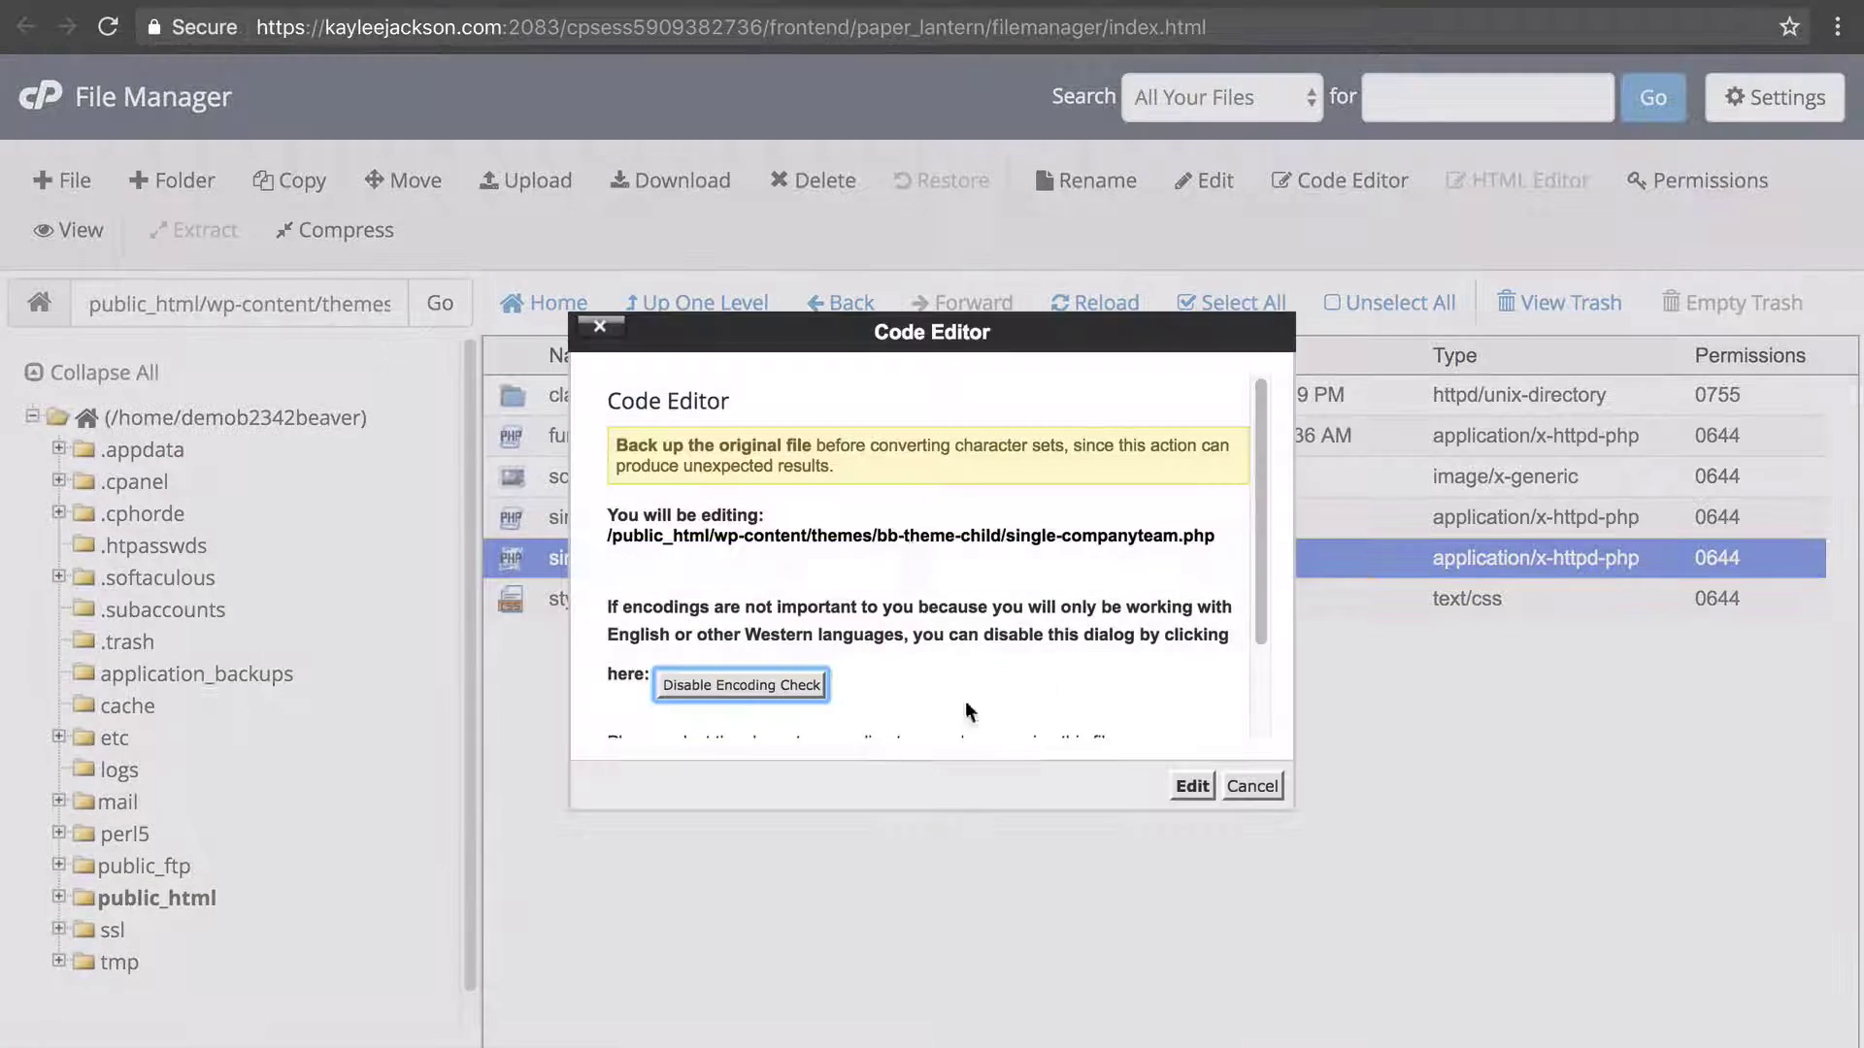
click(1174, 788)
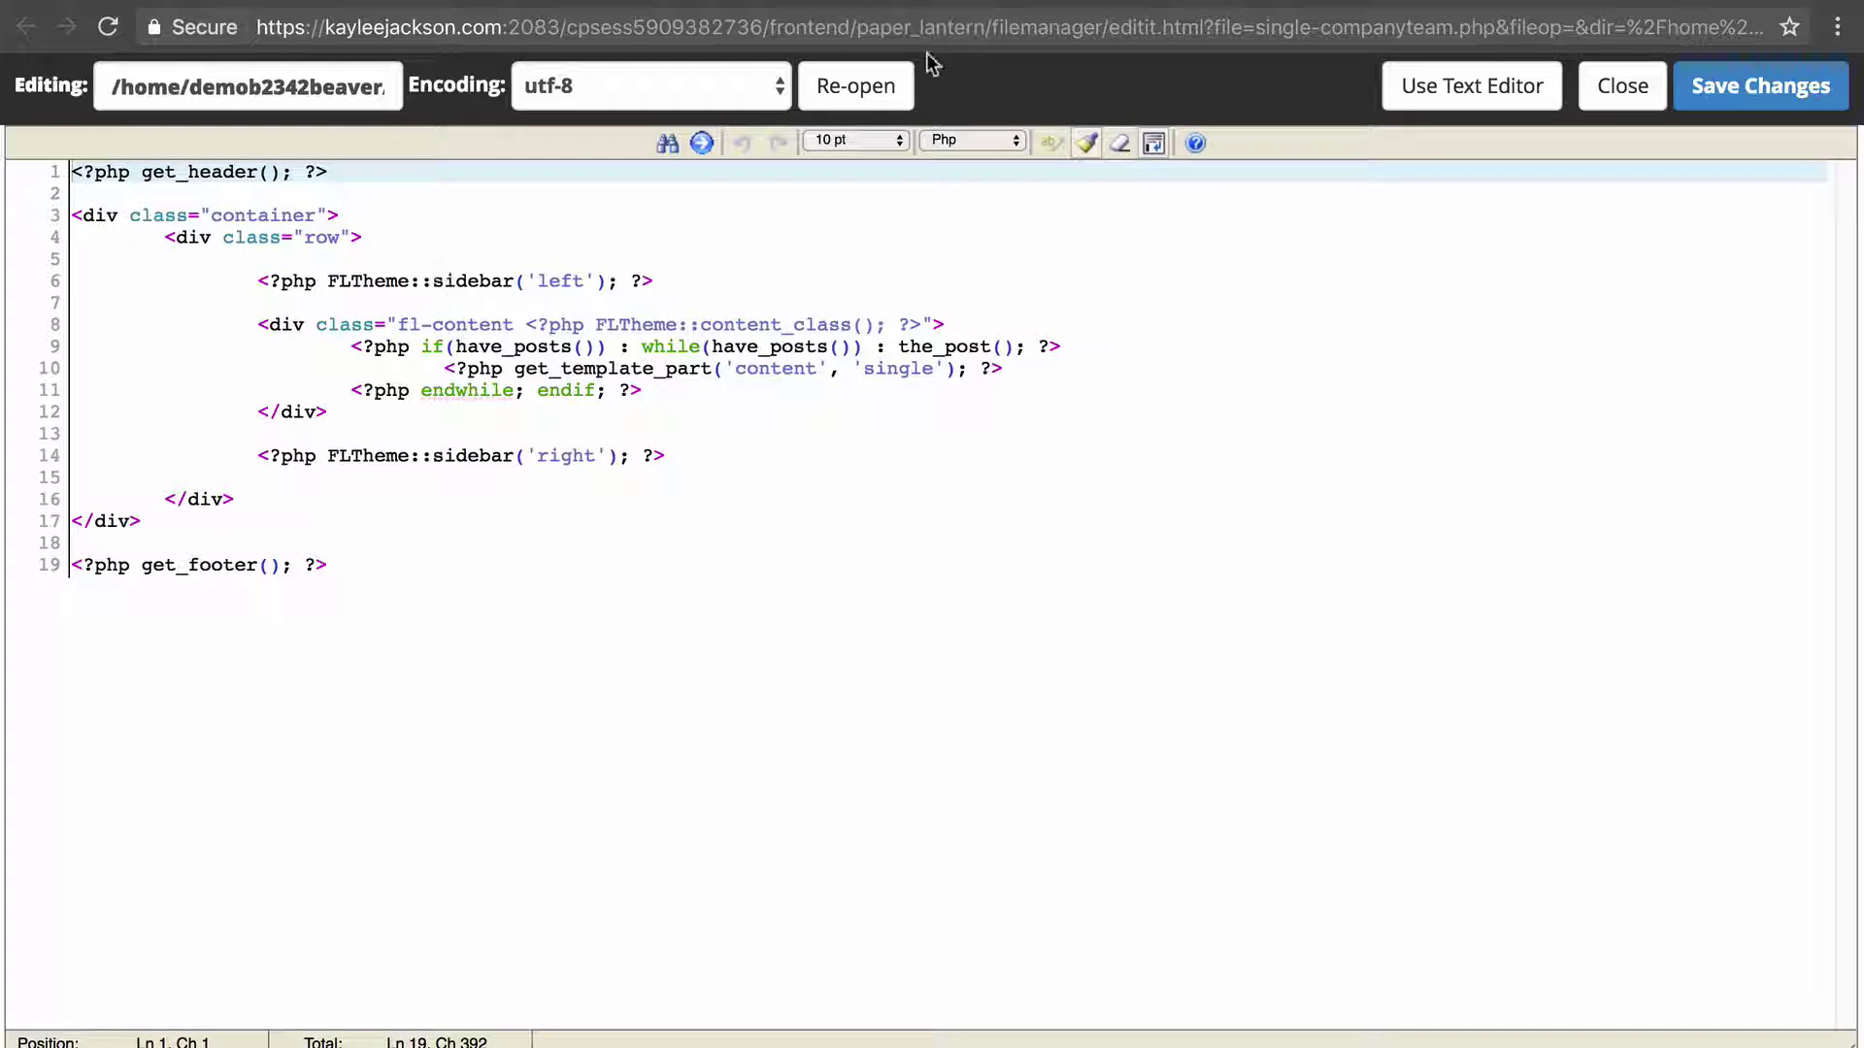
click(286, 250)
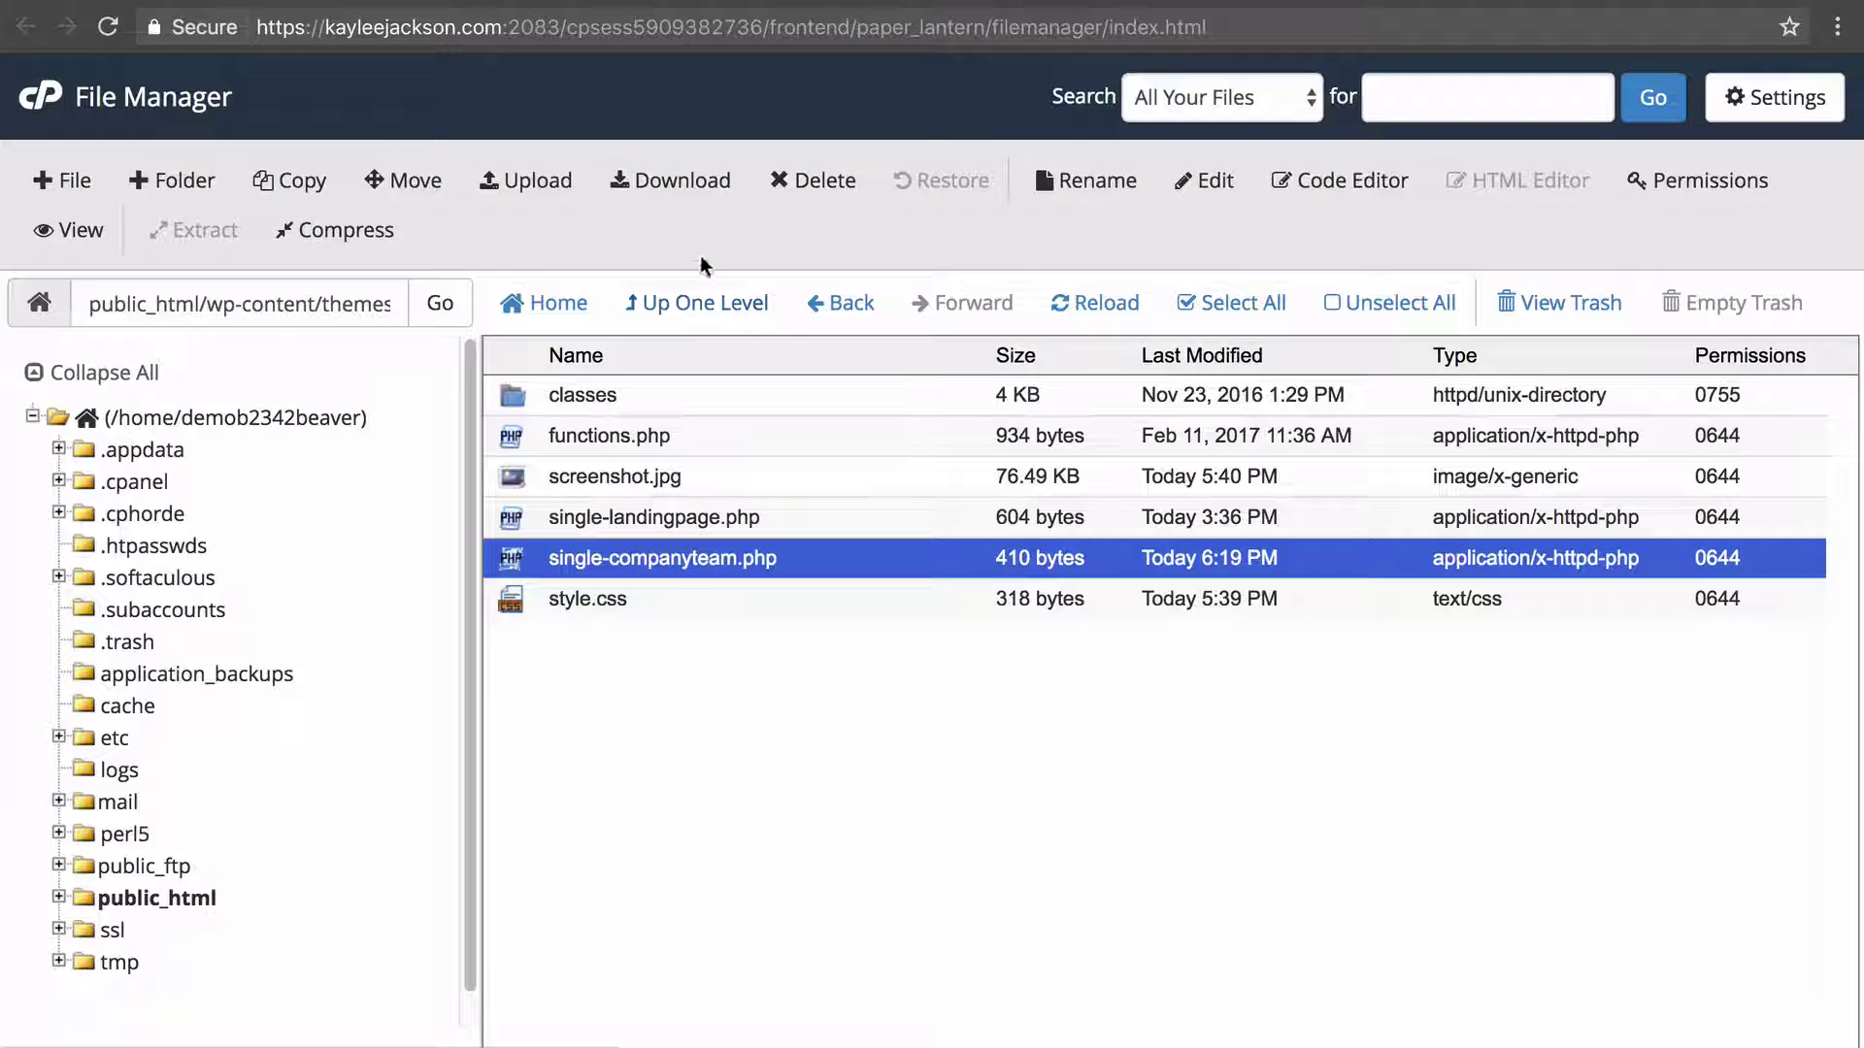
Go up to the themes folder and open the parent bb-theme folder's file list.
click(738, 302)
click(712, 423)
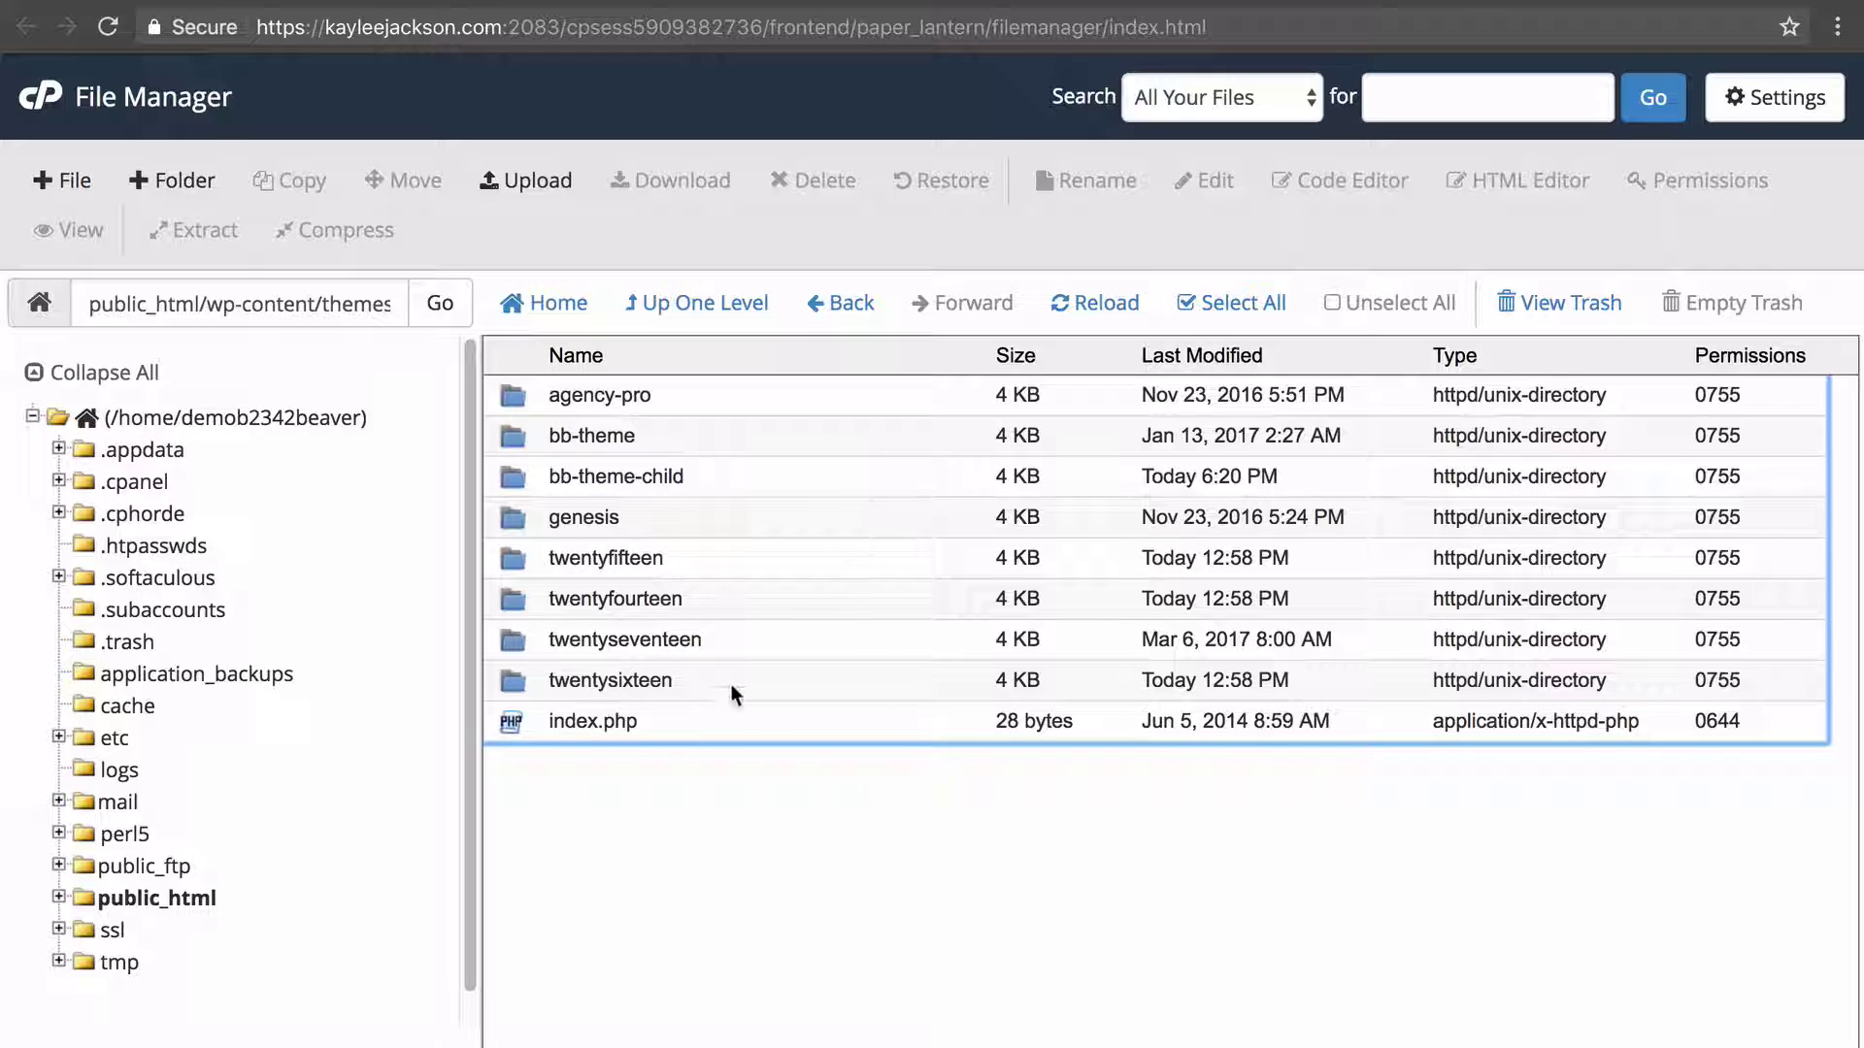
double_click(726, 434)
scroll(766, 635, down, 5)
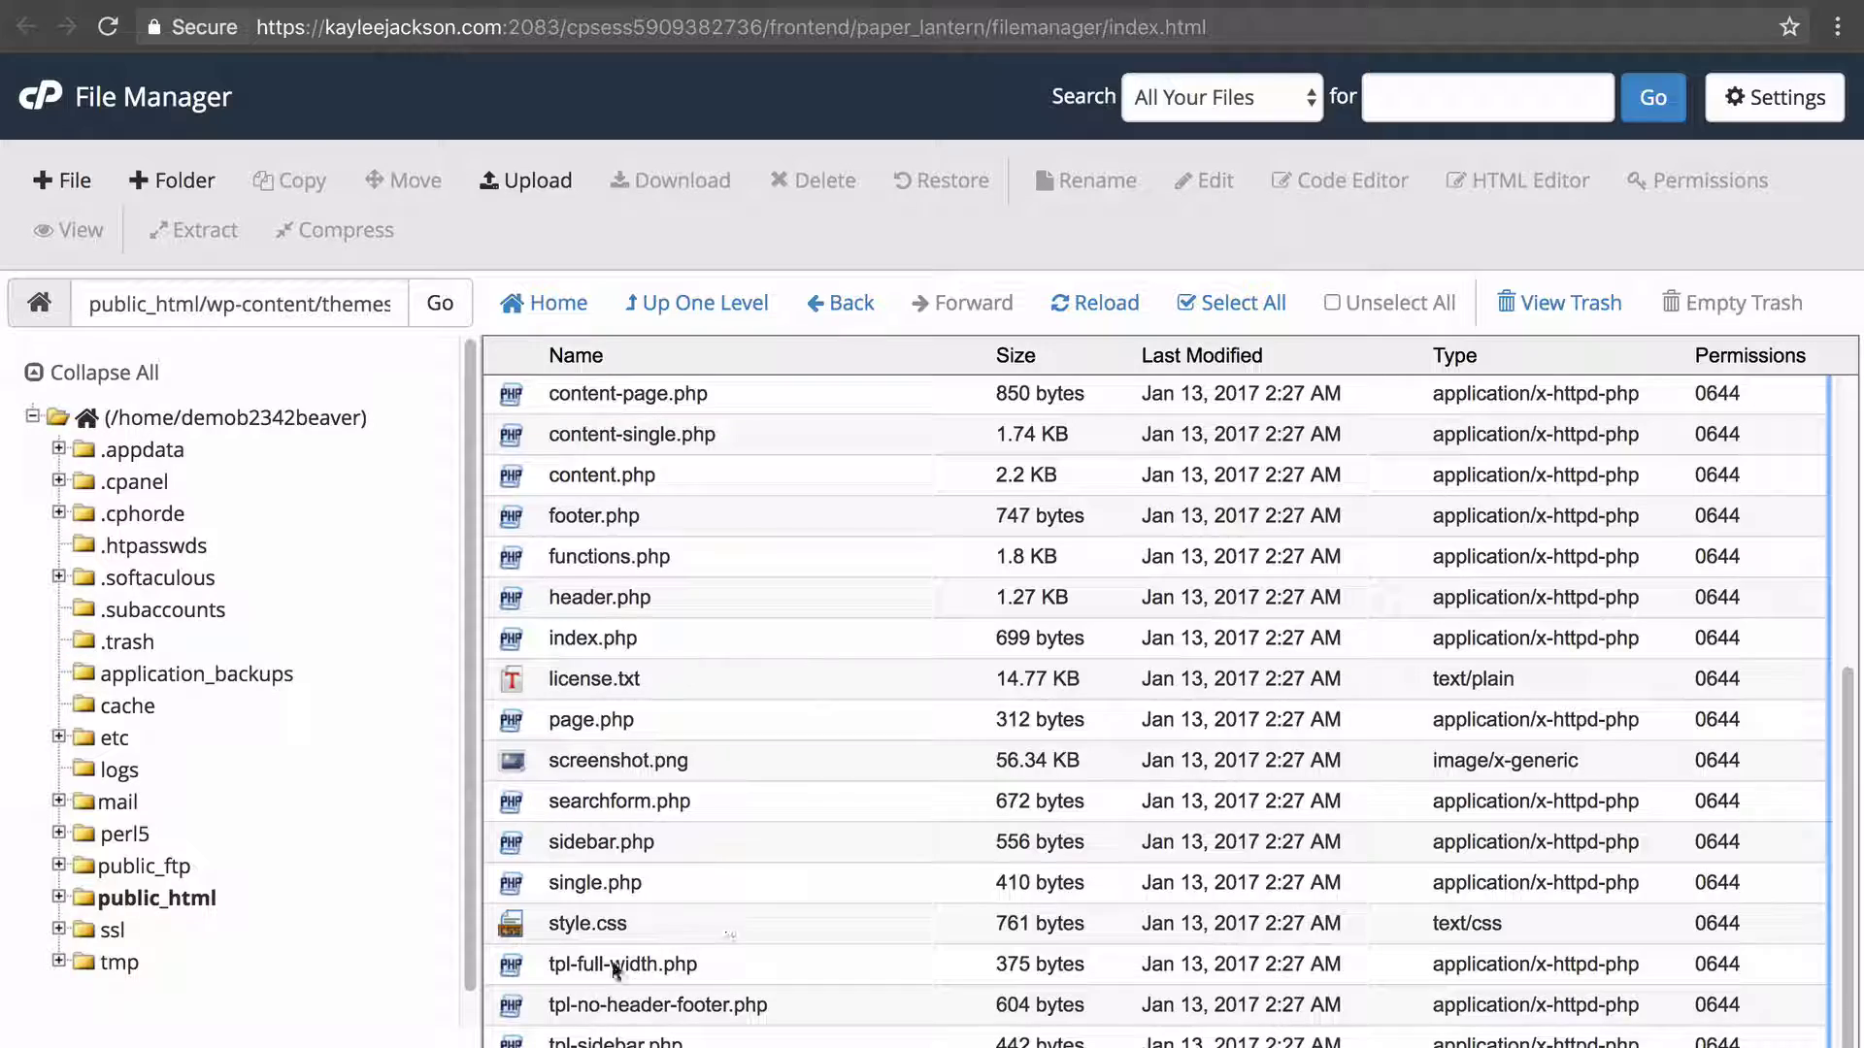
Open tpl-full-width.php in Code Edit and select and copy its entire template code.
right_click(750, 973)
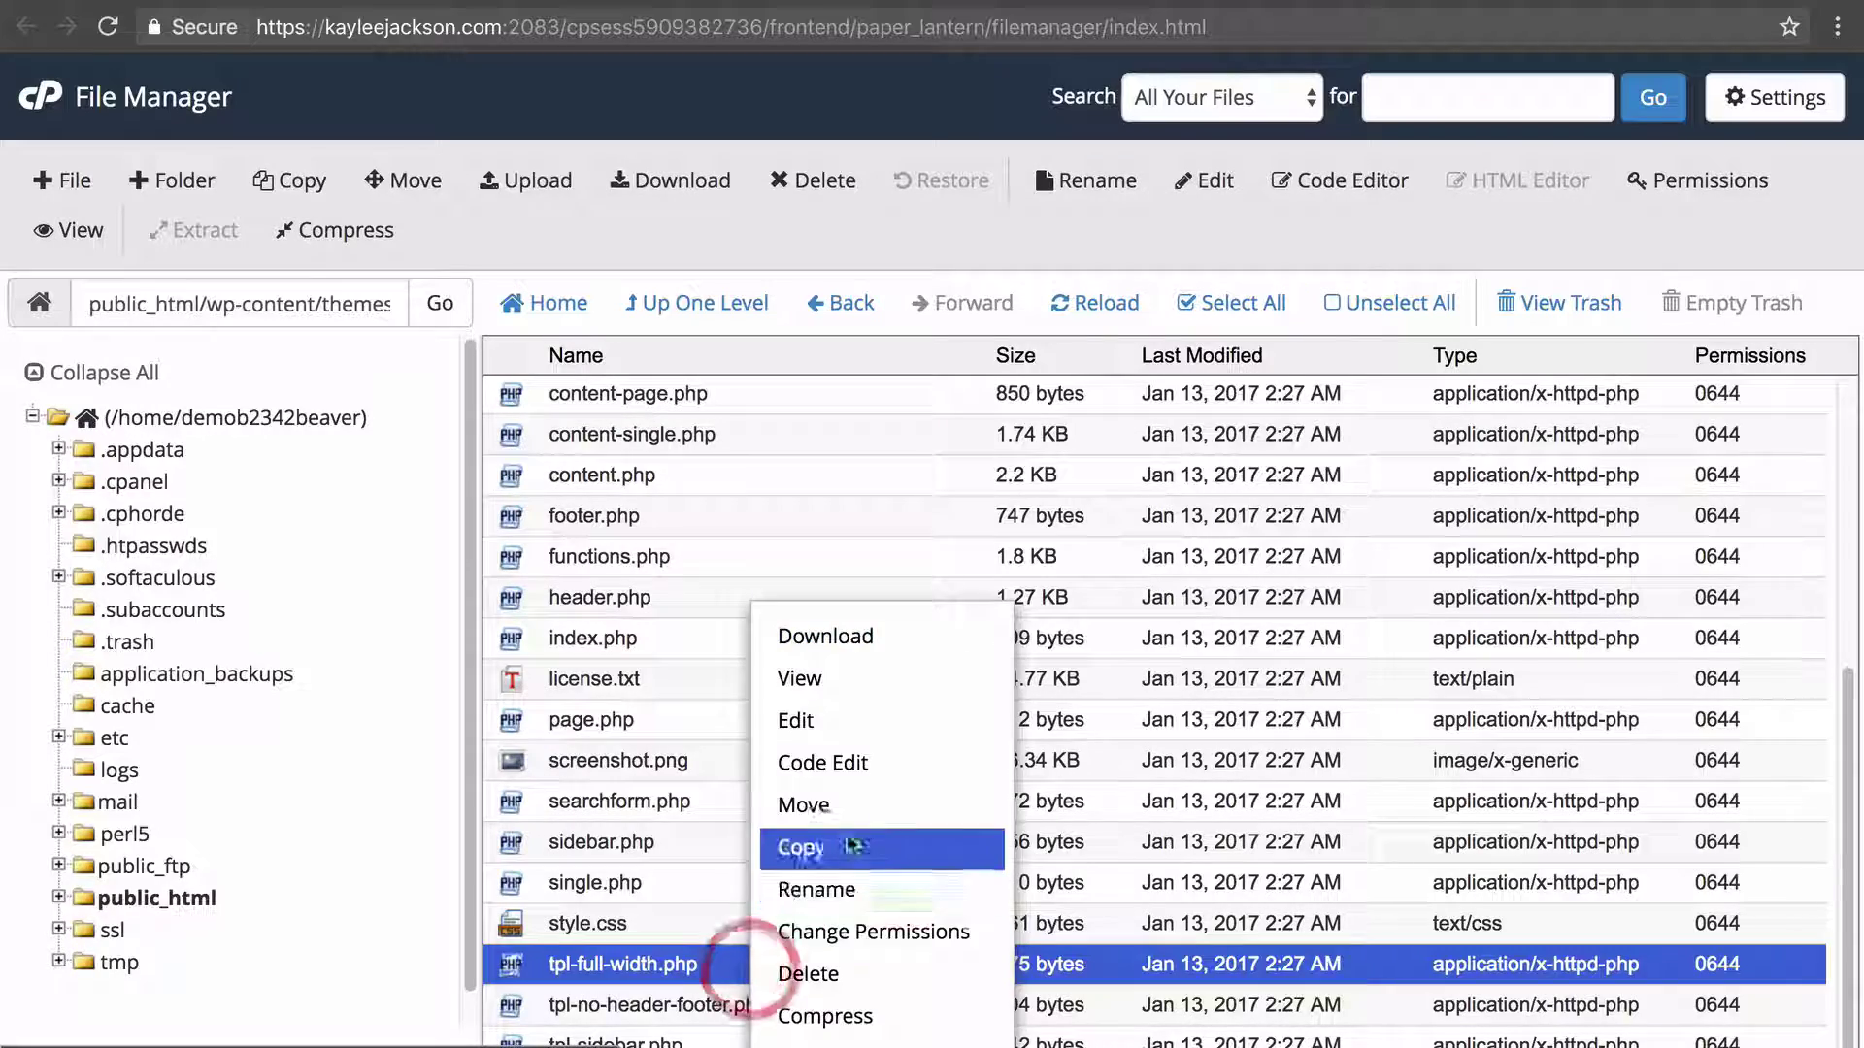
click(864, 762)
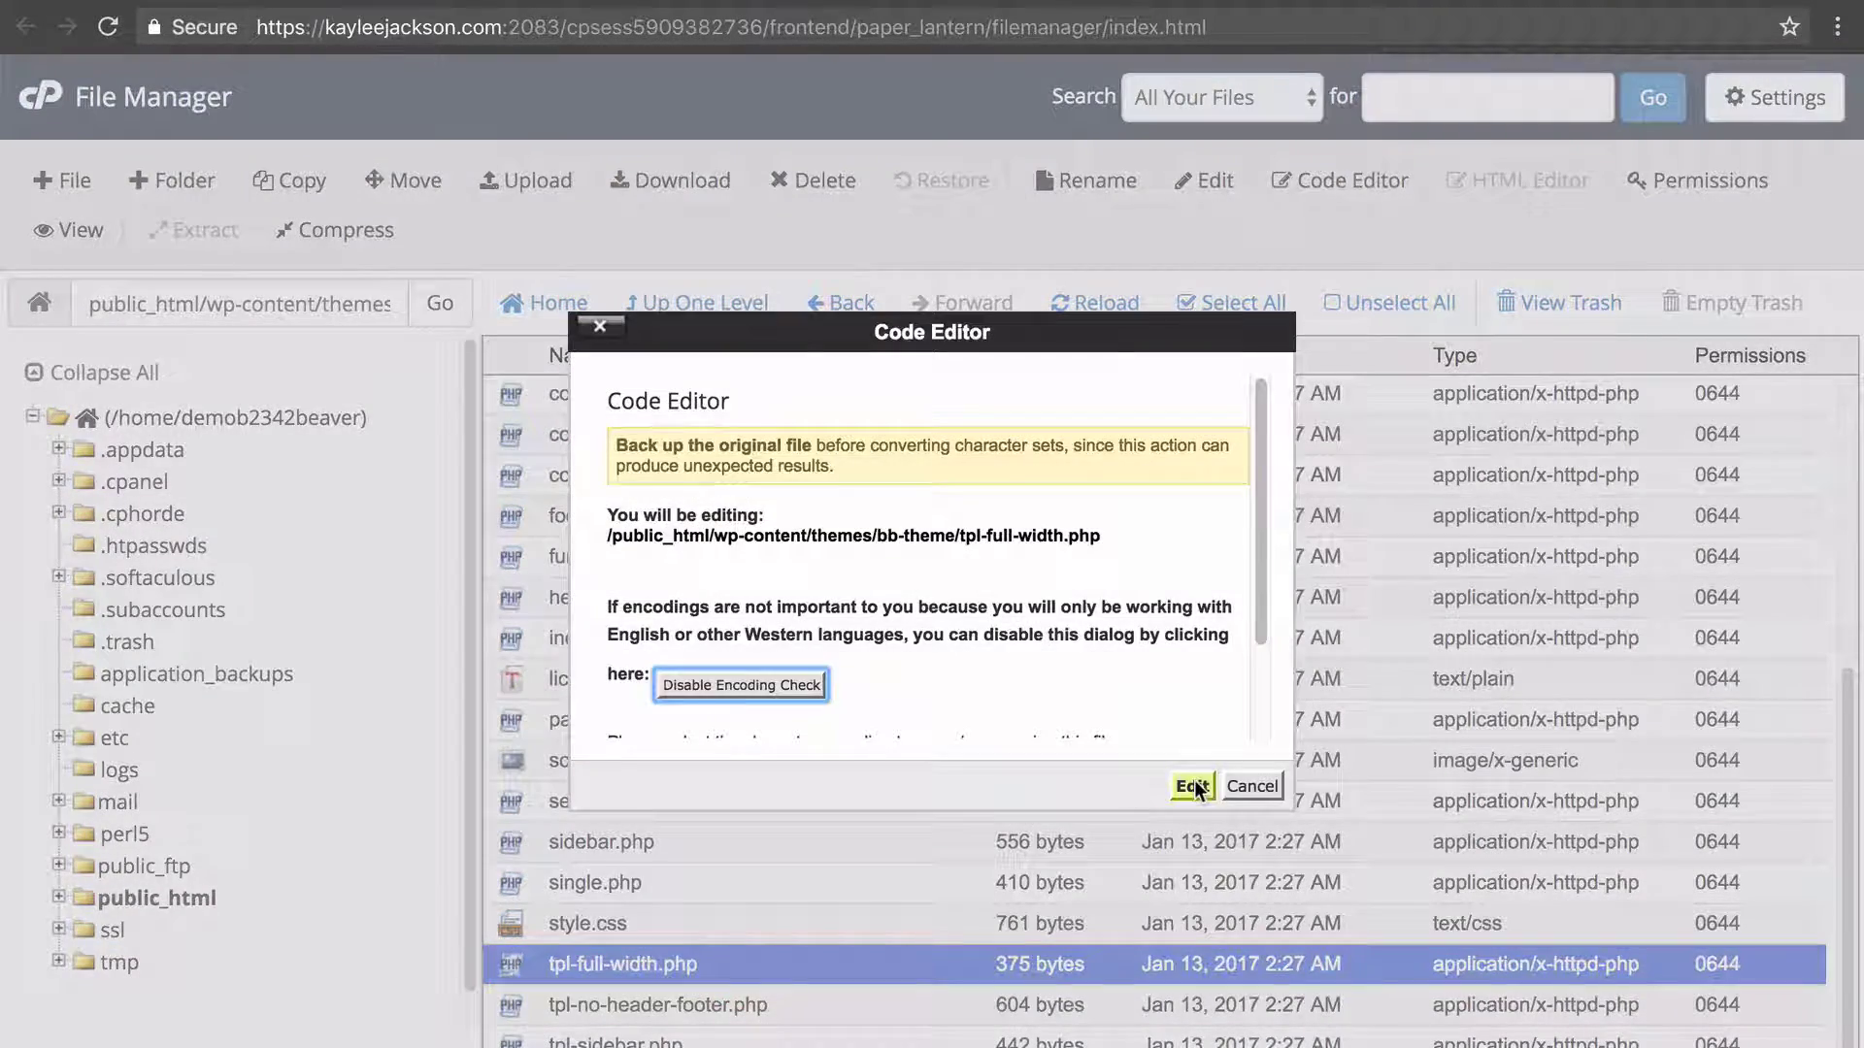
click(1194, 785)
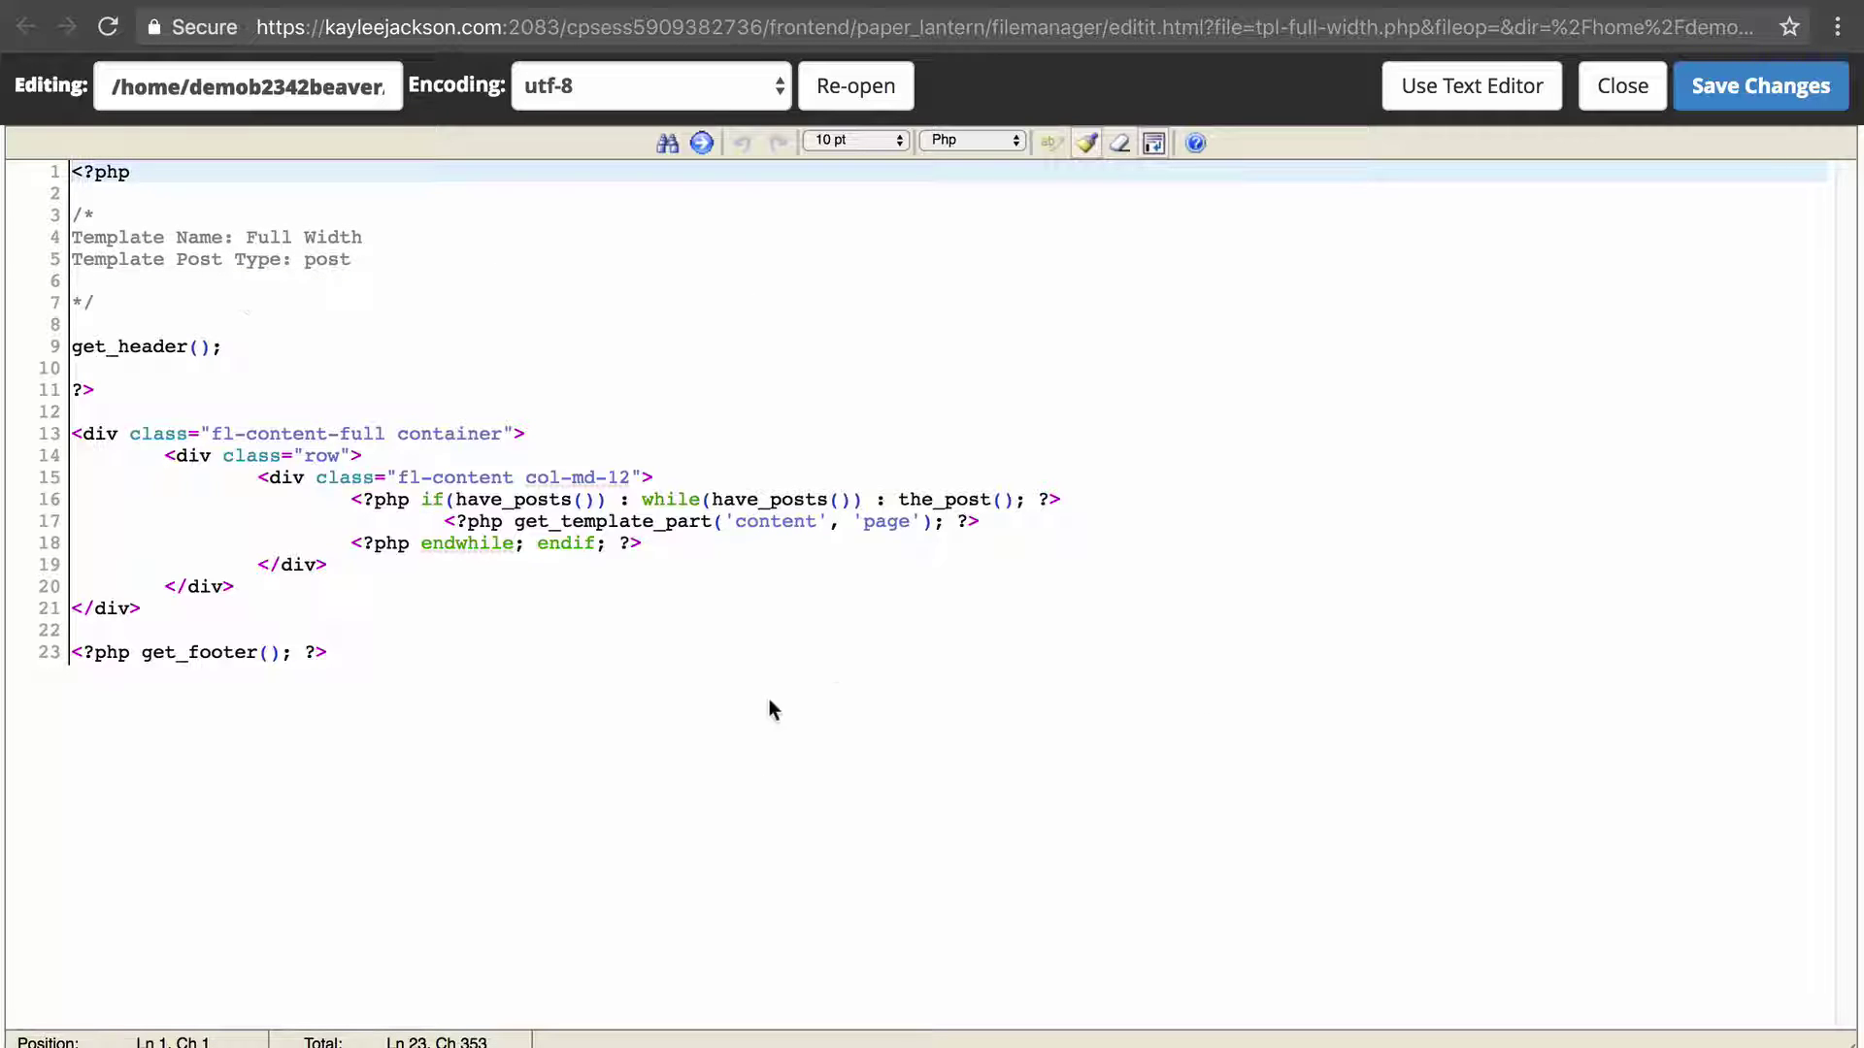
click(445, 681)
key(super+a)
key(super+c)
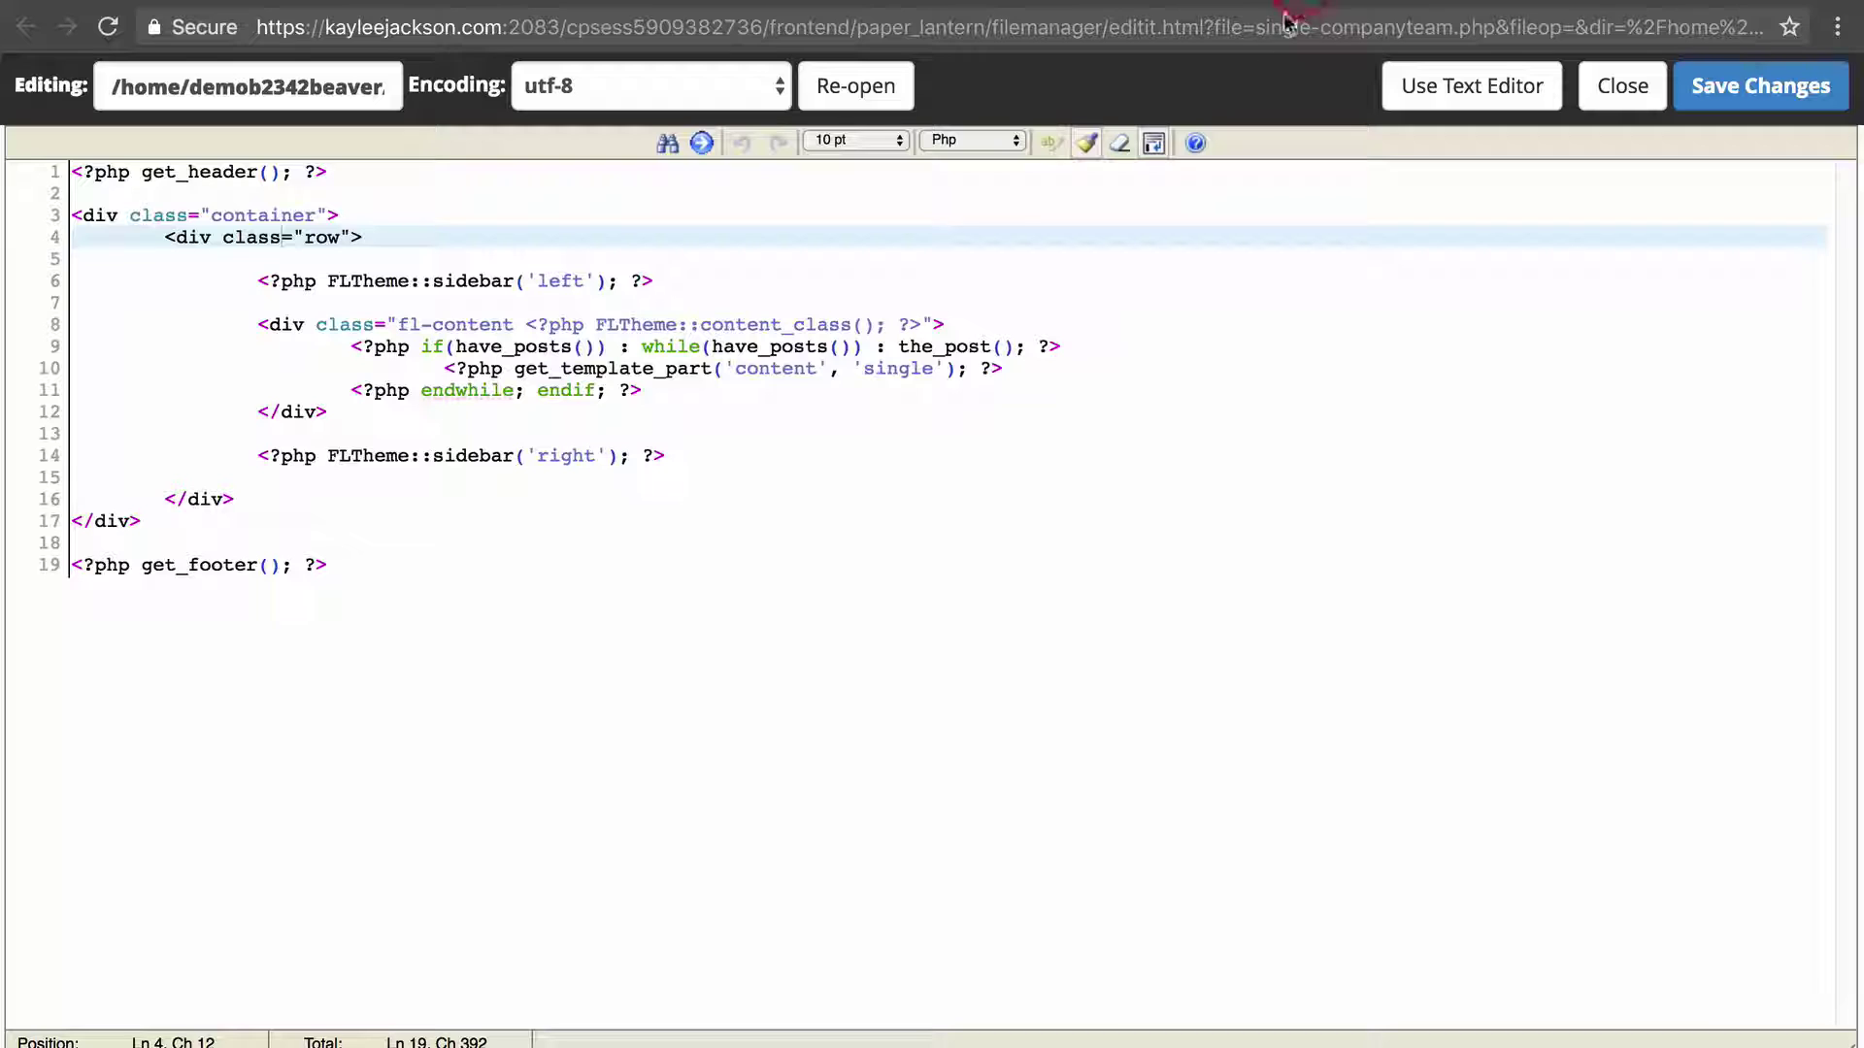
Replace single-companyteam.php's code with the copied Full Width template and save the changes.
click(903, 303)
drag(289, 91, 873, 109)
click(752, 324)
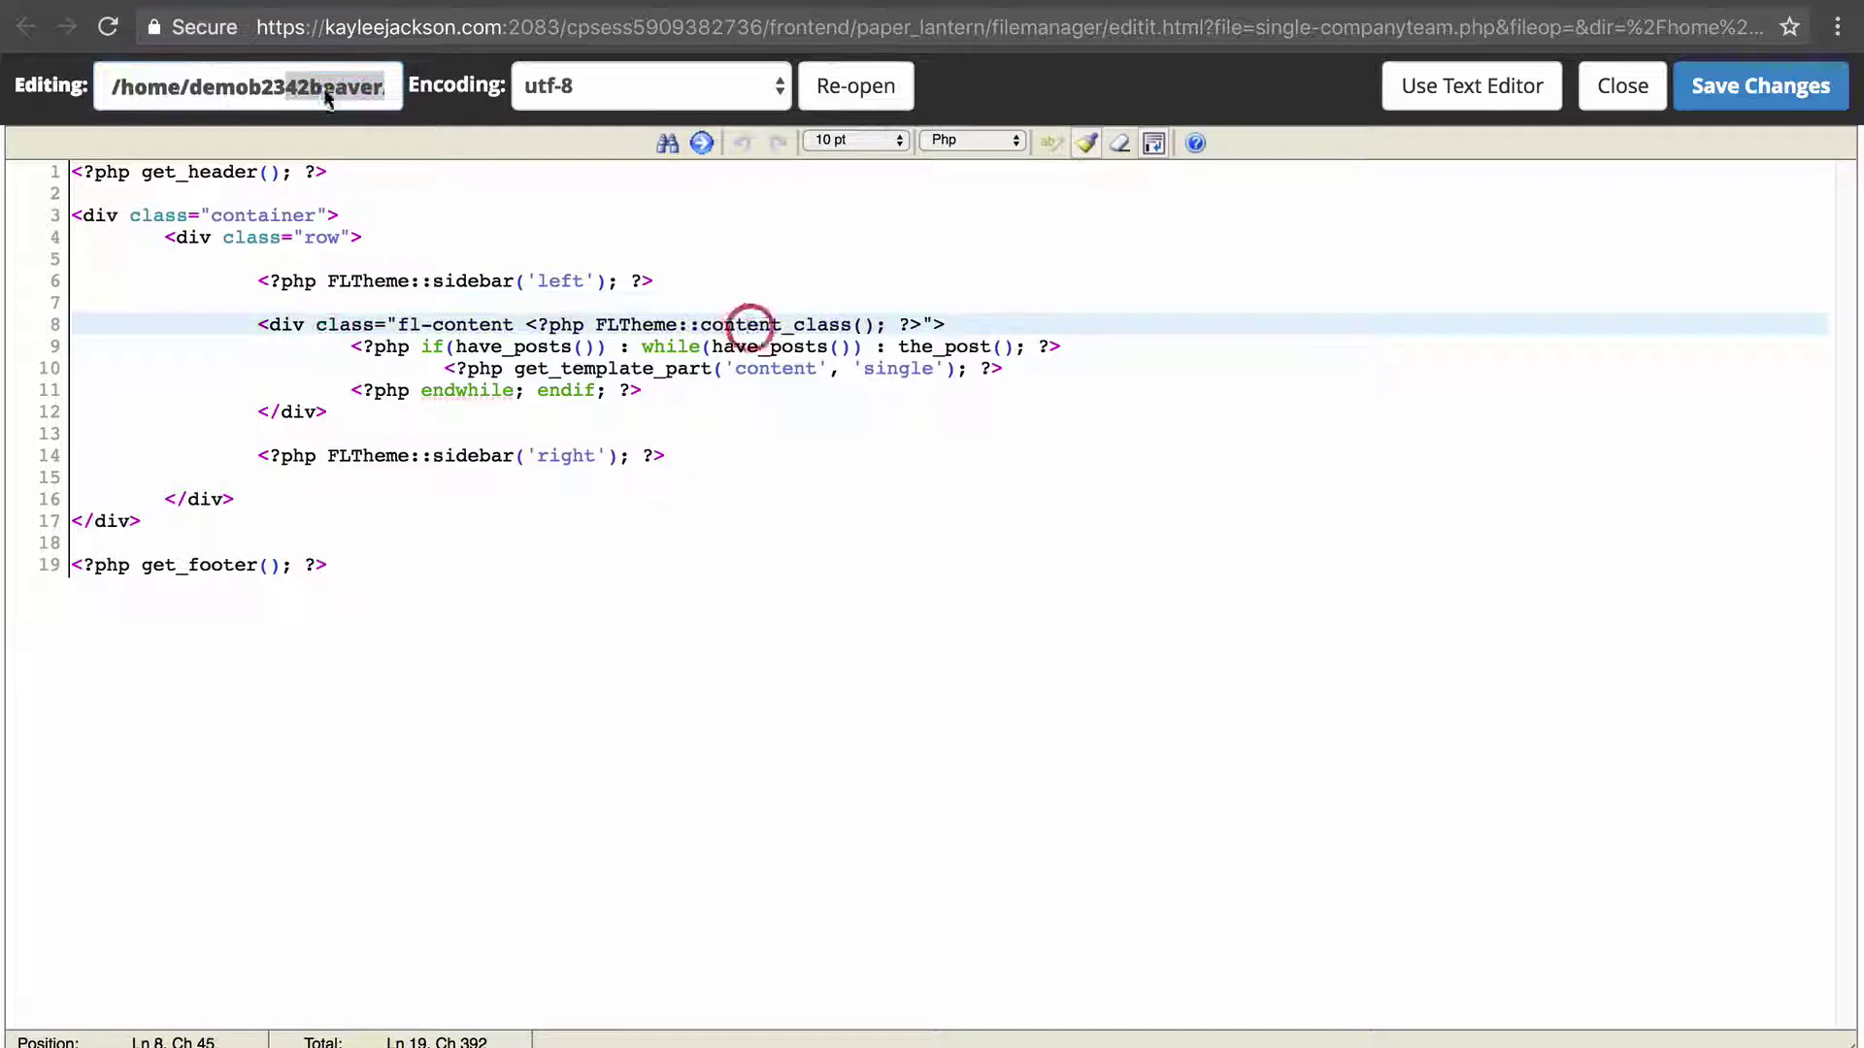
click(457, 346)
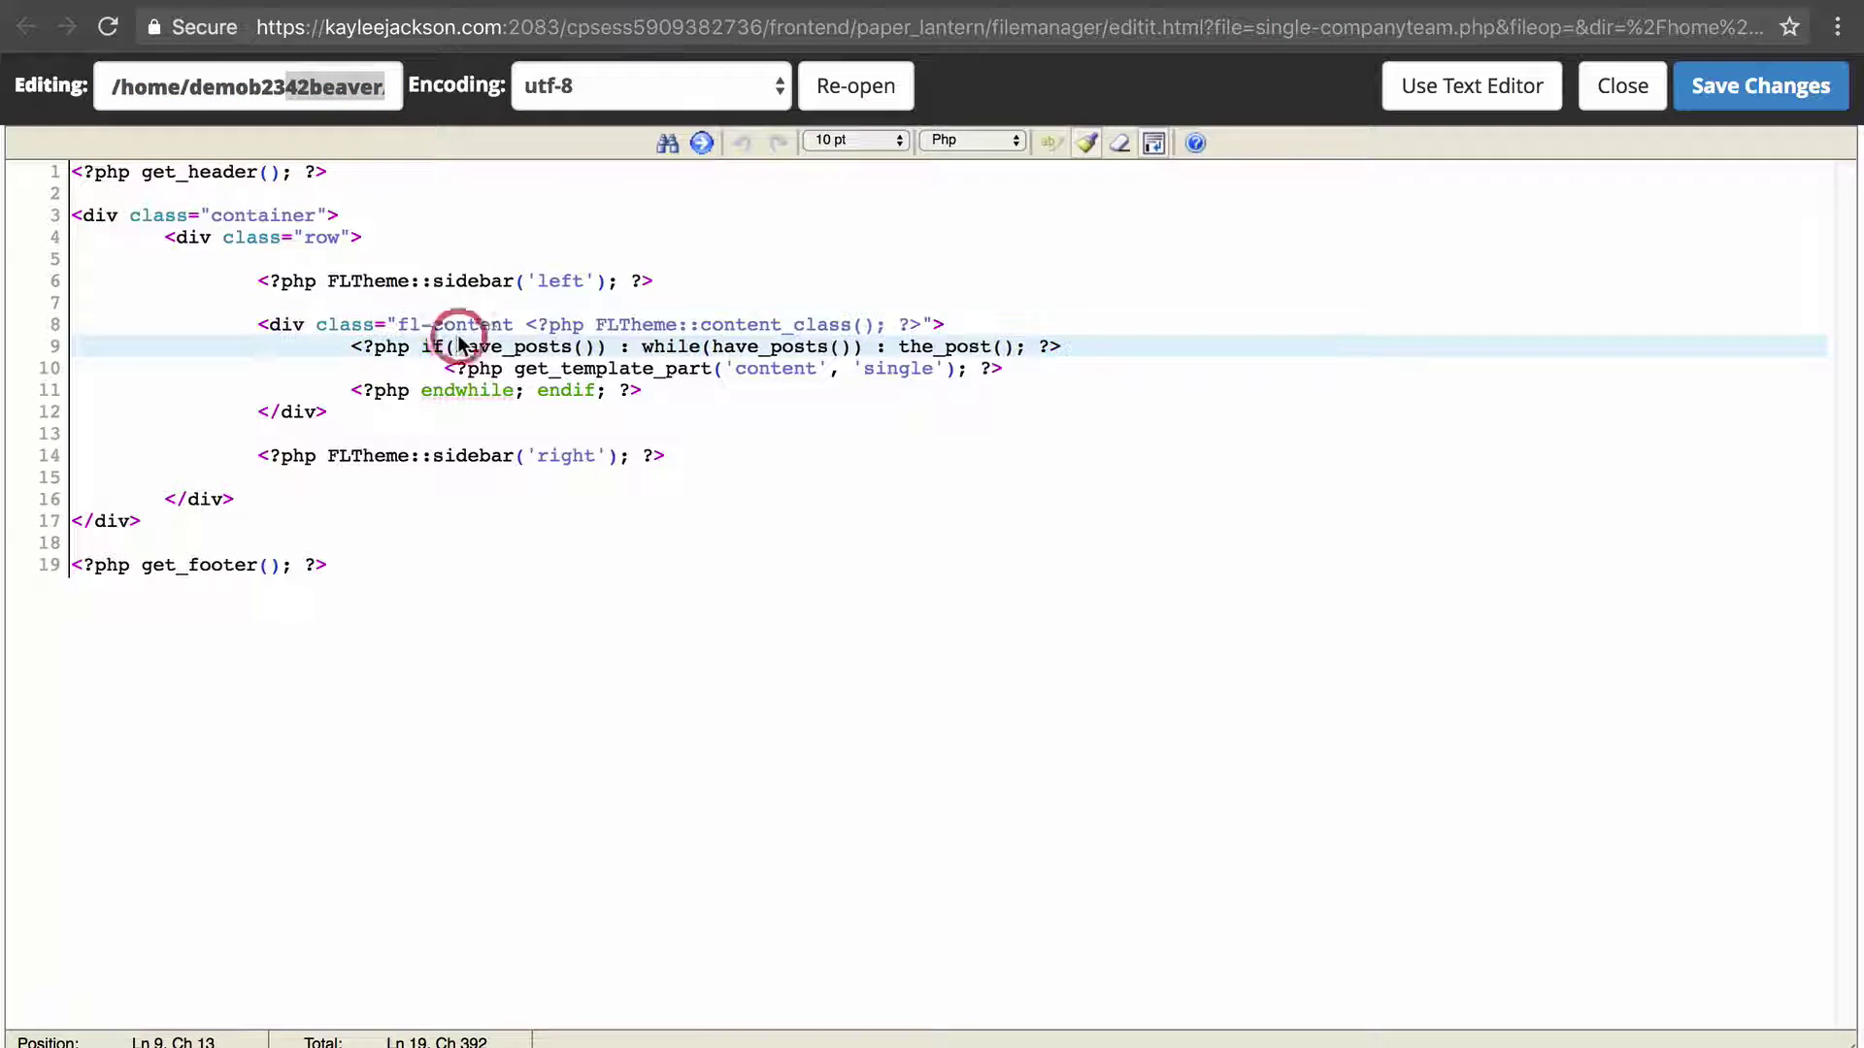
key(super+a)
key(super+v)
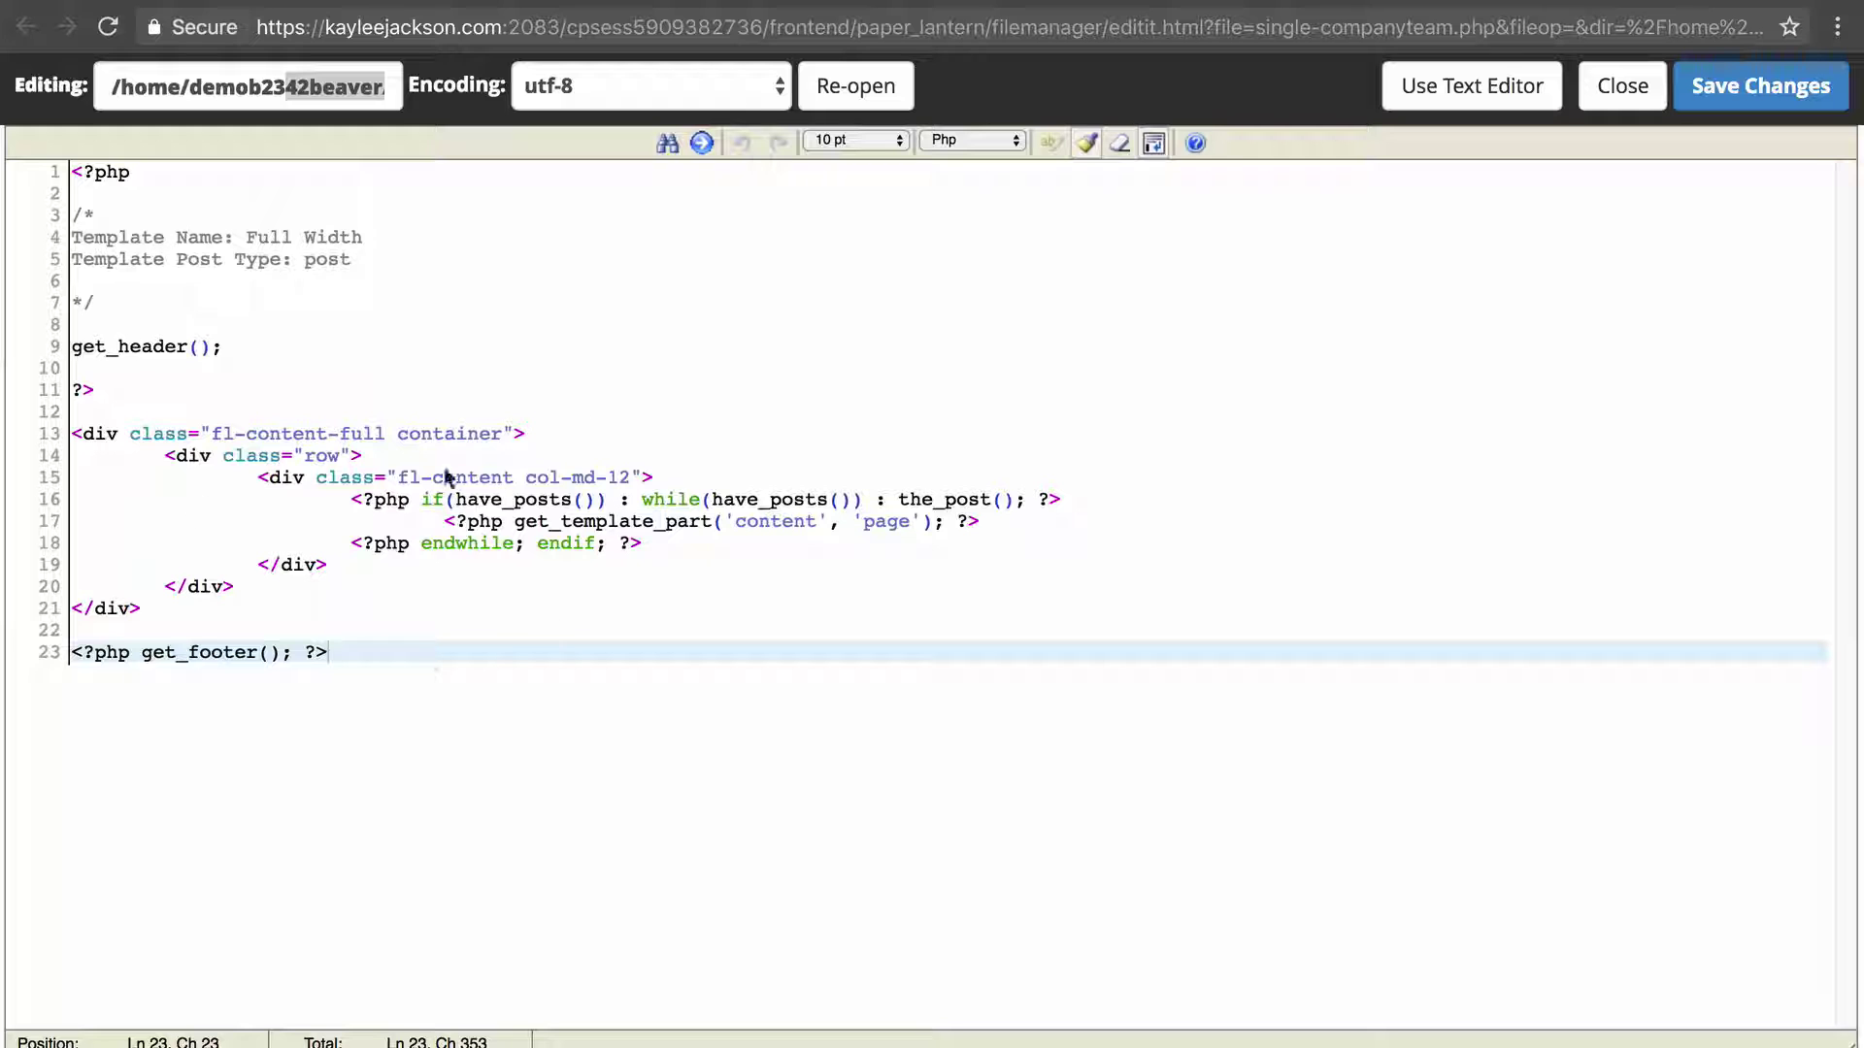
click(1726, 89)
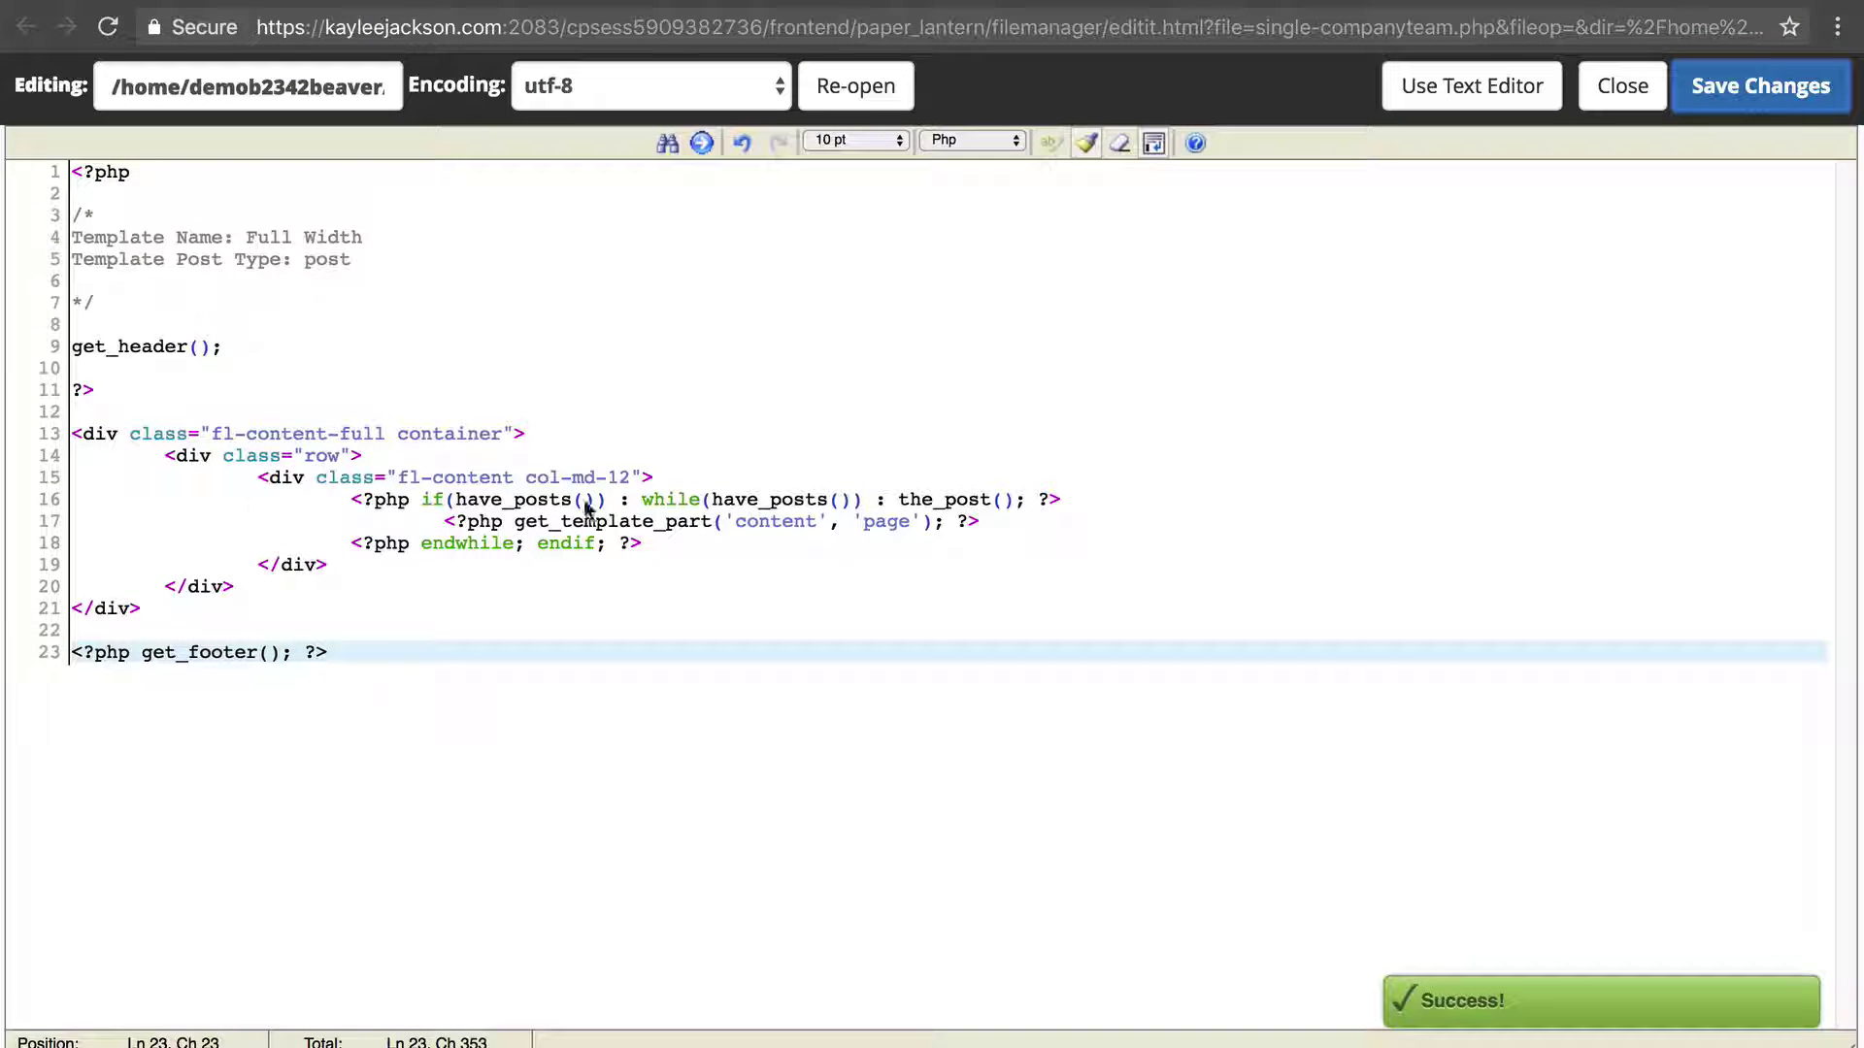
key(super+a)
Reopen single-companyteam.php from the bb-theme-child folder in the cPanel code editor.
key(super+w)
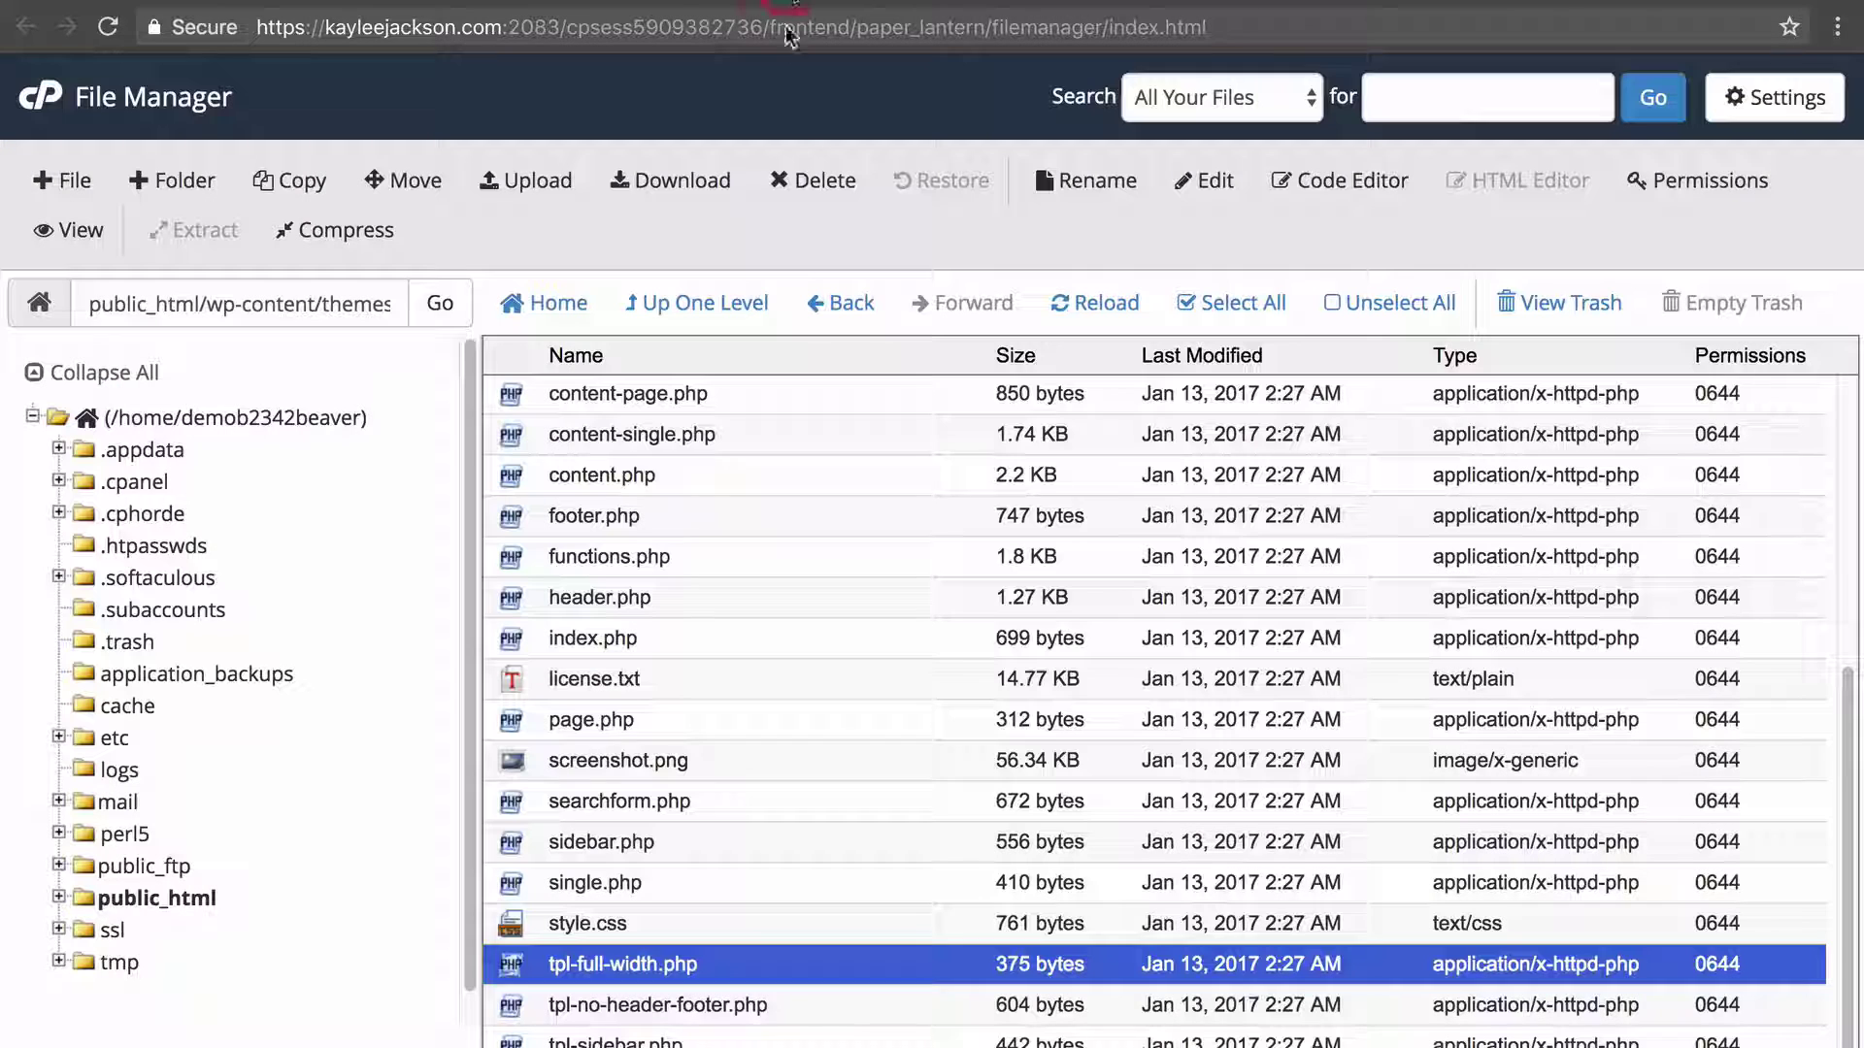
click(747, 303)
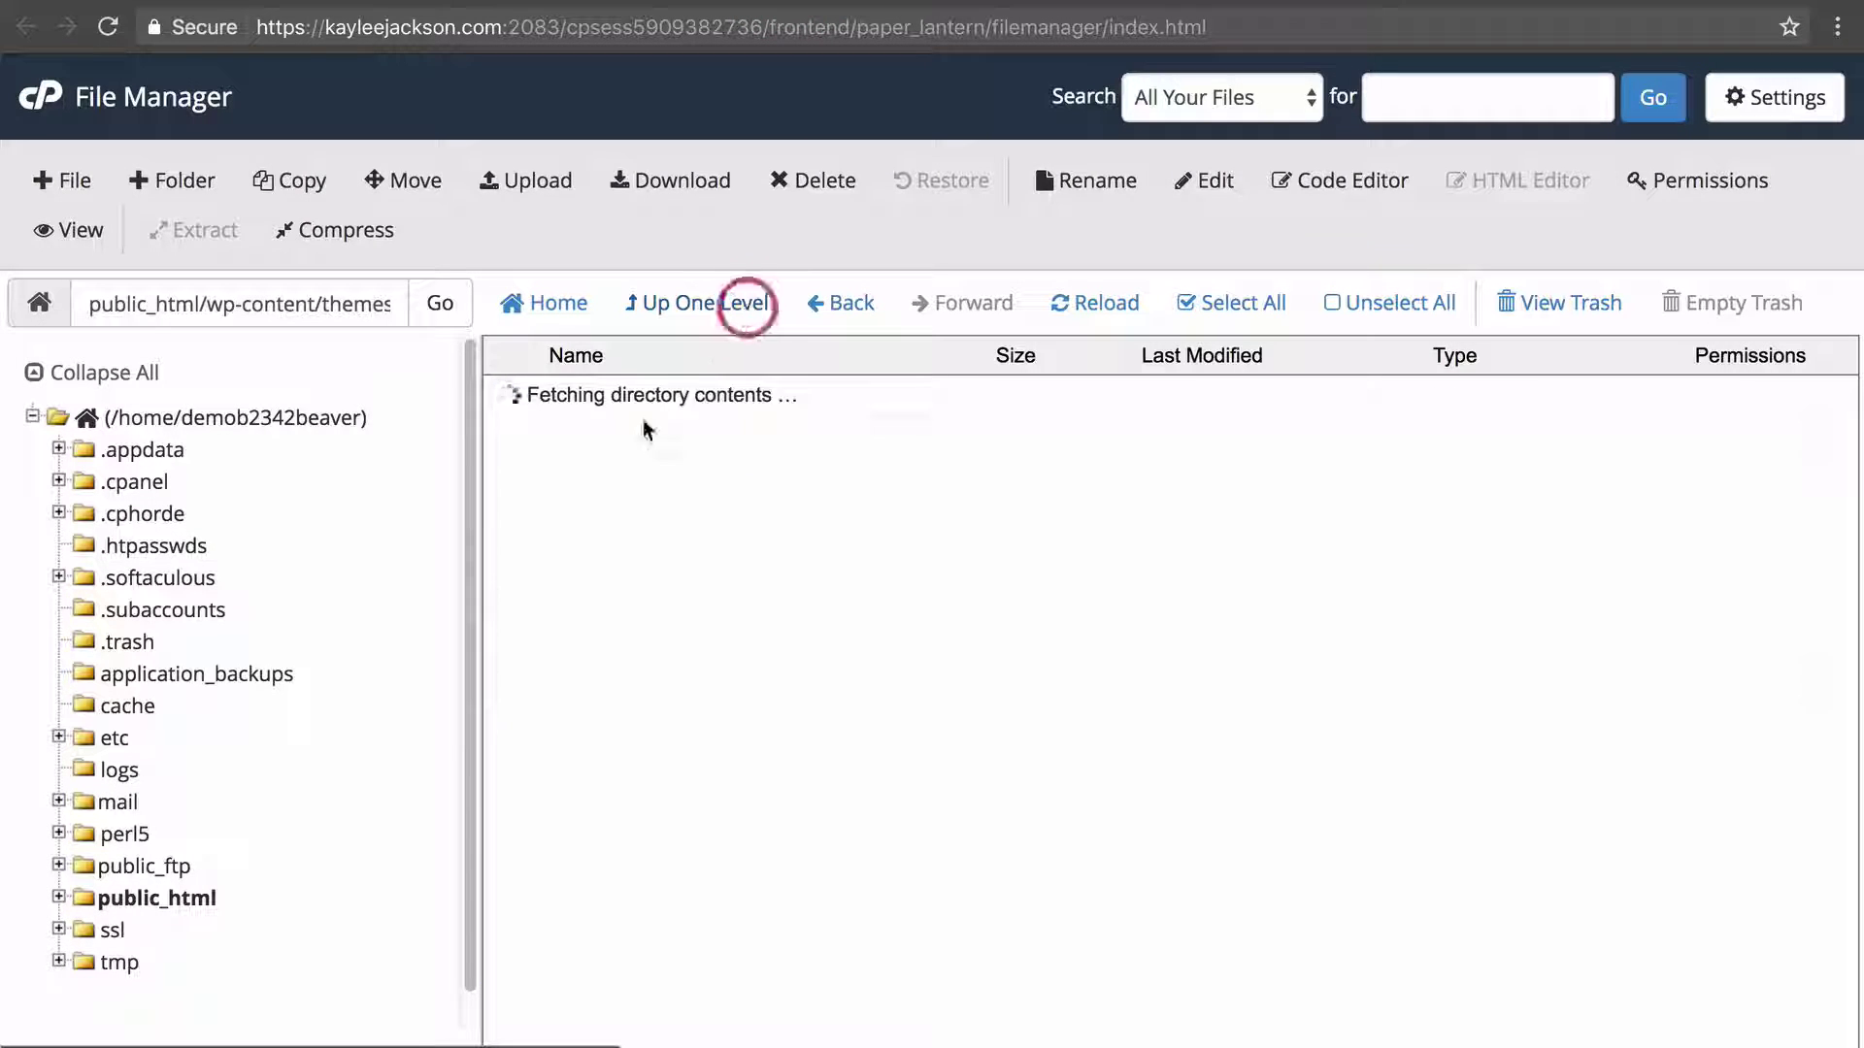
double_click(749, 471)
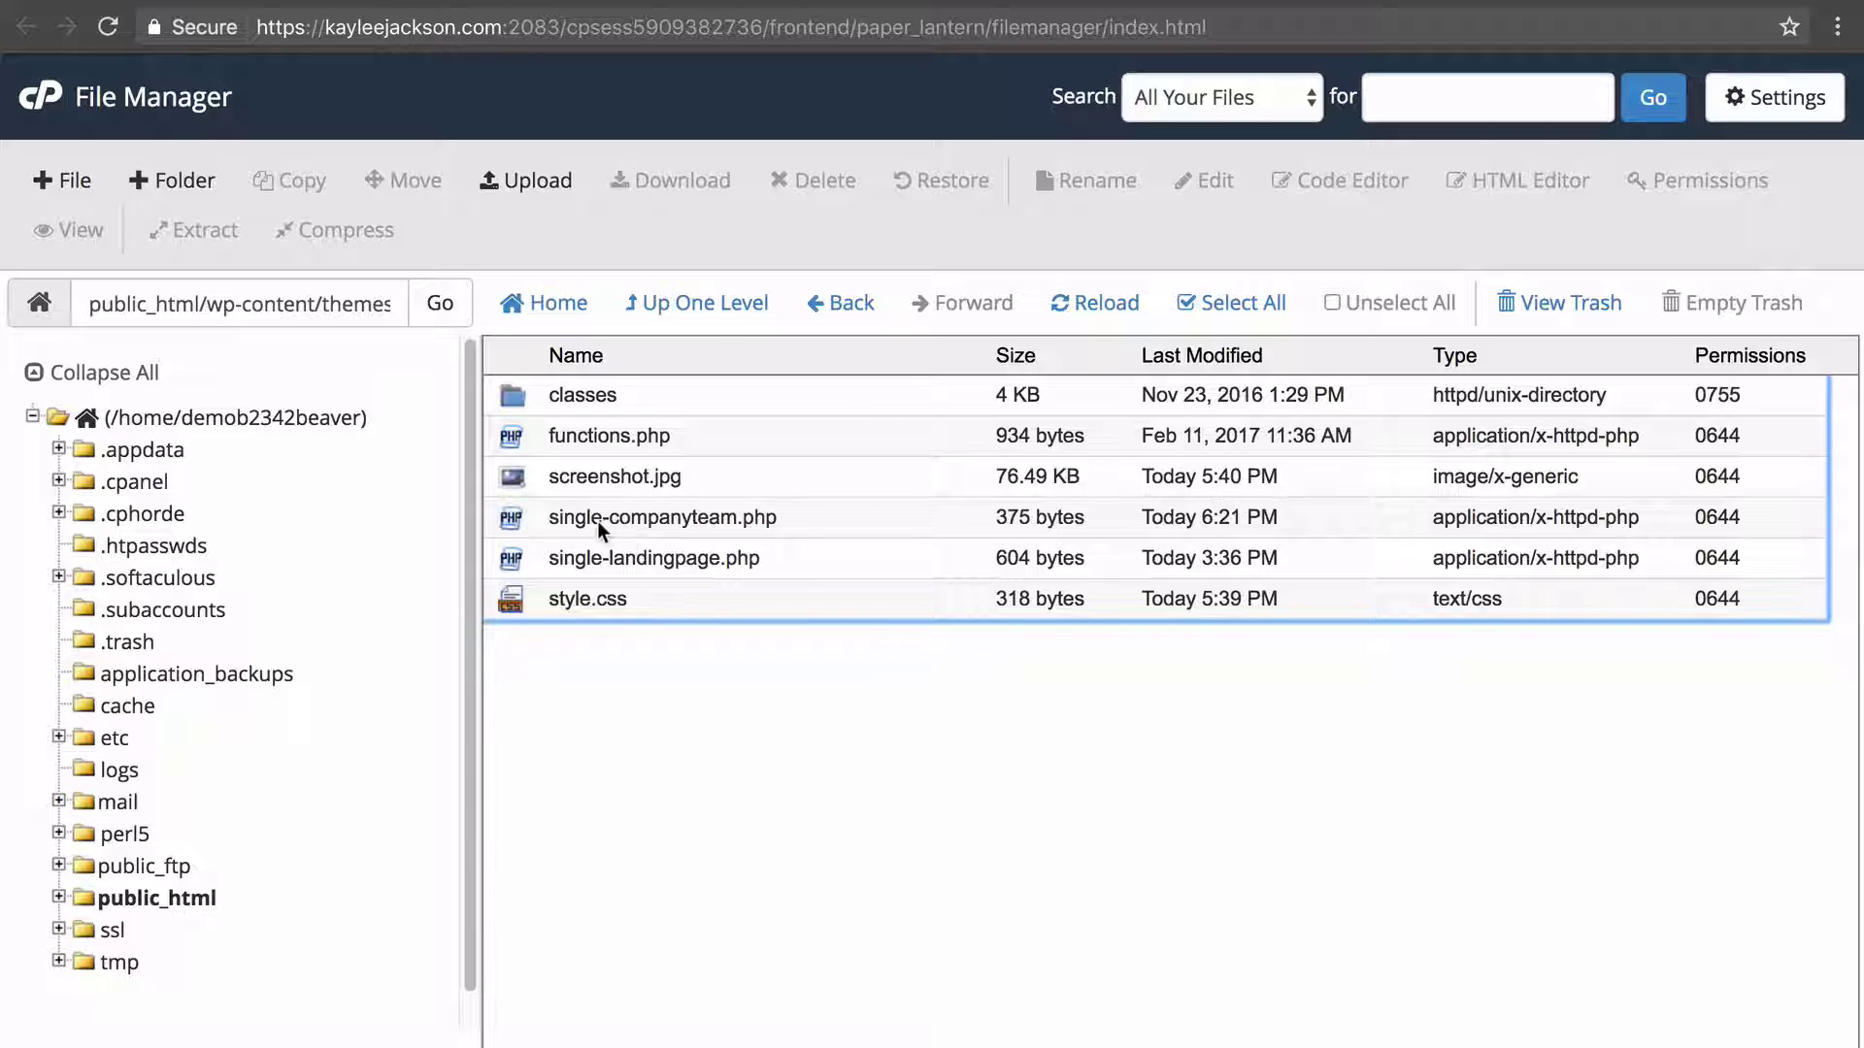
click(810, 522)
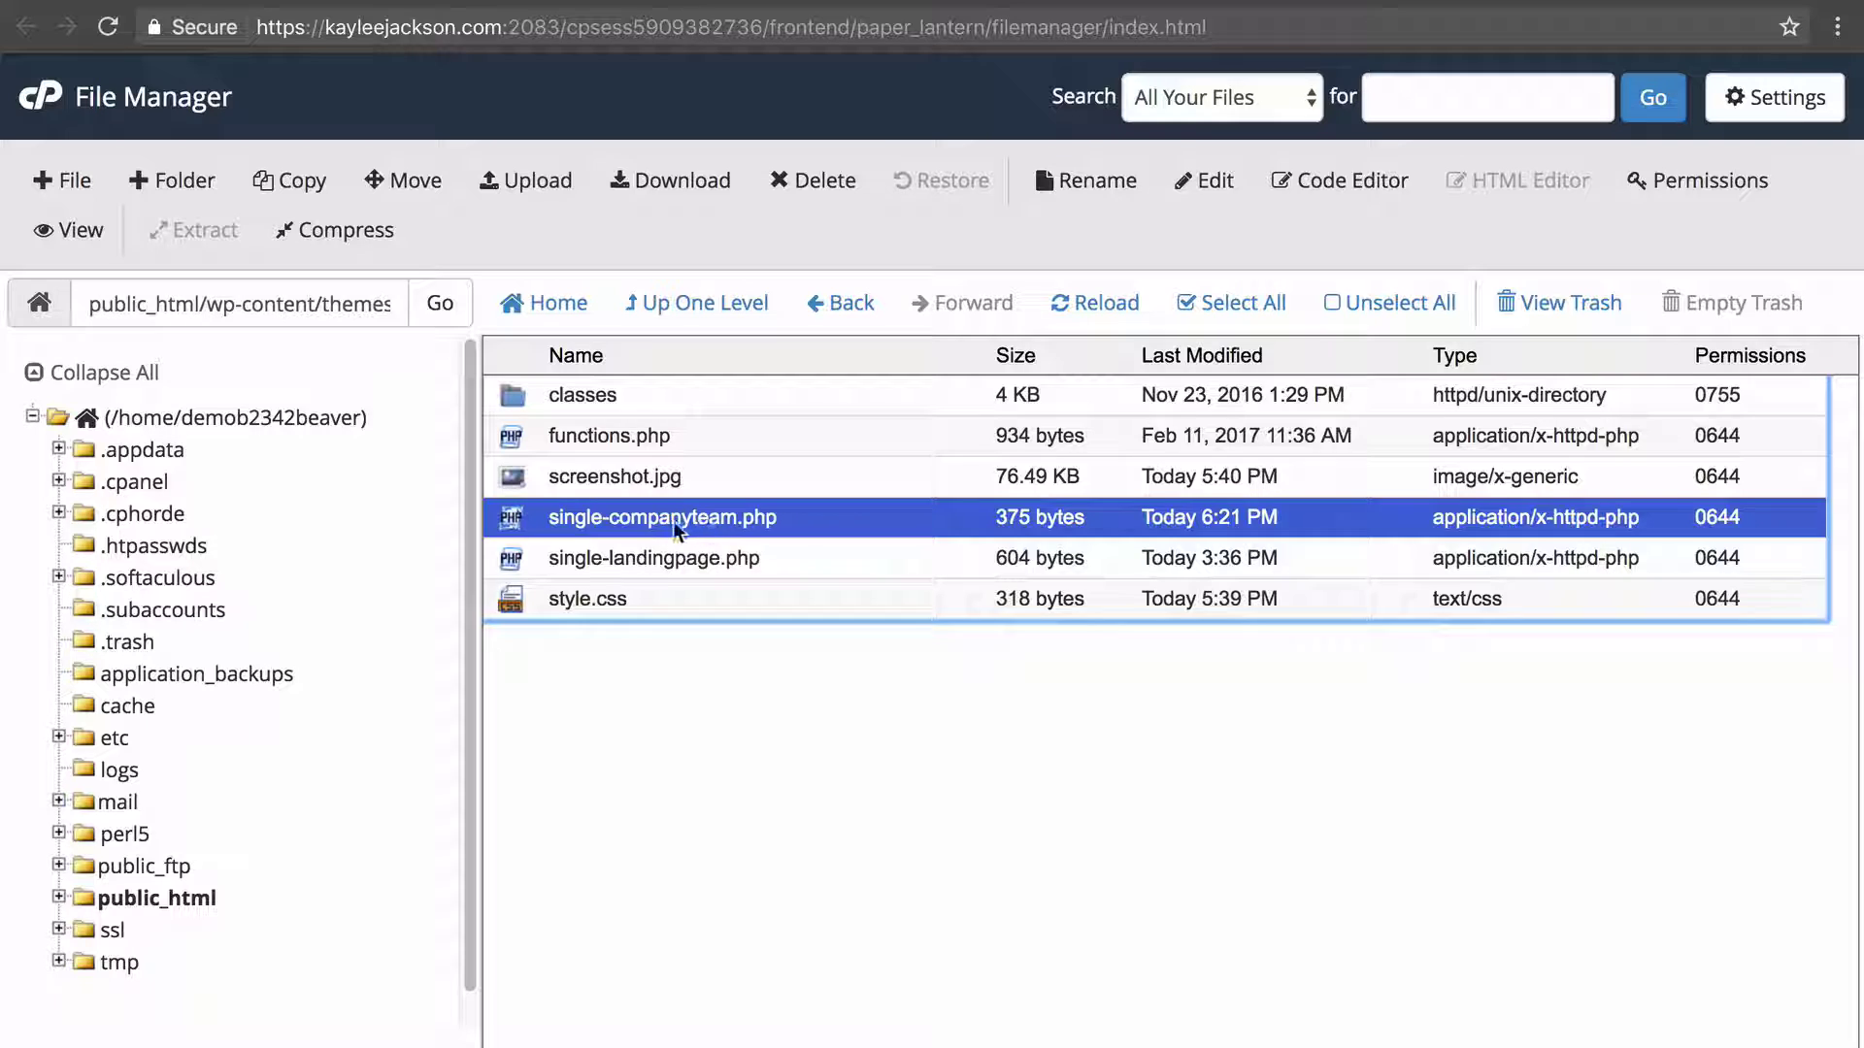
right_click(848, 529)
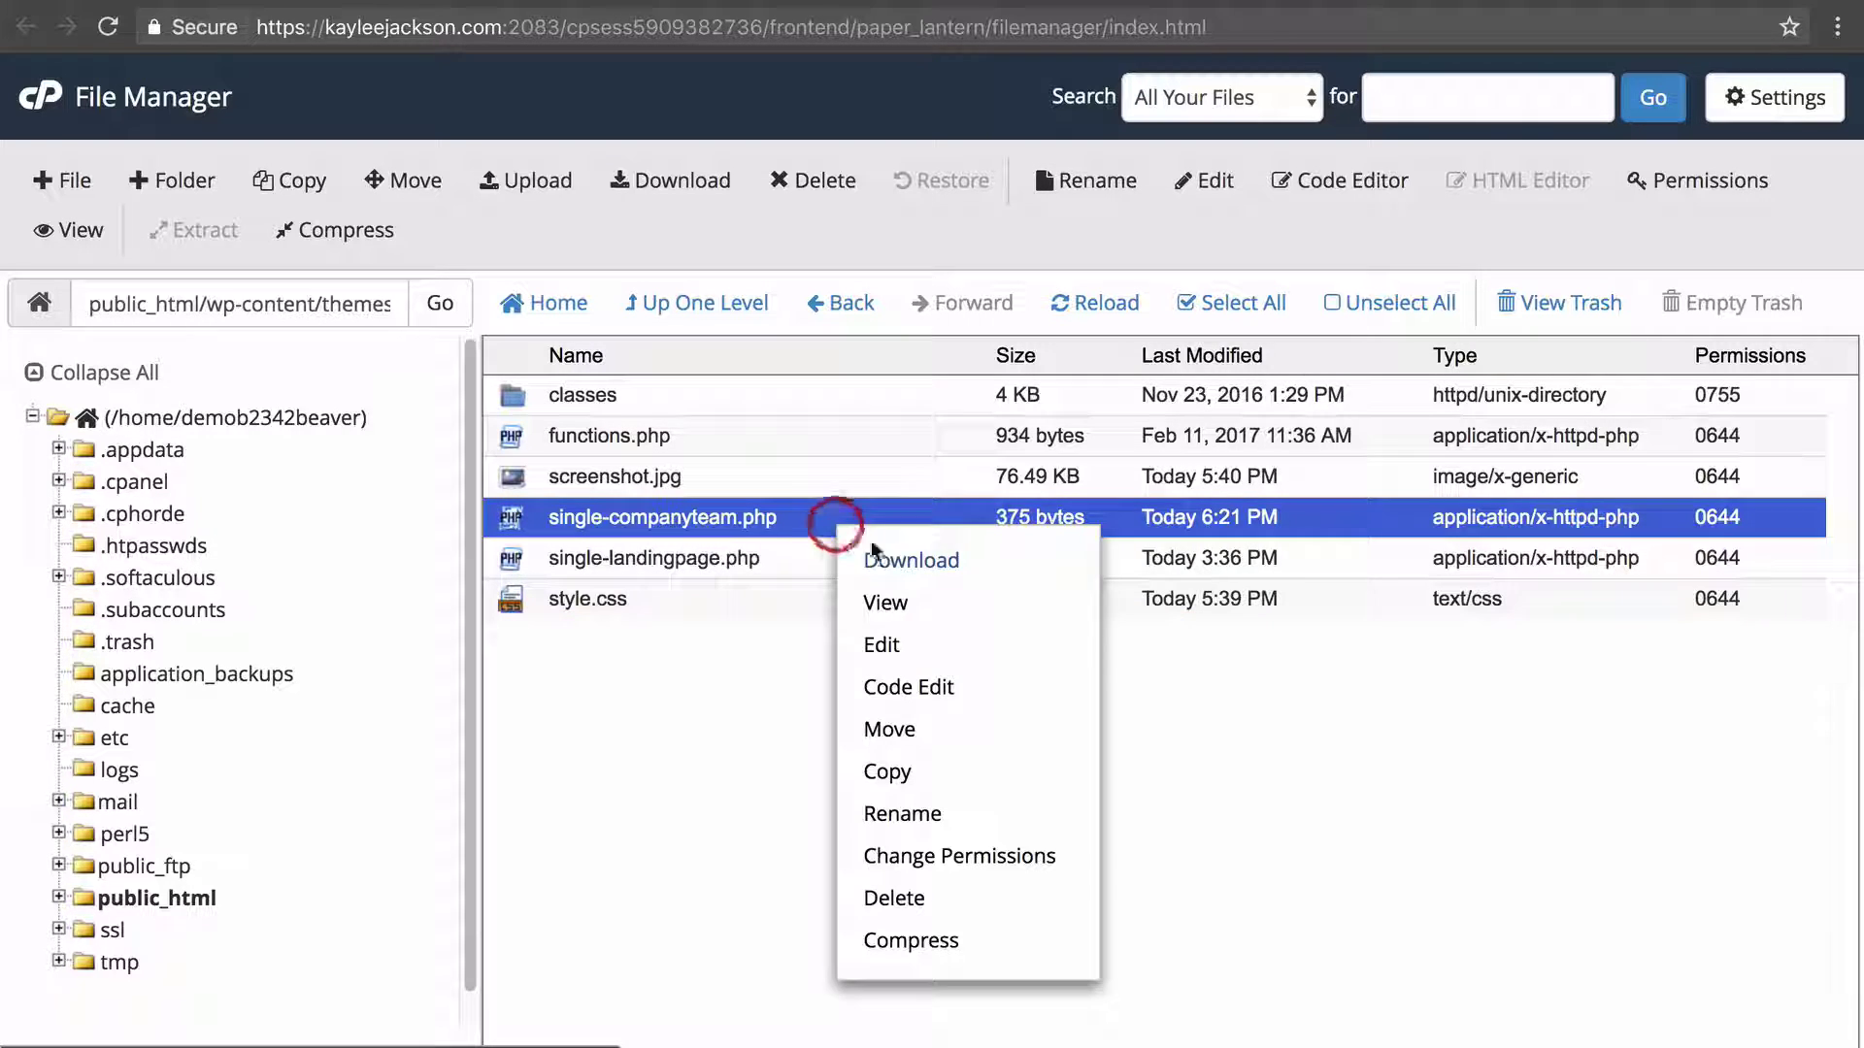
click(965, 681)
click(1201, 786)
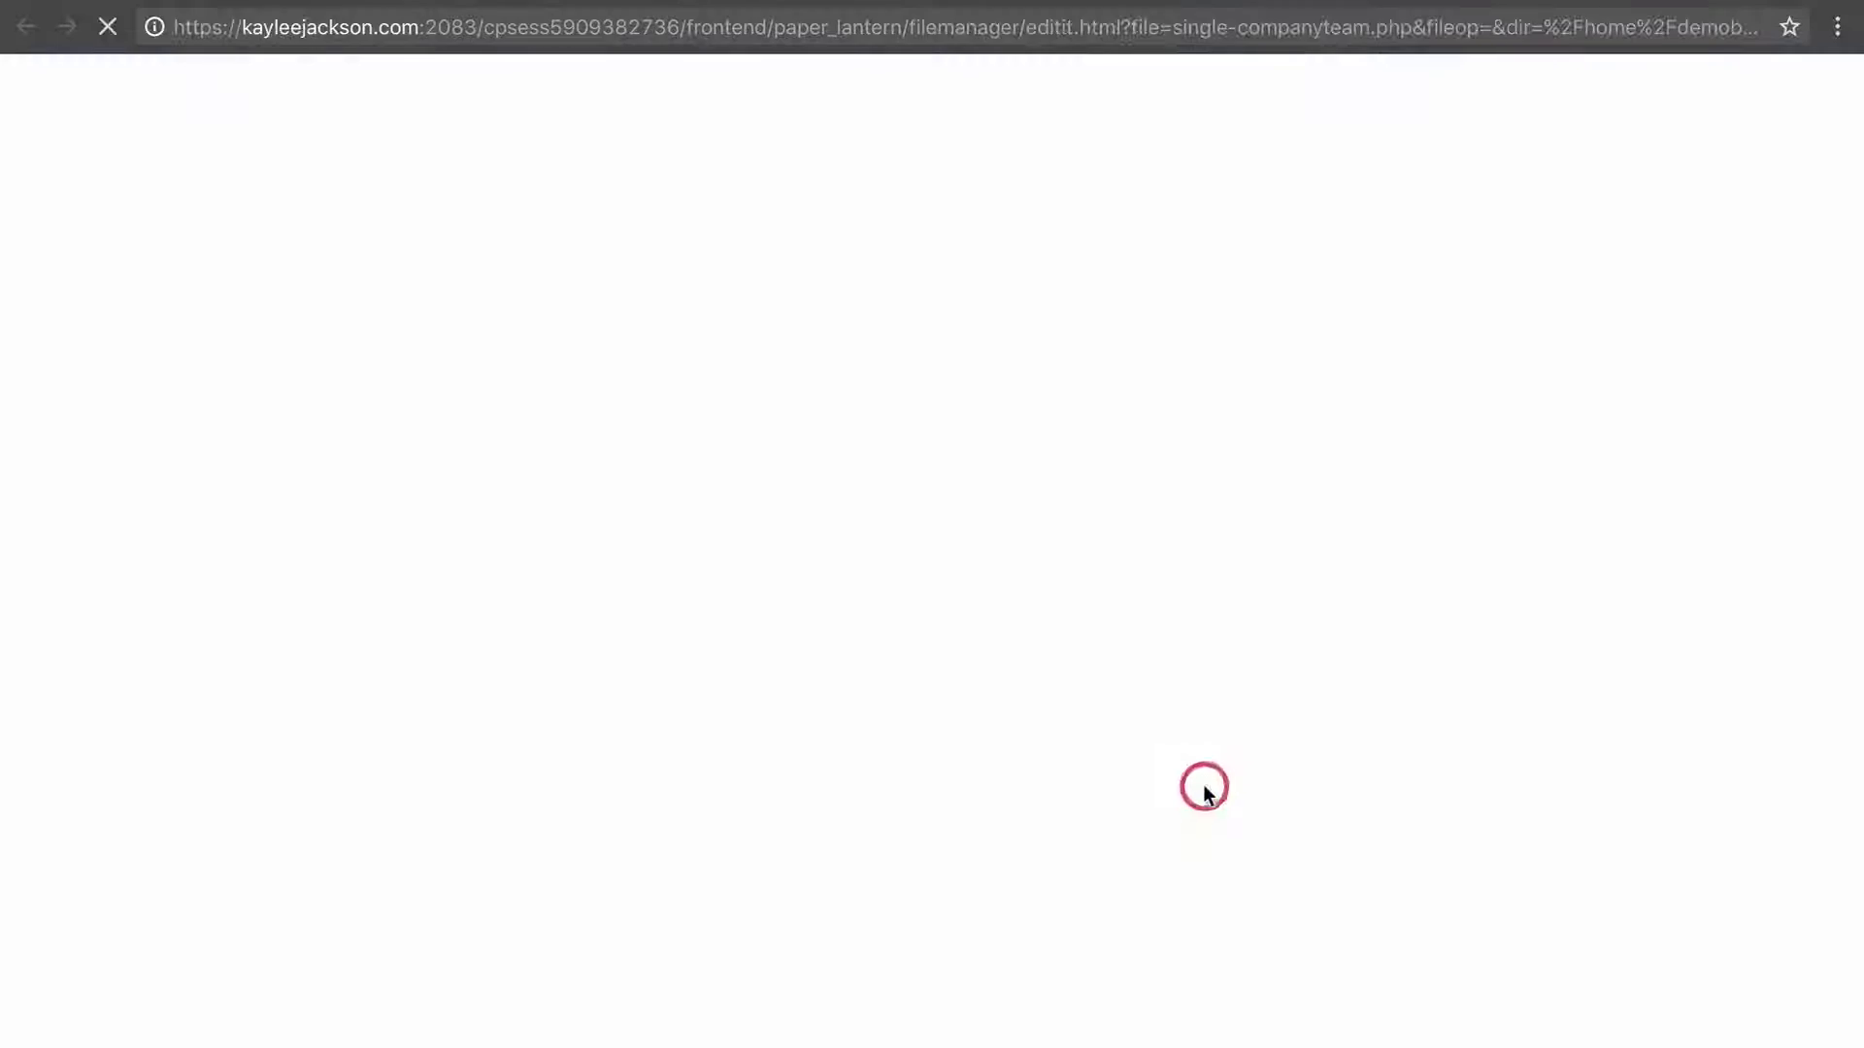
Review the Full Width content container code on lines 13–19.
click(467, 546)
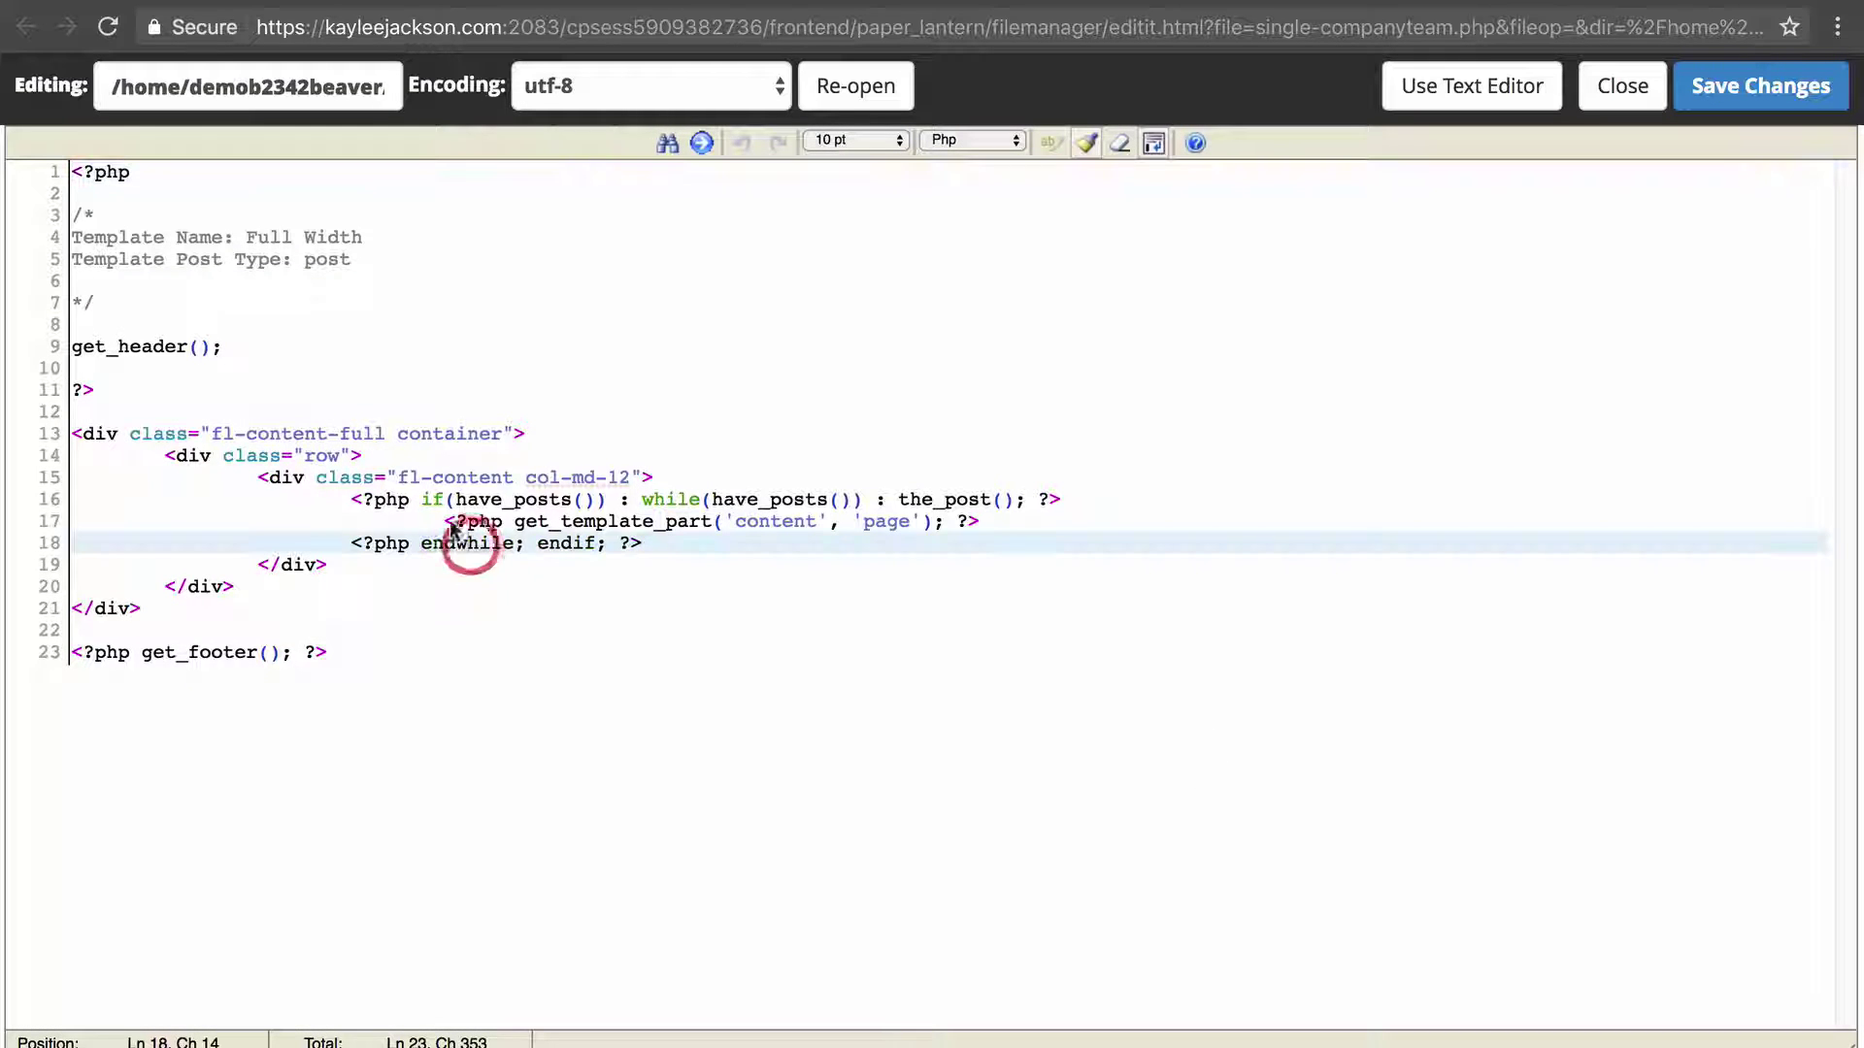
drag(224, 433, 303, 566)
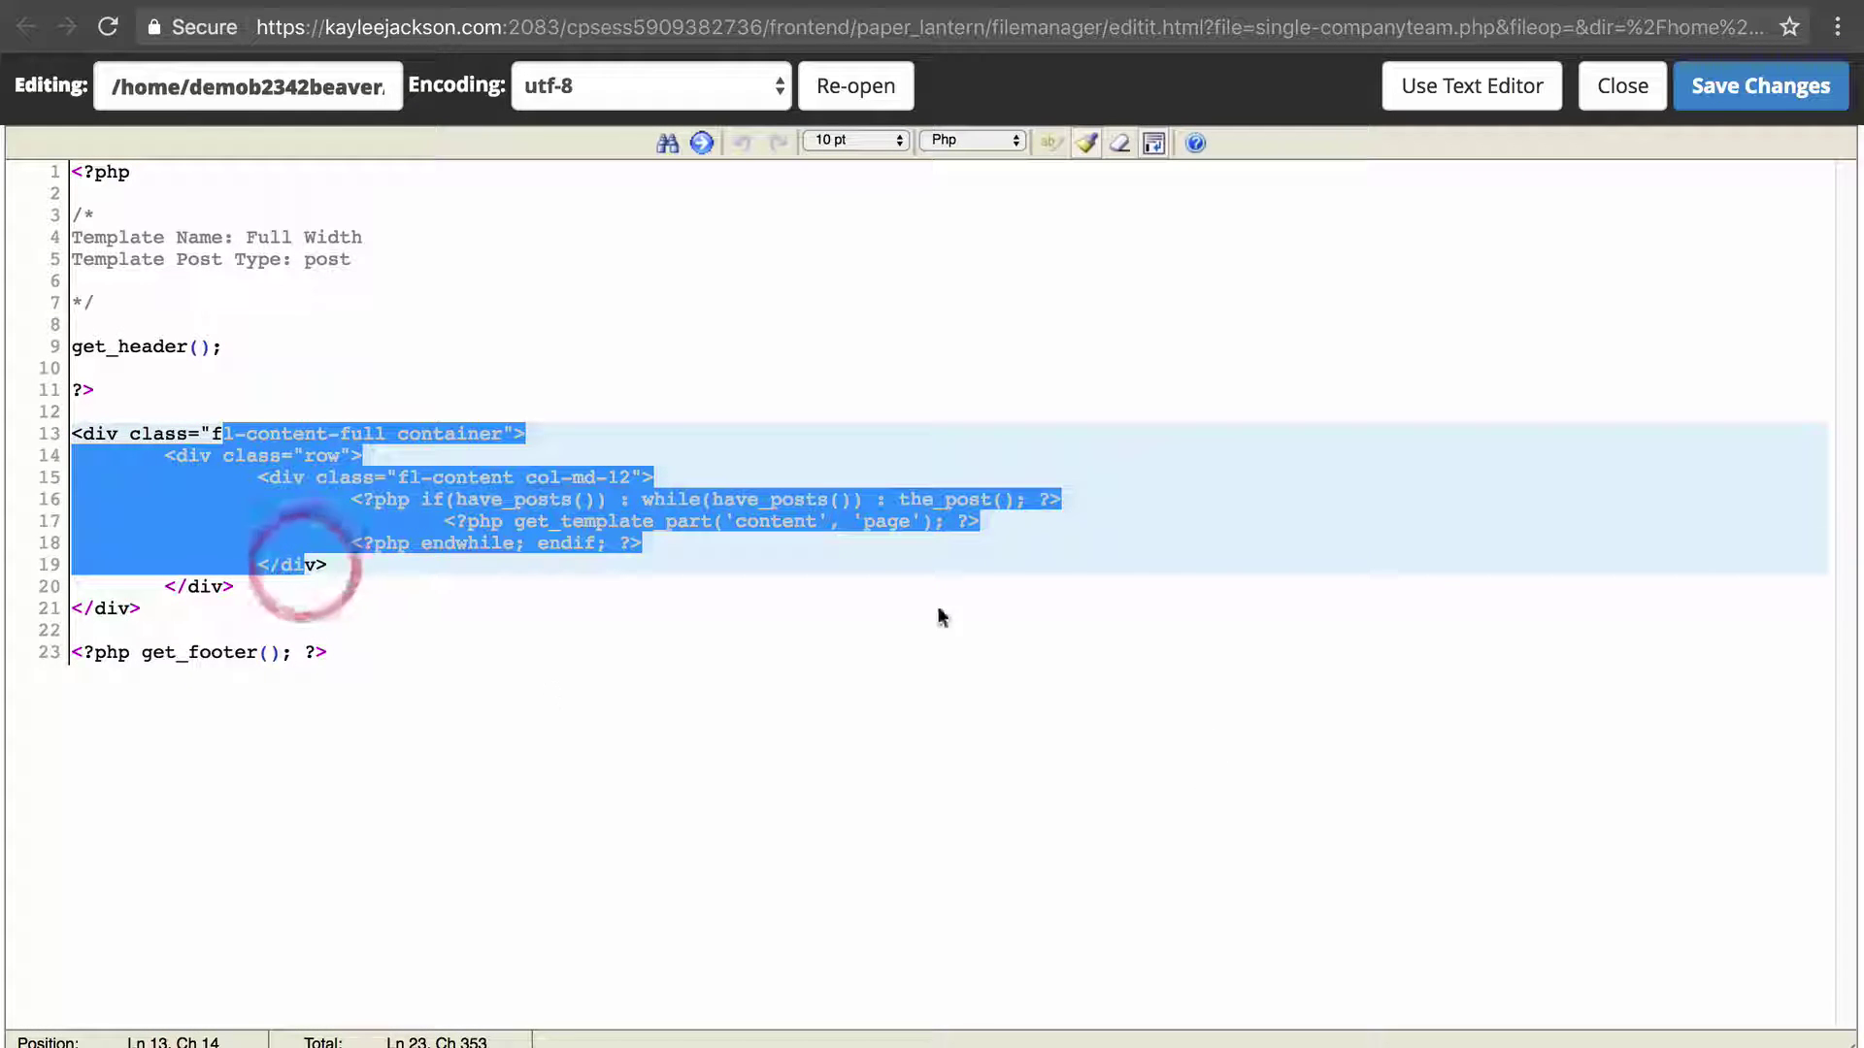
click(456, 503)
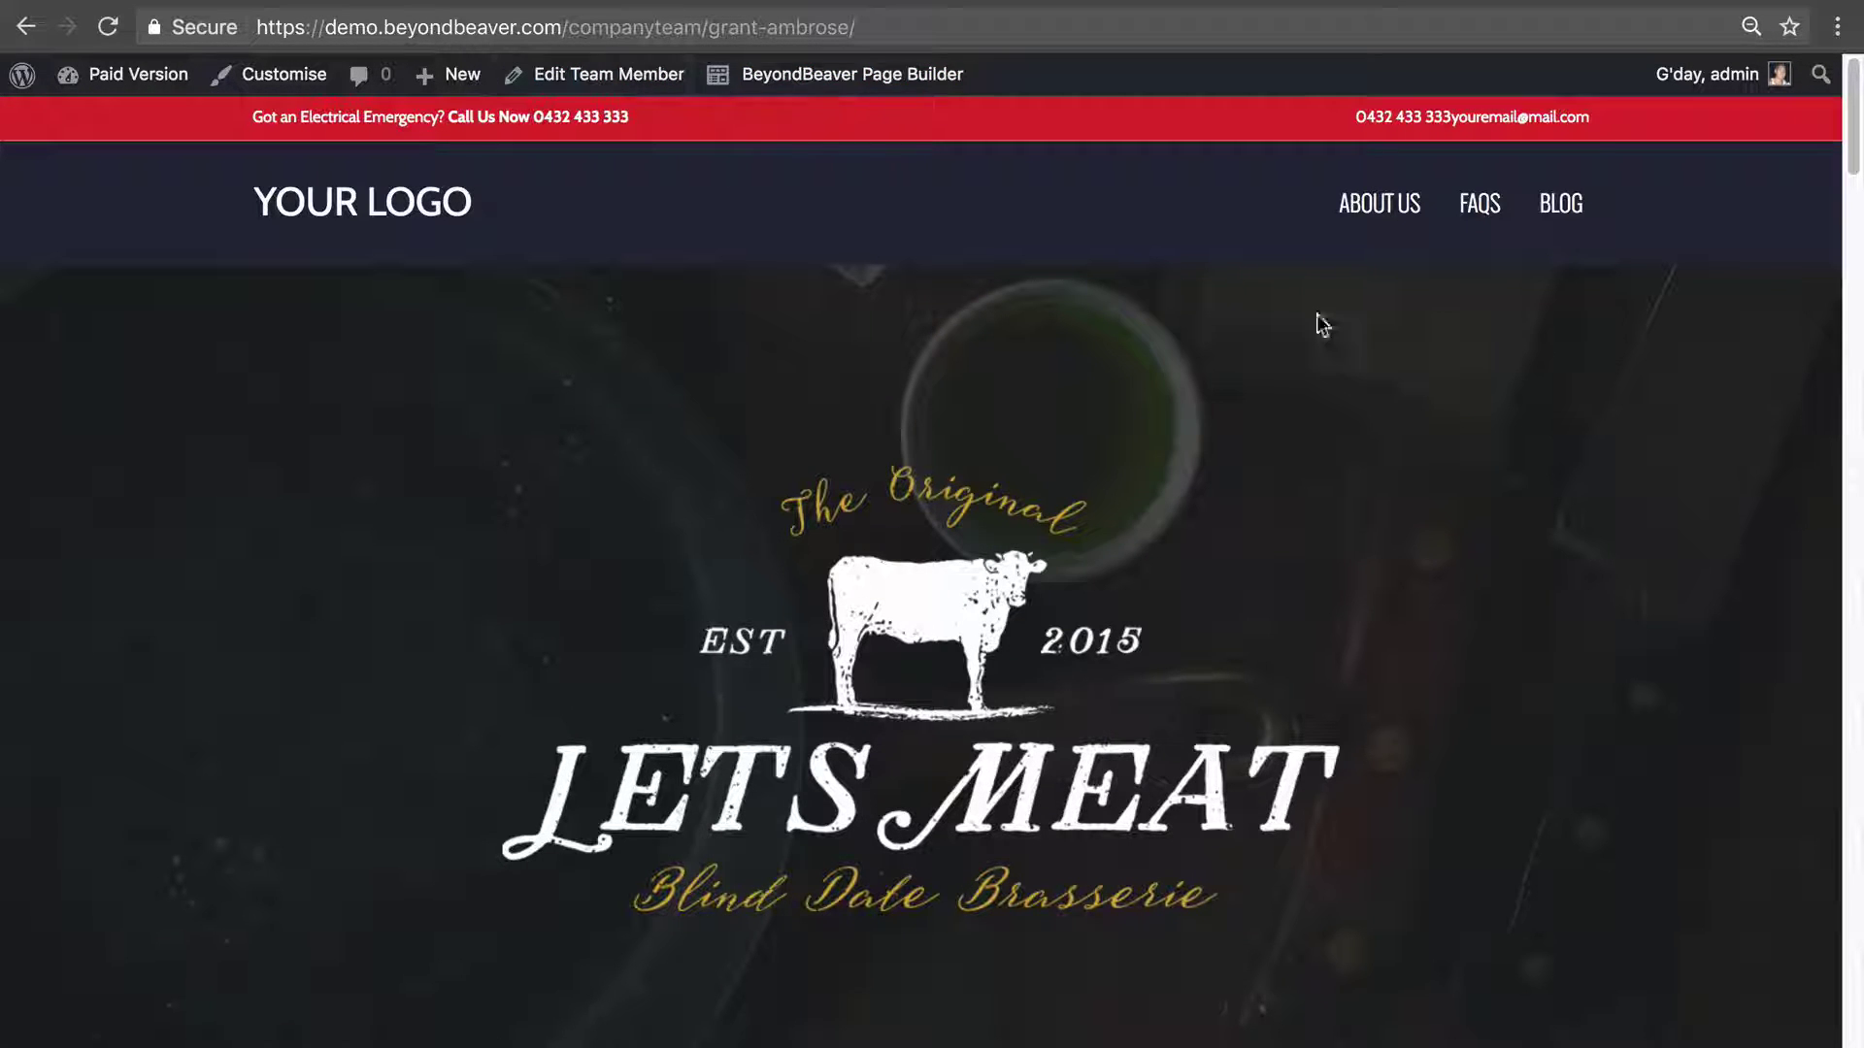
drag(1856, 127, 1856, 1009)
Tick Products in the BeyondBeaver Page Builder Post Types tab and save the post types.
click(680, 3)
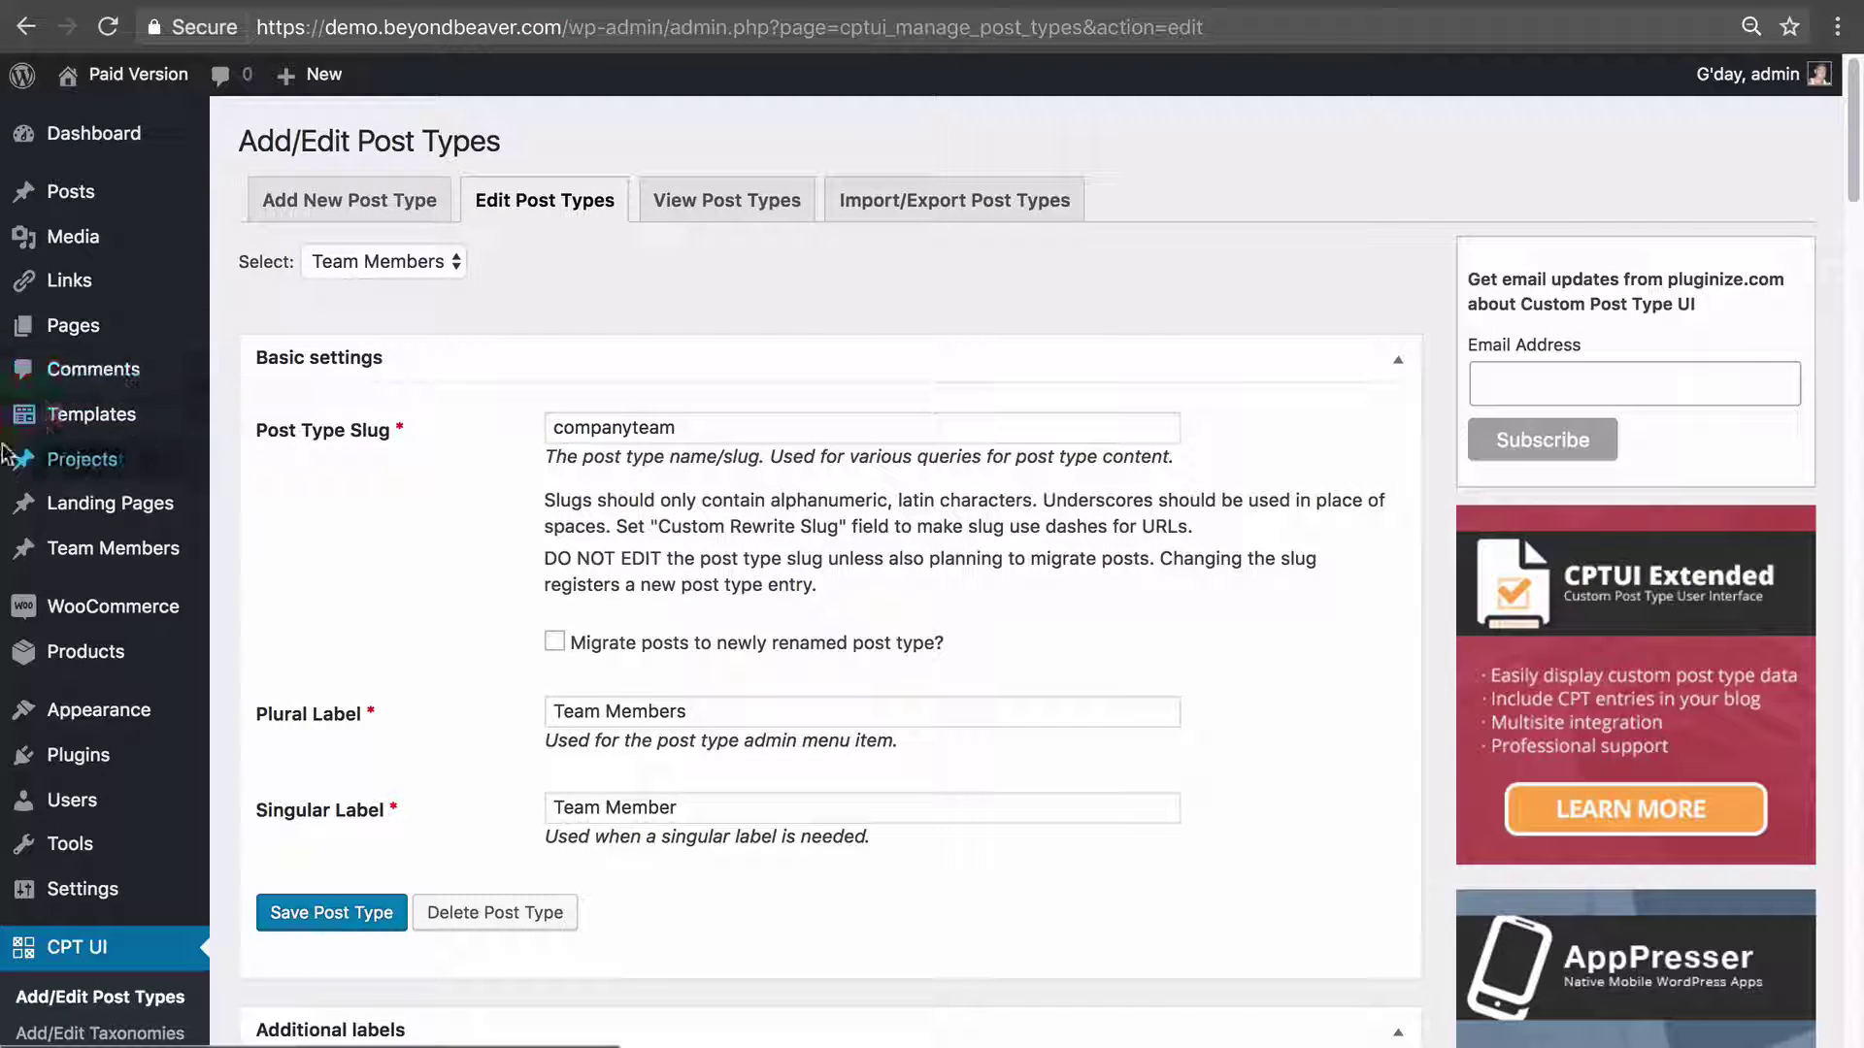
mouse_move(158, 442)
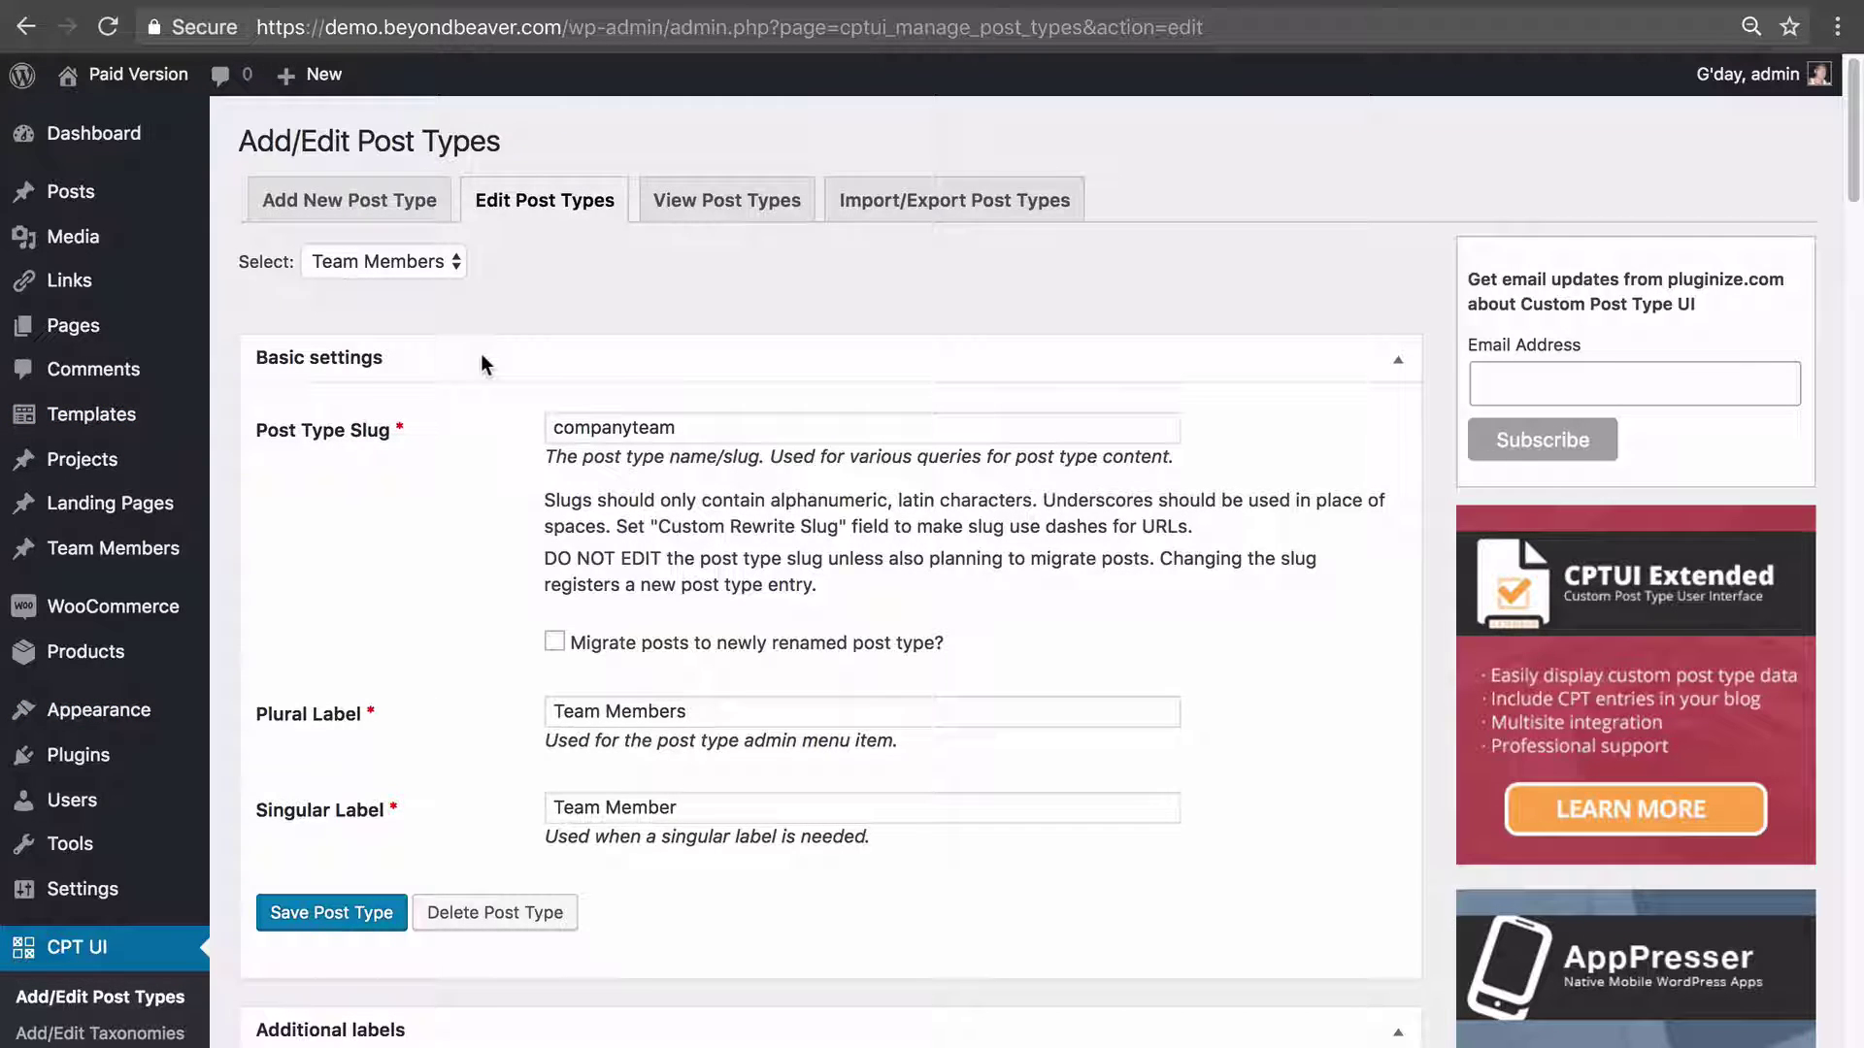
scroll(482, 364, down, 5)
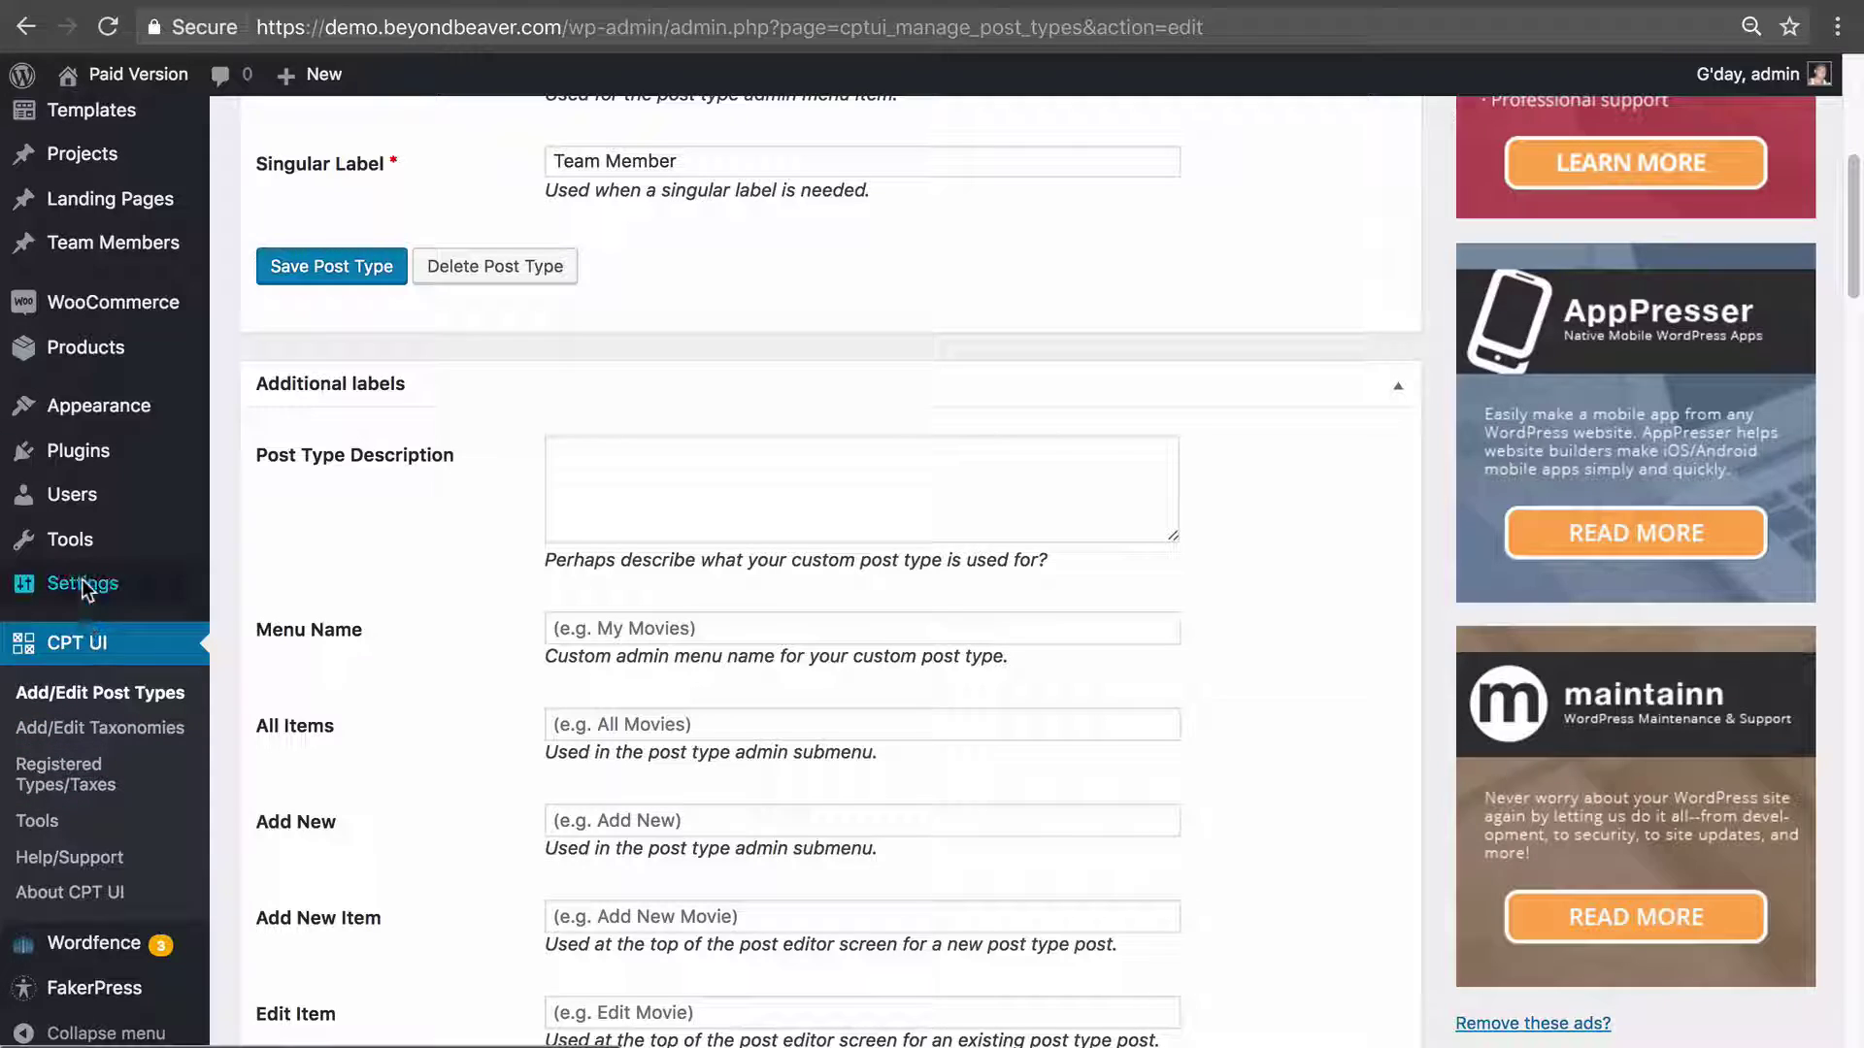
mouse_move(85, 589)
click(367, 819)
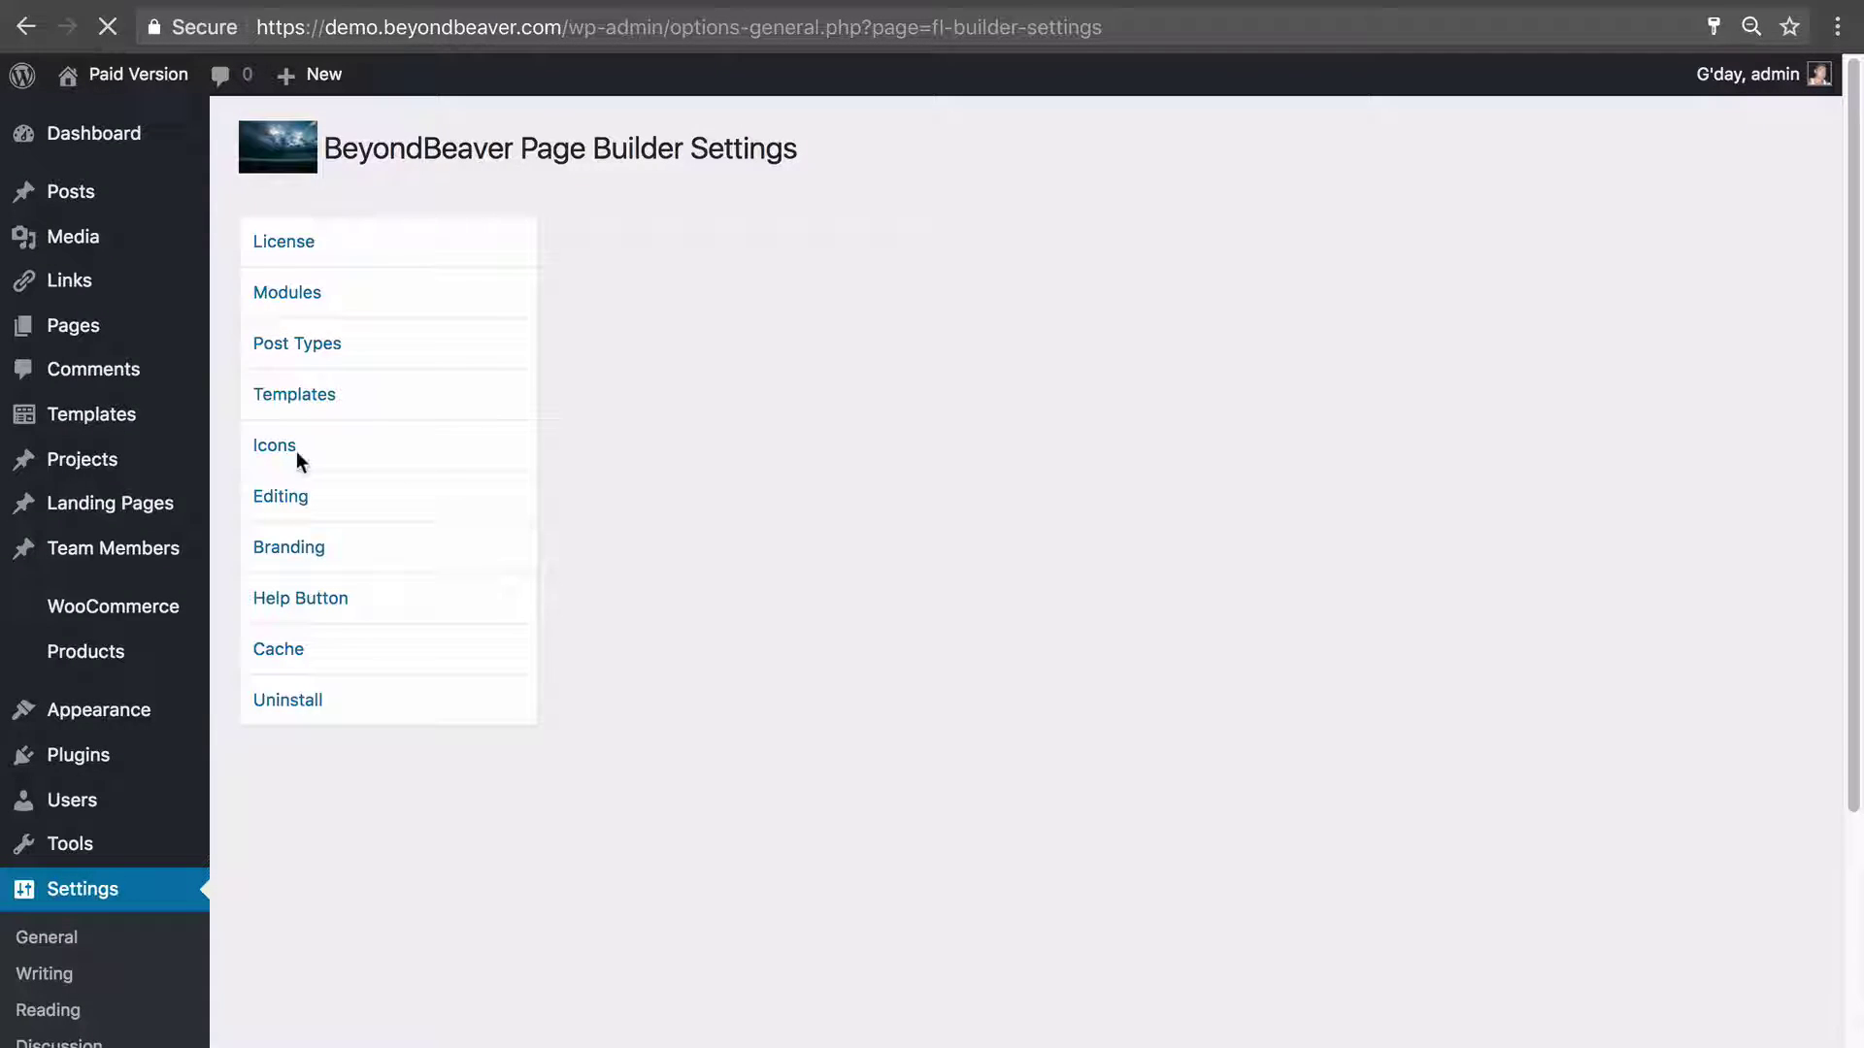
click(330, 350)
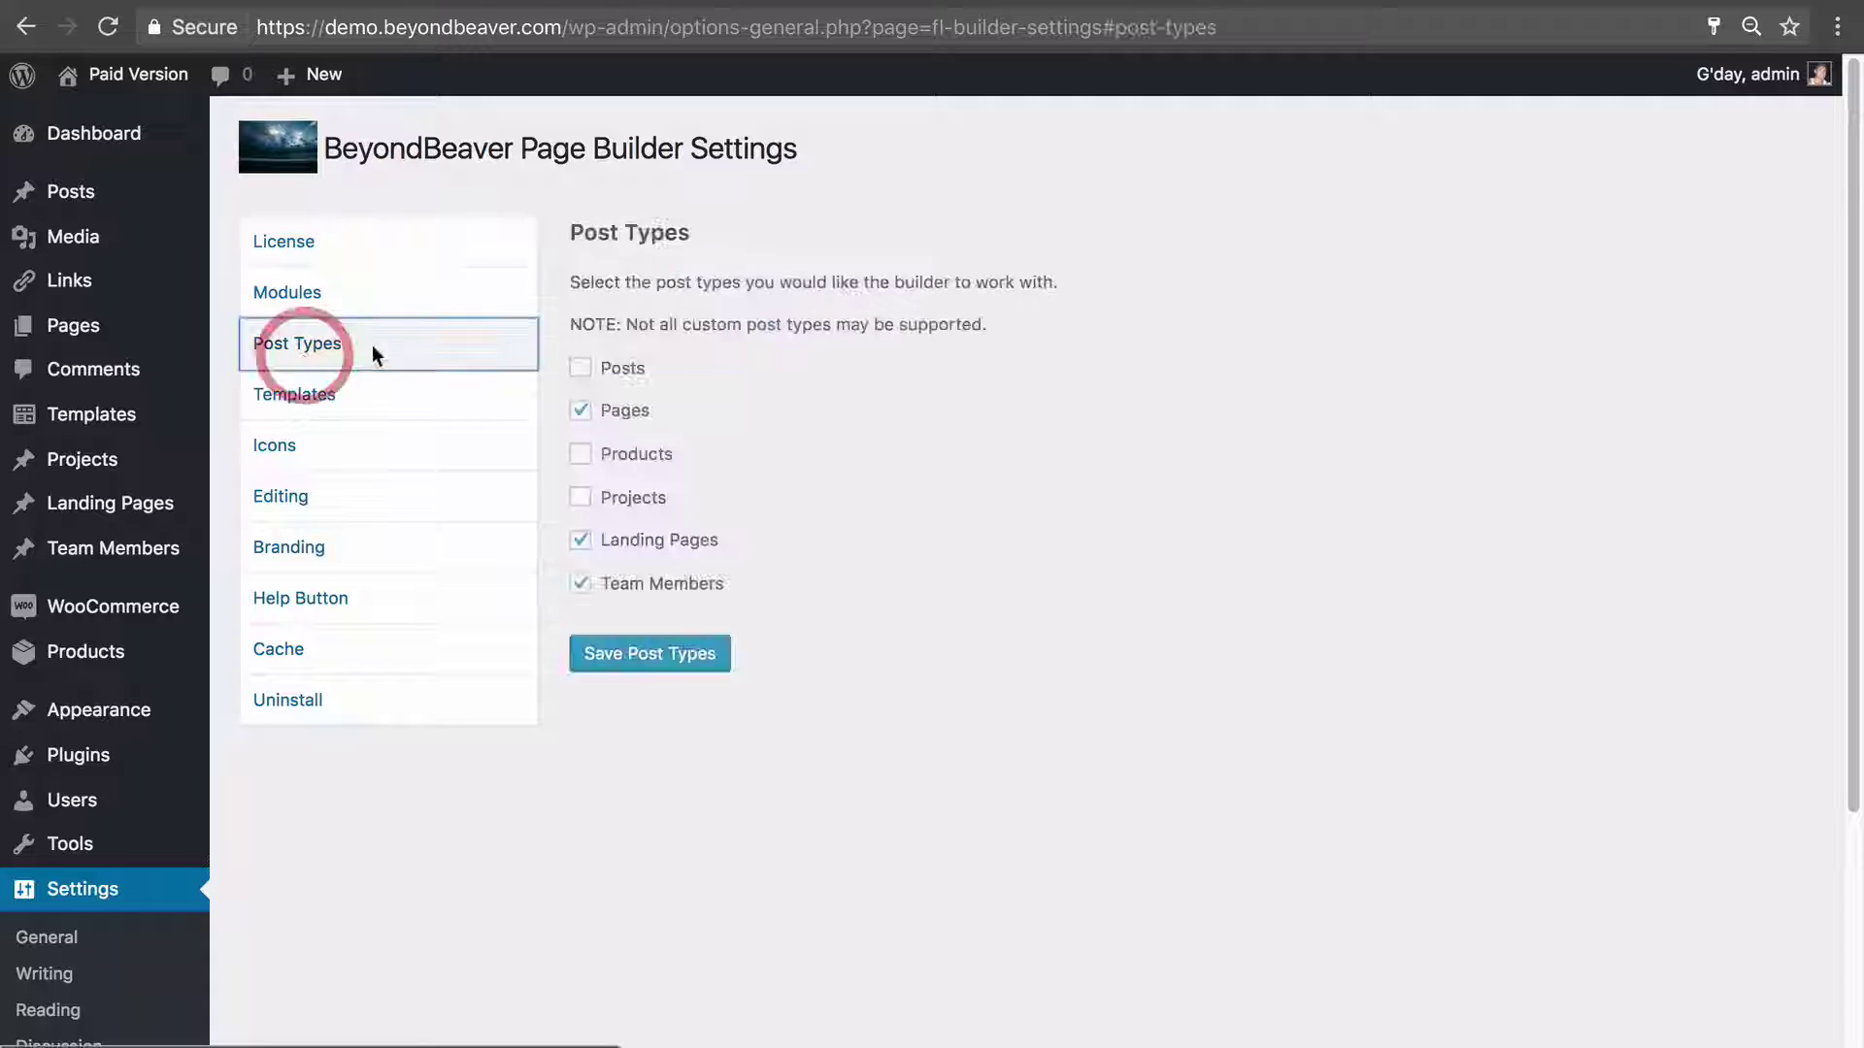
click(621, 458)
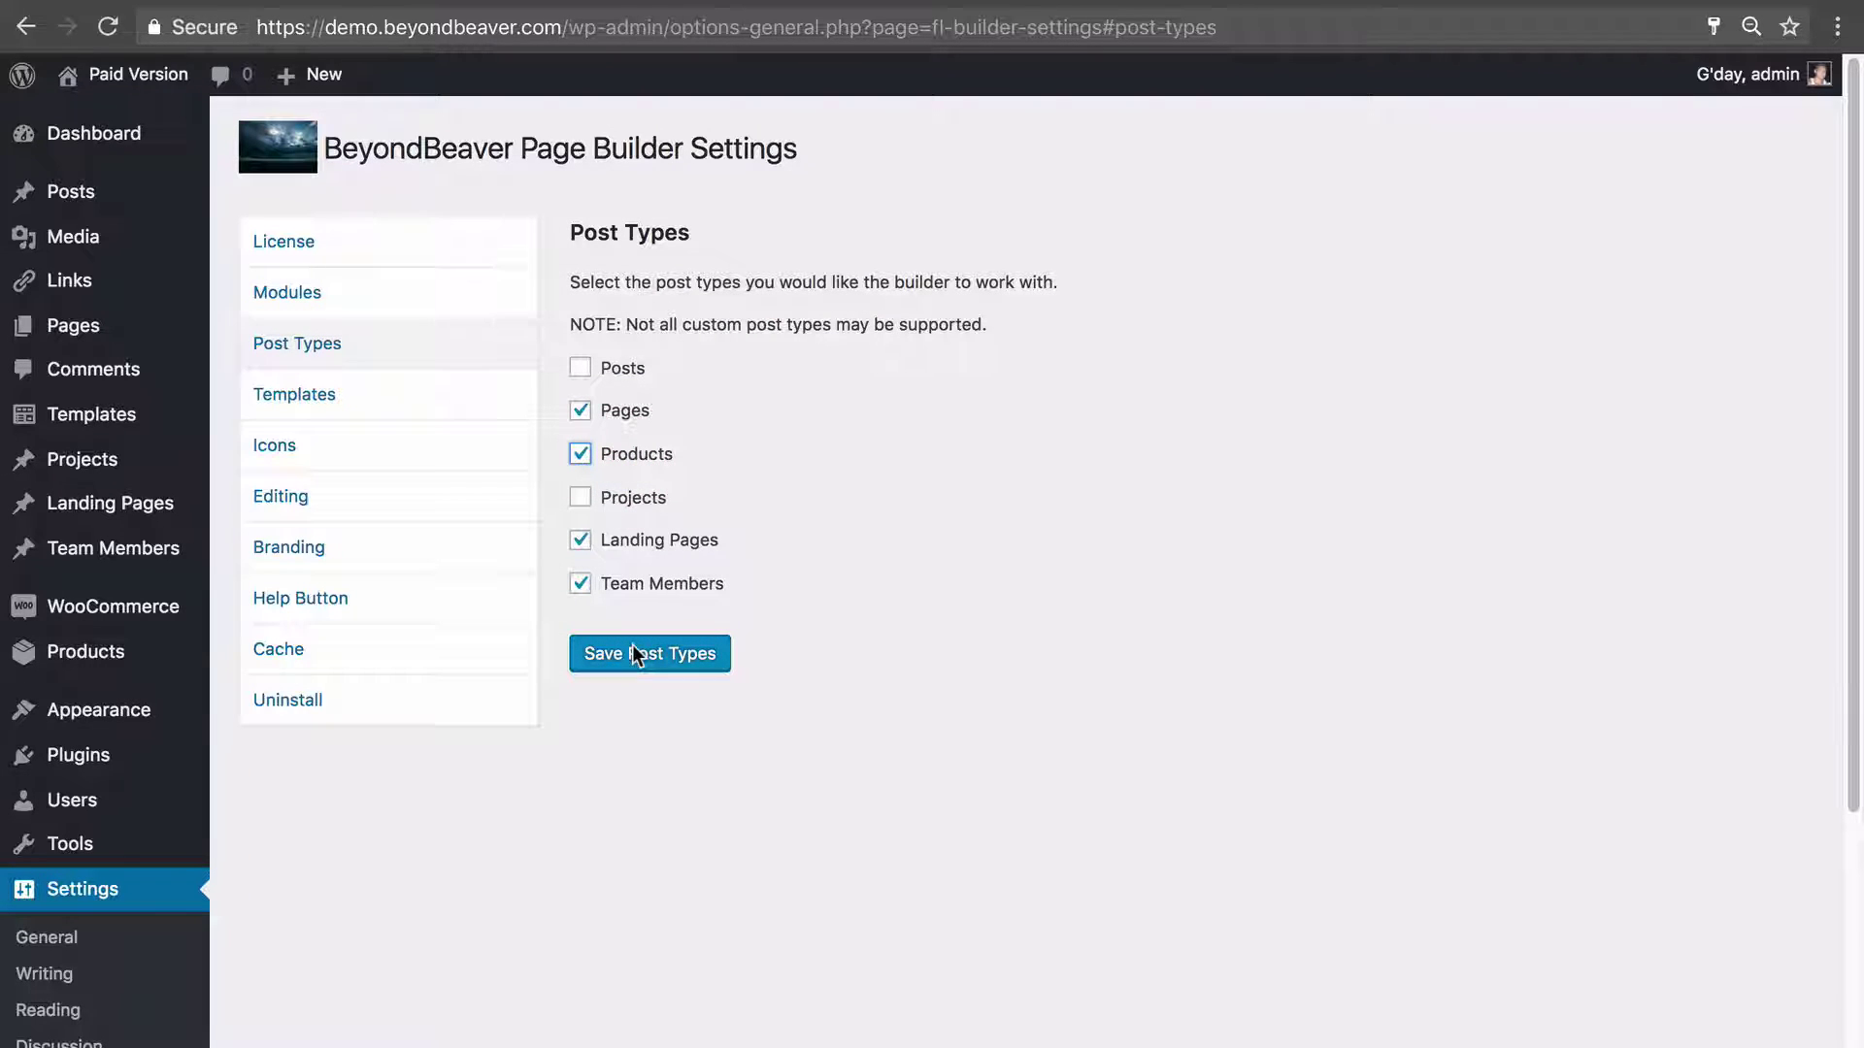
click(1117, 472)
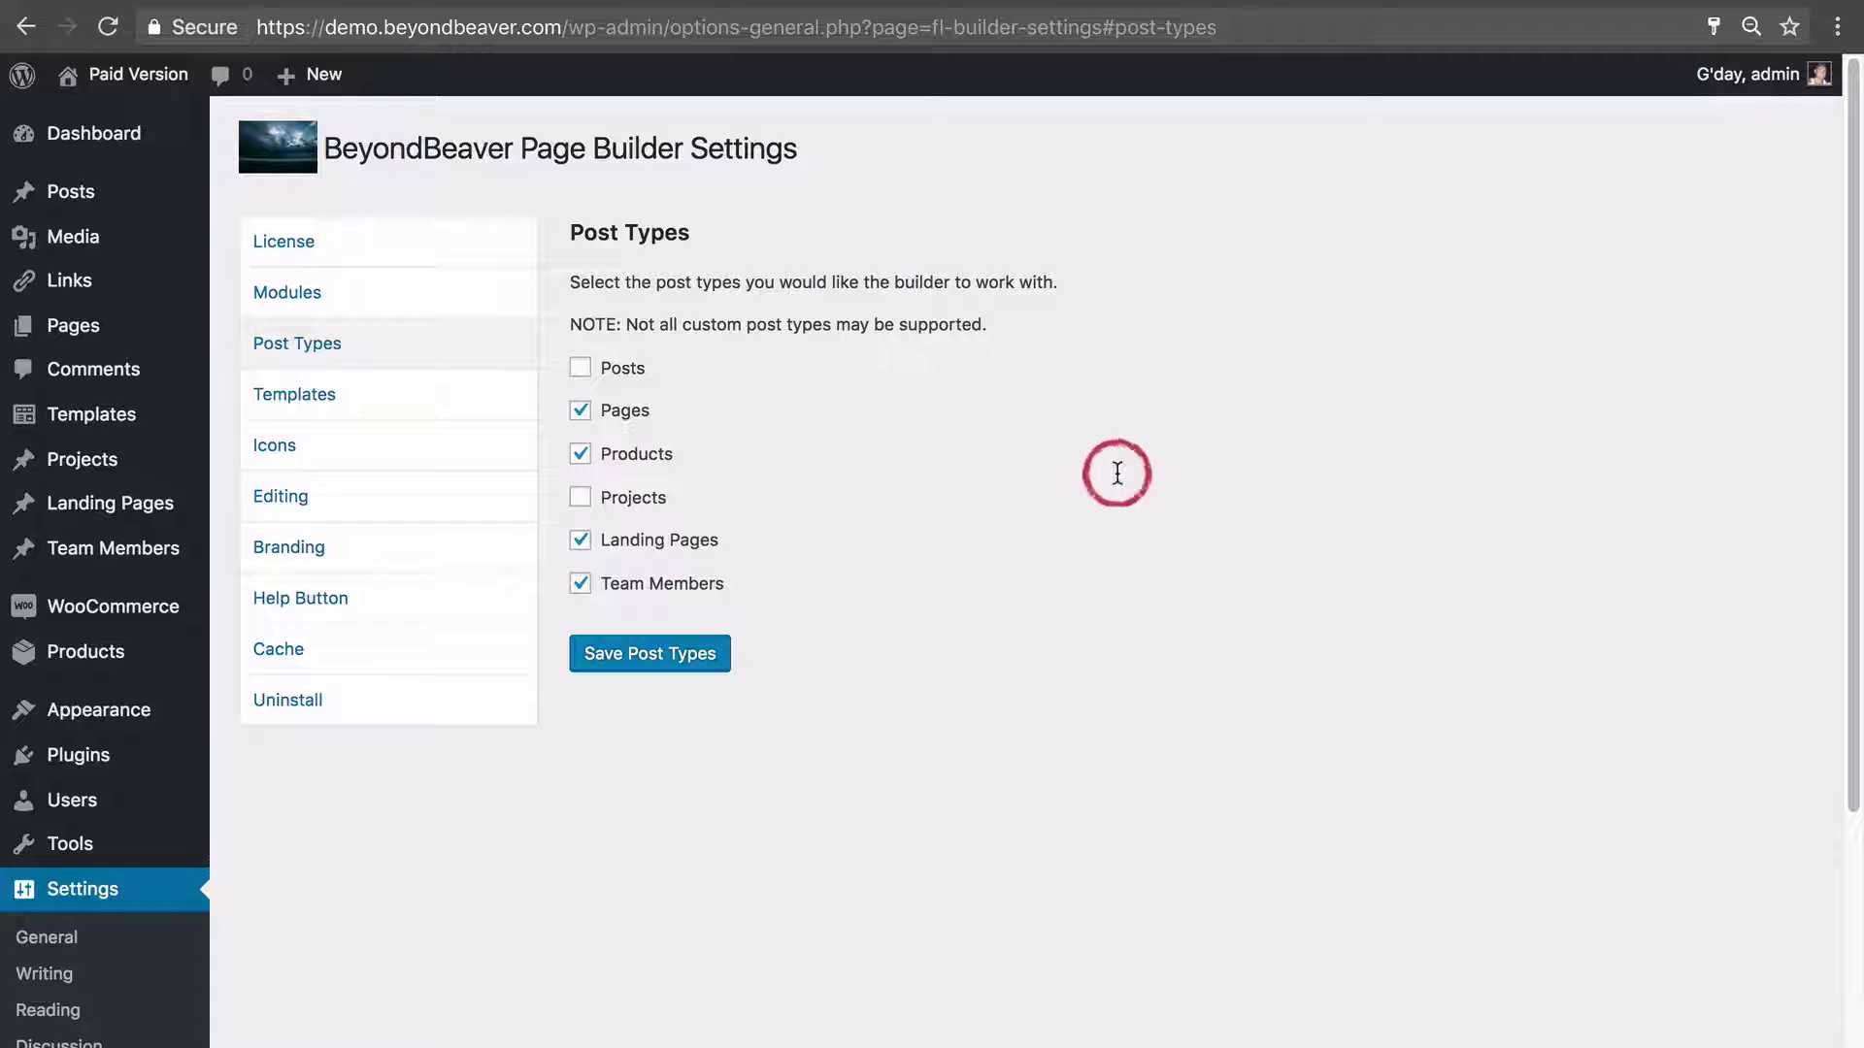